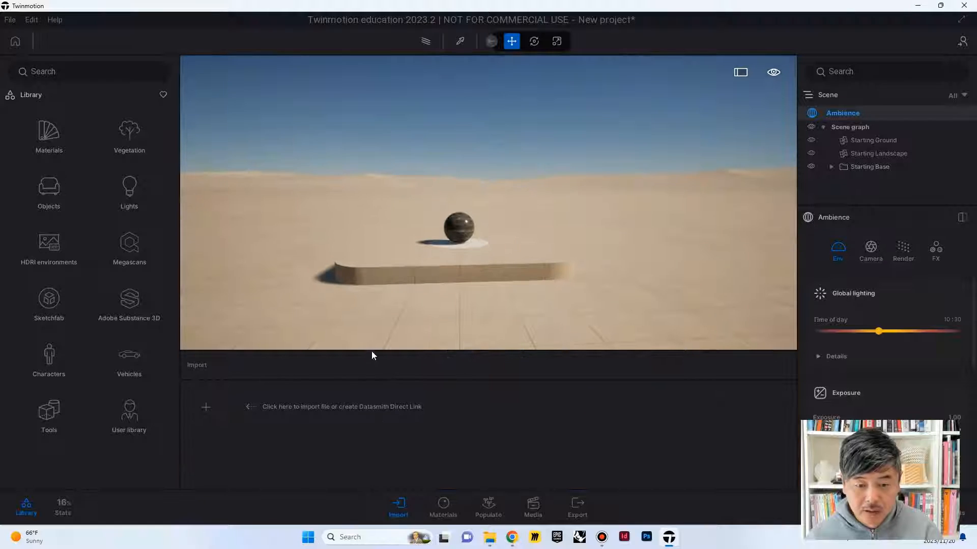
Step: Choose DP02_Retail_Space_Finished02.fbx from the YSD 058 Twinmotion Section Perspective Exploded Axo folder as the geometry to import
{"action": "left_click", "coordinate": [206, 407]}
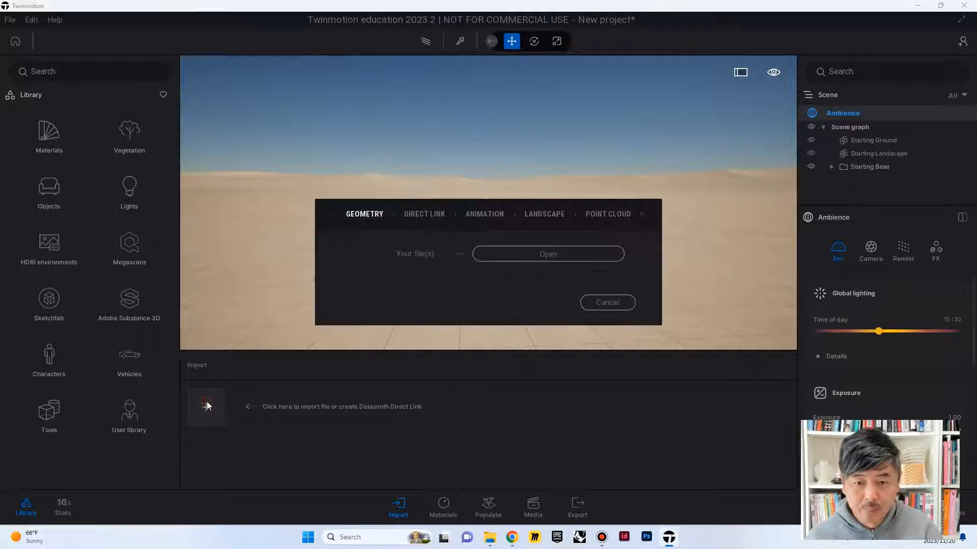
{"action": "left_click", "coordinate": [548, 255]}
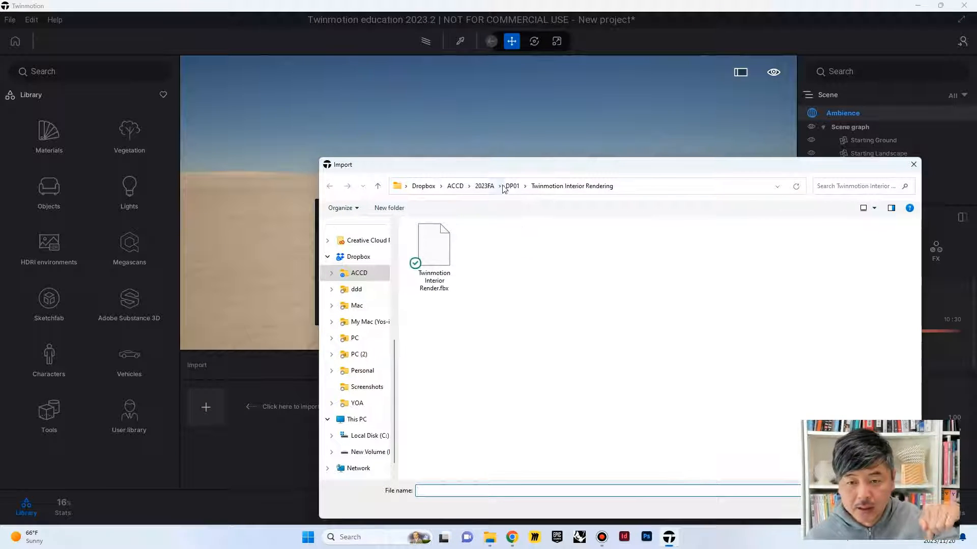
{"action": "left_click", "coordinate": [452, 186]}
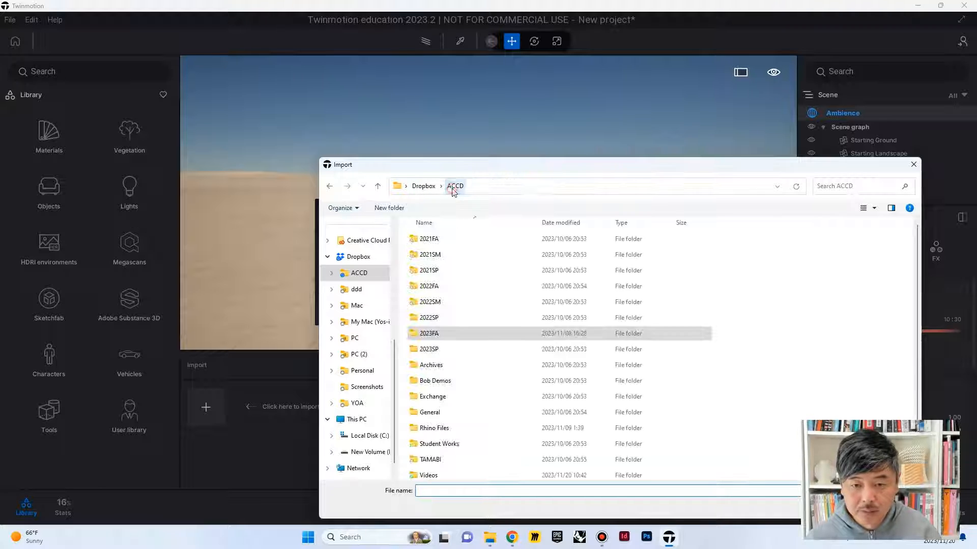
{"action": "double_click", "coordinate": [464, 475]}
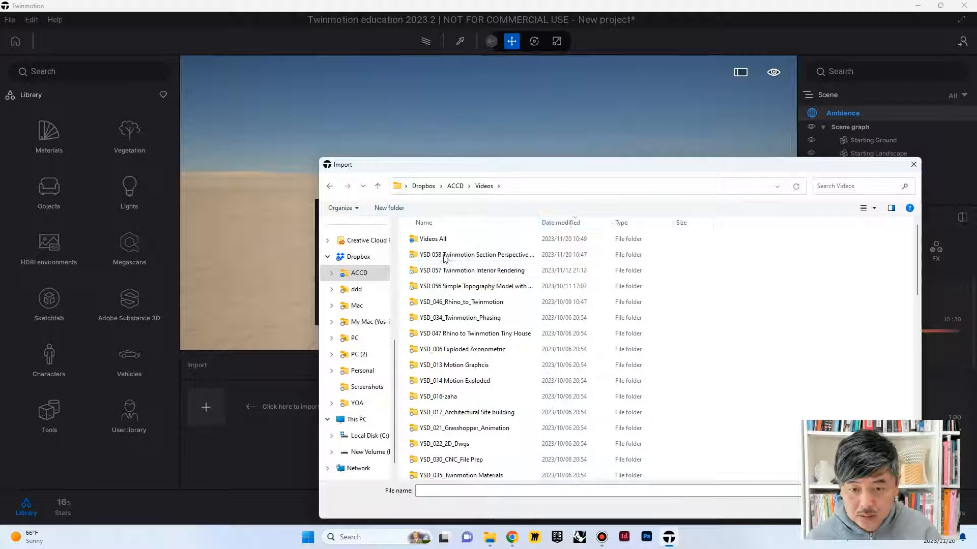
{"action": "double_click", "coordinate": [445, 255]}
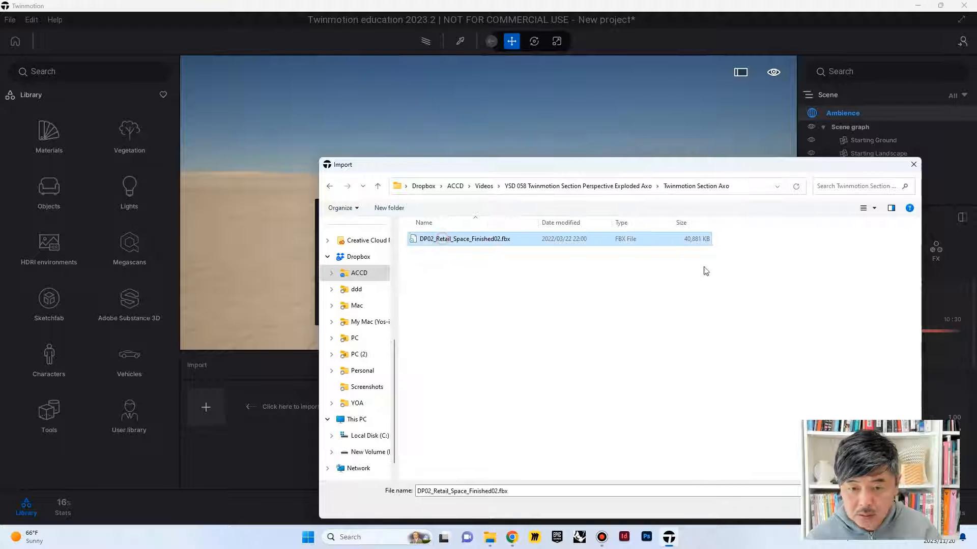
{"action": "key", "text": "Return"}
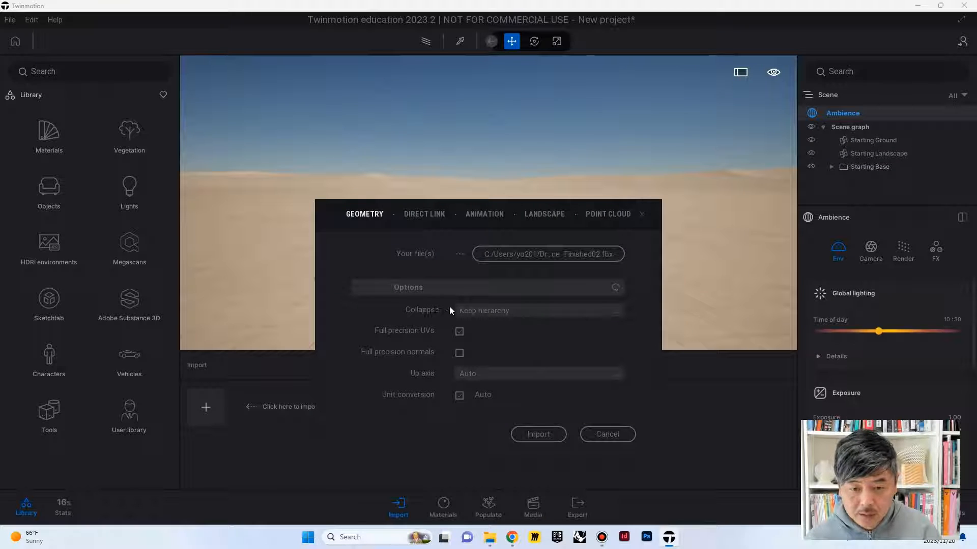
Step: Import the FBX model with the Collapse option left at Keep hierarchy
{"action": "left_click", "coordinate": [519, 312]}
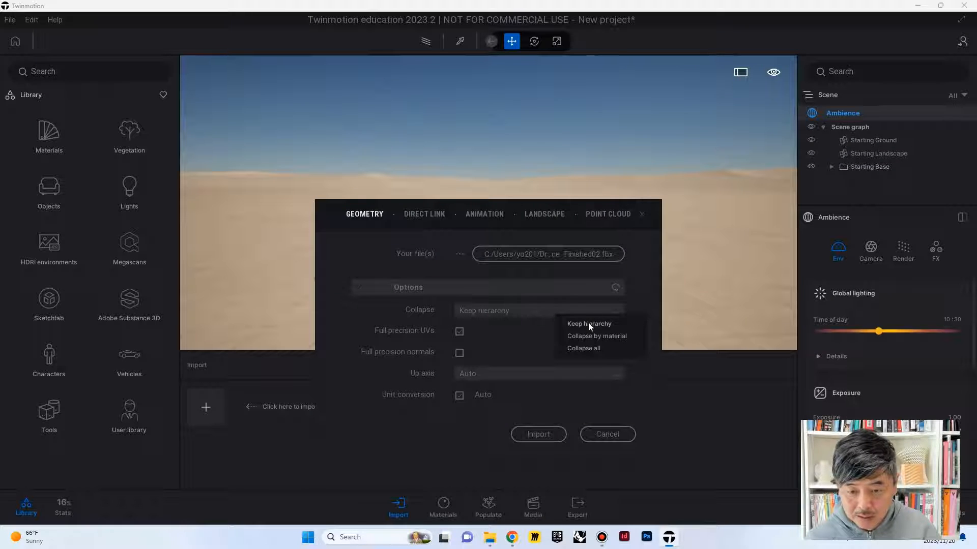
{"action": "left_click", "coordinate": [458, 332]}
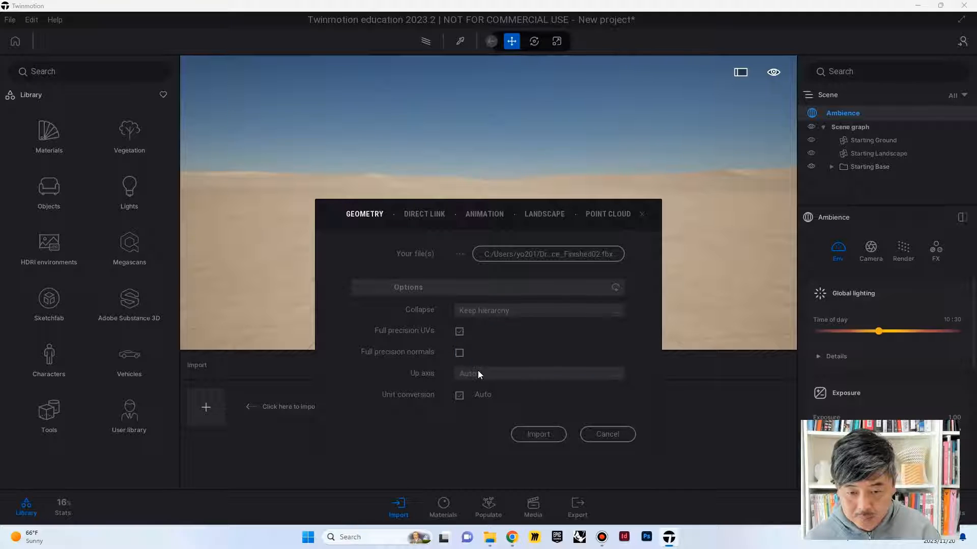
{"action": "left_click", "coordinate": [460, 353]}
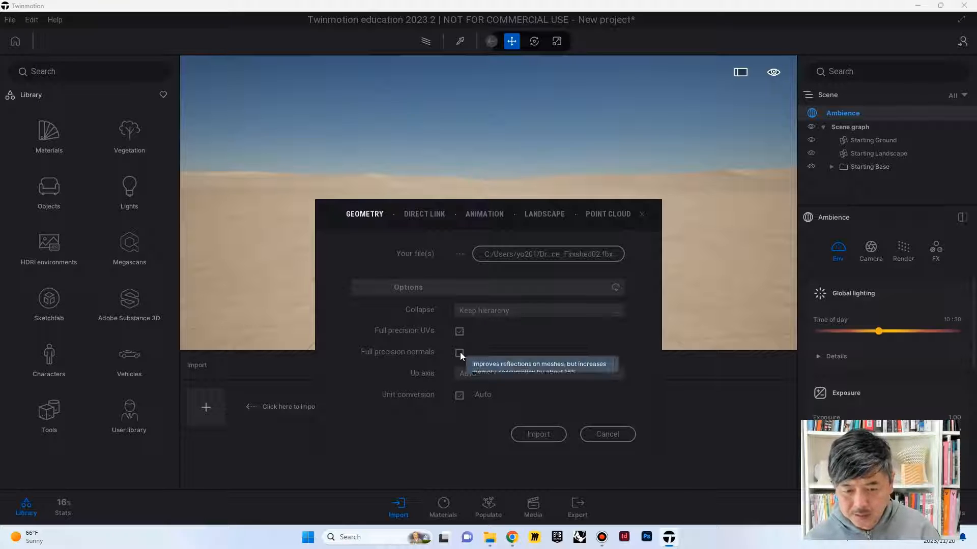
{"action": "left_click", "coordinate": [537, 435]}
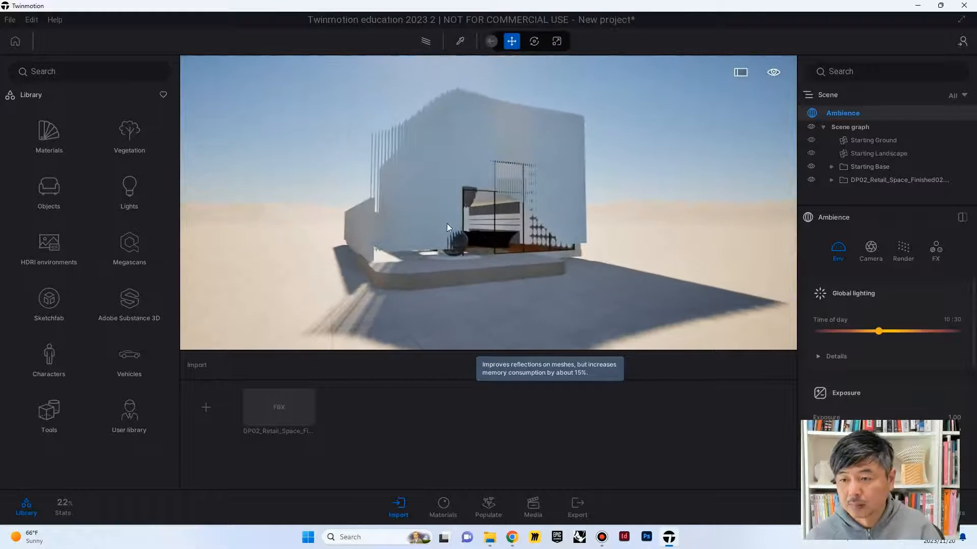
Step: Search the library for Aluminium and apply Brushed aluminium 01 to the facade's vertical fins
{"action": "left_click", "coordinate": [72, 70]}
{"action": "type", "text": "alumi"}
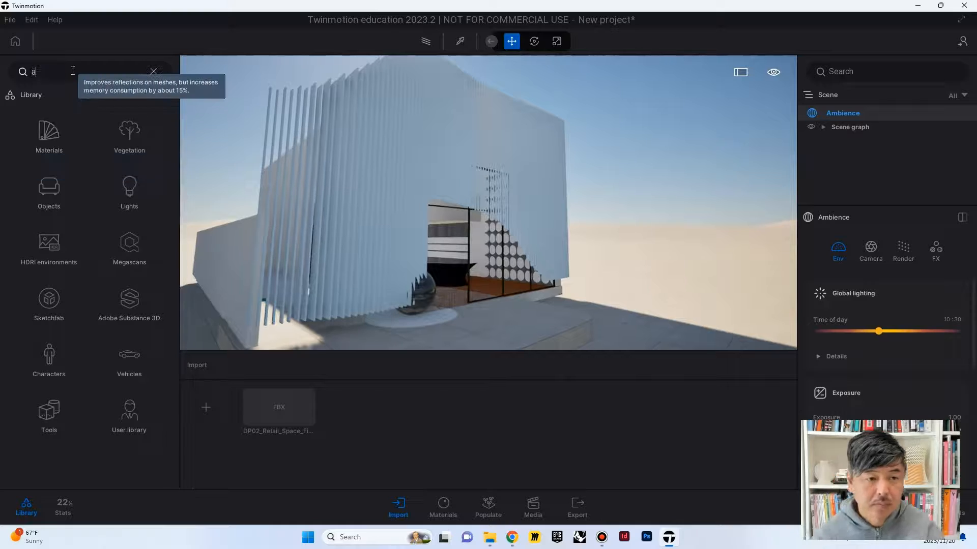
{"action": "left_click", "coordinate": [65, 113]}
{"action": "scroll", "coordinate": [136, 243], "scroll_direction": "down", "scroll_amount": 1}
{"action": "left_click_drag", "start_coordinate": [47, 397], "coordinate": [341, 186]}
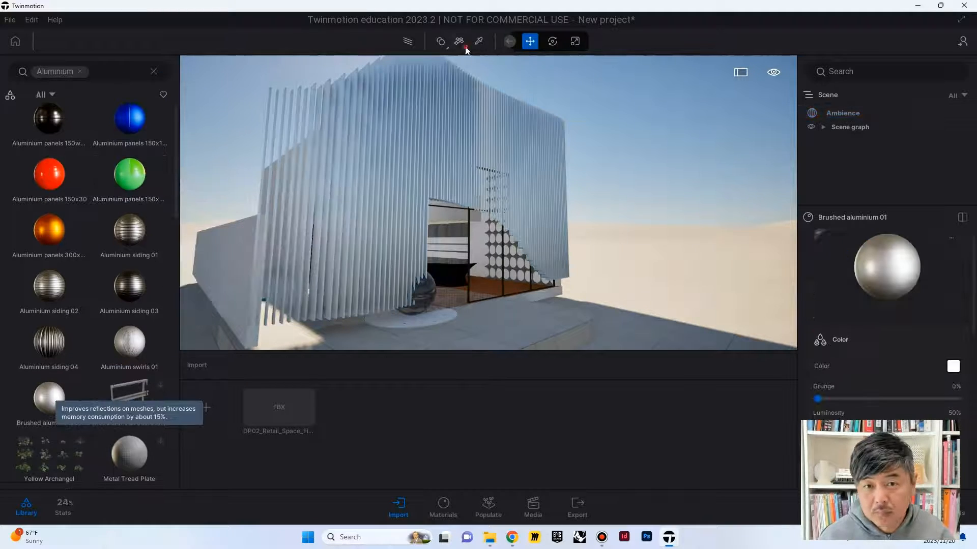
Step: Change the material application mode and apply Brushed aluminium 01 to the remaining facade fins
{"action": "left_click", "coordinate": [464, 46]}
{"action": "left_click", "coordinate": [465, 62]}
{"action": "left_click_drag", "start_coordinate": [55, 382], "coordinate": [292, 117]}
{"action": "key", "text": "w"}
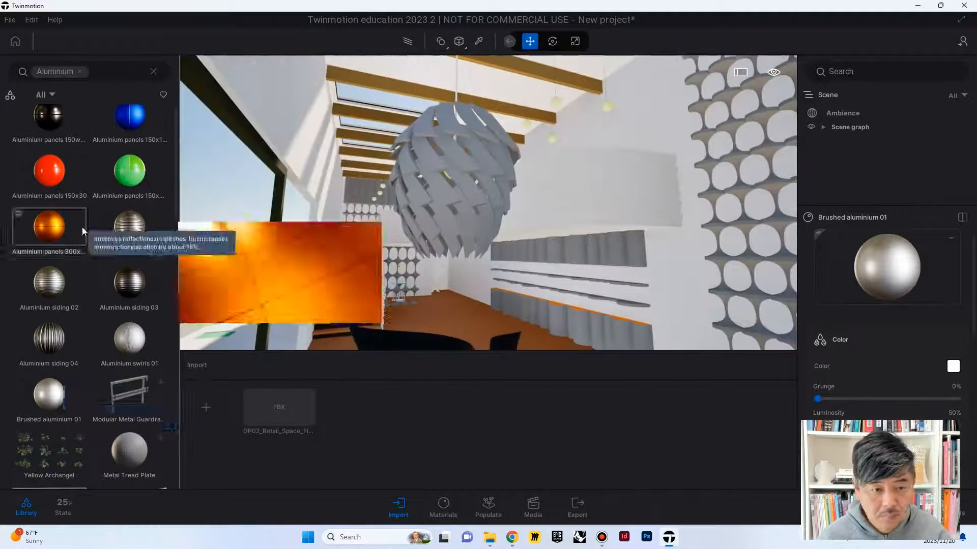
Step: Apply Brushed aluminium 01 to the curved mezzanine balustrade and the large pendant lamp inside the shop
{"action": "left_click_drag", "start_coordinate": [44, 383], "coordinate": [460, 159]}
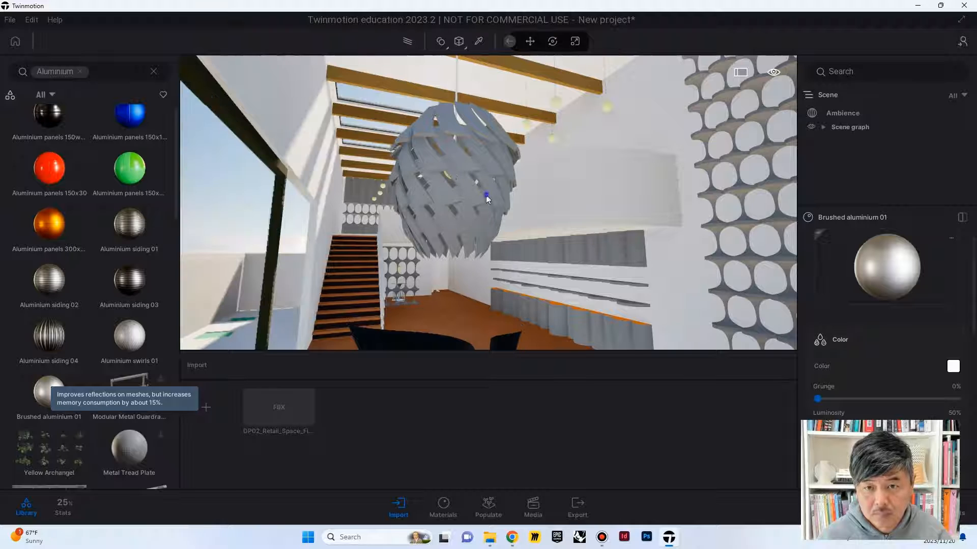
{"action": "left_click", "coordinate": [442, 221]}
{"action": "scroll", "coordinate": [439, 217], "scroll_direction": "up", "scroll_amount": 3}
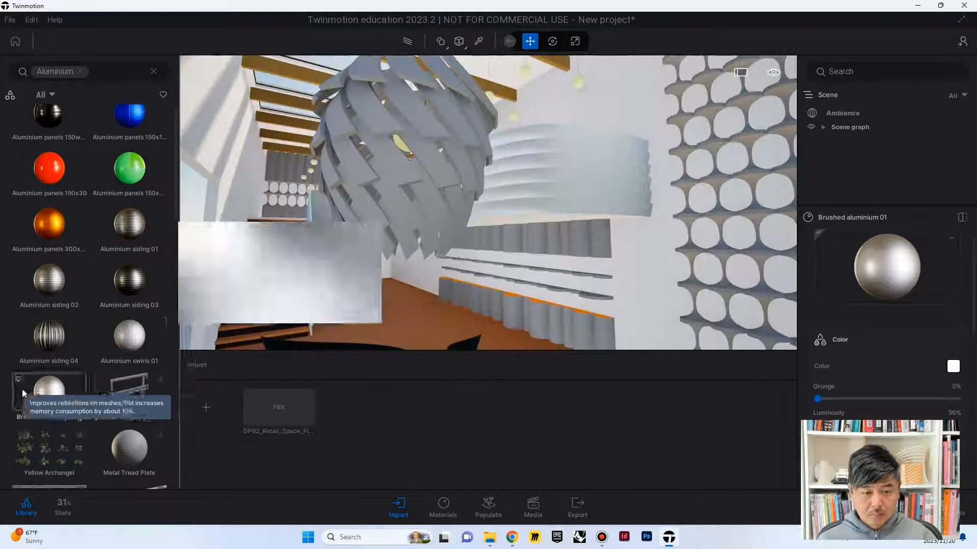
{"action": "left_click_drag", "start_coordinate": [37, 382], "coordinate": [362, 208]}
{"action": "left_click", "coordinate": [365, 208]}
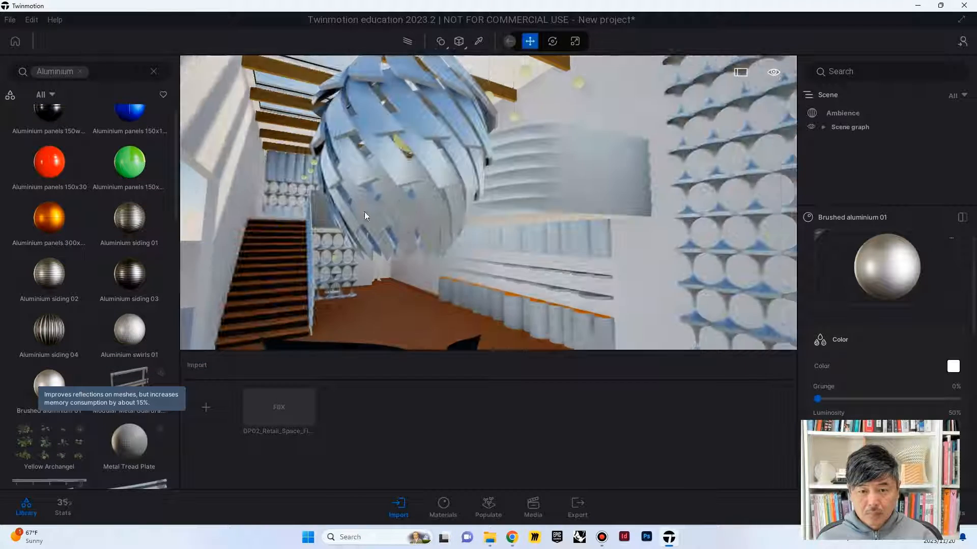
Step: Clear the Aluminium search and apply the Maple 02 B wood material to the shop floor
{"action": "right_click_drag", "start_coordinate": [364, 211], "coordinate": [341, 300]}
{"action": "left_click", "coordinate": [79, 72]}
{"action": "left_click", "coordinate": [57, 184]}
{"action": "left_click", "coordinate": [131, 191]}
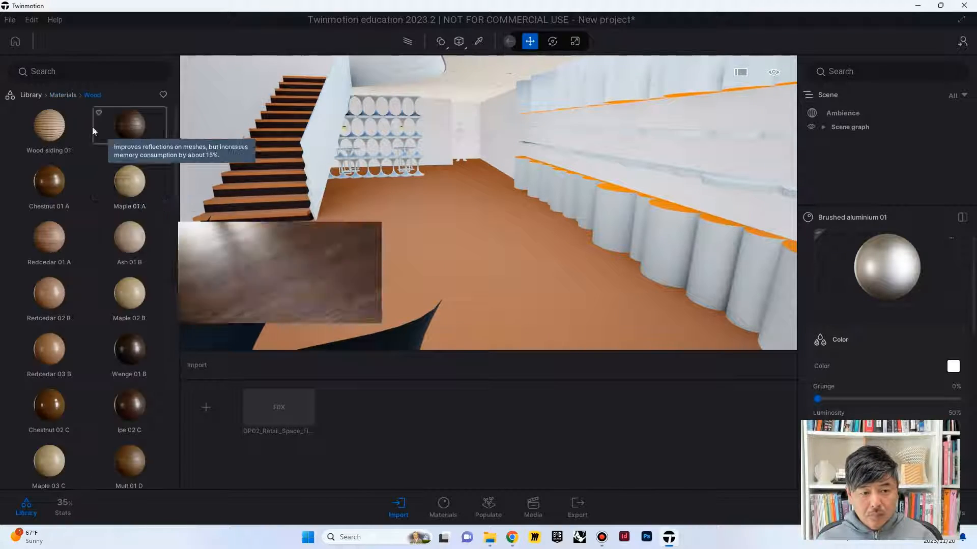
{"action": "scroll", "coordinate": [110, 168], "scroll_direction": "down", "scroll_amount": 2}
{"action": "left_click_drag", "start_coordinate": [131, 214], "coordinate": [434, 241]}
Step: Apply the Neon 02 material to the round recessed lights in the ceiling
{"action": "right_click_drag", "start_coordinate": [434, 244], "coordinate": [427, 133]}
{"action": "left_click", "coordinate": [31, 95]}
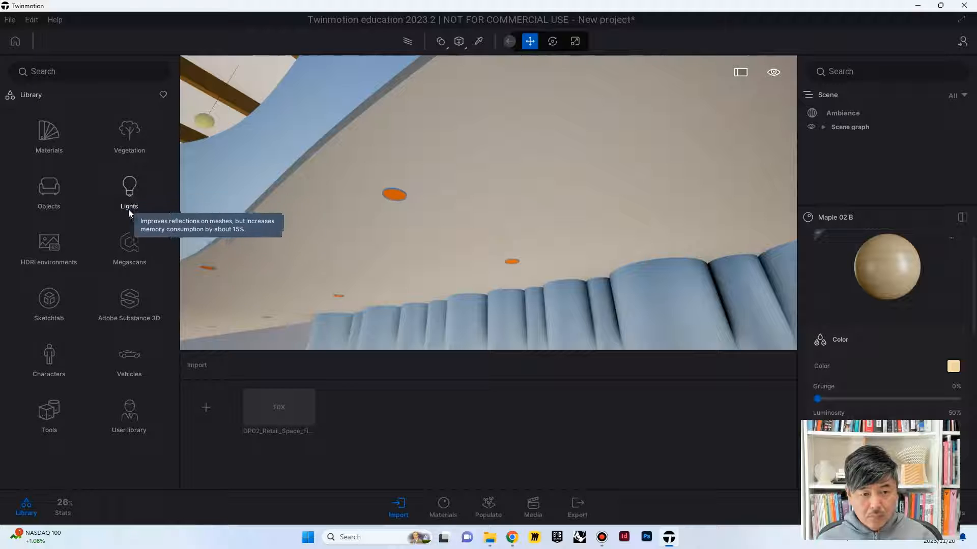
{"action": "left_click", "coordinate": [51, 138]}
{"action": "scroll", "coordinate": [114, 309], "scroll_direction": "down", "scroll_amount": 2}
{"action": "left_click", "coordinate": [49, 391]}
{"action": "left_click_drag", "start_coordinate": [131, 125], "coordinate": [397, 196]}
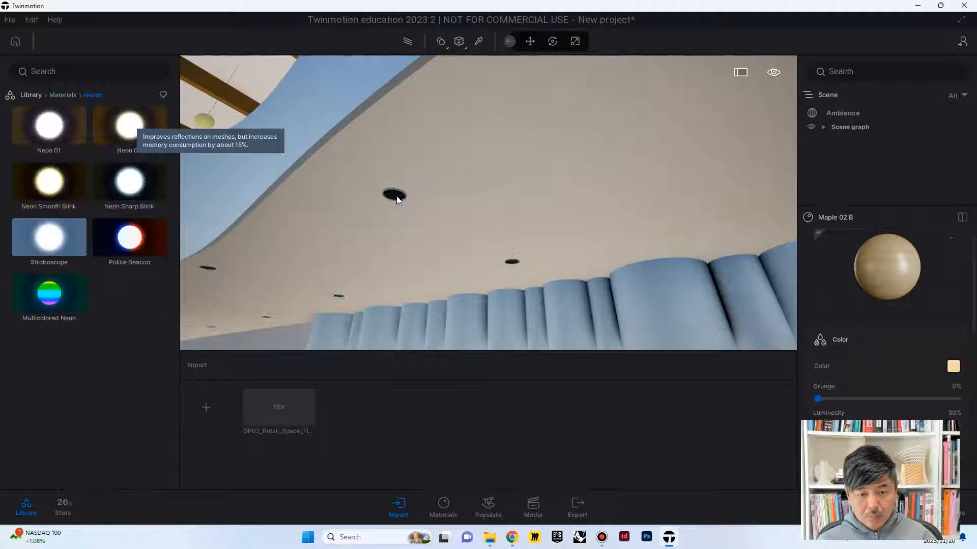
Step: Show the scene's material list and apply the Oak 03 G wood material to the ceiling beams
{"action": "right_click_drag", "start_coordinate": [397, 197], "coordinate": [399, 234]}
{"action": "left_click", "coordinate": [443, 506]}
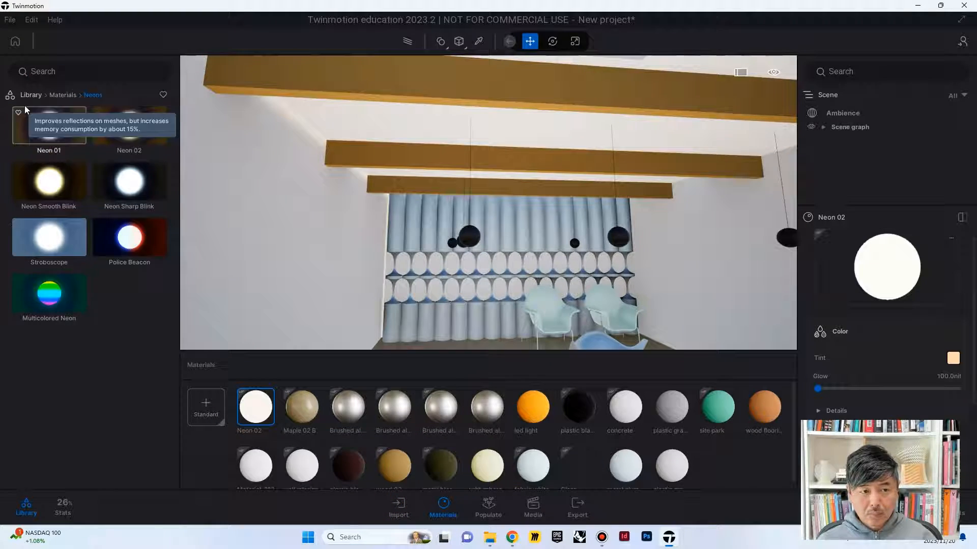
{"action": "left_click", "coordinate": [31, 96]}
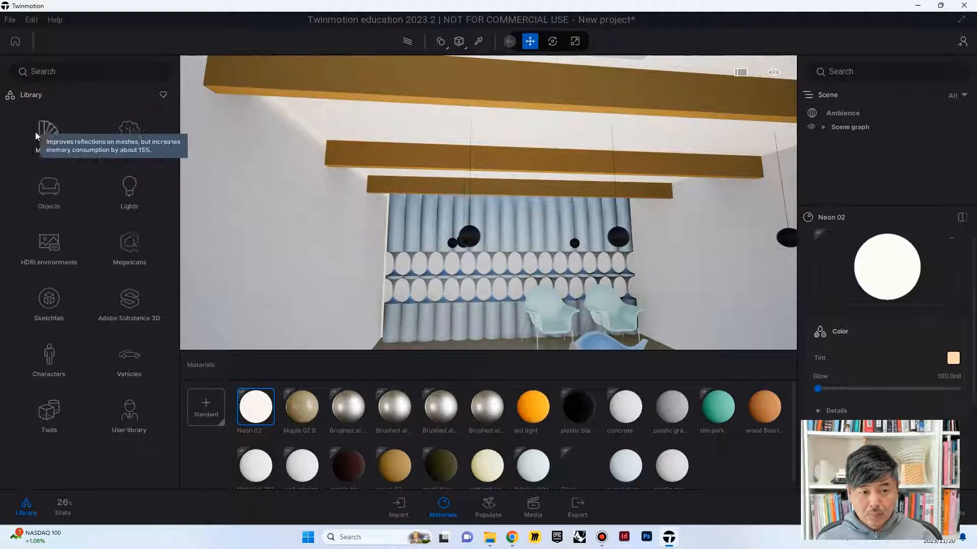
{"action": "left_click", "coordinate": [38, 132]}
{"action": "left_click", "coordinate": [46, 131]}
{"action": "scroll", "coordinate": [105, 351], "scroll_direction": "down", "scroll_amount": 8}
{"action": "scroll", "coordinate": [120, 351], "scroll_direction": "down", "scroll_amount": 2}
{"action": "left_click_drag", "start_coordinate": [133, 255], "coordinate": [393, 92]}
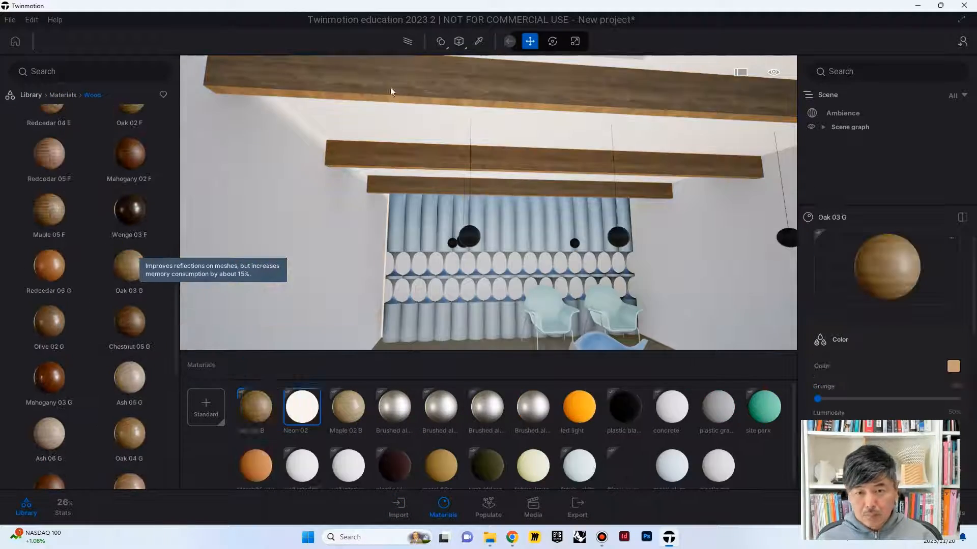
Step: Apply Rough plastic to the upper-floor armchairs and recolour it with the stored blue-grey swatch, RGB 62, 85, 99
{"action": "right_click_drag", "start_coordinate": [392, 91], "coordinate": [385, 177]}
{"action": "key", "text": "w"}
{"action": "left_click", "coordinate": [63, 94]}
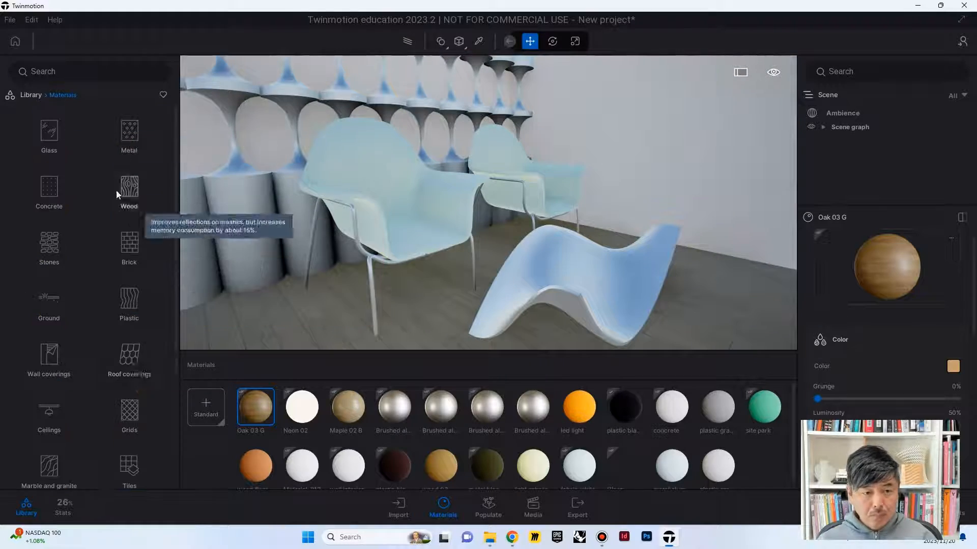
{"action": "left_click", "coordinate": [116, 190]}
{"action": "scroll", "coordinate": [133, 285], "scroll_direction": "down", "scroll_amount": 3}
{"action": "left_click_drag", "start_coordinate": [129, 379], "coordinate": [415, 208]}
{"action": "left_click", "coordinate": [959, 366]}
{"action": "left_click", "coordinate": [634, 237]}
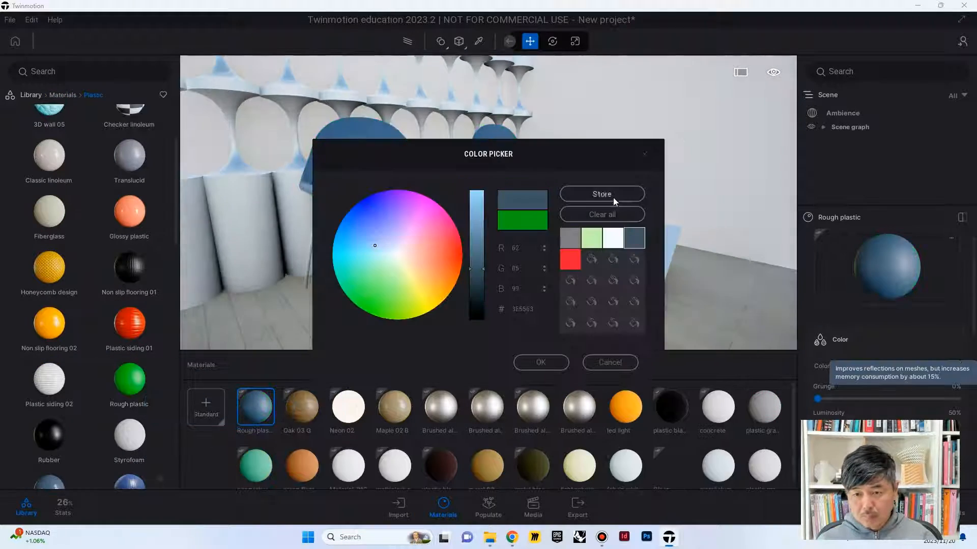
{"action": "left_click", "coordinate": [541, 362]}
Step: Apply the Clear glass material to the model and raise the Neon 02 glow to 78102.2 nit
{"action": "left_click", "coordinate": [62, 94]}
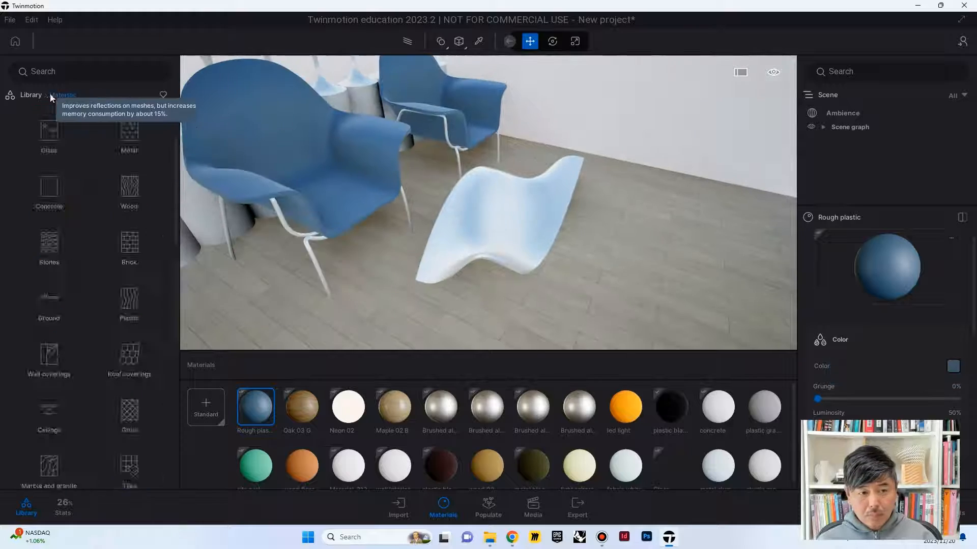
{"action": "left_click", "coordinate": [47, 133]}
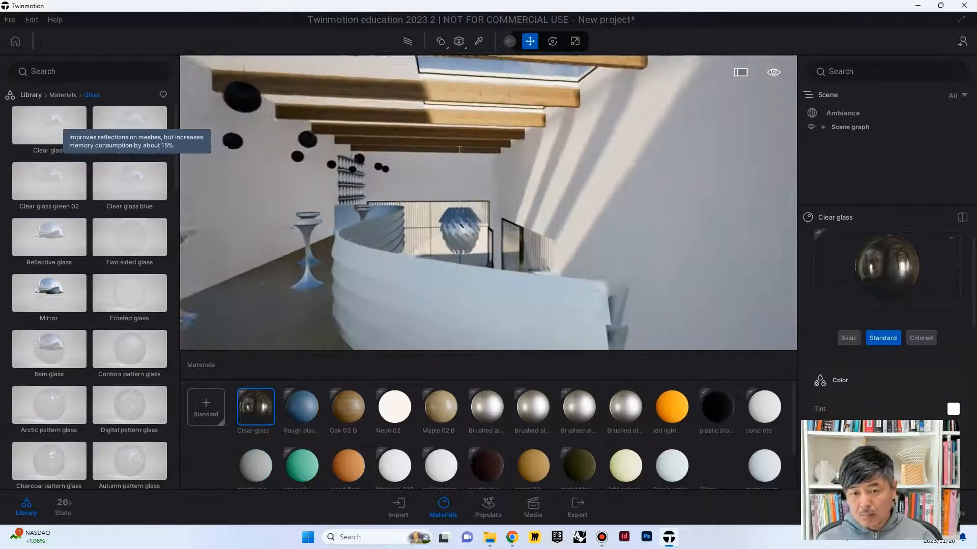
{"action": "left_click", "coordinate": [478, 41]}
{"action": "left_click_drag", "start_coordinate": [818, 389], "coordinate": [926, 389]}
Step: Apply the blue Rough plastic material to the staircase risers
{"action": "key", "text": "w"}
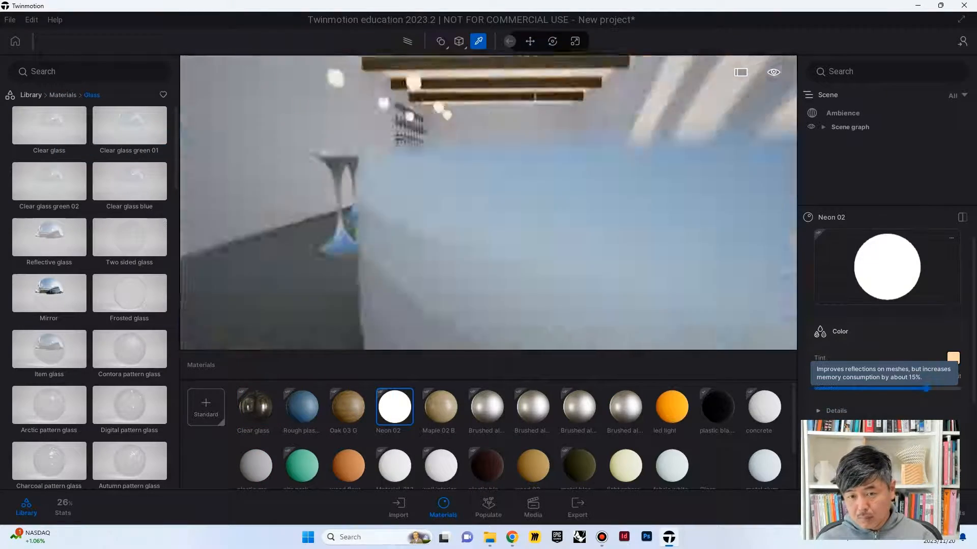
{"action": "key", "text": "w"}
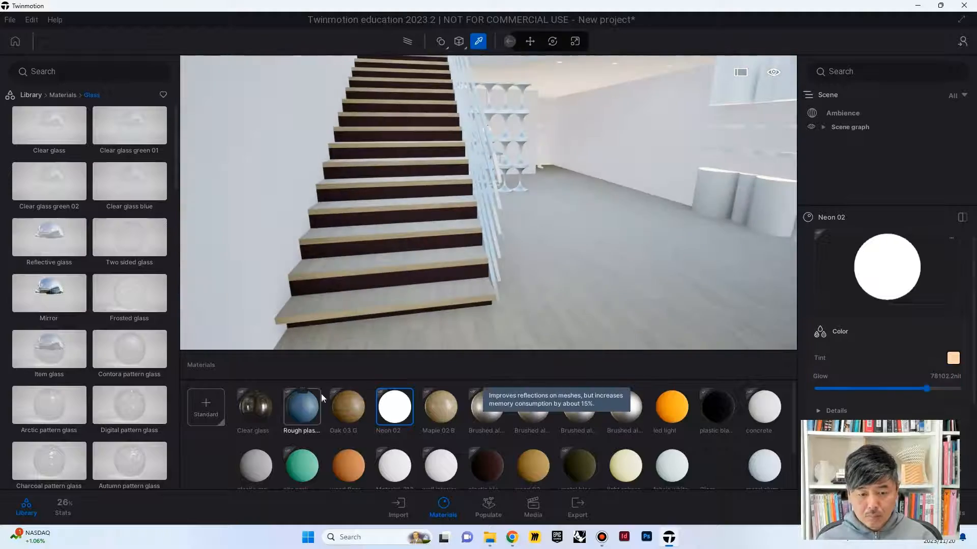
{"action": "left_click_drag", "start_coordinate": [303, 407], "coordinate": [376, 278]}
Step: Apply Exposed aggregate concrete 01 to the wall and paving of the outdoor area beside the shop
{"action": "key", "text": "s"}
{"action": "key", "text": "w"}
{"action": "right_click_drag", "start_coordinate": [521, 162], "coordinate": [381, 184]}
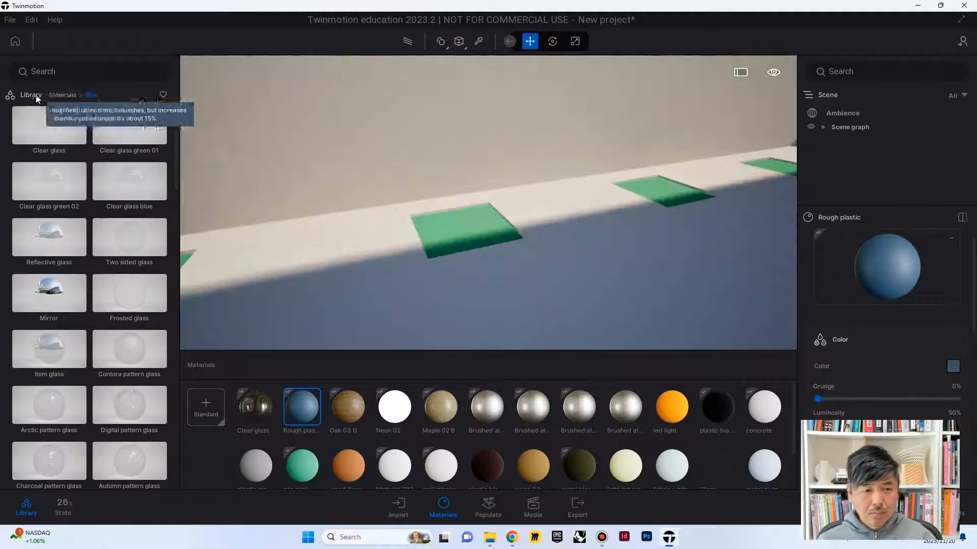
{"action": "left_click", "coordinate": [60, 95]}
{"action": "left_click", "coordinate": [44, 191]}
{"action": "left_click_drag", "start_coordinate": [57, 293], "coordinate": [437, 283]}
{"action": "key", "text": "s"}
Step: Apply the Dirt ground material from the Nature category to the green planting squares along the outdoor wall
{"action": "right_click_drag", "start_coordinate": [437, 282], "coordinate": [440, 233]}
{"action": "left_click", "coordinate": [64, 95]}
{"action": "left_click", "coordinate": [49, 301]}
{"action": "left_click", "coordinate": [64, 137]}
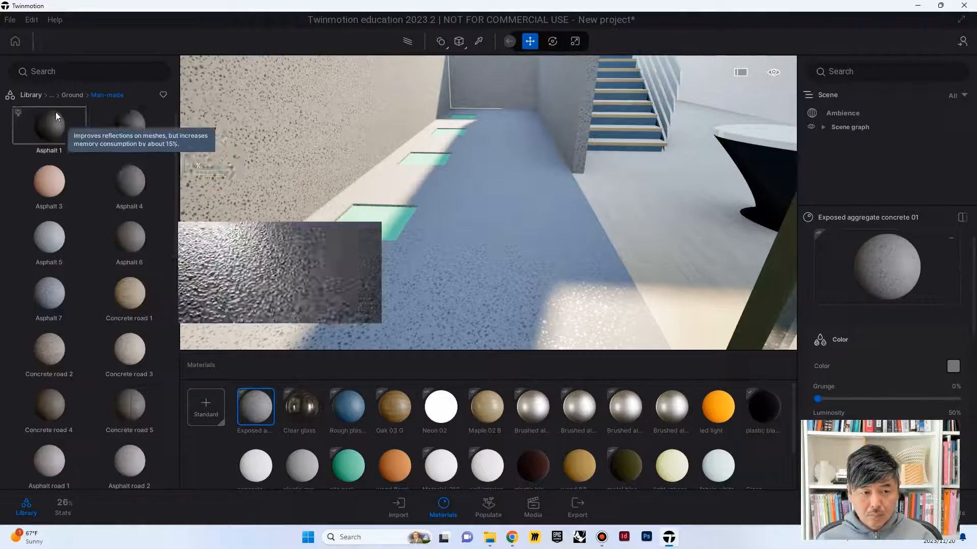
{"action": "left_click", "coordinate": [94, 95]}
{"action": "left_click", "coordinate": [120, 139]}
{"action": "left_click_drag", "start_coordinate": [136, 343], "coordinate": [382, 229]}
Step: Examine the interior and the outside of the building with the applied materials
{"action": "key", "text": "w"}
{"action": "right_click_drag", "start_coordinate": [383, 228], "coordinate": [450, 228]}
{"action": "key", "text": "s"}
{"action": "key", "text": "w"}
{"action": "key", "text": "s"}
{"action": "scroll", "coordinate": [908, 169], "scroll_direction": "down", "scroll_amount": 3}
{"action": "key", "text": "s"}
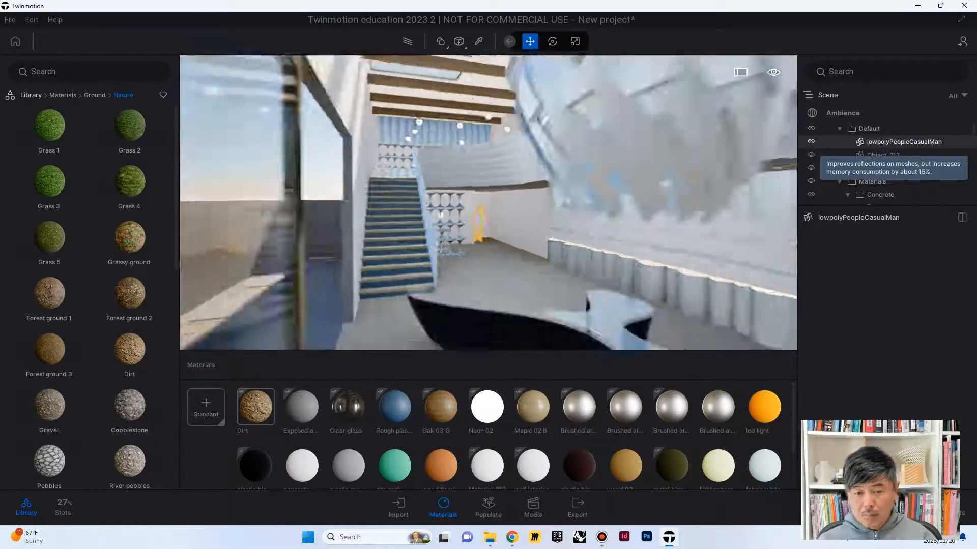
{"action": "left_click", "coordinate": [694, 212]}
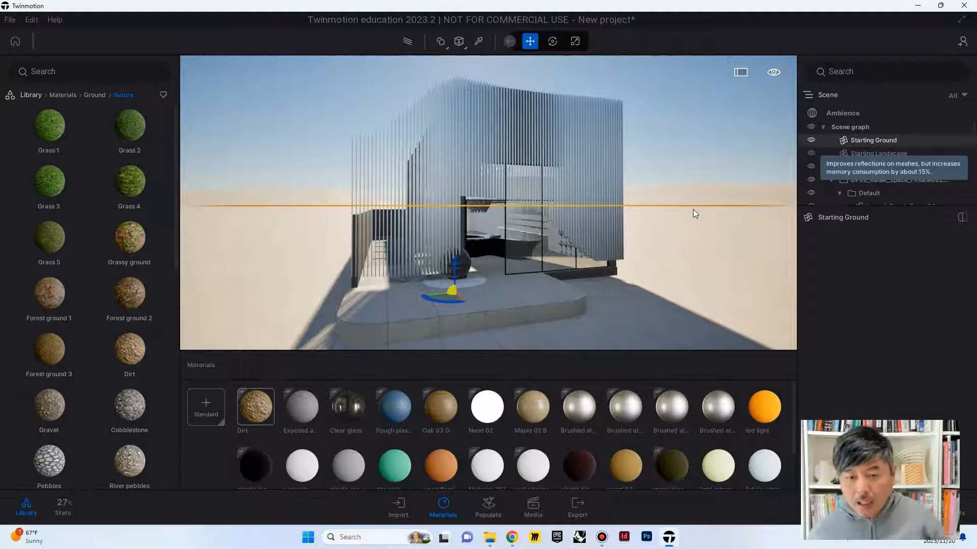
Step: Apply the blue Rough plastic material to the curved counters inside the shop
{"action": "right_click_drag", "start_coordinate": [365, 227], "coordinate": [504, 252]}
{"action": "key", "text": "a"}
{"action": "key", "text": "w"}
{"action": "right_click_drag", "start_coordinate": [318, 323], "coordinate": [339, 326]}
{"action": "left_click_drag", "start_coordinate": [447, 334], "coordinate": [496, 242]}
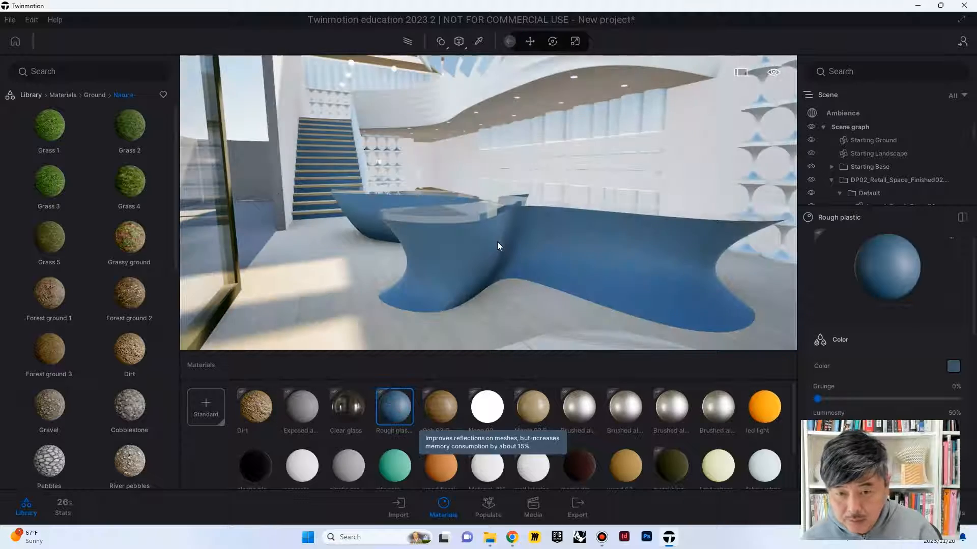
Step: Hide the Starting Base group with the pedestal around the shop in the scene graph
{"action": "mouse_move", "coordinate": [443, 243]}
{"action": "right_mouse_down"}
{"action": "mouse_move", "coordinate": [489, 240]}
{"action": "mouse_move", "coordinate": [501, 216]}
{"action": "mouse_move", "coordinate": [458, 218]}
{"action": "mouse_move", "coordinate": [453, 204]}
{"action": "mouse_move", "coordinate": [435, 239]}
{"action": "mouse_move", "coordinate": [432, 206]}
{"action": "mouse_move", "coordinate": [486, 202]}
{"action": "mouse_move", "coordinate": [483, 219]}
{"action": "mouse_move", "coordinate": [493, 191]}
{"action": "mouse_move", "coordinate": [463, 208]}
{"action": "mouse_move", "coordinate": [461, 176]}
{"action": "mouse_move", "coordinate": [455, 203]}
{"action": "mouse_move", "coordinate": [441, 202]}
{"action": "mouse_move", "coordinate": [456, 203]}
{"action": "right_mouse_up"}
{"action": "key", "text": "s"}
{"action": "key", "text": "s"}
{"action": "key", "text": "s"}
{"action": "mouse_move", "coordinate": [540, 222]}
{"action": "middle_mouse_down", "text": "shift"}
{"action": "mouse_move", "coordinate": [591, 230]}
{"action": "mouse_move", "coordinate": [557, 279]}
{"action": "middle_mouse_up", "text": "shift"}
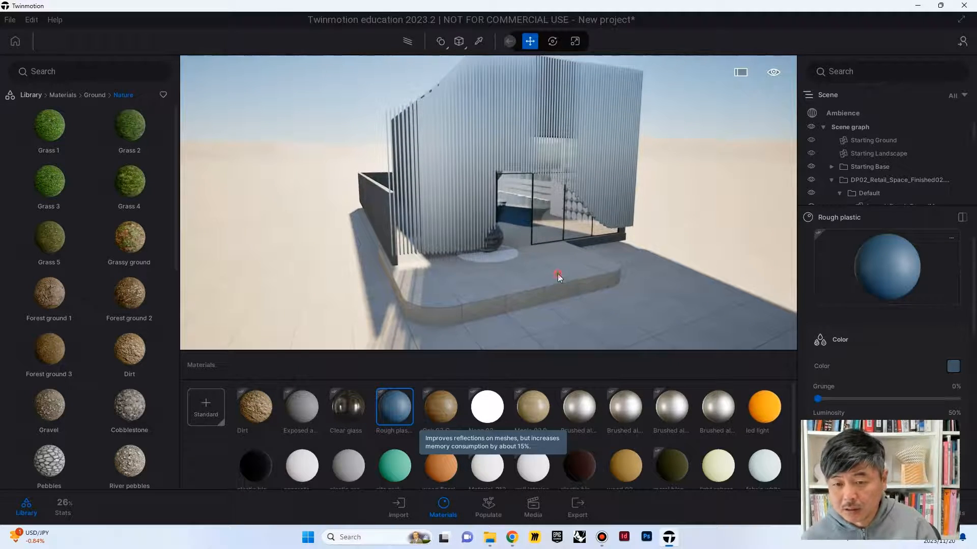
{"action": "left_click", "coordinate": [557, 274]}
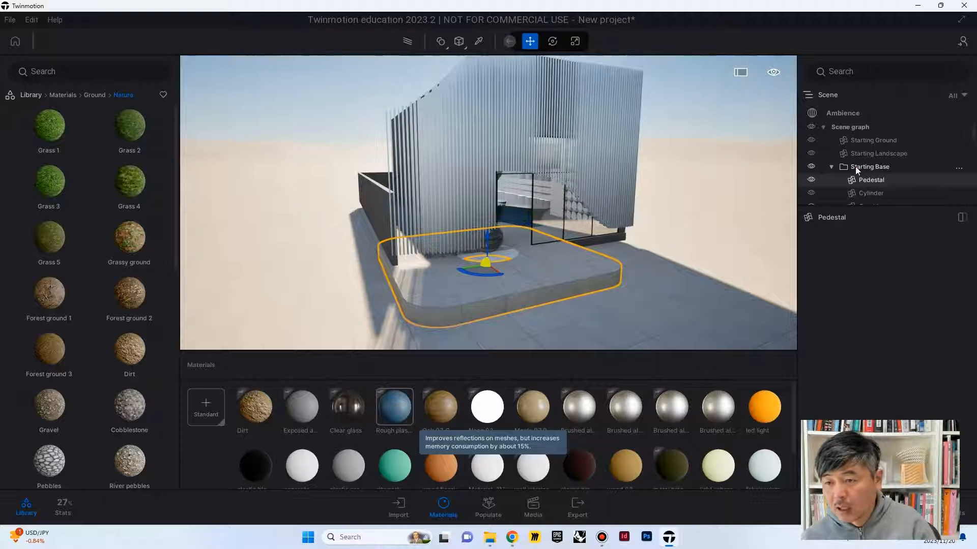
{"action": "left_click", "coordinate": [812, 167]}
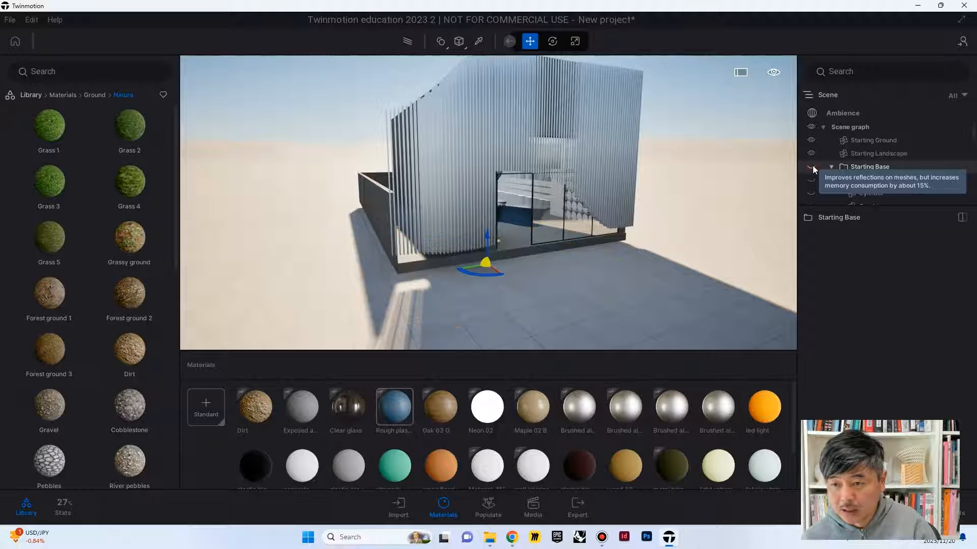
Step: Try hiding Starting Ground, restore its visibility, and hide Starting Landscape instead
{"action": "left_click", "coordinate": [718, 218]}
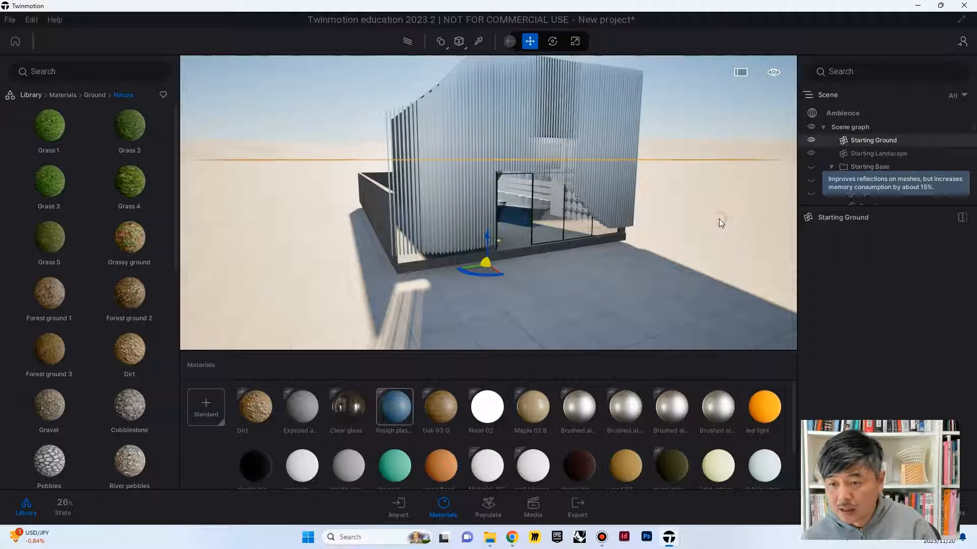
{"action": "left_click", "coordinate": [811, 140]}
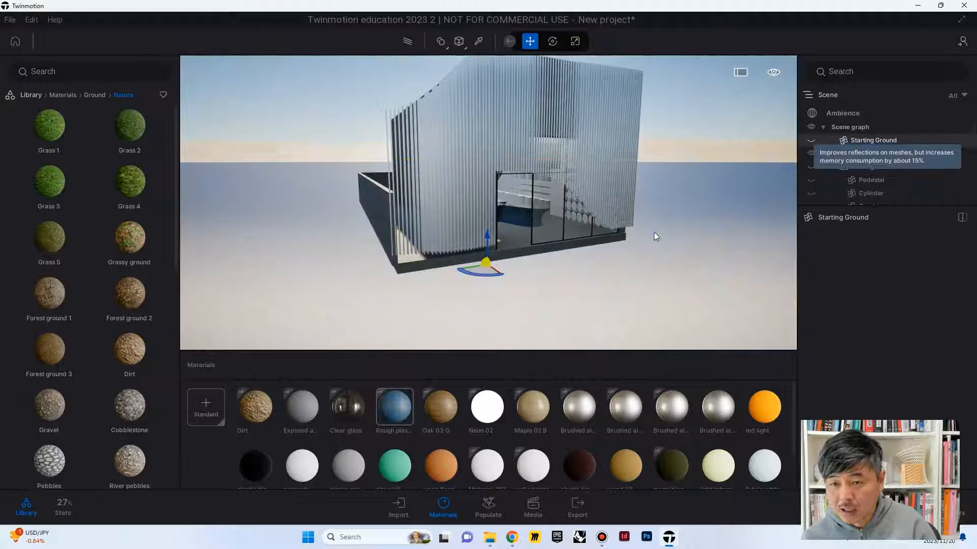
{"action": "left_click_drag", "start_coordinate": [654, 232], "coordinate": [701, 162]}
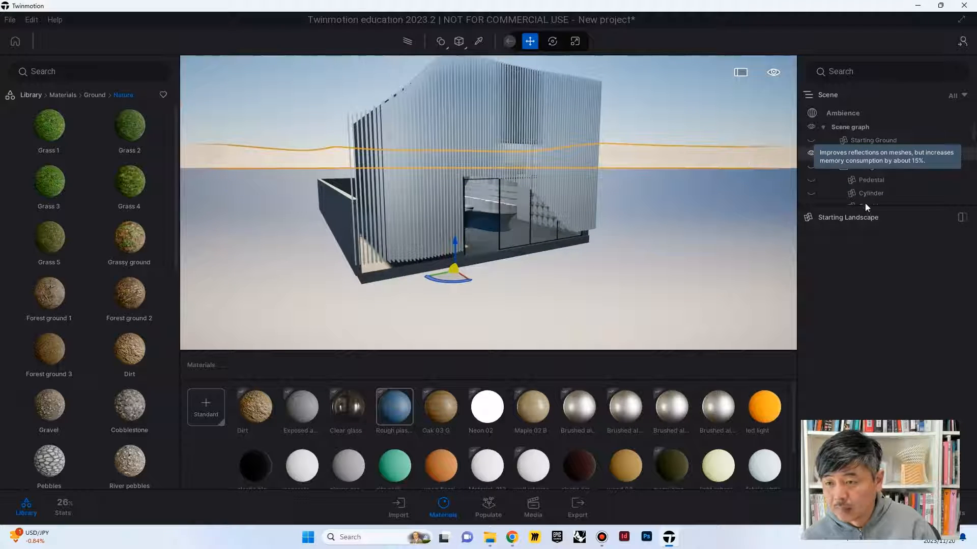
{"action": "left_click", "coordinate": [811, 140]}
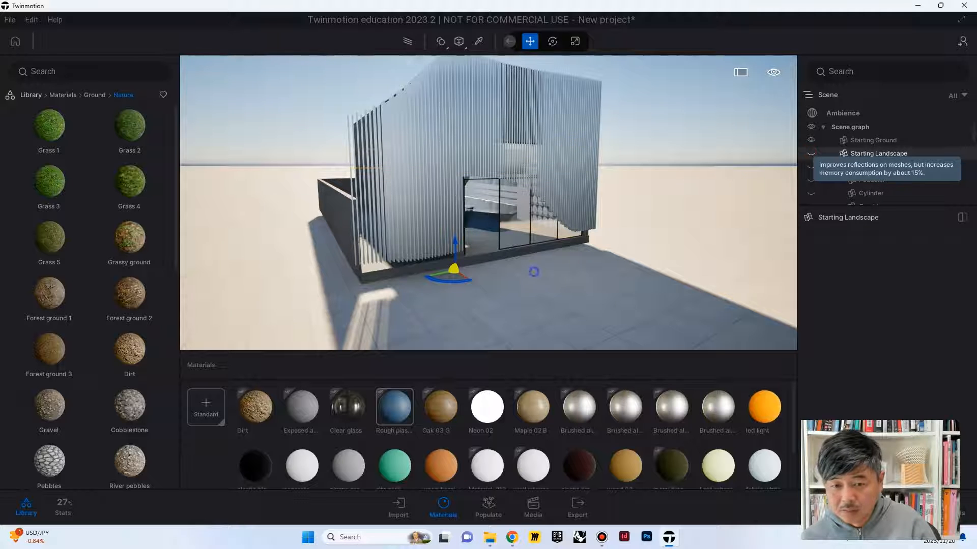
{"action": "middle_click_drag", "start_coordinate": [533, 272], "coordinate": [760, 258], "text": "shift"}
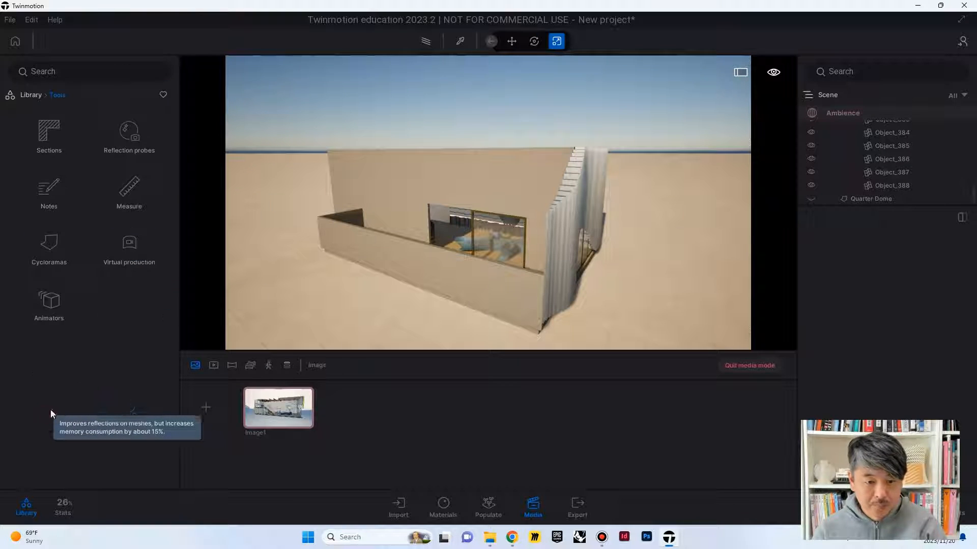
Step: Place a Quarter Dome cyclorama from the Cycloramas tools on the ground beside the building
{"action": "left_click", "coordinate": [50, 245]}
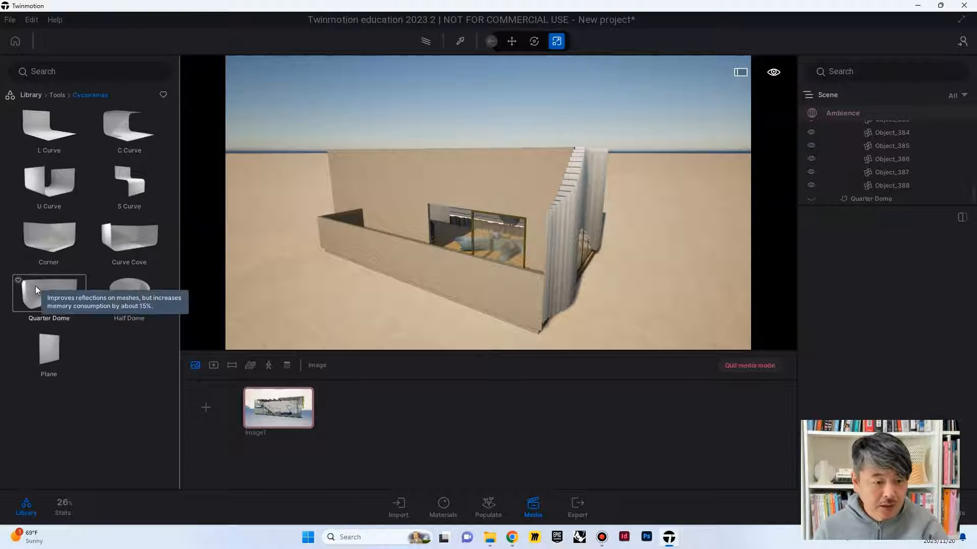
{"action": "left_click_drag", "start_coordinate": [45, 288], "coordinate": [573, 269]}
{"action": "key", "text": "s"}
{"action": "key", "text": "d"}
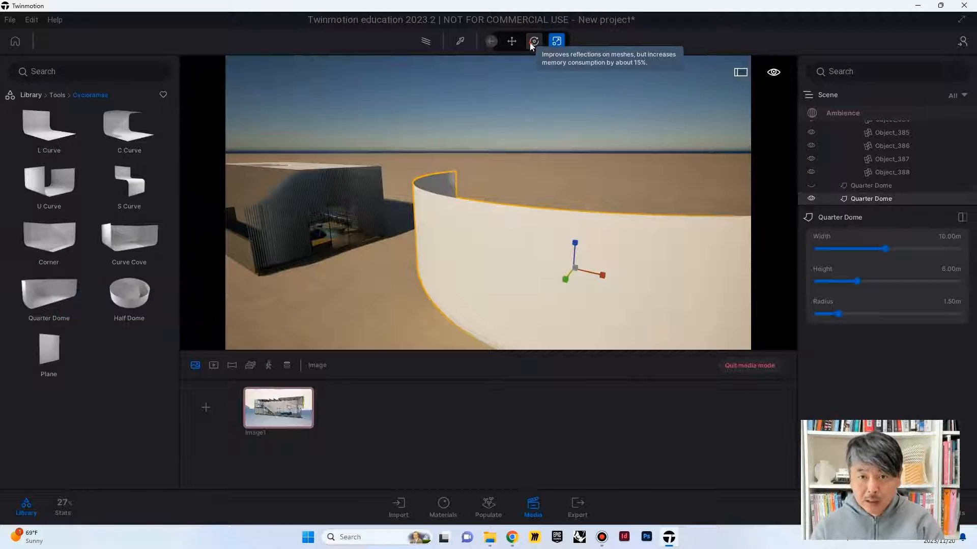
Step: Rotate the new Quarter Dome so its curved wall stands behind the building as a backdrop
{"action": "left_click_drag", "start_coordinate": [626, 277], "coordinate": [715, 215]}
{"action": "left_click_drag", "start_coordinate": [572, 276], "coordinate": [353, 276]}
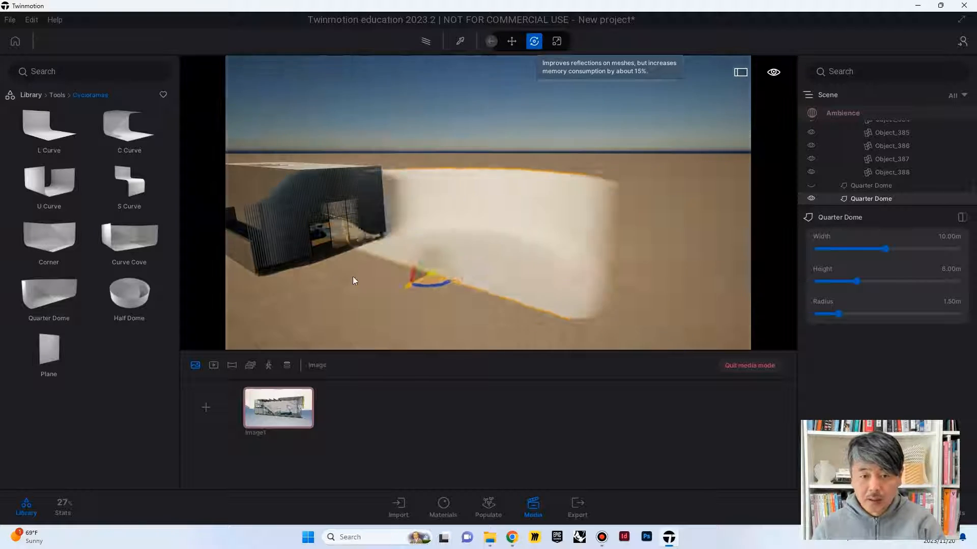
{"action": "middle_click_drag", "start_coordinate": [352, 276], "coordinate": [529, 274], "text": "shift"}
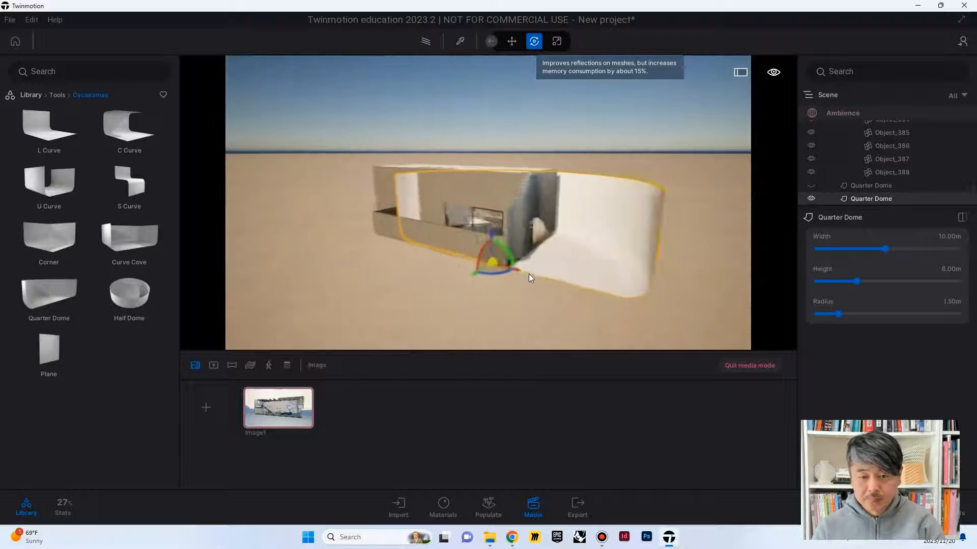
Step: Scale up the Quarter Dome uniformly until it forms a huge backdrop around the whole building
{"action": "key", "text": "s"}
{"action": "key", "text": "e"}
{"action": "key", "text": "a"}
{"action": "key", "text": "s"}
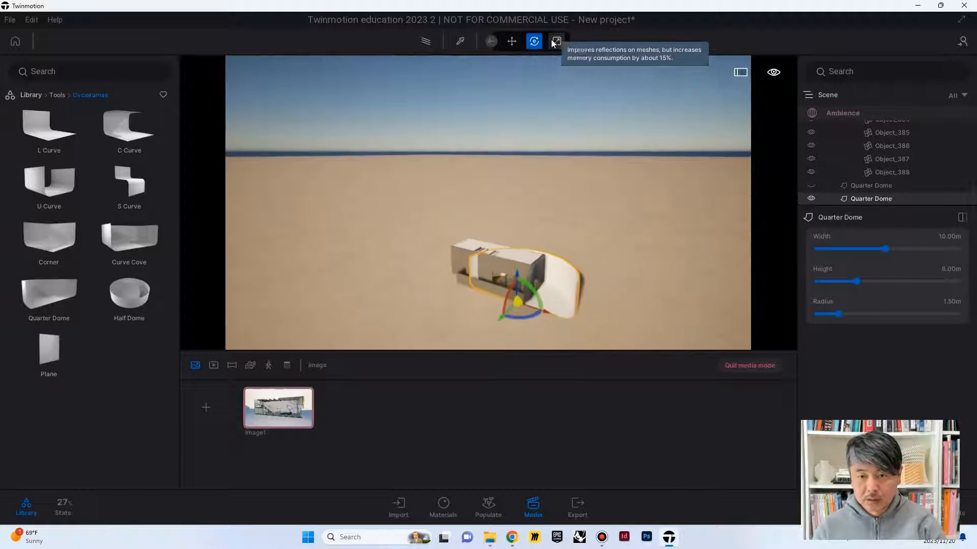
{"action": "left_click_drag", "start_coordinate": [512, 282], "coordinate": [731, 115]}
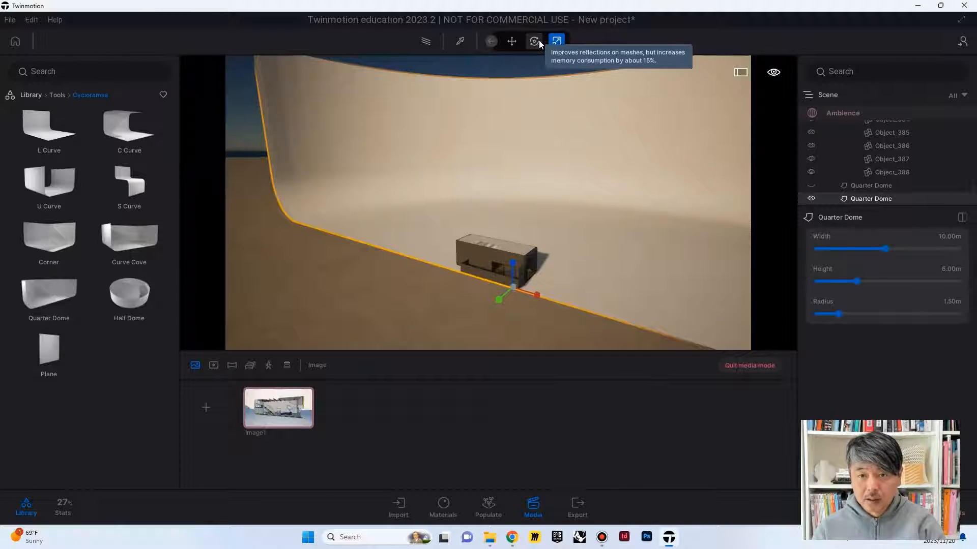
Step: Move the enlarged Quarter Dome forward along the ground so its floor extends well in front of the building
{"action": "left_click", "coordinate": [513, 43]}
{"action": "left_click_drag", "start_coordinate": [503, 305], "coordinate": [492, 308]}
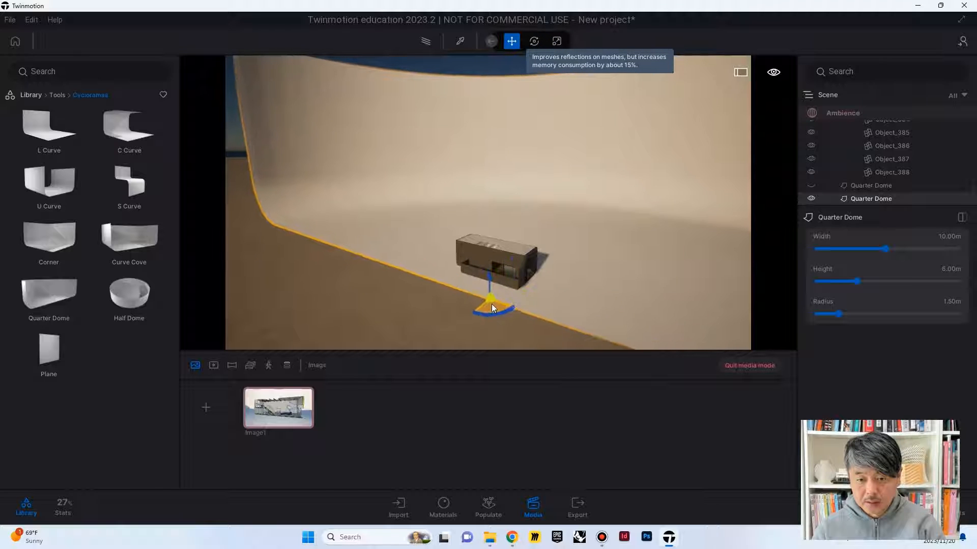
{"action": "double_click", "coordinate": [488, 261]}
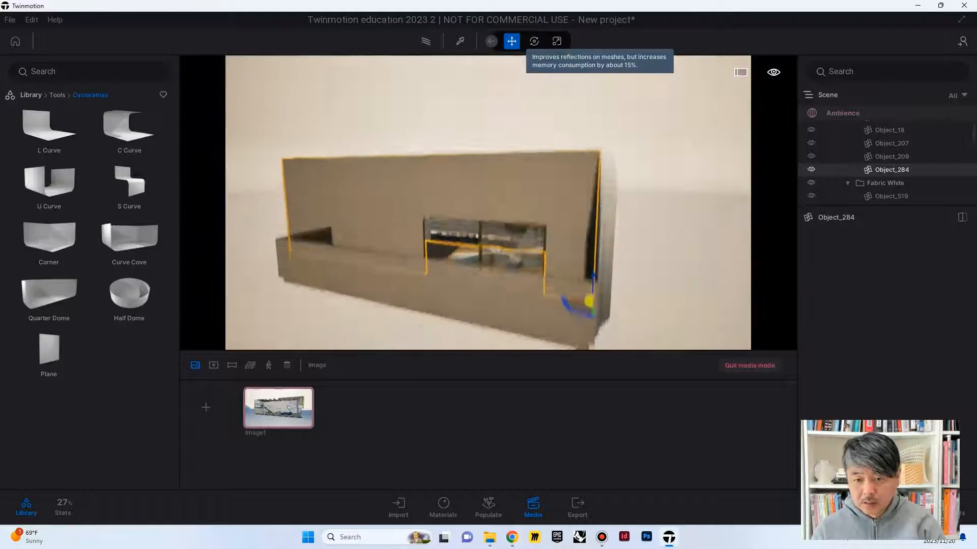
{"action": "middle_click_drag", "start_coordinate": [488, 261], "coordinate": [488, 285], "text": "shift"}
{"action": "scroll", "coordinate": [488, 261], "scroll_direction": "down", "scroll_amount": 5}
{"action": "left_click", "coordinate": [587, 262]}
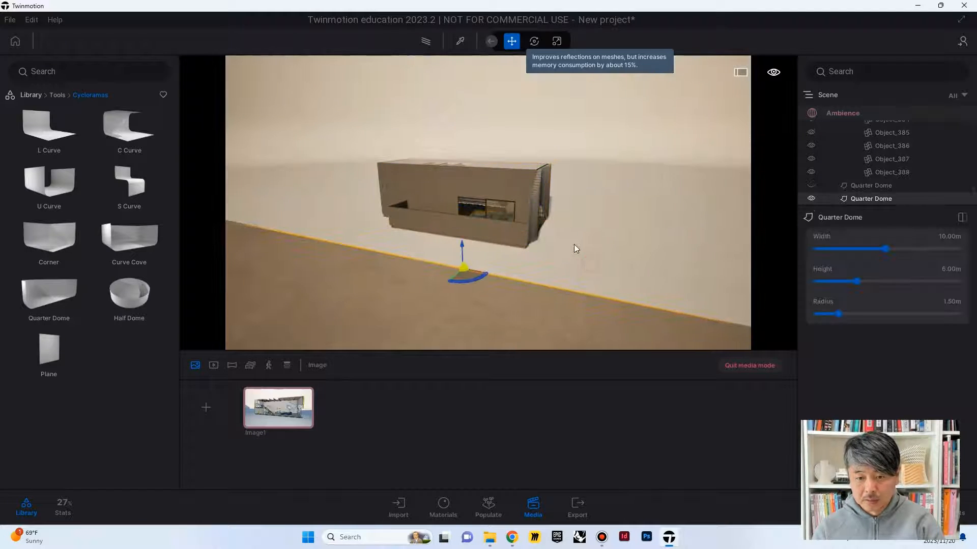
{"action": "left_click_drag", "start_coordinate": [470, 279], "coordinate": [374, 361]}
{"action": "right_click_drag", "start_coordinate": [432, 305], "coordinate": [488, 285]}
{"action": "scroll", "coordinate": [488, 260], "scroll_direction": "up", "scroll_amount": 3}
{"action": "middle_click_drag", "start_coordinate": [442, 257], "coordinate": [480, 261], "text": "shift"}
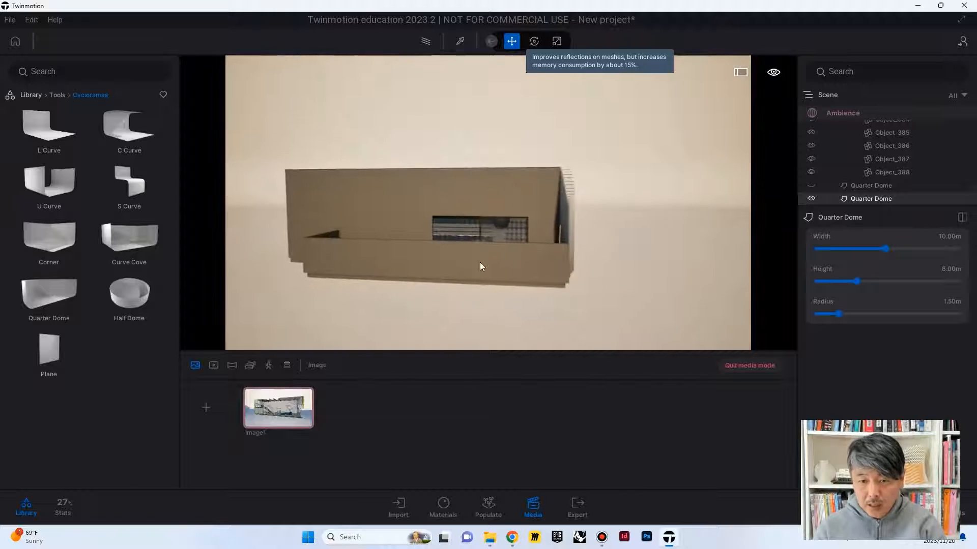
Step: Increase the Quarter Dome's radius to 4.82 m to soften the curve behind the building
{"action": "left_click_drag", "start_coordinate": [838, 313], "coordinate": [853, 312]}
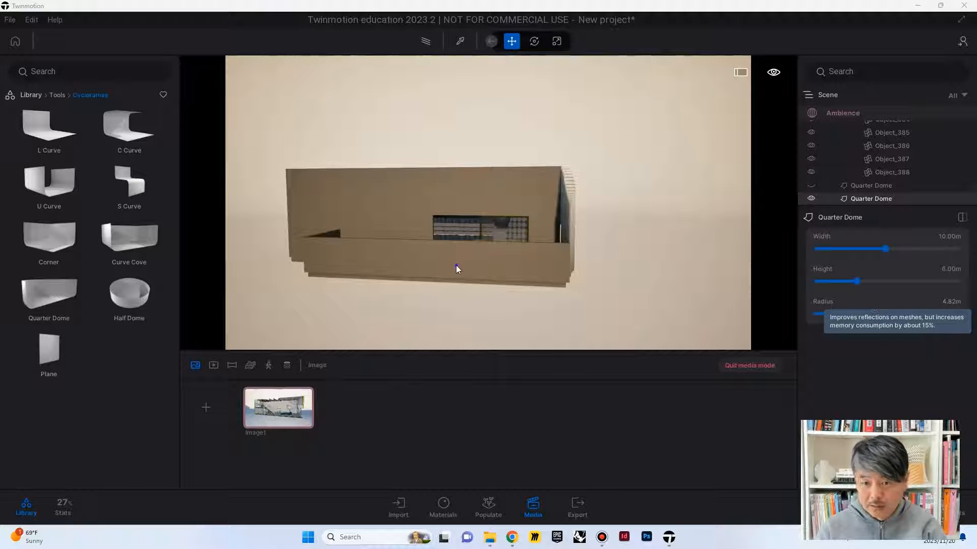
{"action": "scroll", "coordinate": [455, 264], "scroll_direction": "down", "scroll_amount": 3}
{"action": "middle_click_drag", "start_coordinate": [456, 264], "coordinate": [443, 321], "text": "shift"}
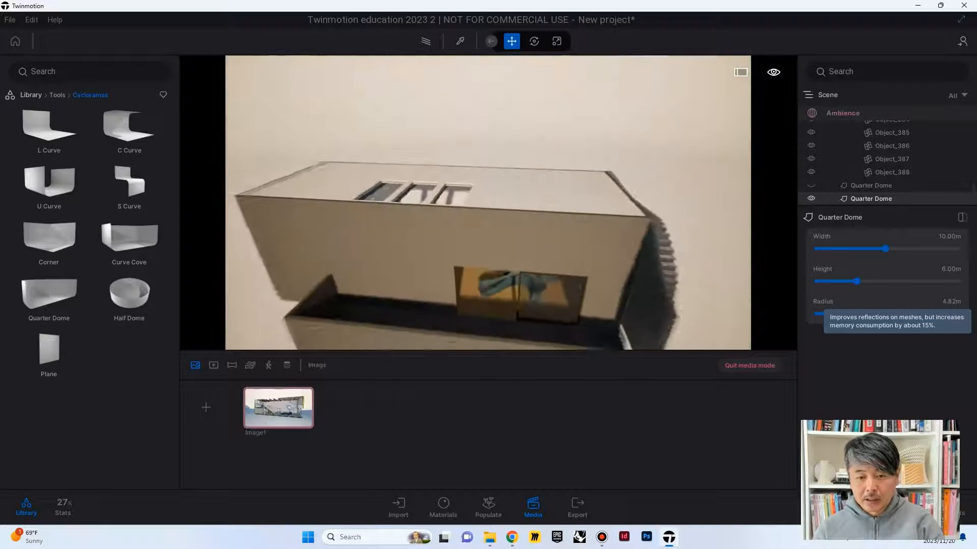
{"action": "scroll", "coordinate": [443, 229], "scroll_direction": "down", "scroll_amount": 5}
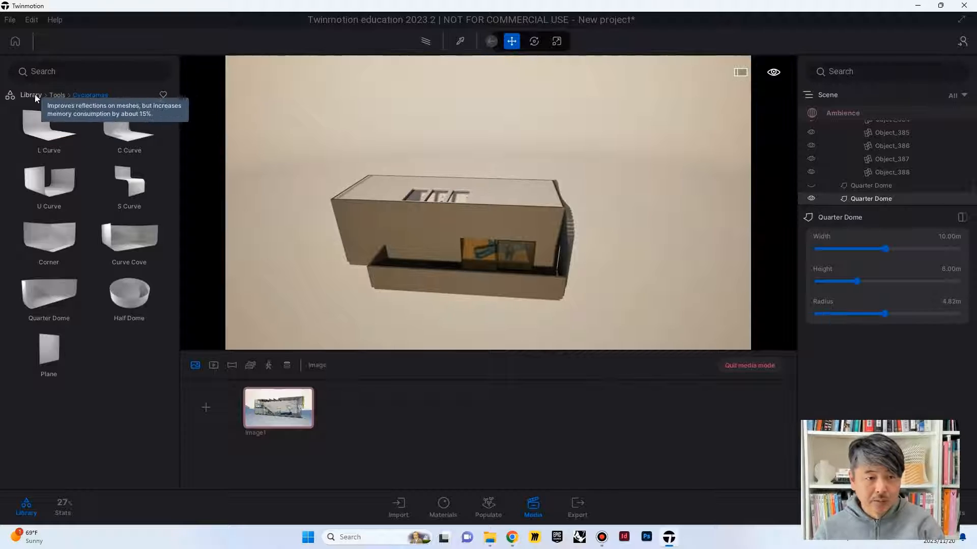
Step: Place a Section Cube from the Sections tools at the front corner of the building
{"action": "left_click", "coordinate": [32, 95]}
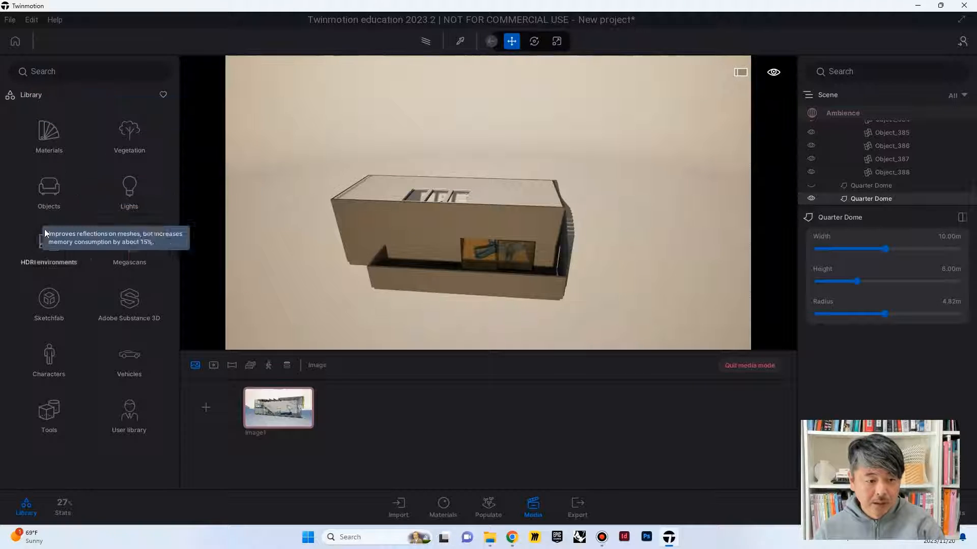
{"action": "left_click", "coordinate": [49, 415]}
{"action": "left_click", "coordinate": [49, 130]}
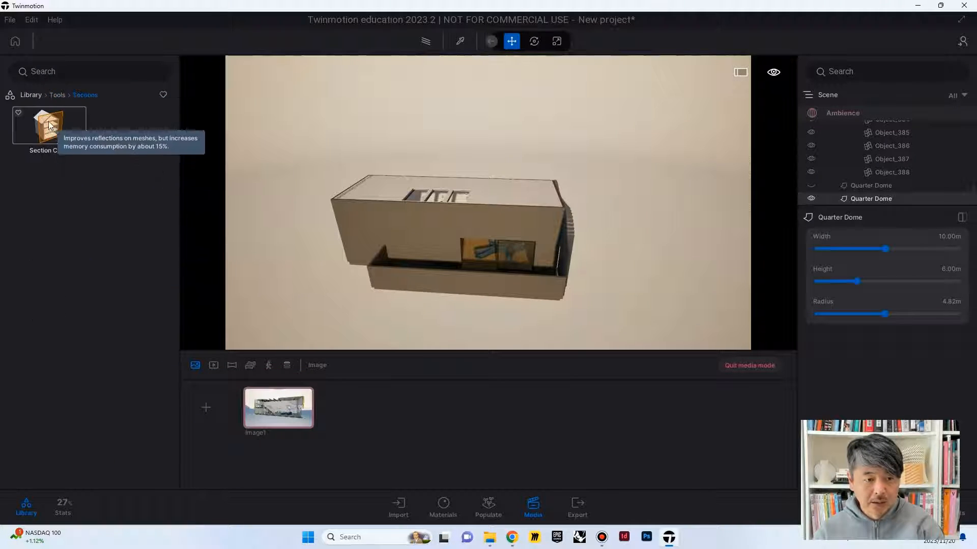
{"action": "left_click_drag", "start_coordinate": [48, 121], "coordinate": [358, 280]}
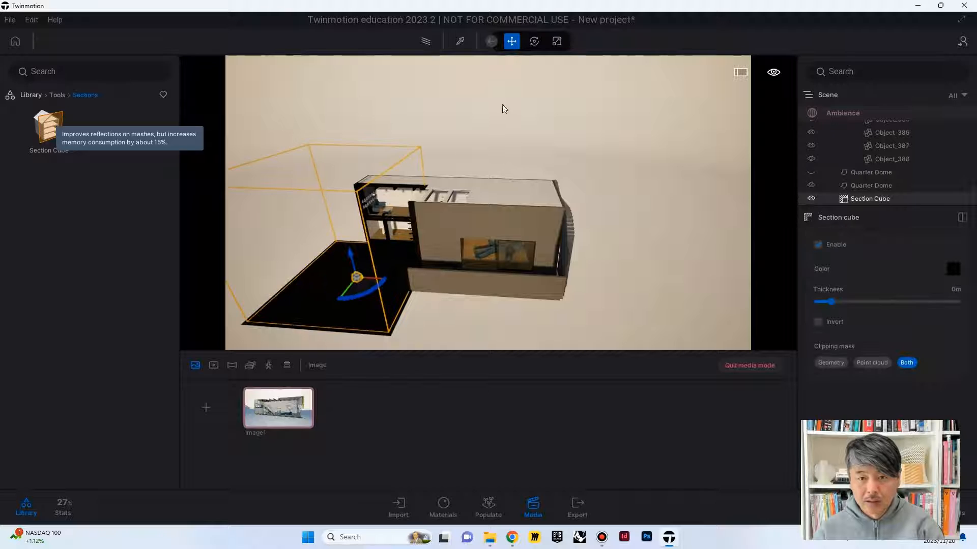
Step: Resize the Section Cube to span the building's full length, with a slightly shallower cut and a greater height
{"action": "left_click", "coordinate": [555, 43]}
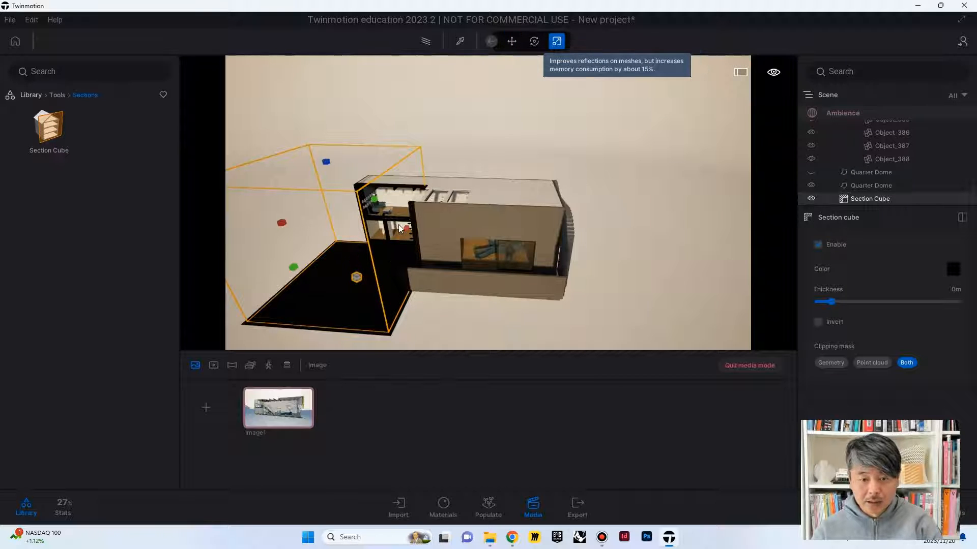
{"action": "left_click_drag", "start_coordinate": [412, 232], "coordinate": [585, 243]}
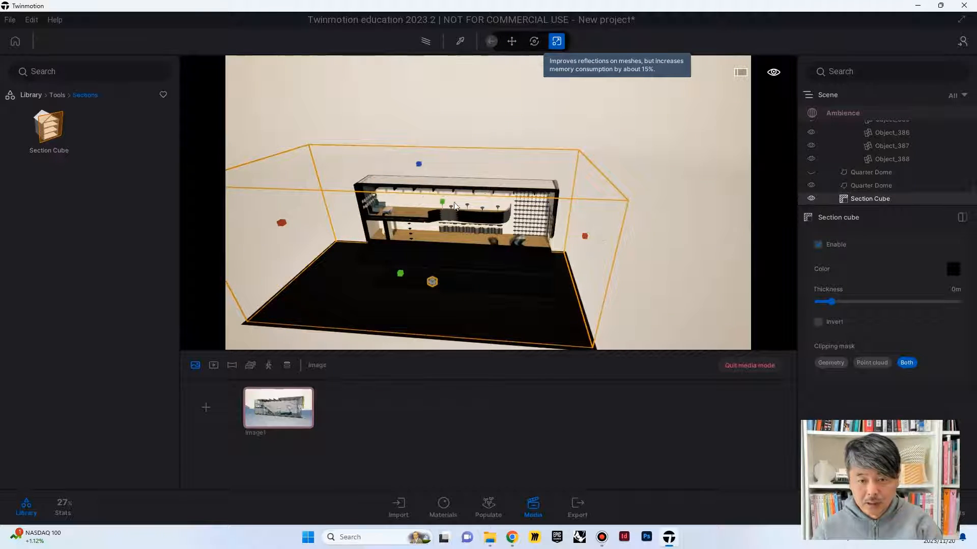
{"action": "left_click_drag", "start_coordinate": [443, 205], "coordinate": [439, 209]}
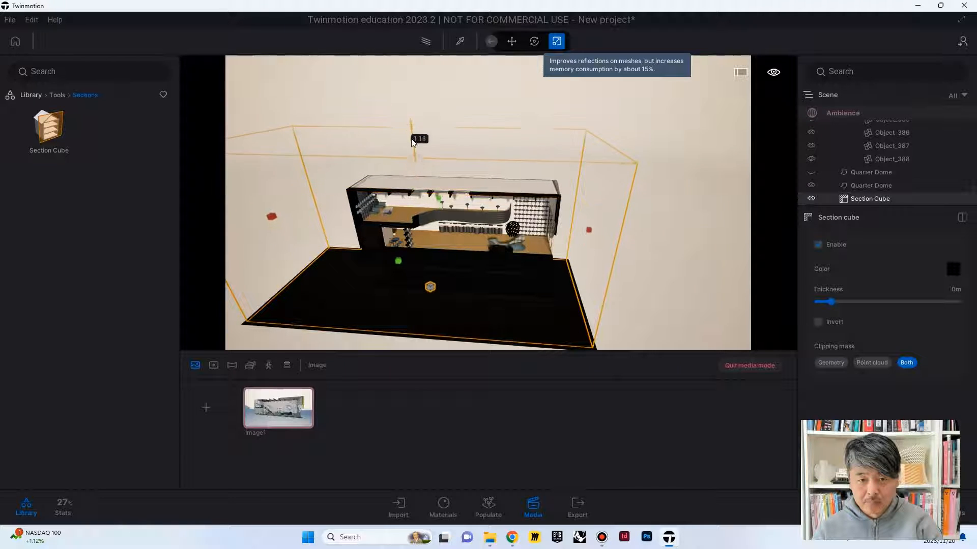
Step: Lower the Section Cube slightly and move it forward so the cut exposes the whole staircase
{"action": "left_click", "coordinate": [512, 41]}
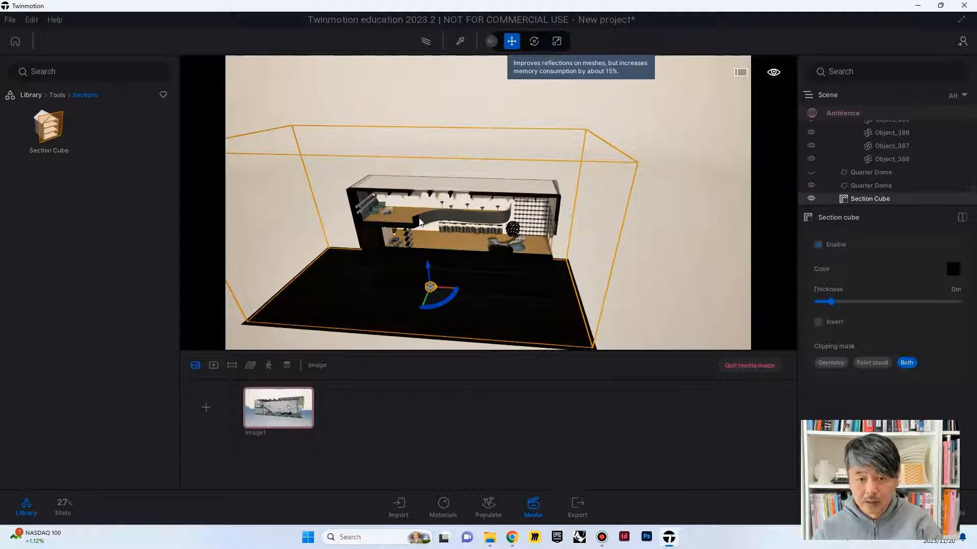
{"action": "left_click_drag", "start_coordinate": [429, 269], "coordinate": [429, 273]}
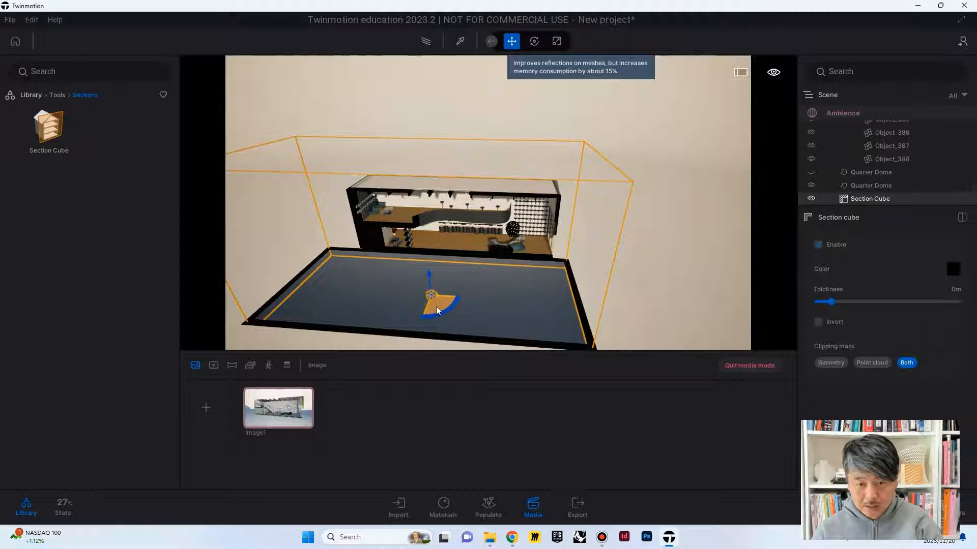
{"action": "left_click_drag", "start_coordinate": [436, 306], "coordinate": [433, 320]}
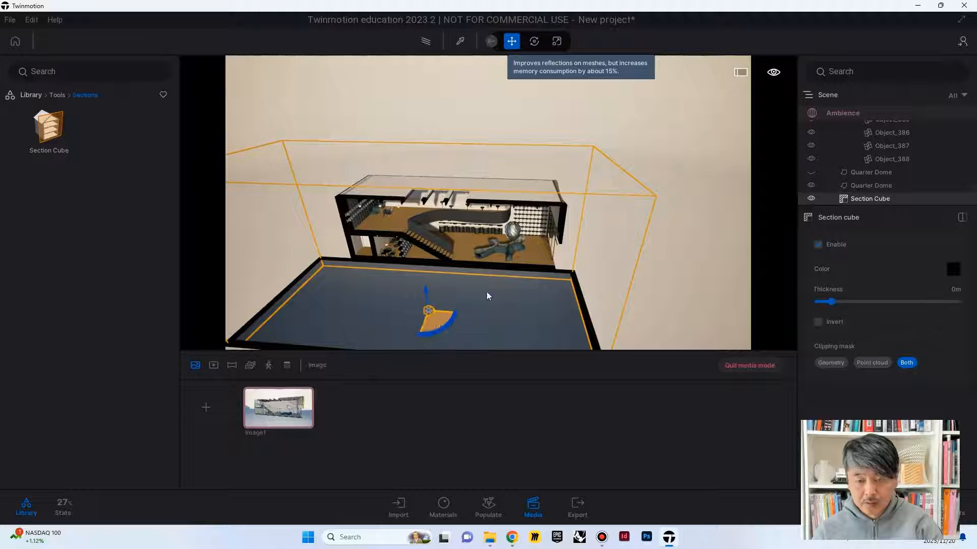
{"action": "right_click_drag", "start_coordinate": [486, 297], "coordinate": [478, 224]}
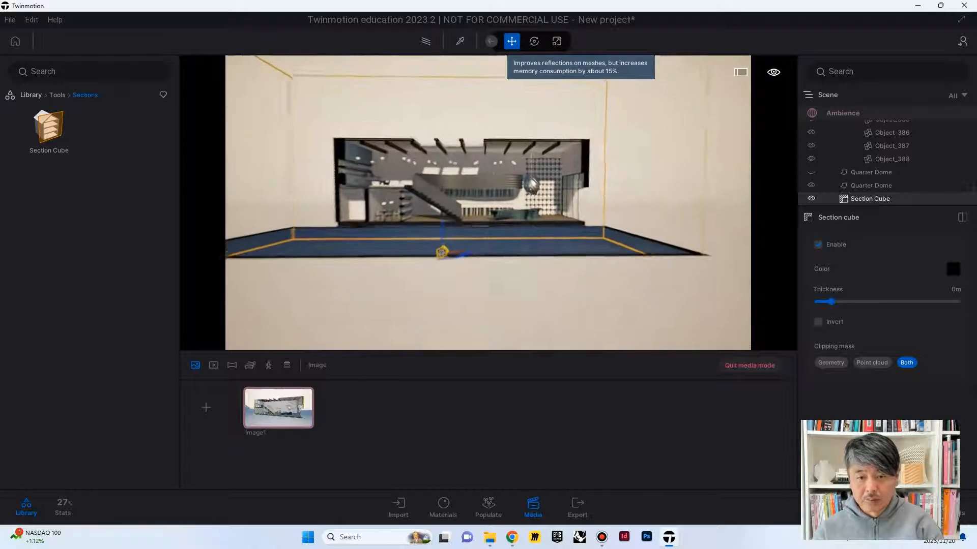
Step: Widen the Section Cube on both sides well beyond the building and frame the interior section
{"action": "left_click", "coordinate": [557, 41]}
{"action": "scroll", "coordinate": [453, 205], "scroll_direction": "down", "scroll_amount": 5}
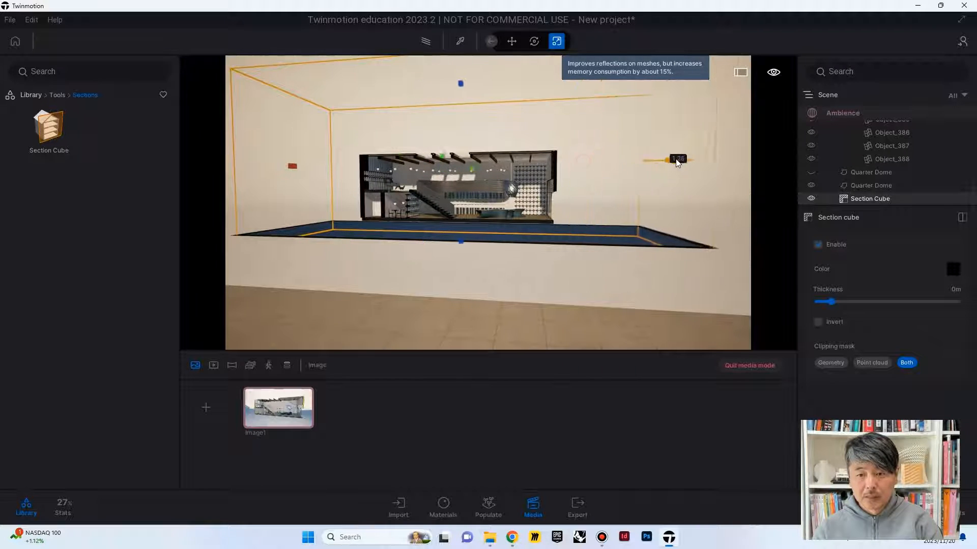
{"action": "left_click_drag", "start_coordinate": [292, 164], "coordinate": [208, 163]}
{"action": "scroll", "coordinate": [565, 198], "scroll_direction": "up", "scroll_amount": 2}
{"action": "right_click_drag", "start_coordinate": [564, 199], "coordinate": [434, 244]}
{"action": "scroll", "coordinate": [488, 202], "scroll_direction": "up", "scroll_amount": 4}
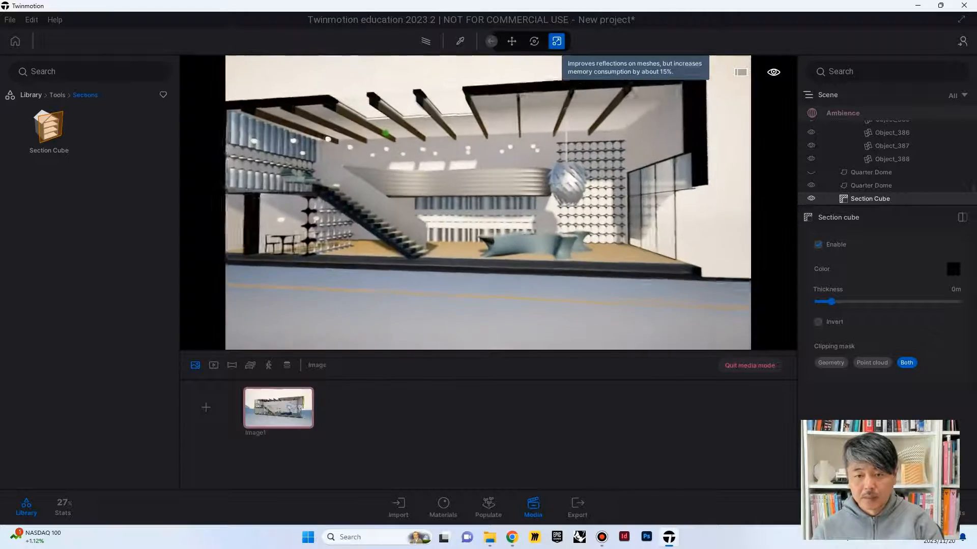
{"action": "right_click_drag", "start_coordinate": [487, 203], "coordinate": [470, 236]}
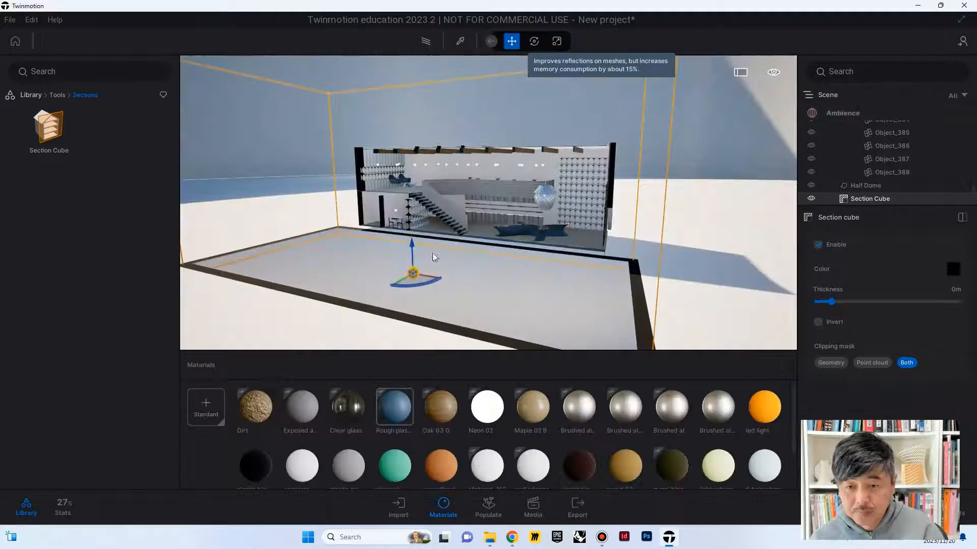
Step: Examine the sectioned building inside the Half Dome backdrop from the front, side and above
{"action": "right_click_drag", "start_coordinate": [460, 275], "coordinate": [480, 231]}
{"action": "key", "text": "w"}
{"action": "key", "text": "s"}
{"action": "key", "text": "w"}
{"action": "key", "text": "e"}
{"action": "key", "text": "q"}
{"action": "key", "text": "e"}
{"action": "key", "text": "s"}
{"action": "key", "text": "d"}
{"action": "key", "text": "a"}
{"action": "key", "text": "d"}
{"action": "key", "text": "e"}
{"action": "right_click_drag", "start_coordinate": [420, 269], "coordinate": [419, 271]}
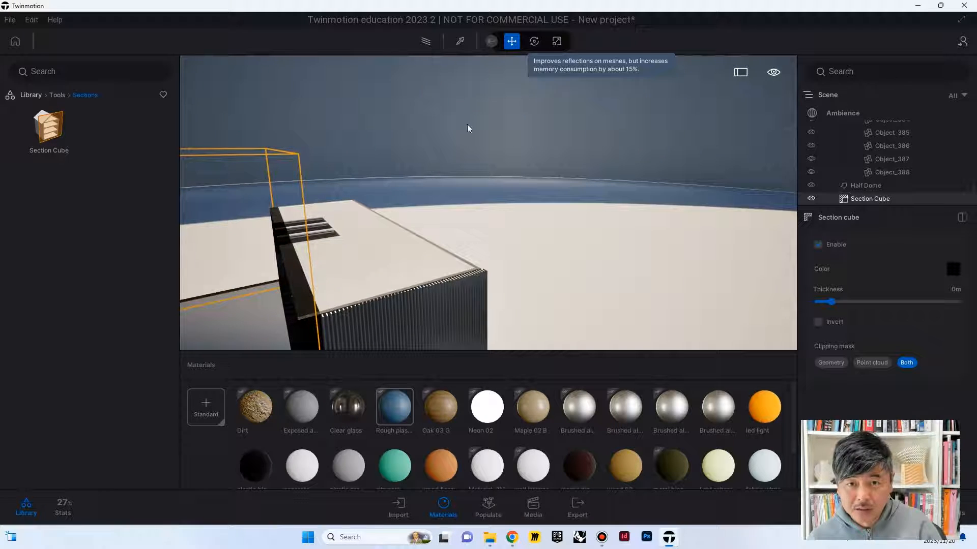
Step: Check the wall interior material's miscellaneous settings and try to edit the Two sided option for all scene materials at once
{"action": "left_click", "coordinate": [458, 39]}
{"action": "left_click", "coordinate": [446, 264]}
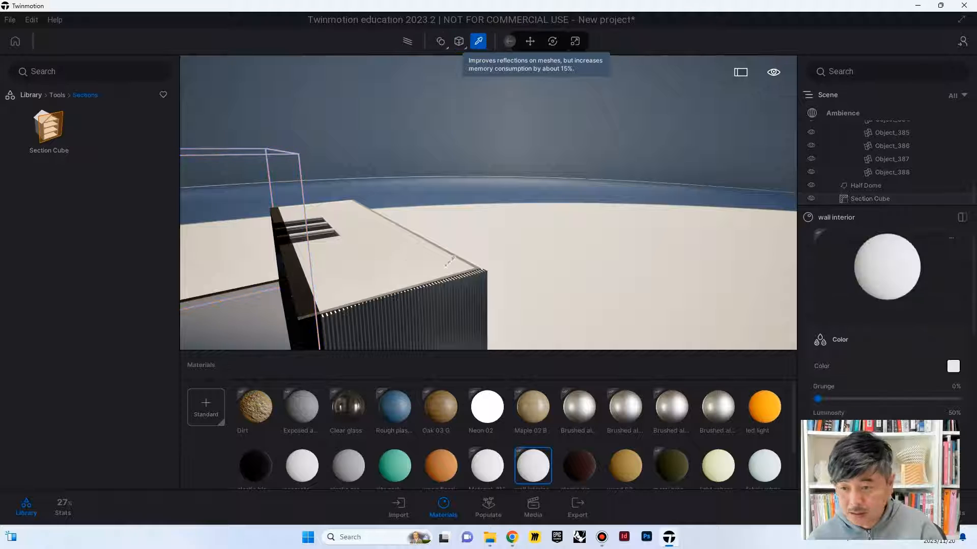
{"action": "scroll", "coordinate": [873, 342], "scroll_direction": "down", "scroll_amount": 10}
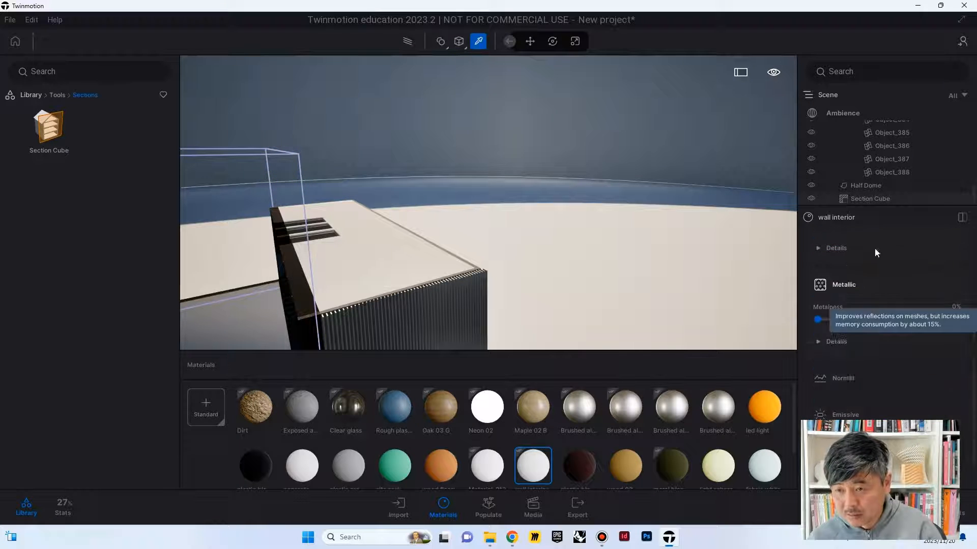
{"action": "scroll", "coordinate": [892, 377], "scroll_direction": "down", "scroll_amount": 2}
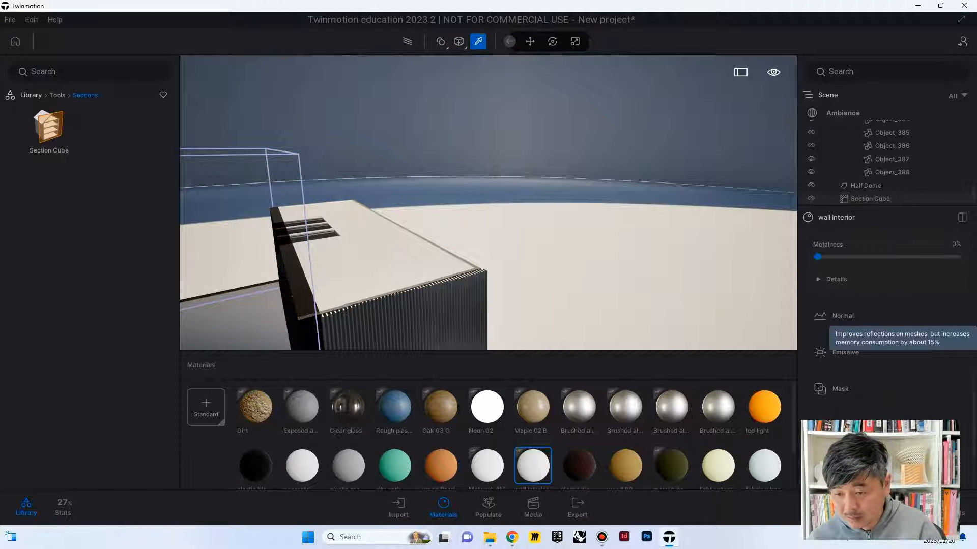
{"action": "scroll", "coordinate": [855, 415], "scroll_direction": "down", "scroll_amount": 3}
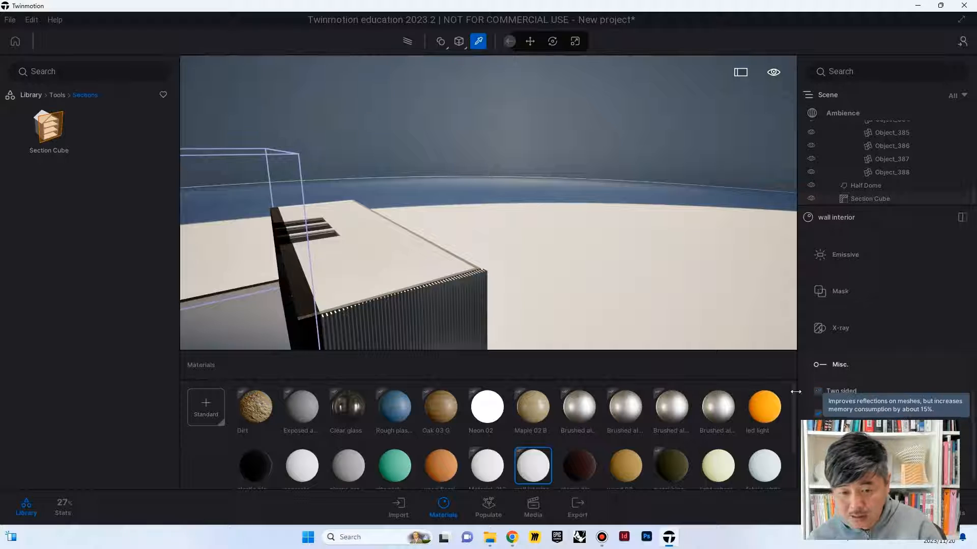
{"action": "left_click", "coordinate": [256, 411]}
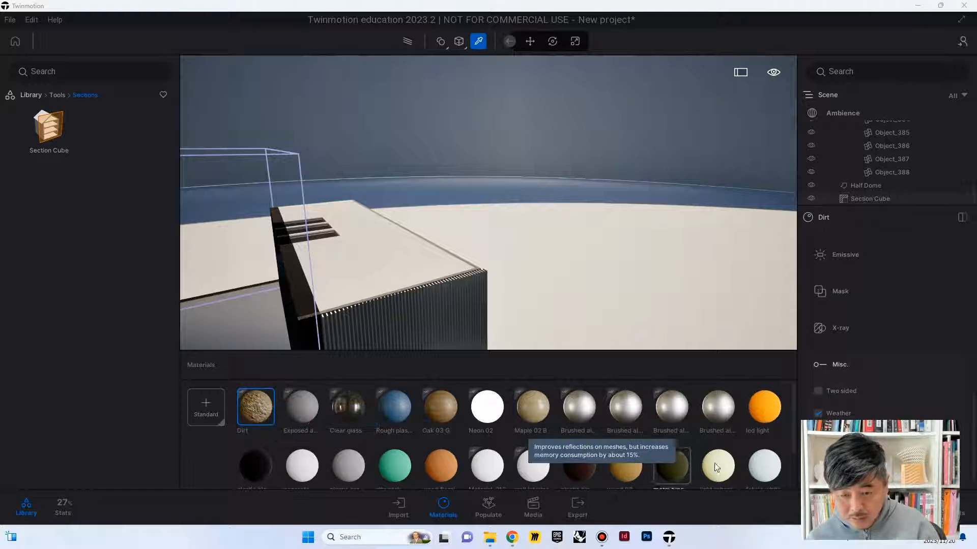
{"action": "left_click", "coordinate": [753, 467], "text": "shift"}
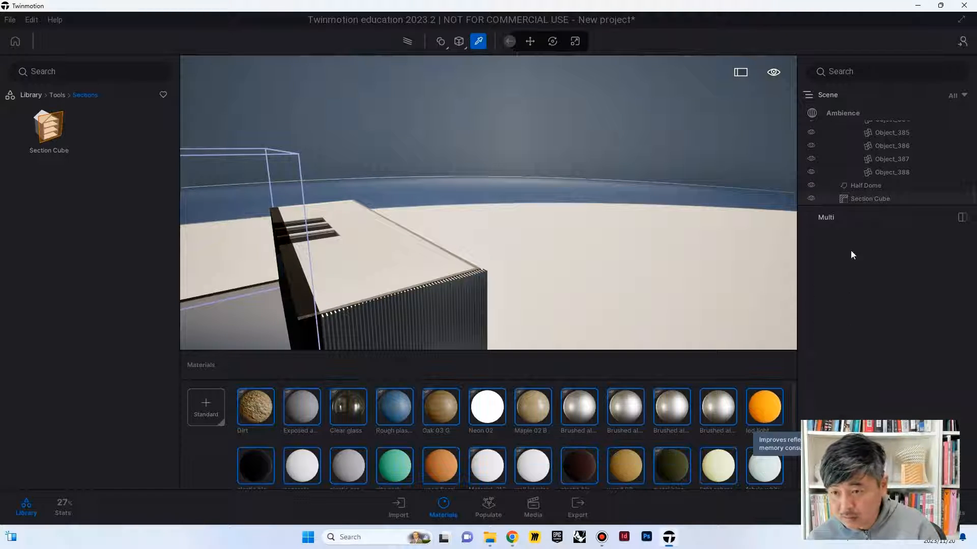
Step: Enable Two sided on the scene materials one by one, including the Brushed aluminium 01 variants and Exposed aggregate concrete 01
{"action": "left_click", "coordinate": [256, 407]}
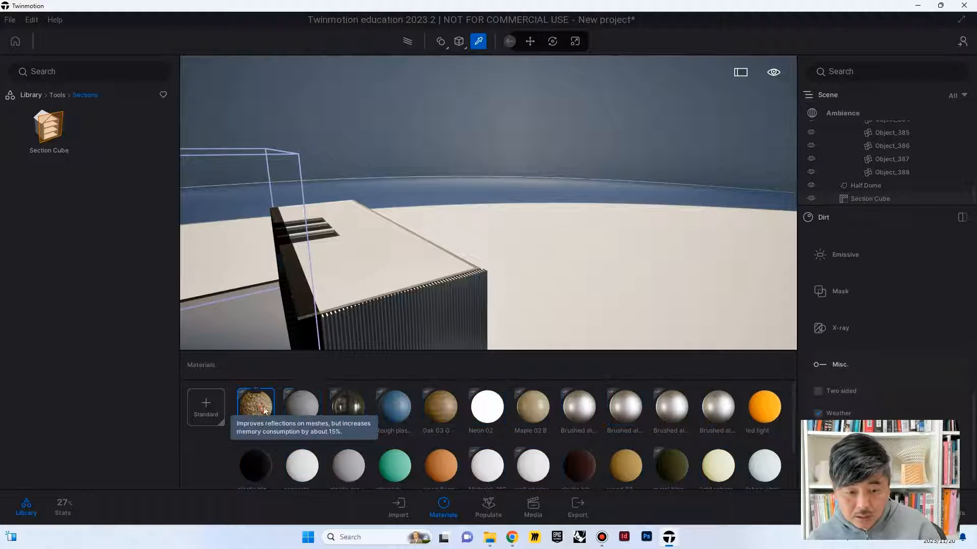
{"action": "right_click_drag", "start_coordinate": [341, 324], "coordinate": [315, 306]}
{"action": "scroll", "coordinate": [540, 255], "scroll_direction": "up", "scroll_amount": 8}
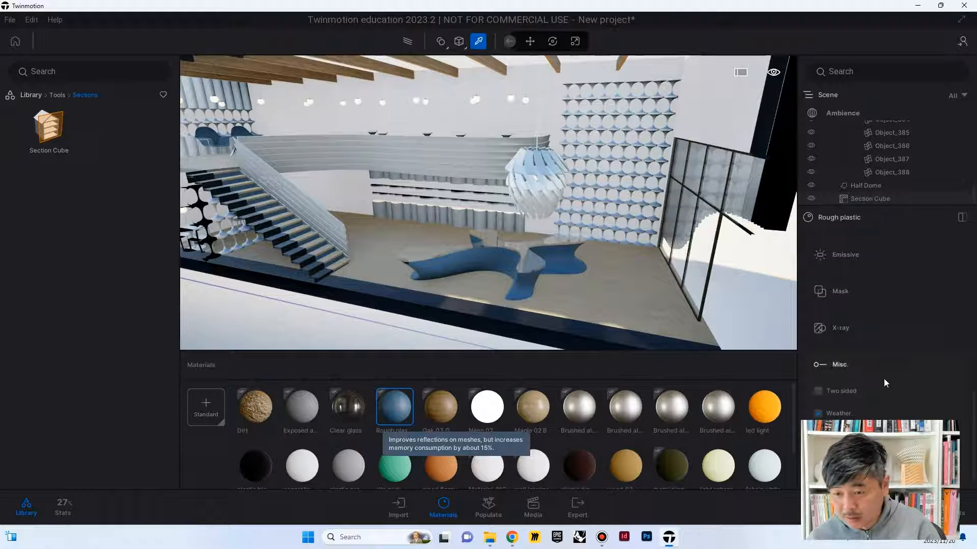
{"action": "scroll", "coordinate": [883, 382], "scroll_direction": "down", "scroll_amount": 1}
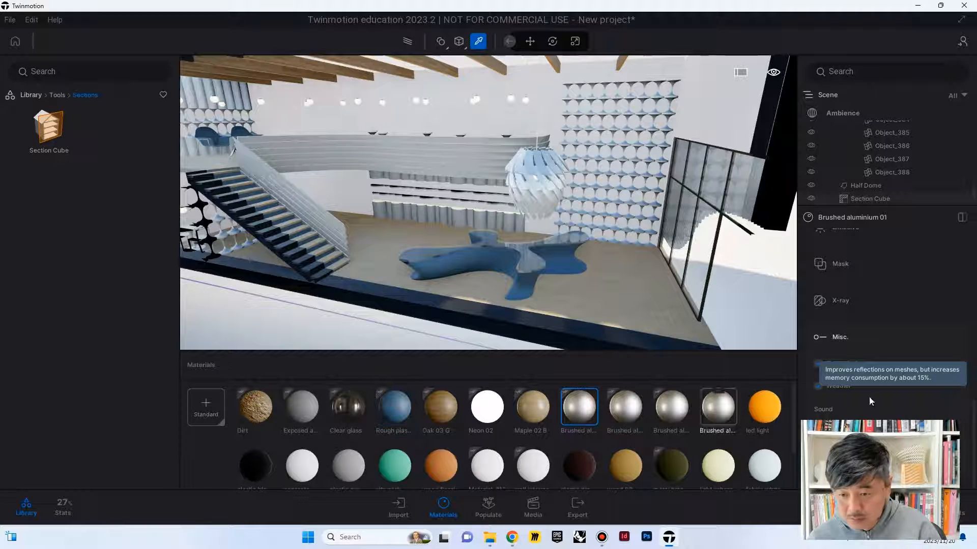
{"action": "left_click", "coordinate": [631, 405]}
{"action": "left_click", "coordinate": [829, 366]}
{"action": "left_click", "coordinate": [667, 402]}
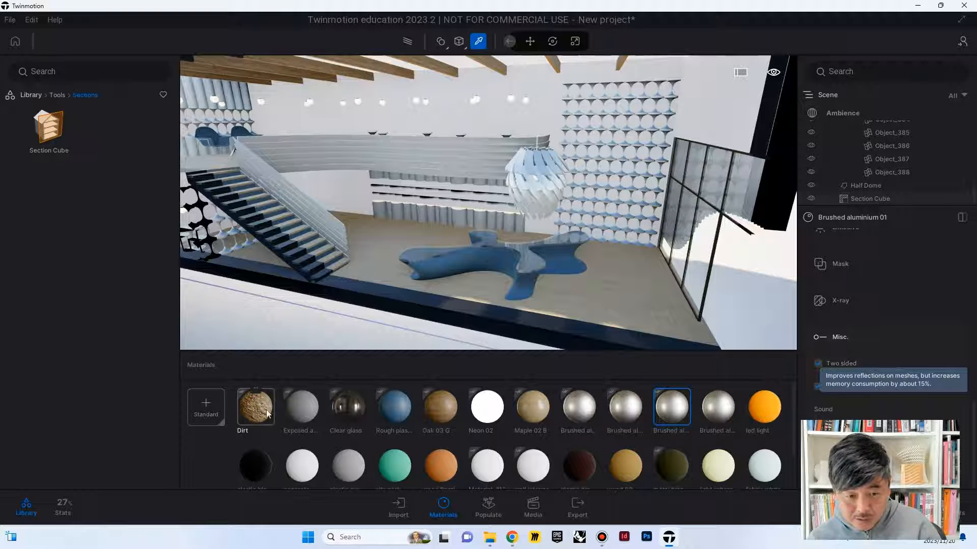
{"action": "left_click", "coordinate": [819, 363]}
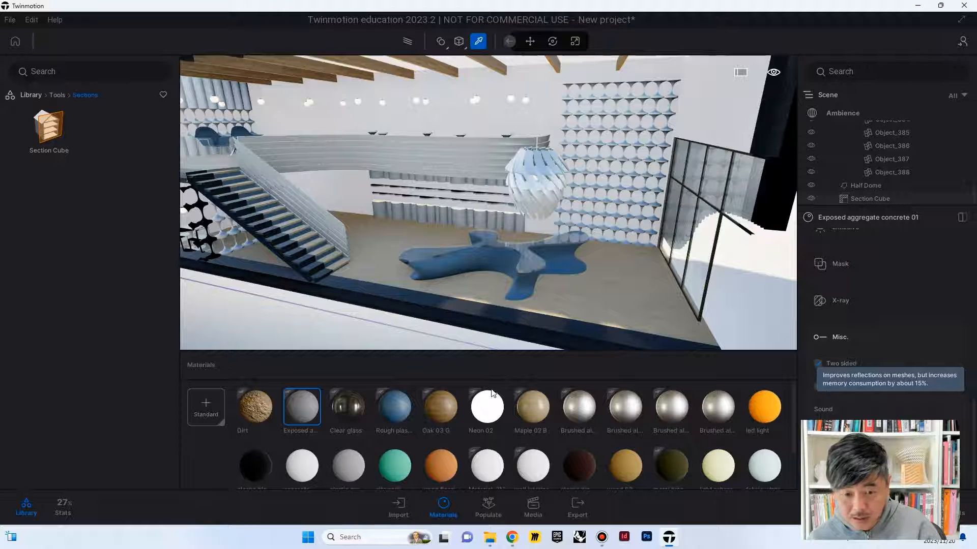
{"action": "left_click", "coordinate": [348, 407]}
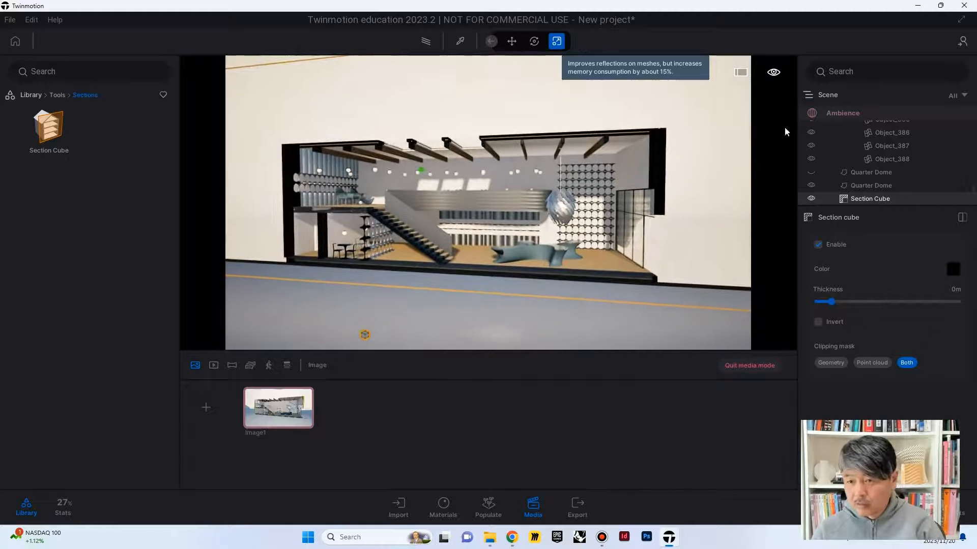
Step: Adjust the global lighting of Image1, setting the time of day to 09:00
{"action": "left_click", "coordinate": [832, 113]}
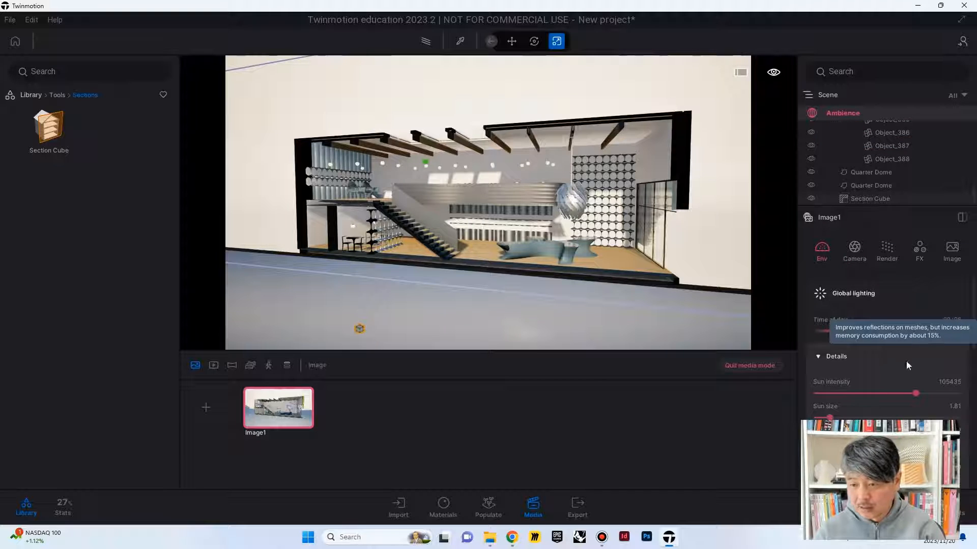
{"action": "scroll", "coordinate": [918, 400], "scroll_direction": "down", "scroll_amount": 3}
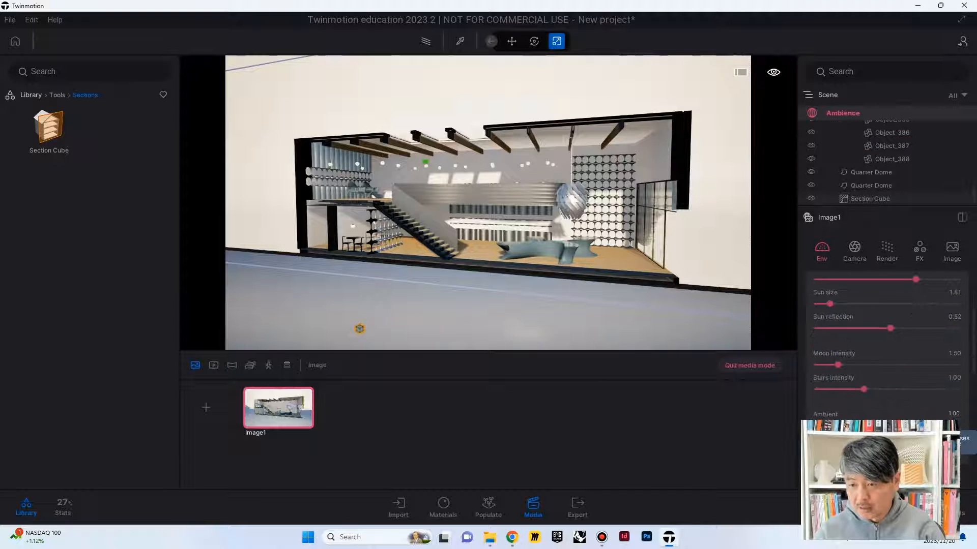
{"action": "scroll", "coordinate": [817, 370], "scroll_direction": "up", "scroll_amount": 3}
{"action": "left_click", "coordinate": [818, 356]}
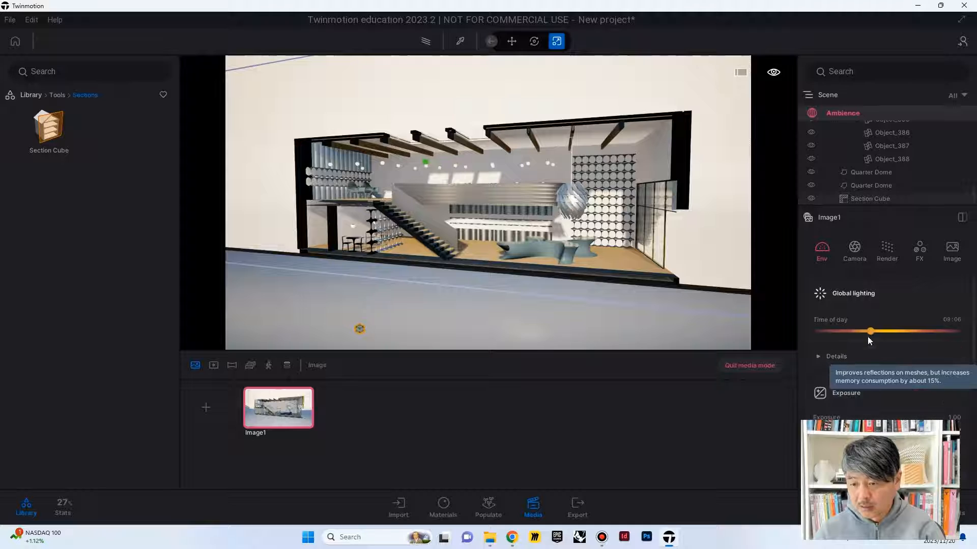
{"action": "mouse_move", "coordinate": [872, 328]}
{"action": "left_mouse_down"}
{"action": "mouse_move", "coordinate": [909, 330]}
{"action": "mouse_move", "coordinate": [869, 332]}
{"action": "left_mouse_up"}
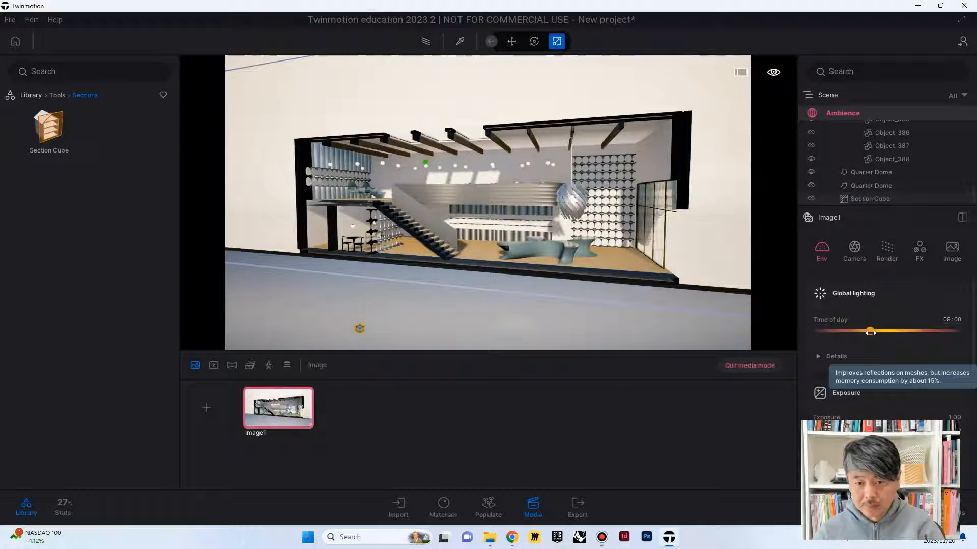
Step: Move the Section Cube slightly toward the front to fine-tune where it cuts the building
{"action": "scroll", "coordinate": [442, 316], "scroll_direction": "down", "scroll_amount": 5}
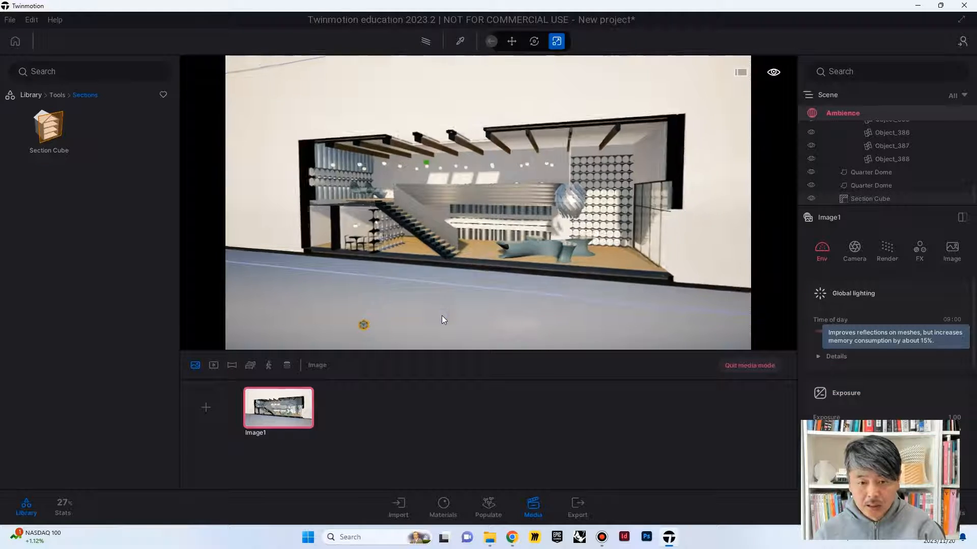
{"action": "right_click_drag", "start_coordinate": [442, 316], "coordinate": [373, 189]}
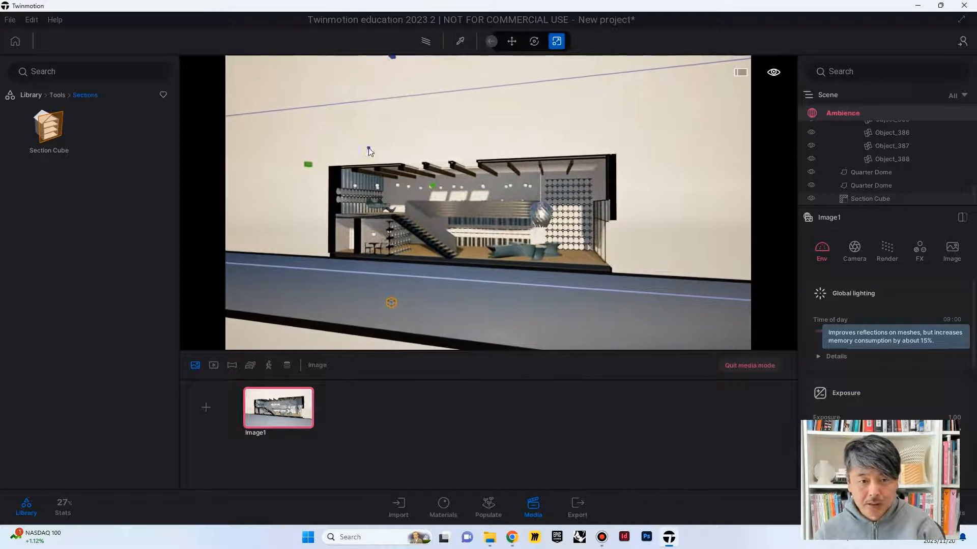
{"action": "right_click_drag", "start_coordinate": [370, 152], "coordinate": [322, 178]}
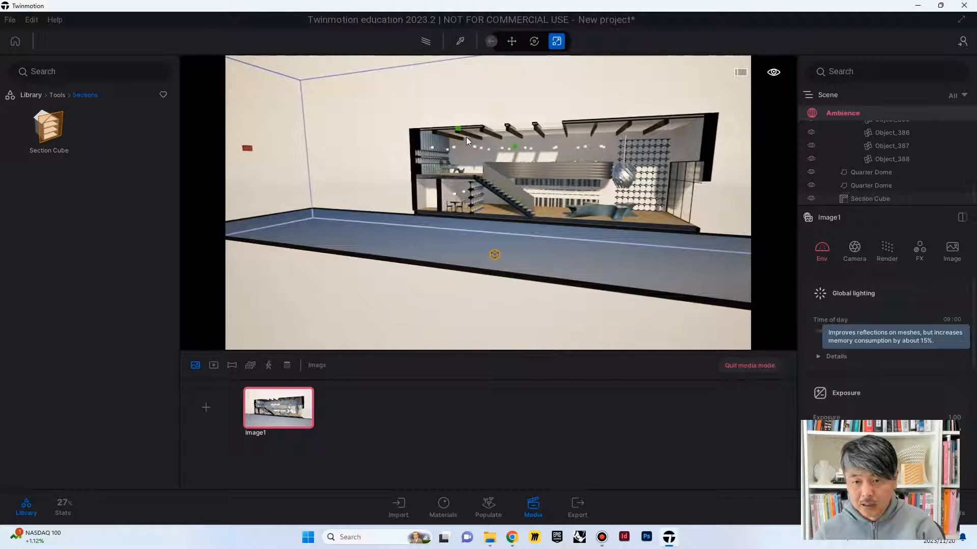
{"action": "left_click", "coordinate": [512, 43]}
{"action": "left_click", "coordinate": [323, 217]}
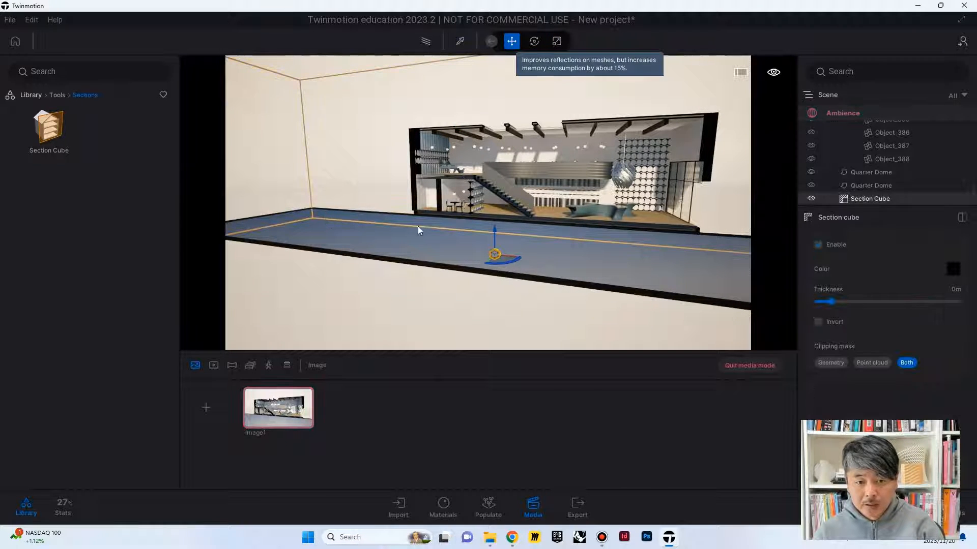
{"action": "mouse_move", "coordinate": [495, 265]}
{"action": "left_mouse_down"}
{"action": "mouse_move", "coordinate": [503, 256]}
{"action": "mouse_move", "coordinate": [499, 263]}
{"action": "left_mouse_up"}
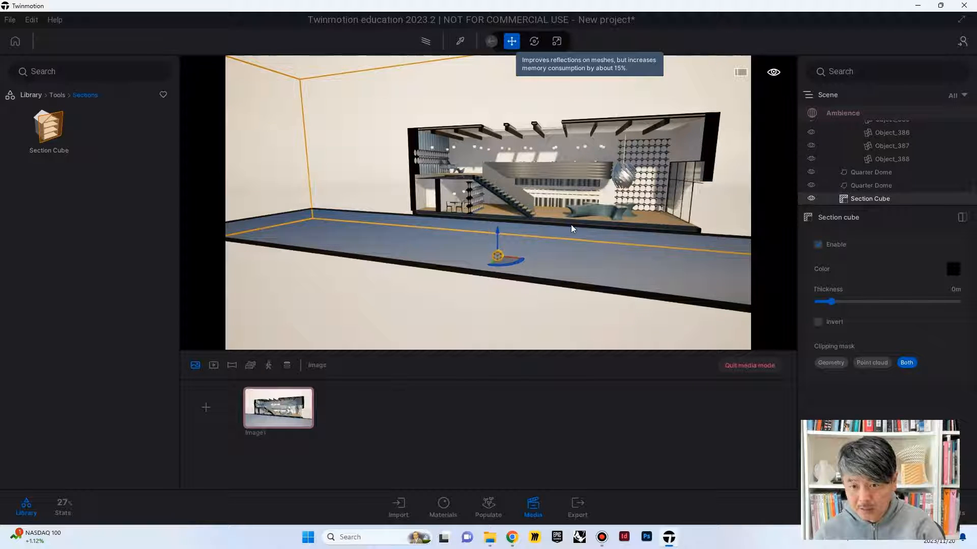
Step: Reduce the Section Cube's thickness so the cut edges of the building are only thin outlines
{"action": "middle_click_drag", "start_coordinate": [571, 229], "coordinate": [531, 213], "text": "shift"}
{"action": "mouse_move", "coordinate": [608, 191]}
{"action": "right_mouse_down"}
{"action": "mouse_move", "coordinate": [597, 191]}
{"action": "mouse_move", "coordinate": [605, 195]}
{"action": "right_mouse_up"}
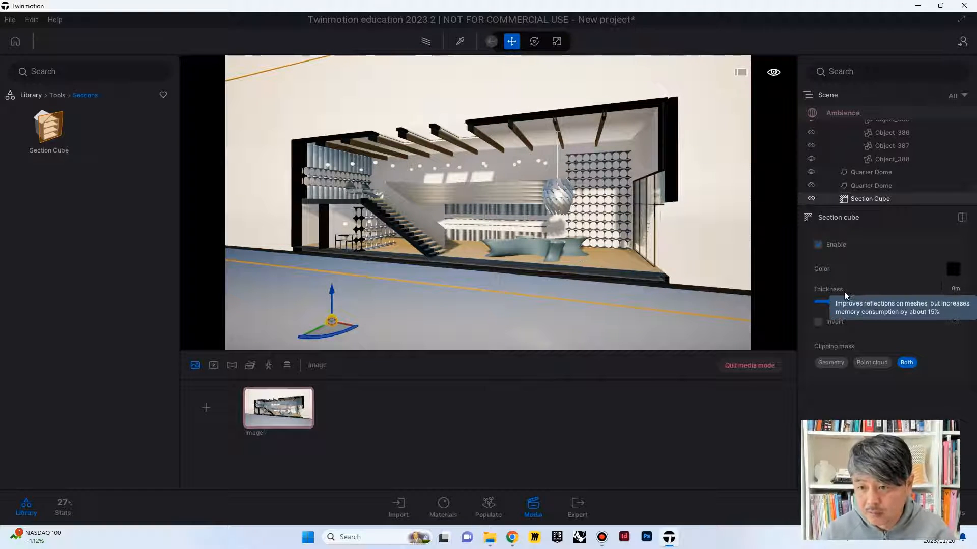
{"action": "left_click_drag", "start_coordinate": [832, 301], "coordinate": [793, 294]}
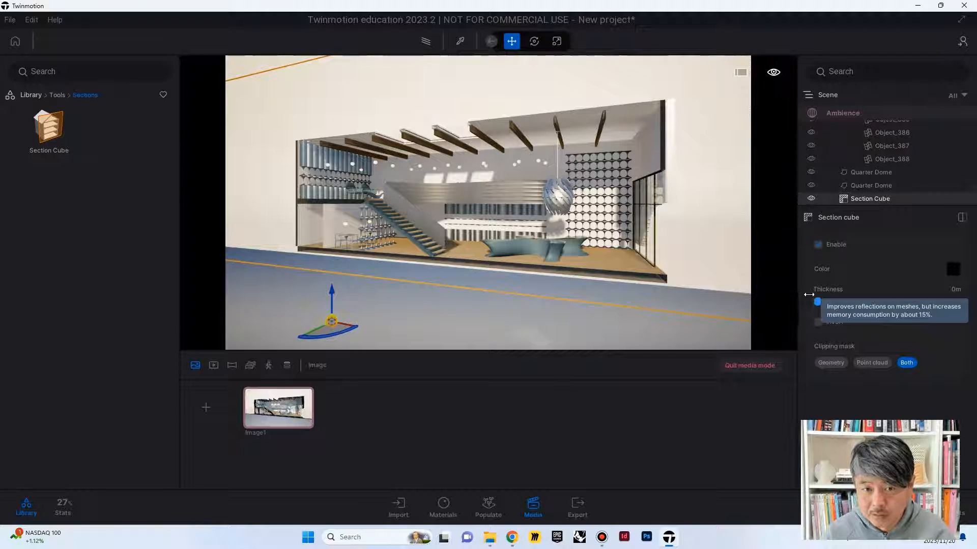
{"action": "left_click_drag", "start_coordinate": [816, 298], "coordinate": [822, 300]}
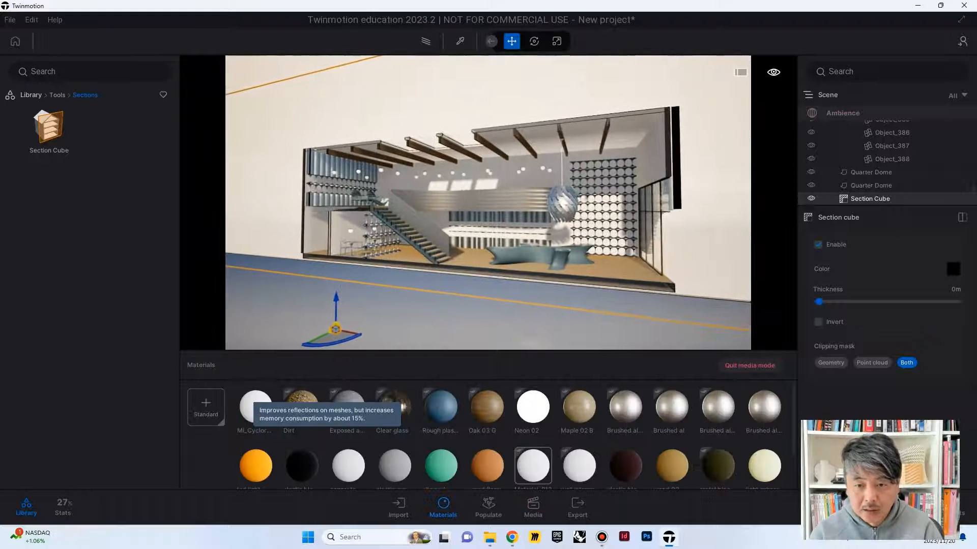
Step: Delete the imported lowpolyPeopleCasualMan figure standing at the back of the ground floor
{"action": "key", "text": "w"}
{"action": "key", "text": "q"}
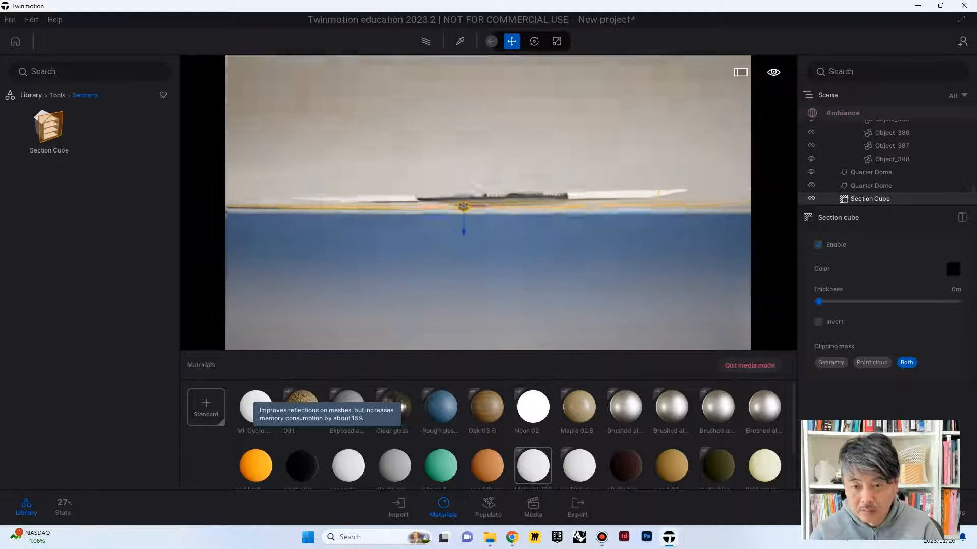
{"action": "key", "text": "e"}
{"action": "key", "text": "w"}
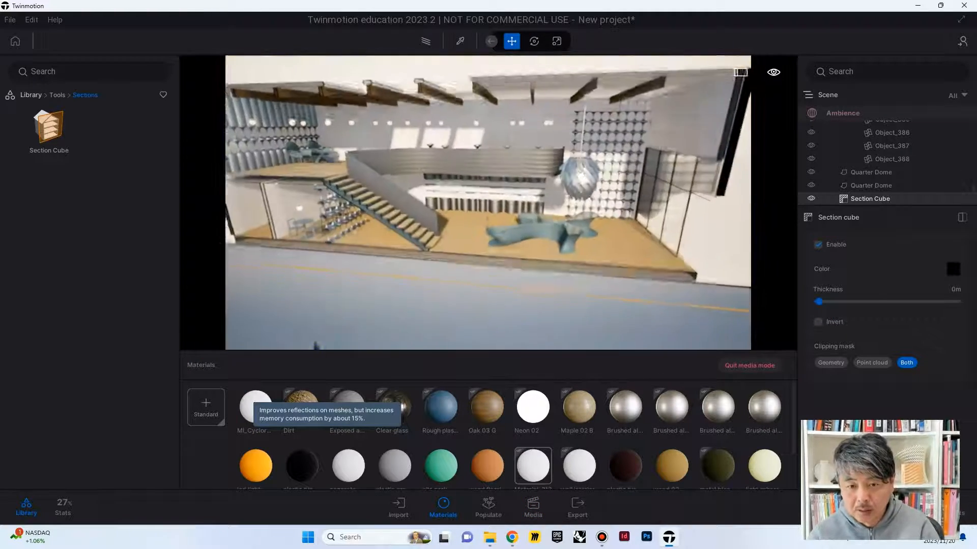
{"action": "key", "text": "q"}
{"action": "key", "text": "w"}
{"action": "key", "text": "w"}
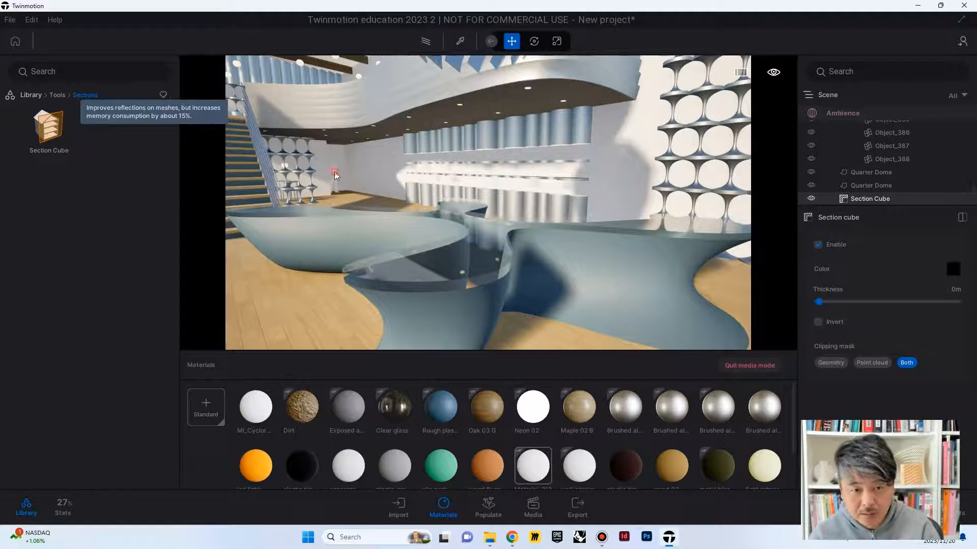
{"action": "left_click", "coordinate": [335, 172]}
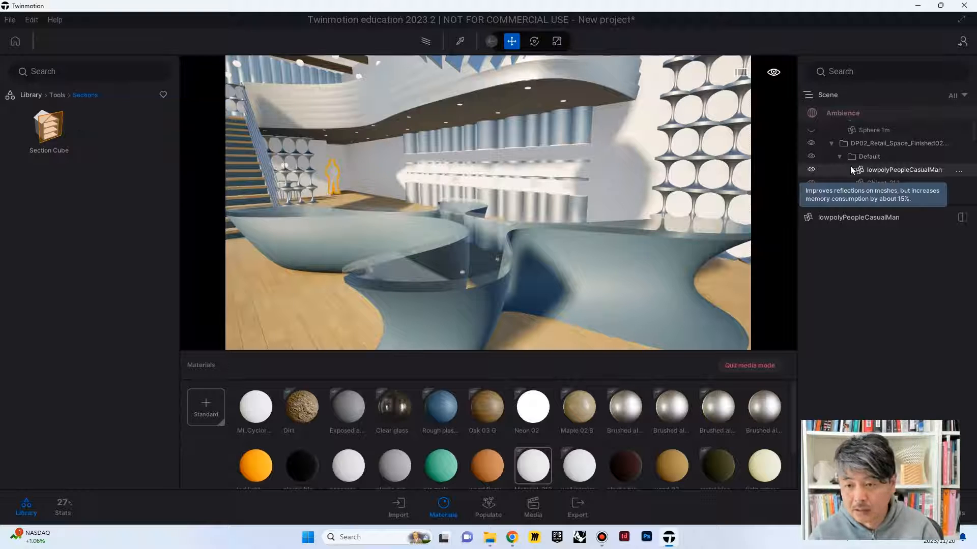
{"action": "key", "text": "Delete"}
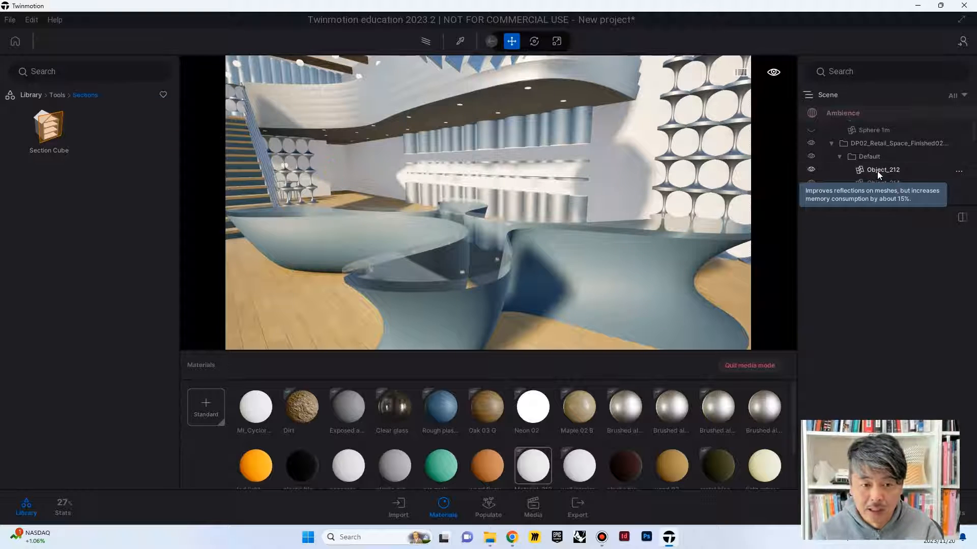
Step: Seat the Sylvia figure from the casual posed humans on a blue chair on the upper floor
{"action": "mouse_move", "coordinate": [458, 202]}
{"action": "right_mouse_down"}
{"action": "mouse_move", "coordinate": [549, 206]}
{"action": "mouse_move", "coordinate": [463, 198]}
{"action": "right_mouse_up"}
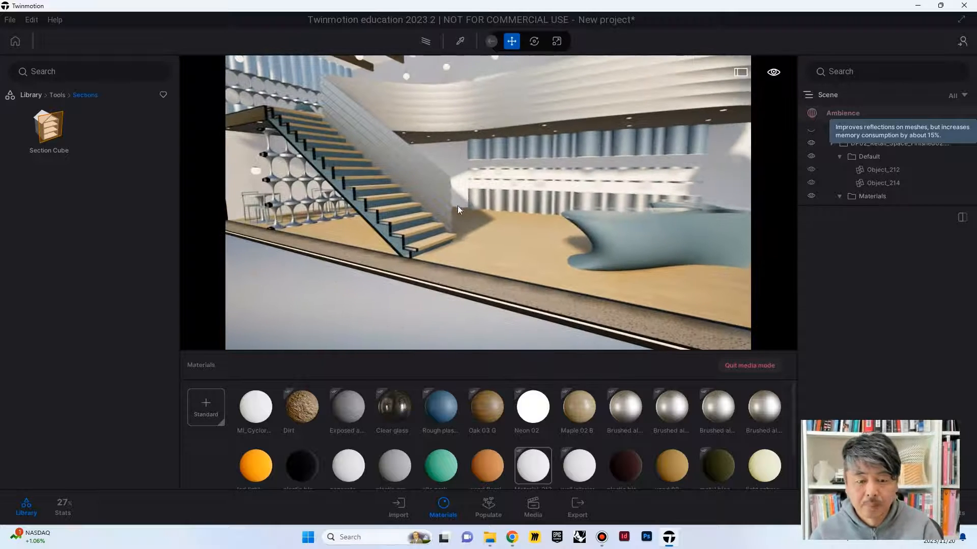
{"action": "left_click", "coordinate": [28, 95]}
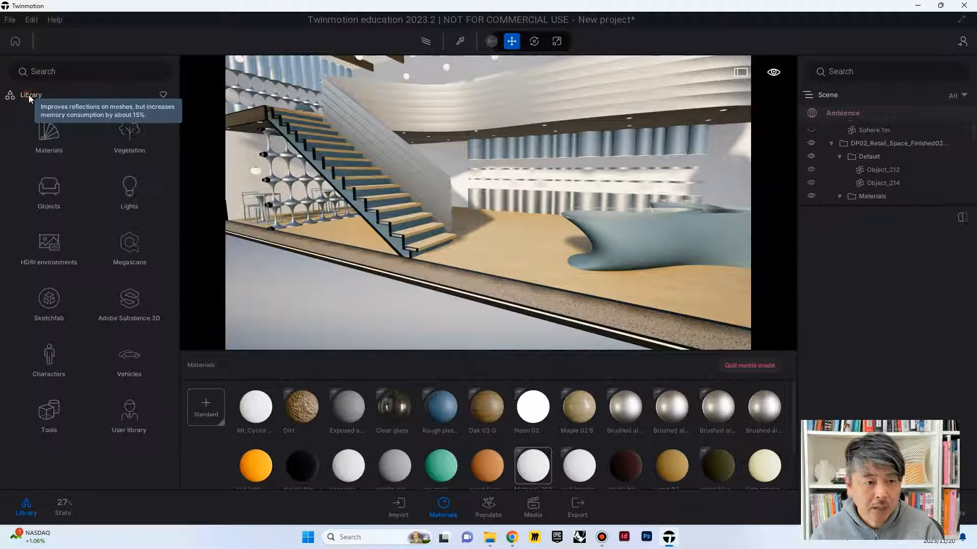
{"action": "left_click", "coordinate": [51, 332]}
{"action": "left_click", "coordinate": [49, 189]}
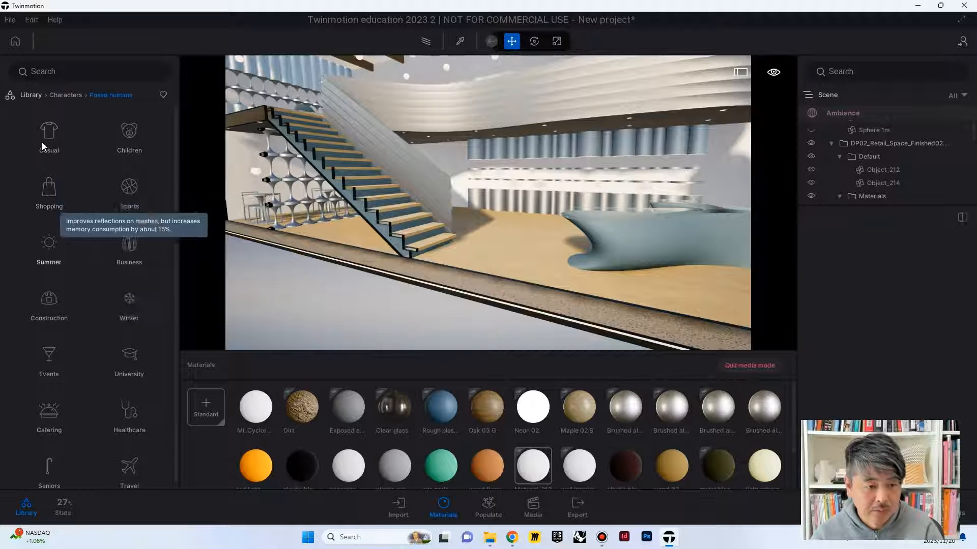
{"action": "left_click", "coordinate": [49, 131]}
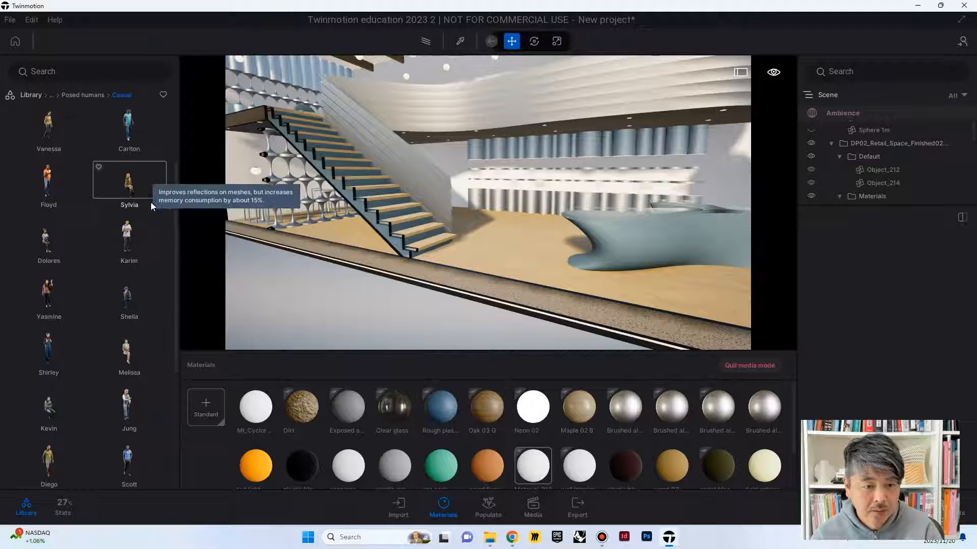
{"action": "key", "text": "a"}
{"action": "key", "text": "d"}
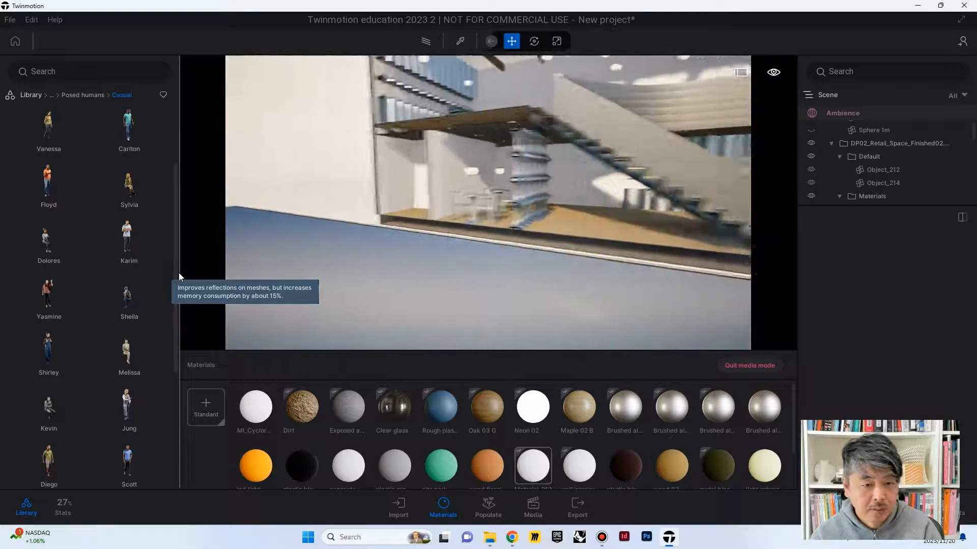
{"action": "key", "text": "e"}
{"action": "key", "text": "w"}
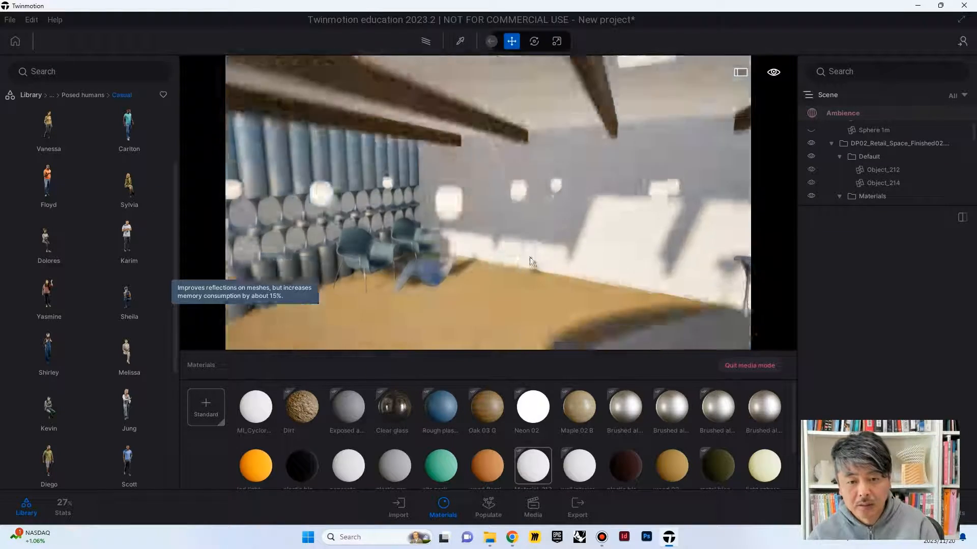
{"action": "left_click_drag", "start_coordinate": [128, 186], "coordinate": [372, 300]}
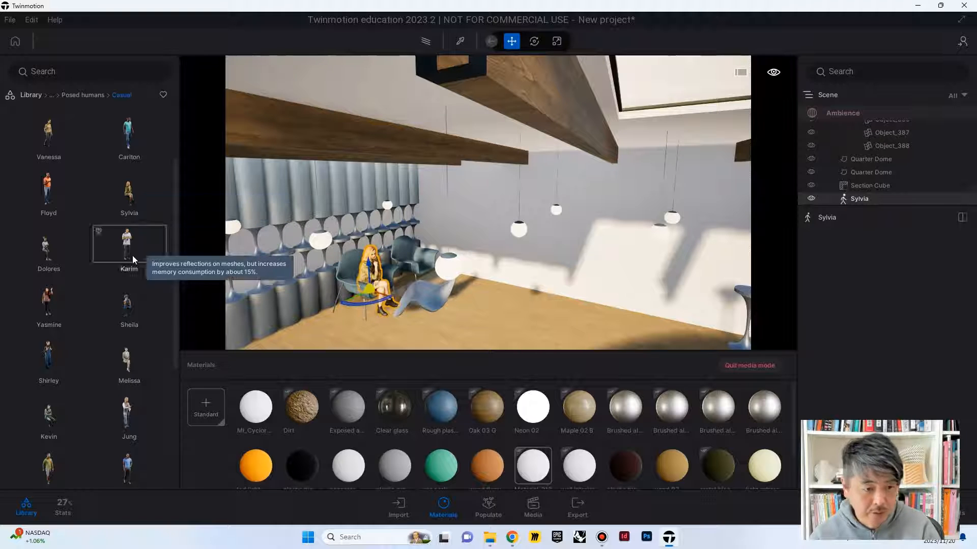
Step: Place the standing Shirley figure from the casual posed humans on the ground floor between the stairs and the counter
{"action": "scroll", "coordinate": [128, 294], "scroll_direction": "down", "scroll_amount": 4}
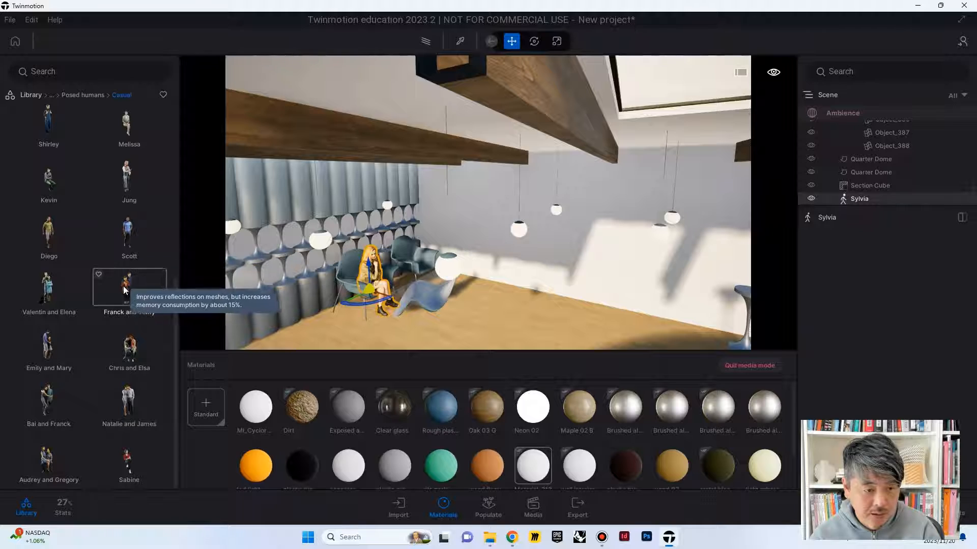
{"action": "key", "text": "d"}
{"action": "right_click_drag", "start_coordinate": [166, 306], "coordinate": [154, 213]}
{"action": "key", "text": "s"}
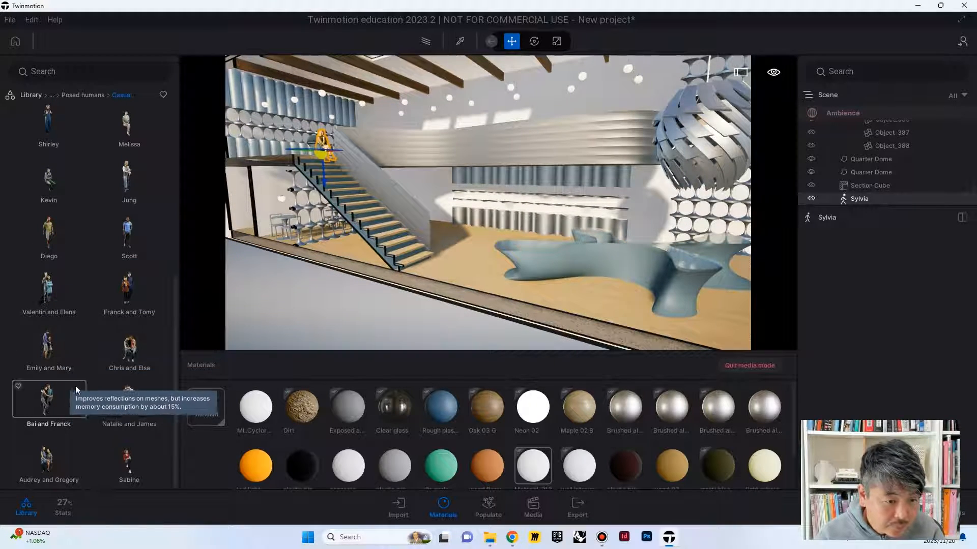
{"action": "scroll", "coordinate": [92, 356], "scroll_direction": "up", "scroll_amount": 3}
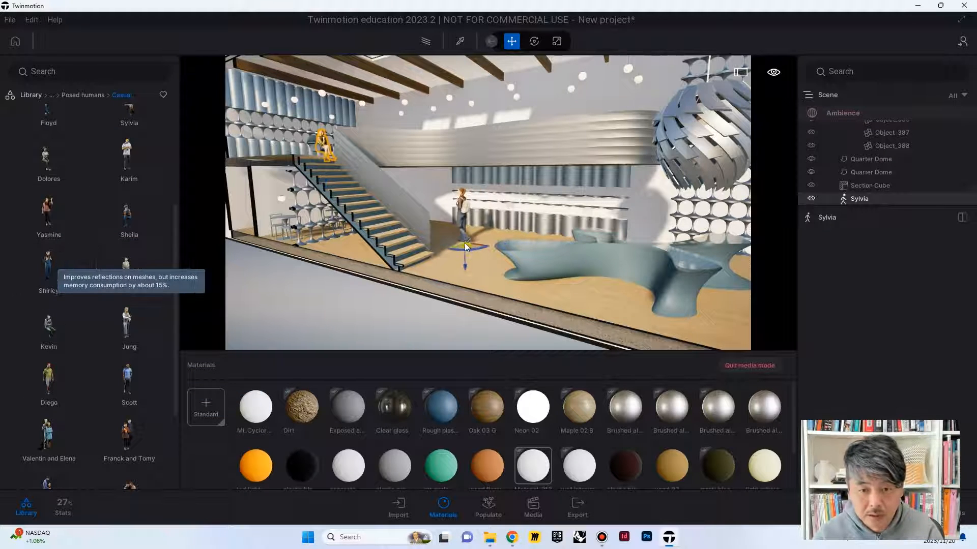
{"action": "left_click_drag", "start_coordinate": [498, 247], "coordinate": [677, 267]}
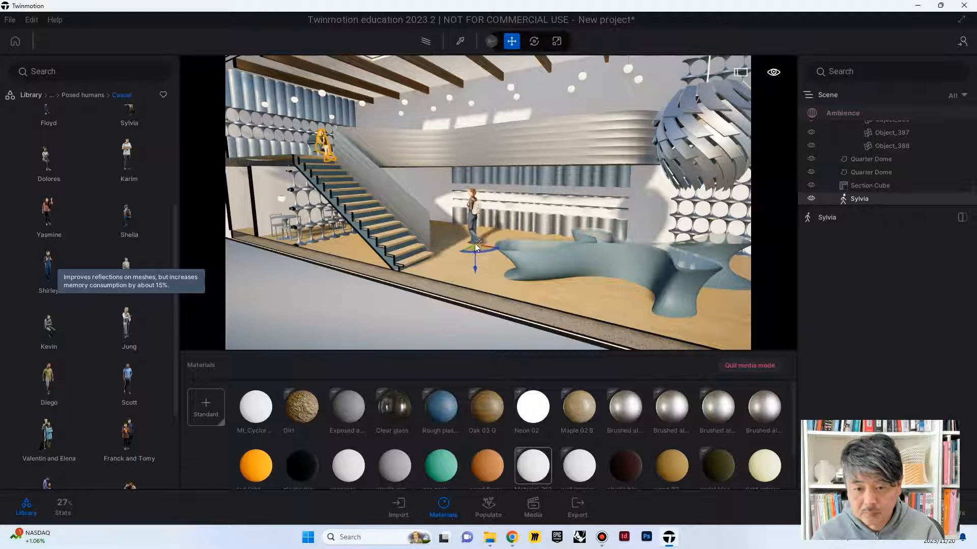
{"action": "left_click_drag", "start_coordinate": [475, 243], "coordinate": [474, 243]}
{"action": "middle_click_drag", "start_coordinate": [493, 249], "coordinate": [570, 254], "text": "shift"}
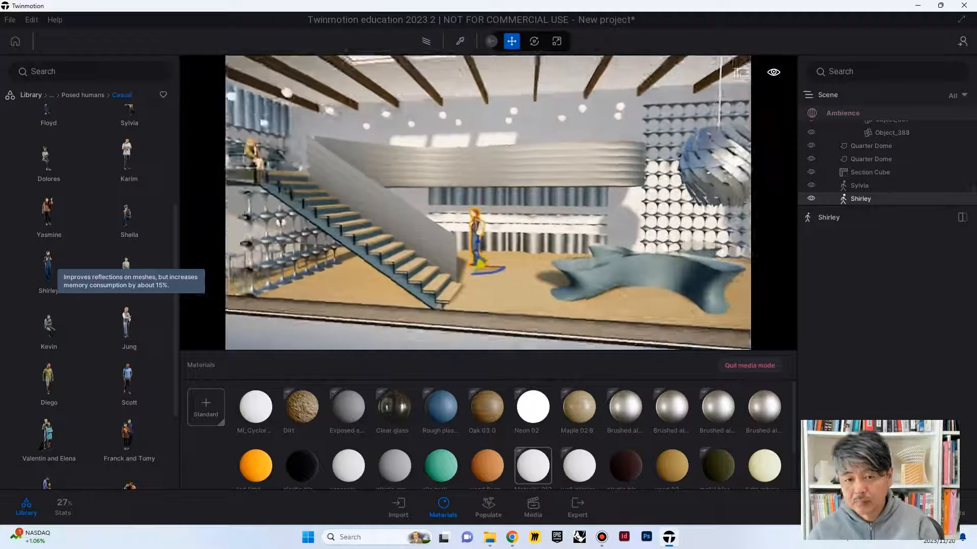
Step: Move the Shirley figure along the ground floor to the far end of the counter, near the circle-patterned wall
{"action": "middle_click_drag", "start_coordinate": [488, 280], "coordinate": [467, 267], "text": "shift"}
{"action": "left_click_drag", "start_coordinate": [469, 252], "coordinate": [700, 252]}
{"action": "middle_click_drag", "start_coordinate": [651, 251], "coordinate": [628, 284], "text": "shift"}
{"action": "scroll", "coordinate": [623, 252], "scroll_direction": "down", "scroll_amount": 3}
{"action": "scroll", "coordinate": [487, 202], "scroll_direction": "down", "scroll_amount": 5}
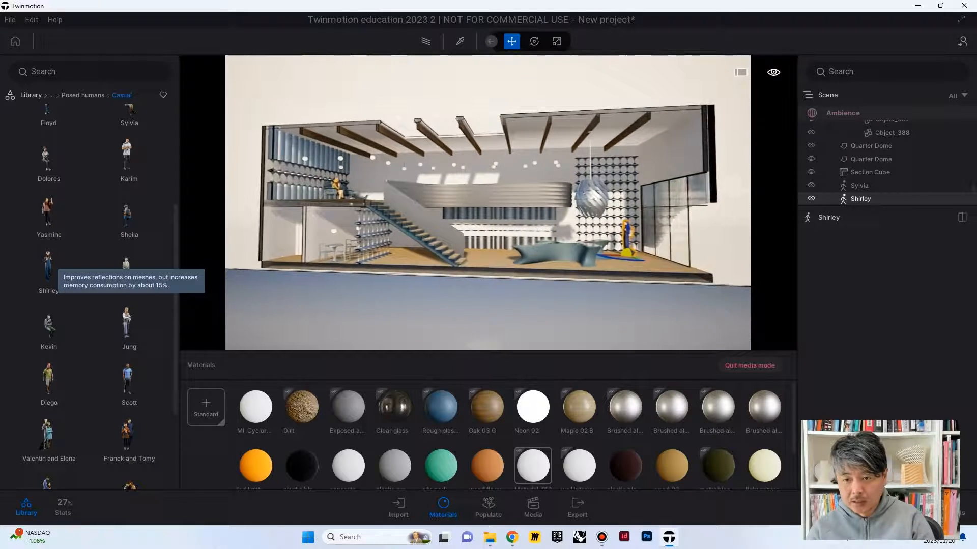
Step: Delete Image1 and create a new image showing the whole sectioned building
{"action": "mouse_move", "coordinate": [488, 203]}
{"action": "middle_mouse_down", "text": "shift"}
{"action": "mouse_move", "coordinate": [465, 204]}
{"action": "mouse_move", "coordinate": [483, 206]}
{"action": "mouse_move", "coordinate": [478, 196]}
{"action": "middle_mouse_up", "text": "shift"}
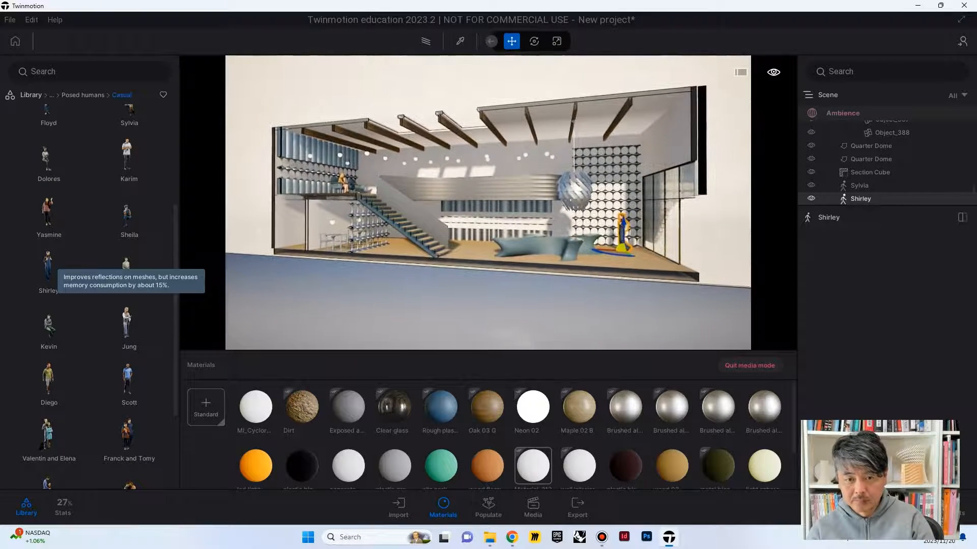
{"action": "left_click", "coordinate": [832, 114]}
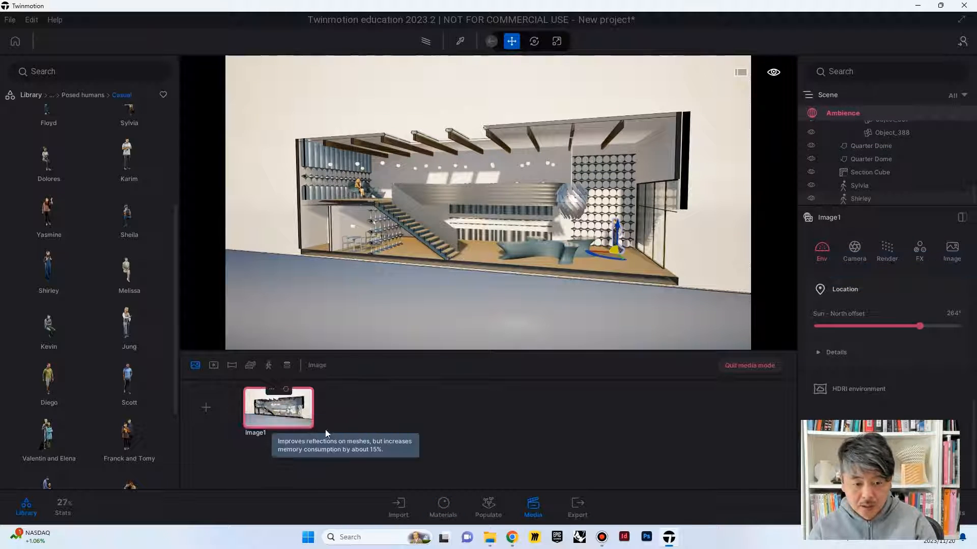
{"action": "left_click", "coordinate": [273, 392]}
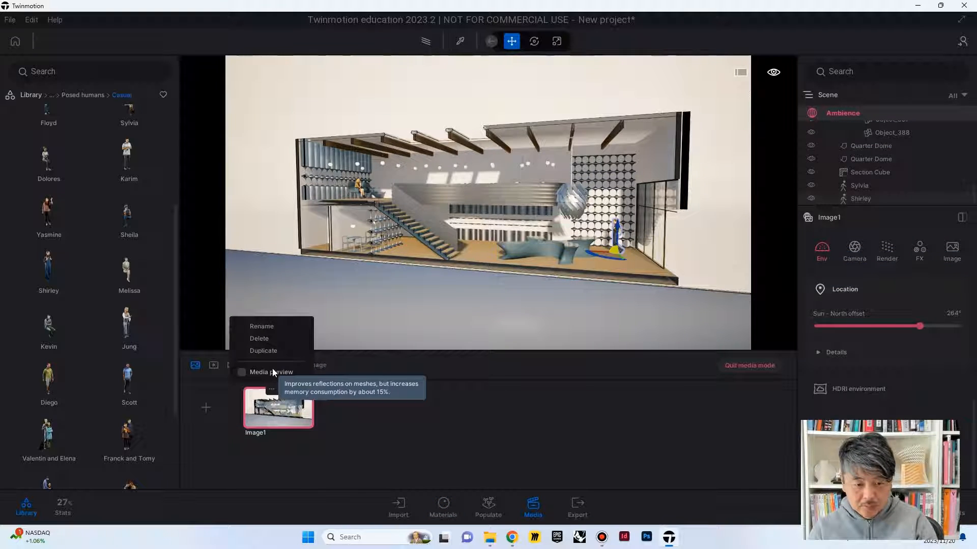
{"action": "left_click", "coordinate": [263, 343]}
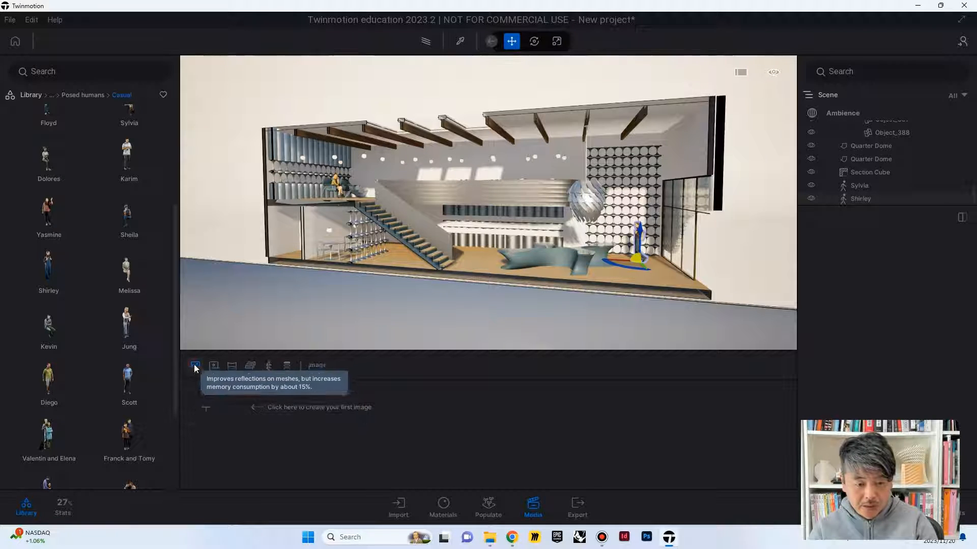
{"action": "left_click", "coordinate": [205, 407]}
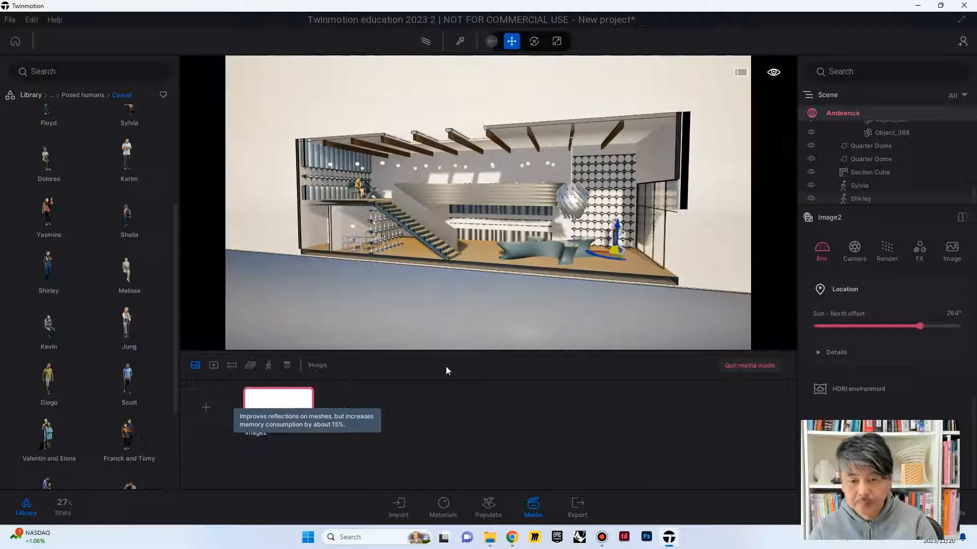
Step: Enable Parallelism in Image2's camera settings to straighten the verticals, and refresh the saved image
{"action": "mouse_move", "coordinate": [599, 254]}
{"action": "middle_mouse_down", "text": "shift"}
{"action": "mouse_move", "coordinate": [590, 254]}
{"action": "mouse_move", "coordinate": [585, 224]}
{"action": "mouse_move", "coordinate": [594, 231]}
{"action": "mouse_move", "coordinate": [580, 238]}
{"action": "mouse_move", "coordinate": [585, 267]}
{"action": "mouse_move", "coordinate": [582, 251]}
{"action": "middle_mouse_up", "text": "shift"}
{"action": "left_click", "coordinate": [855, 248]}
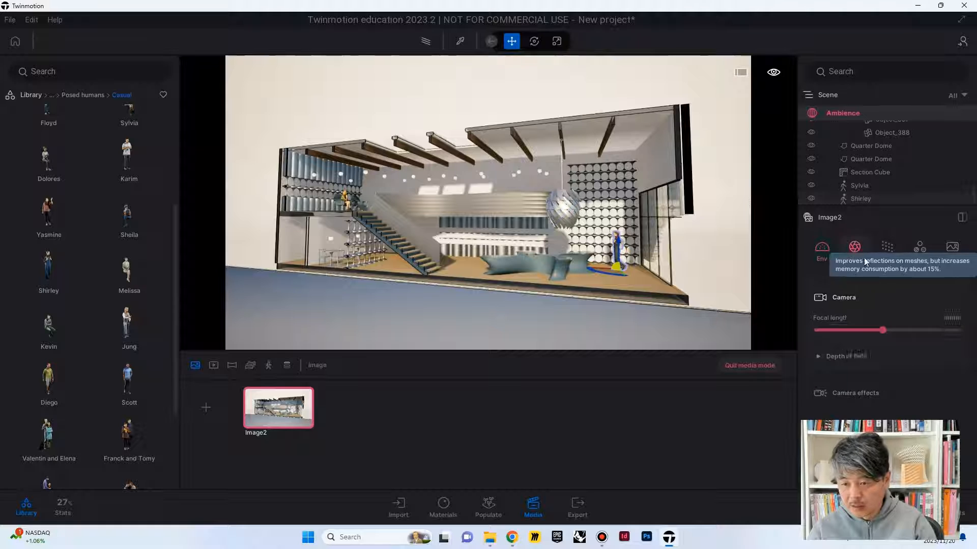
{"action": "left_click", "coordinate": [814, 396]}
{"action": "scroll", "coordinate": [819, 392], "scroll_direction": "down", "scroll_amount": 3}
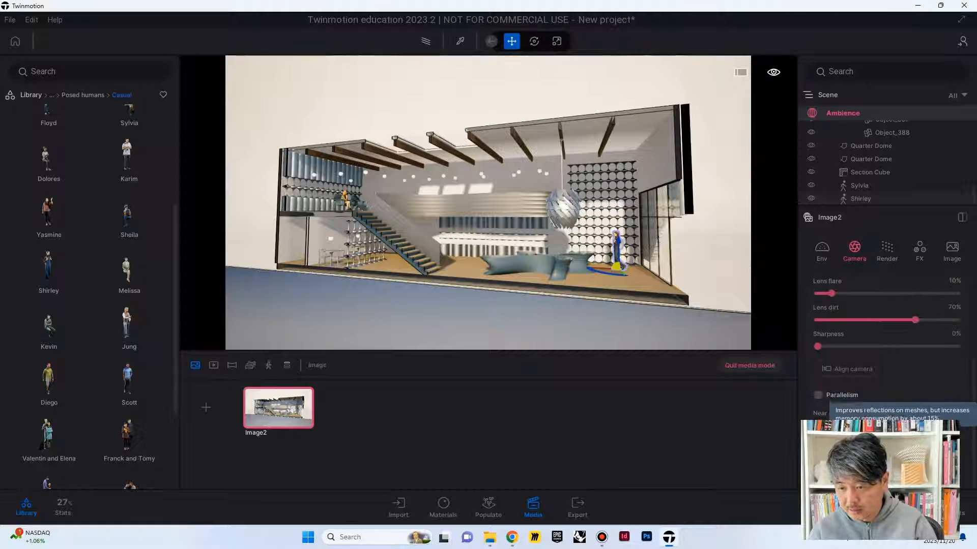
{"action": "left_click", "coordinate": [818, 395]}
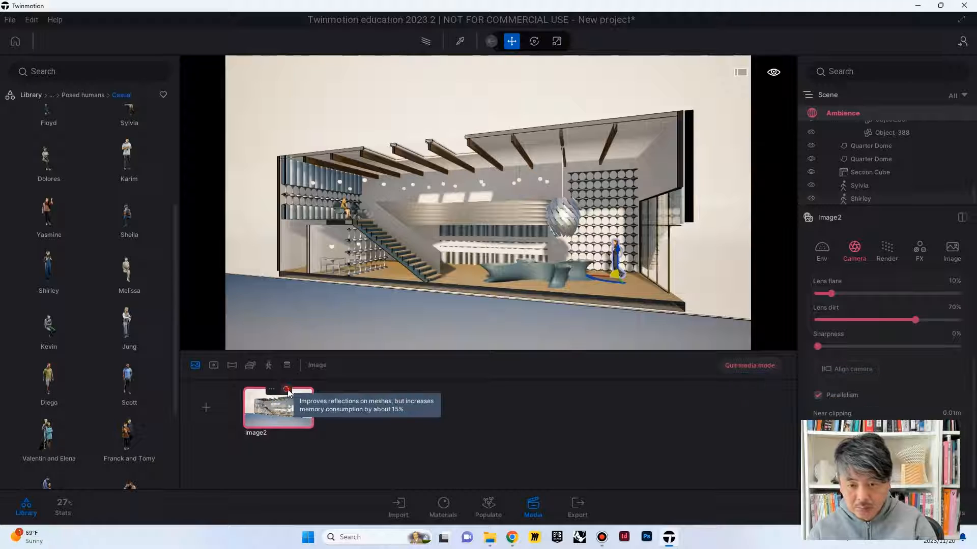
{"action": "left_click", "coordinate": [288, 390]}
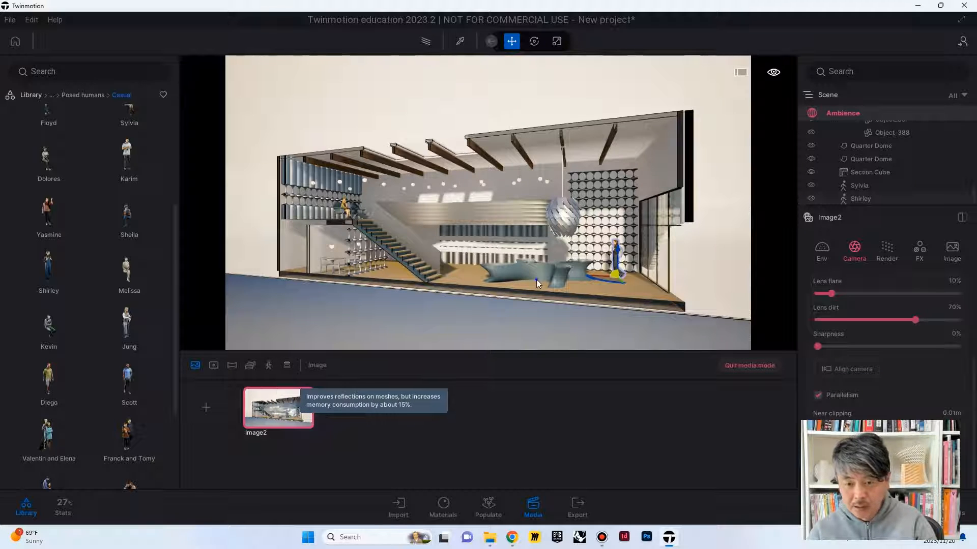
Step: Reframe the section perspective slightly from above so the whole building is in view, and update Image2 with it
{"action": "middle_click_drag", "start_coordinate": [536, 280], "coordinate": [536, 265], "text": "shift"}
{"action": "right_click_drag", "start_coordinate": [536, 264], "coordinate": [524, 293]}
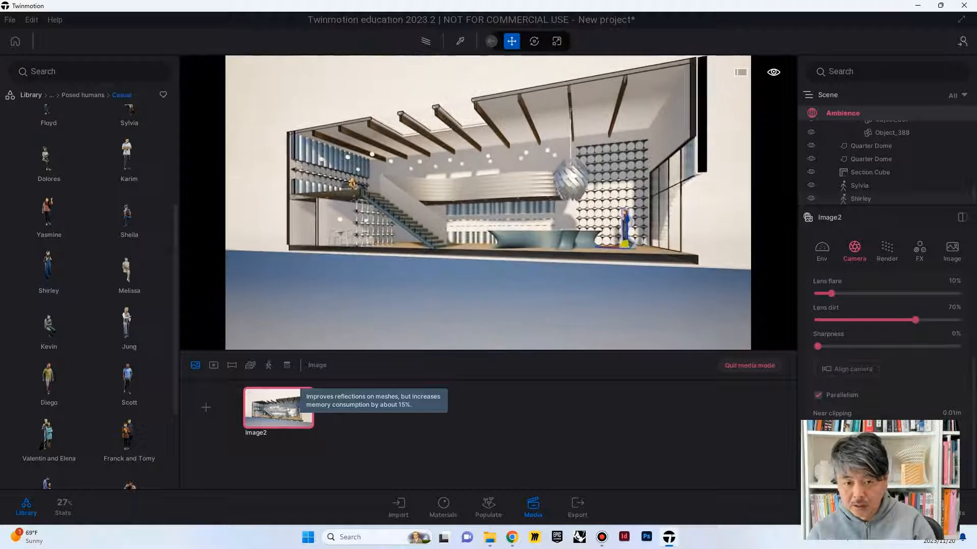
{"action": "key", "text": "e"}
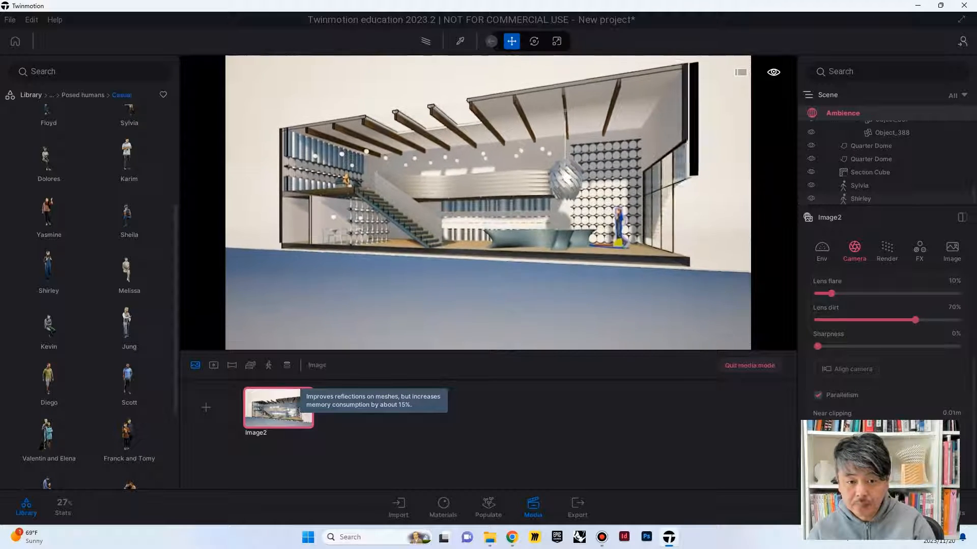
{"action": "key", "text": "w"}
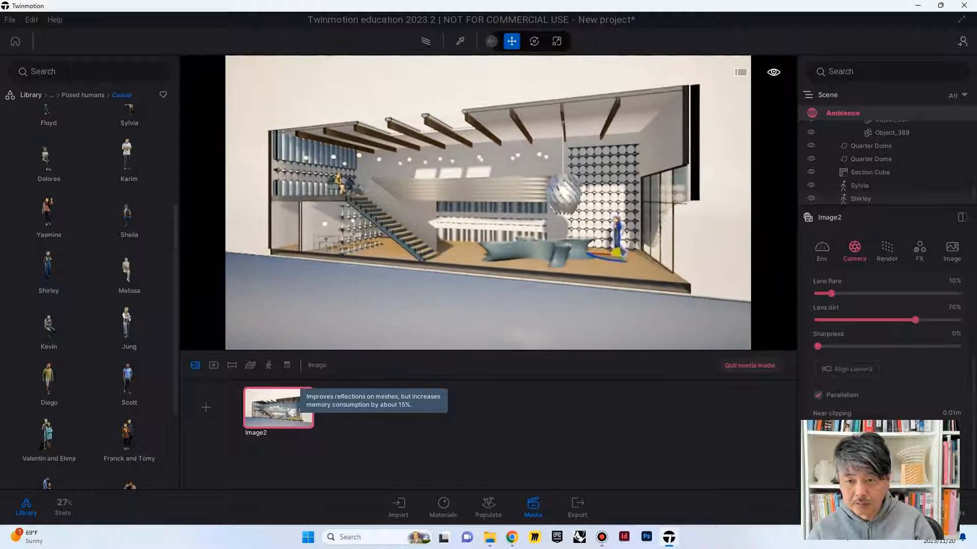
{"action": "key", "text": "a"}
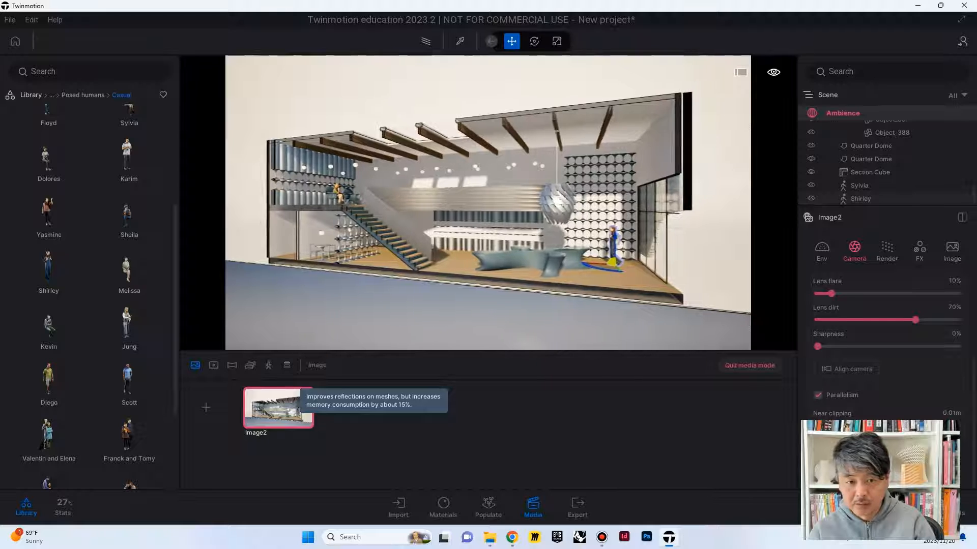
{"action": "mouse_move", "coordinate": [527, 282]}
{"action": "middle_mouse_down"}
{"action": "mouse_move", "coordinate": [515, 284]}
{"action": "mouse_move", "coordinate": [535, 284]}
{"action": "middle_mouse_up"}
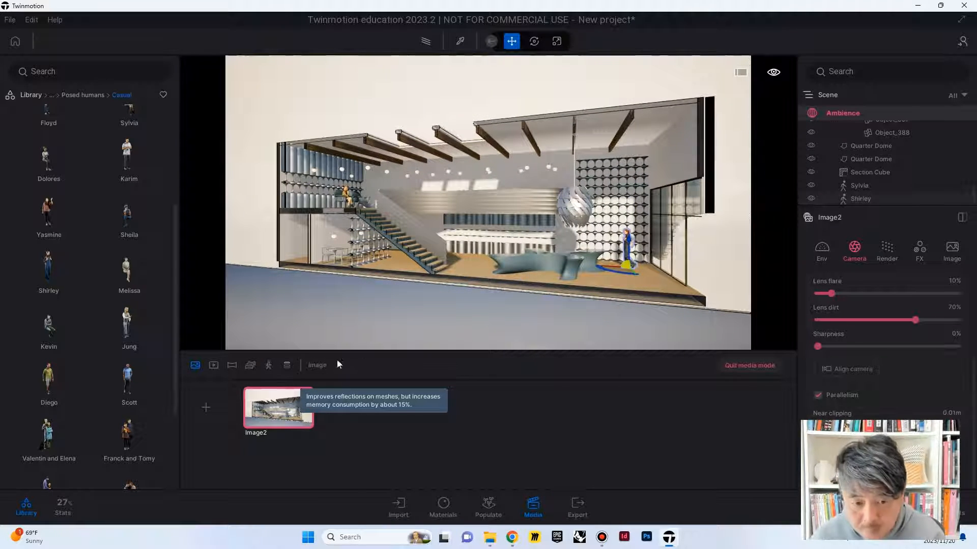
{"action": "mouse_move", "coordinate": [283, 392]}
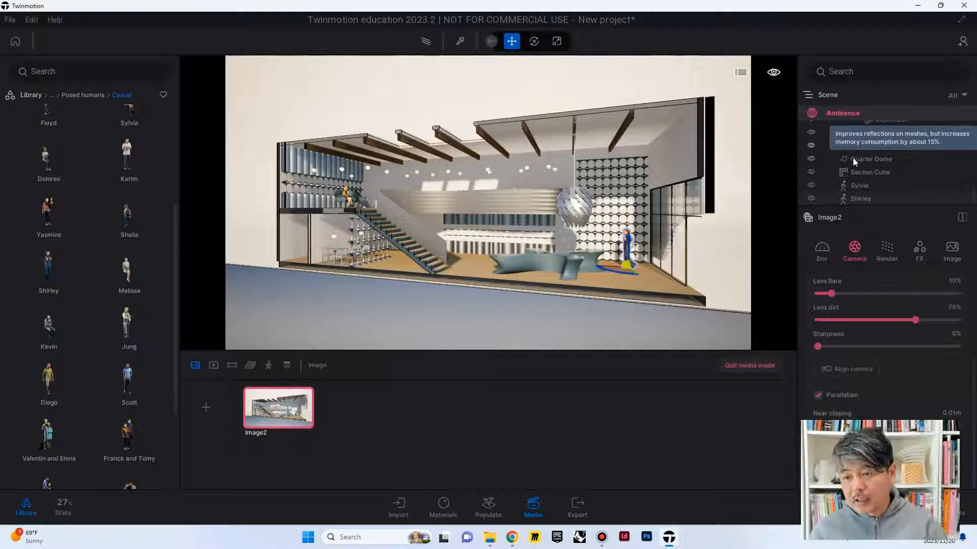
Step: Increase the Section Cube's thickness to 1 m so the cut surfaces show as heavy black poché
{"action": "left_click", "coordinate": [856, 173]}
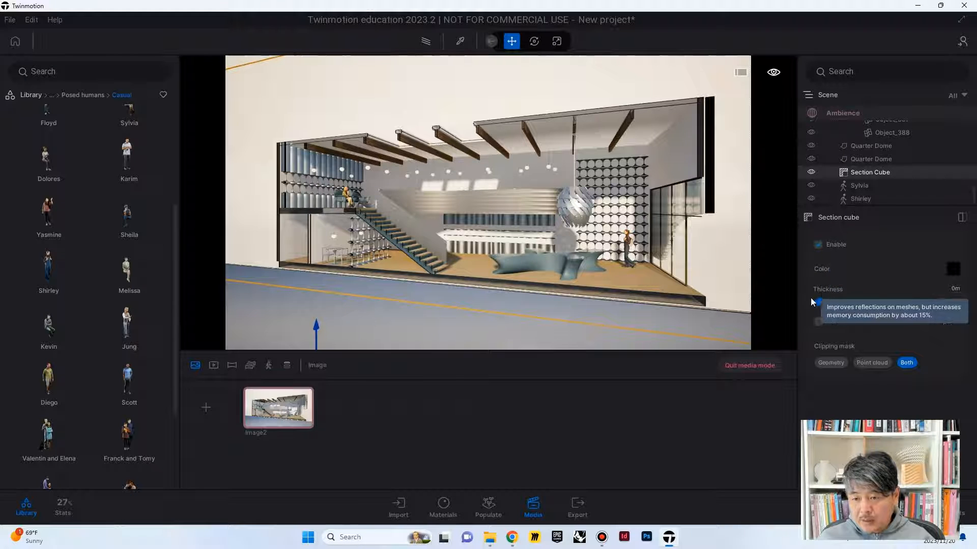
{"action": "left_click_drag", "start_coordinate": [818, 300], "coordinate": [835, 298]}
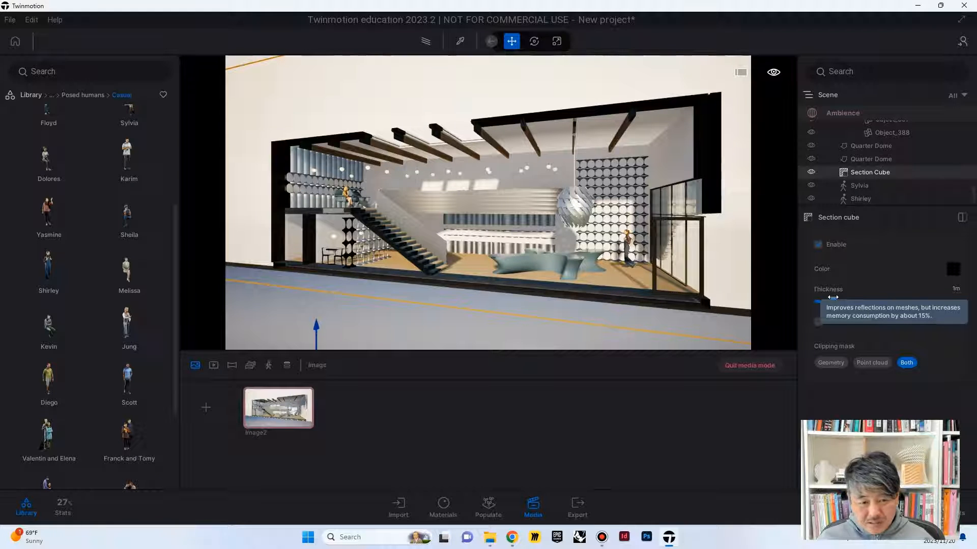
{"action": "left_click_drag", "start_coordinate": [838, 296], "coordinate": [834, 293]}
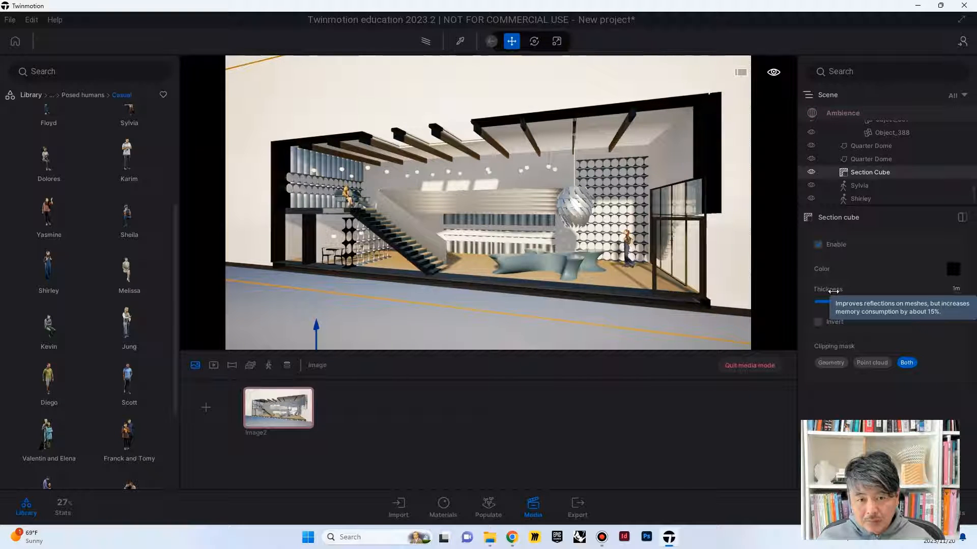
{"action": "left_click_drag", "start_coordinate": [832, 291], "coordinate": [824, 291]}
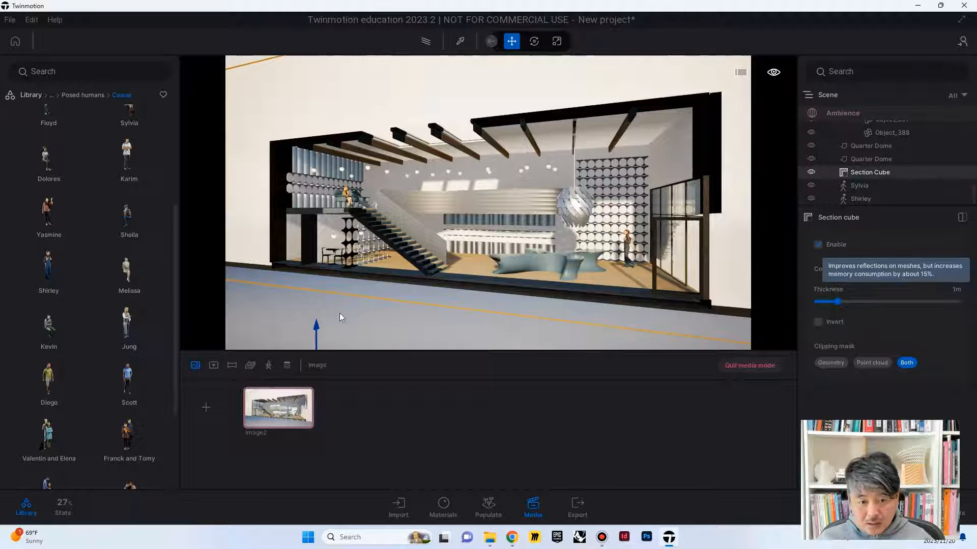
Step: Move the Section Cube slightly deeper into the building so the cut clears the front glass door frames
{"action": "scroll", "coordinate": [361, 289], "scroll_direction": "down", "scroll_amount": 3}
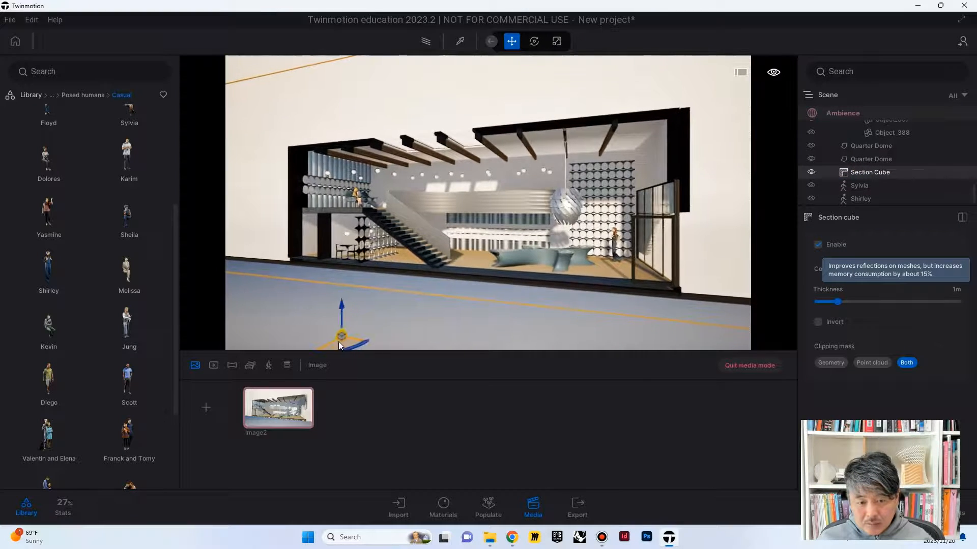
{"action": "left_click_drag", "start_coordinate": [340, 341], "coordinate": [344, 338]}
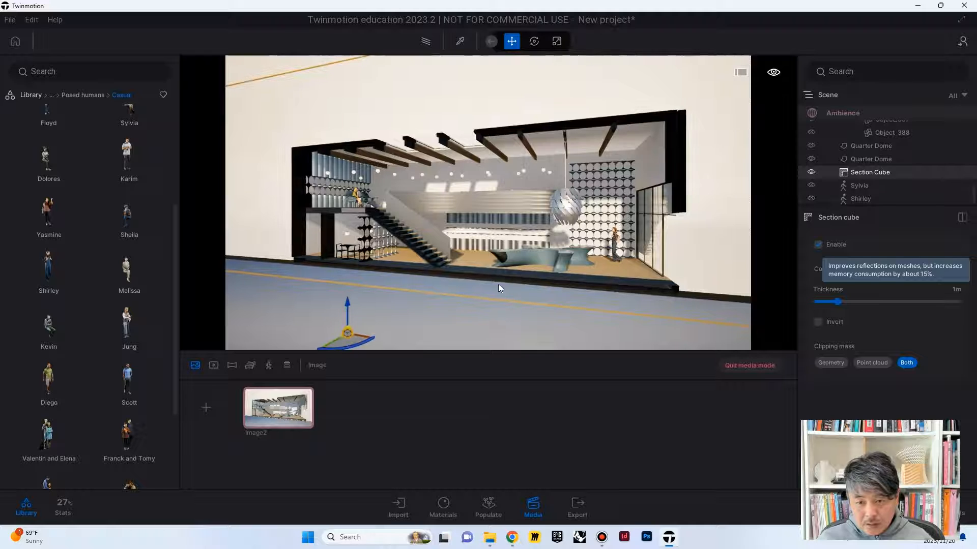
{"action": "mouse_move", "coordinate": [498, 286]}
{"action": "right_mouse_down"}
{"action": "mouse_move", "coordinate": [522, 267]}
{"action": "mouse_move", "coordinate": [509, 282]}
{"action": "mouse_move", "coordinate": [506, 268]}
{"action": "right_mouse_up"}
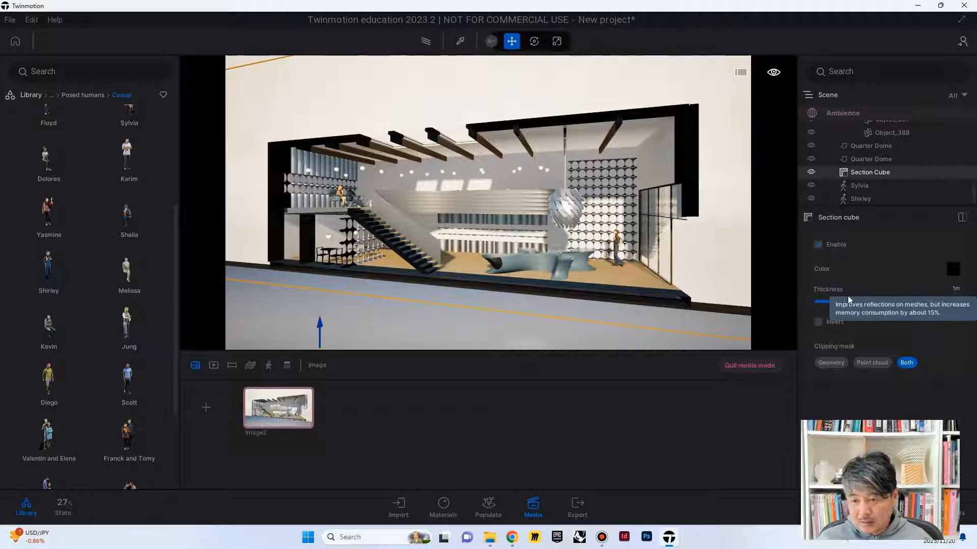
Step: Set the Section Cube's thickness to 0 m and its color to the stored gold swatch, adjusted to AAA346
{"action": "left_click_drag", "start_coordinate": [834, 301], "coordinate": [818, 302]}
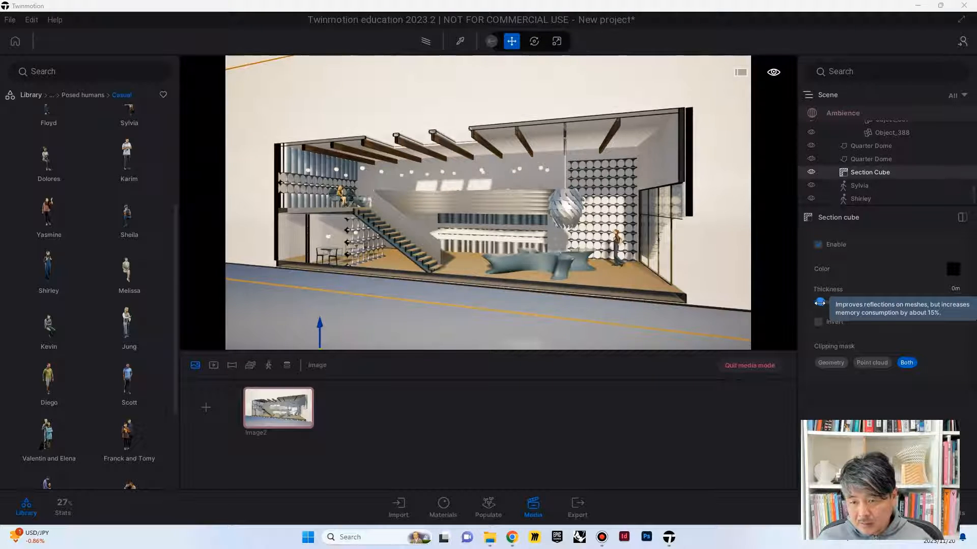
{"action": "left_click", "coordinate": [953, 269]}
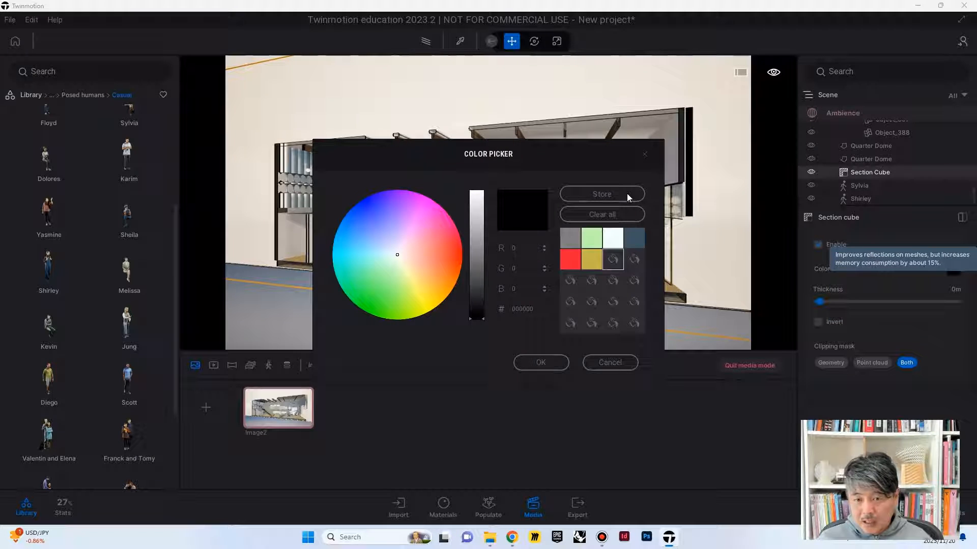
{"action": "left_click", "coordinate": [591, 259]}
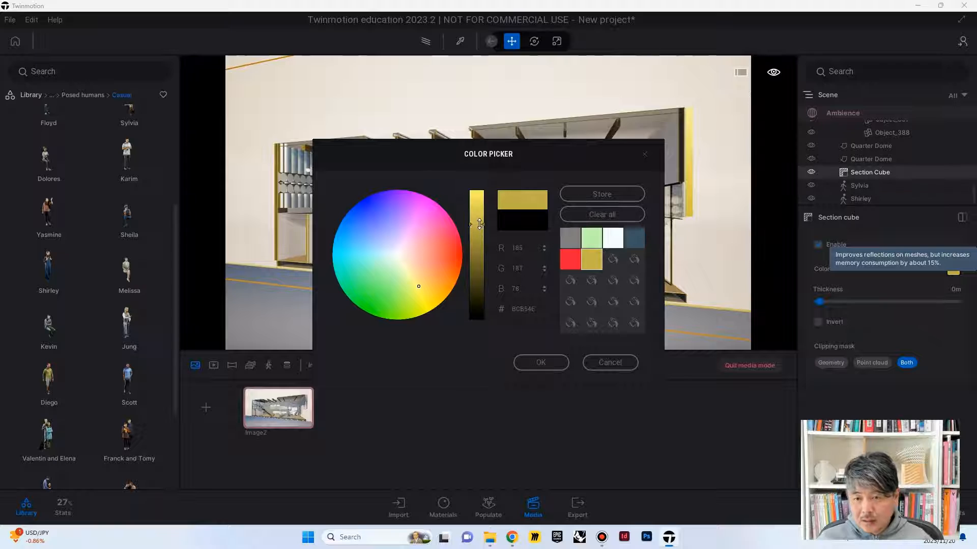
{"action": "left_click_drag", "start_coordinate": [525, 150], "coordinate": [553, 331]}
{"action": "left_click_drag", "start_coordinate": [563, 372], "coordinate": [532, 362]}
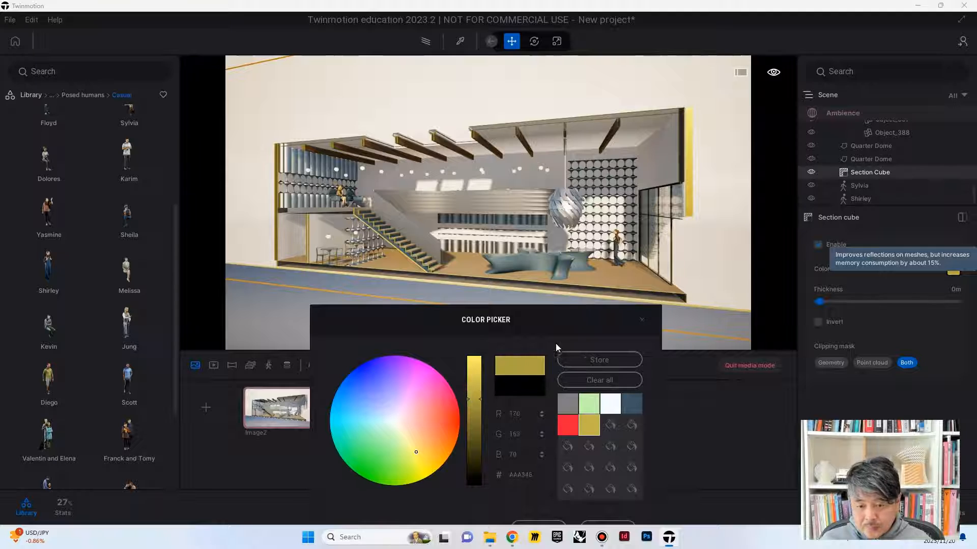
{"action": "left_click_drag", "start_coordinate": [529, 312], "coordinate": [499, 267]}
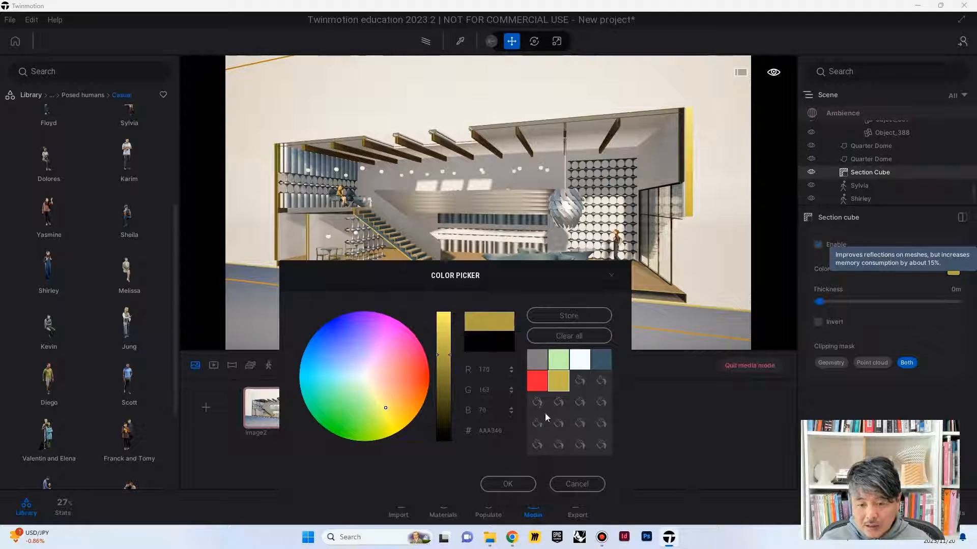
{"action": "left_click", "coordinate": [507, 484]}
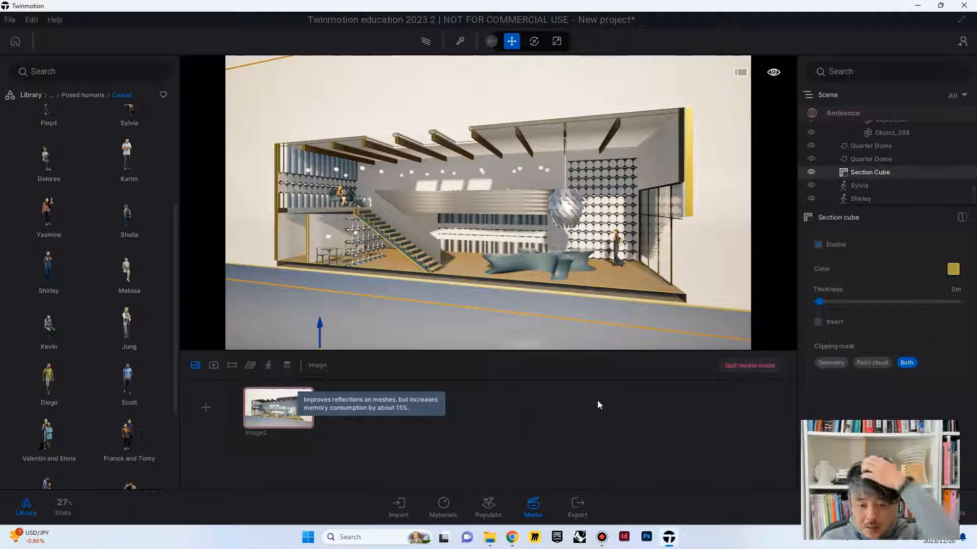
Step: Leave the saved image and hide the existing Section Cube to show the uncut building
{"action": "middle_click_drag", "start_coordinate": [577, 276], "coordinate": [480, 297], "text": "shift"}
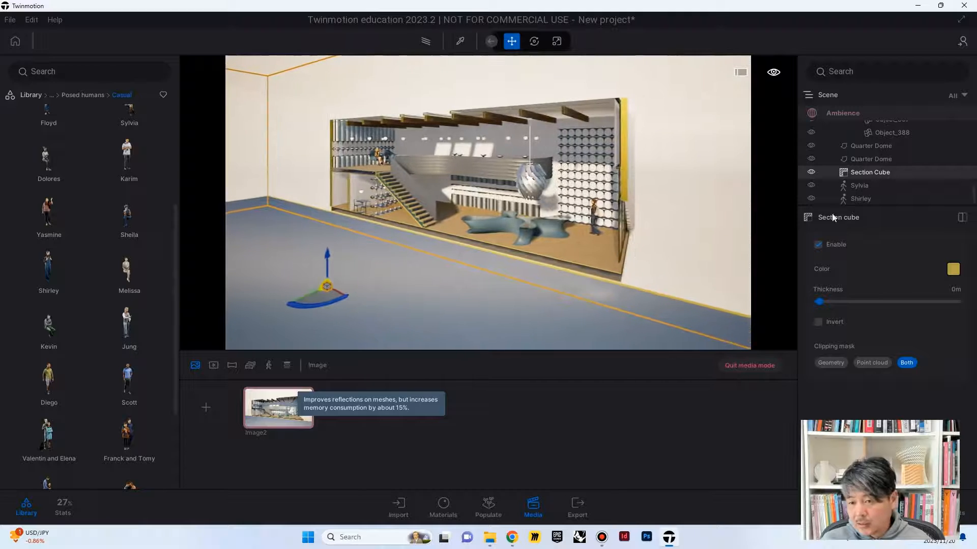
{"action": "left_click", "coordinate": [811, 173]}
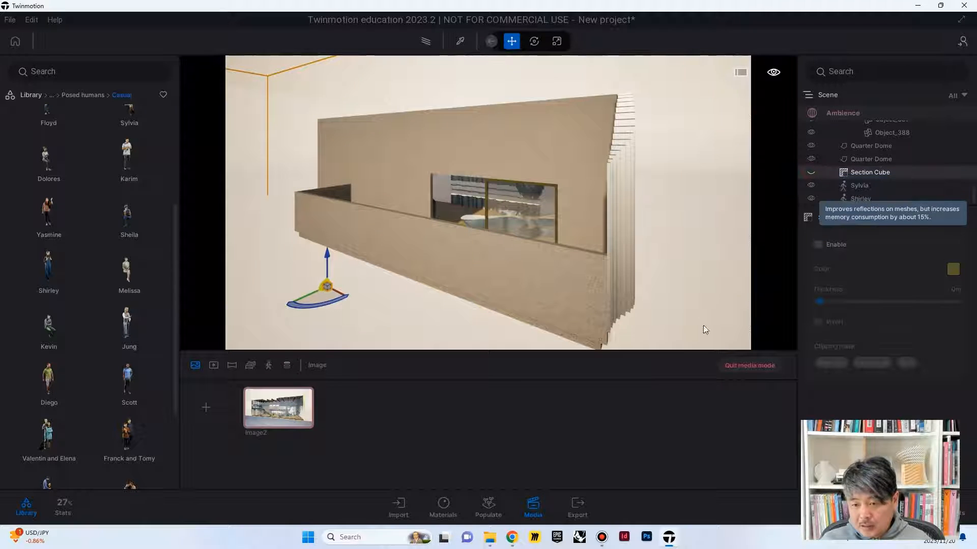
{"action": "left_click", "coordinate": [729, 365]}
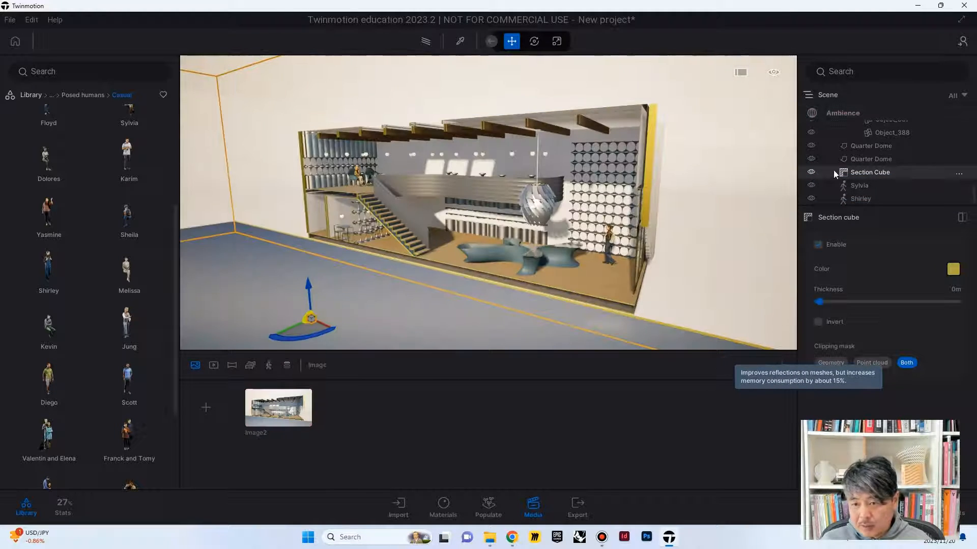
{"action": "left_click", "coordinate": [811, 173]}
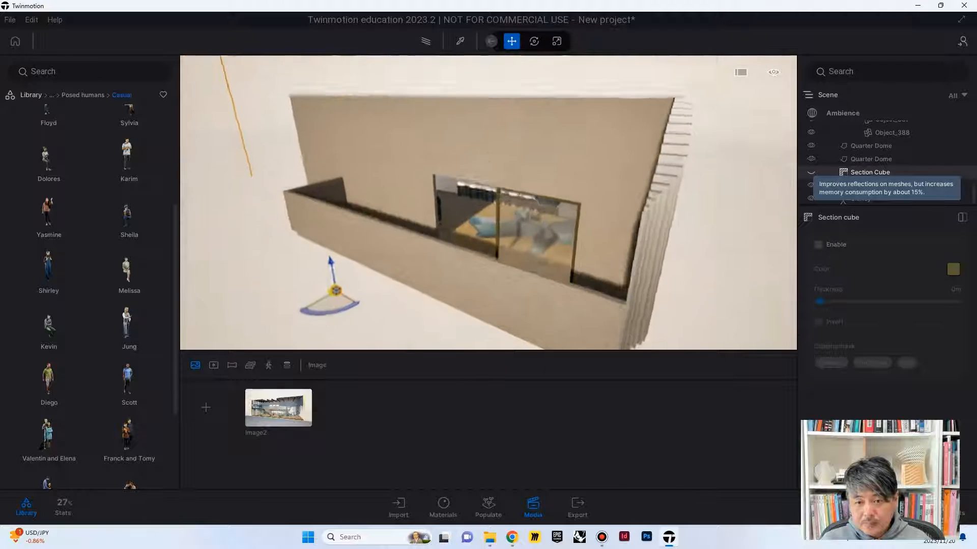
Step: Add a second Section Cube from the library's section tools and position it over the middle of the building
{"action": "middle_click_drag", "start_coordinate": [488, 204], "coordinate": [447, 288], "text": "shift"}
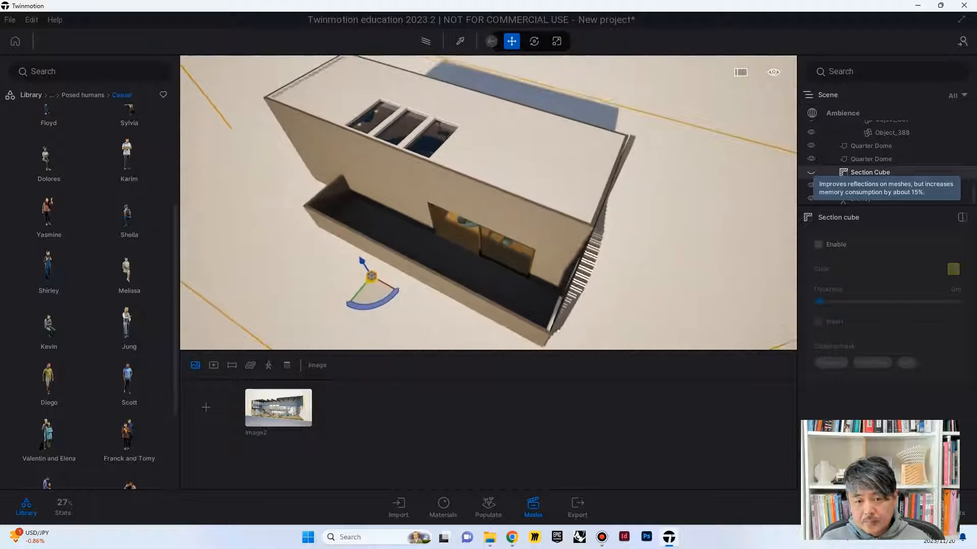
{"action": "scroll", "coordinate": [450, 264], "scroll_direction": "down", "scroll_amount": 6}
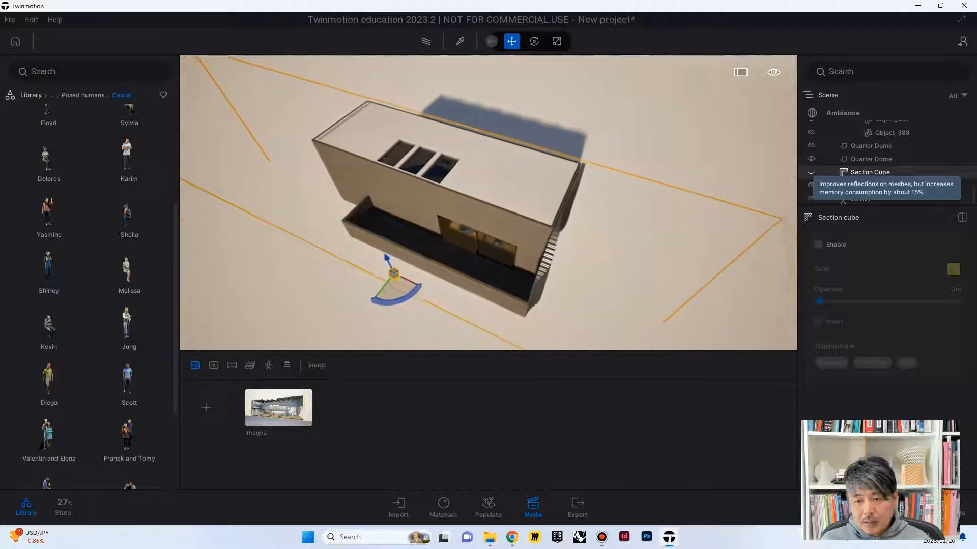
{"action": "scroll", "coordinate": [564, 208], "scroll_direction": "down", "scroll_amount": 3}
{"action": "scroll", "coordinate": [576, 128], "scroll_direction": "down", "scroll_amount": 2}
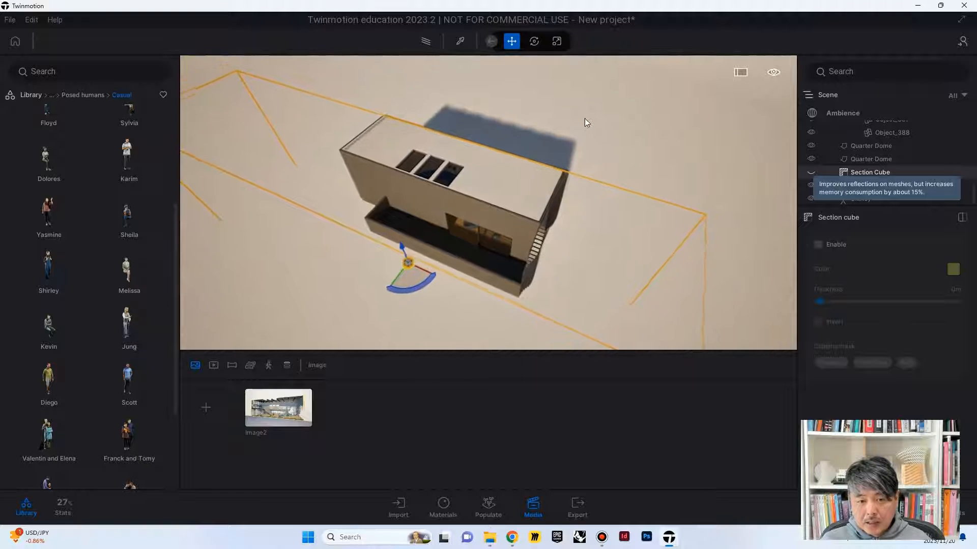
{"action": "left_click", "coordinate": [582, 118]}
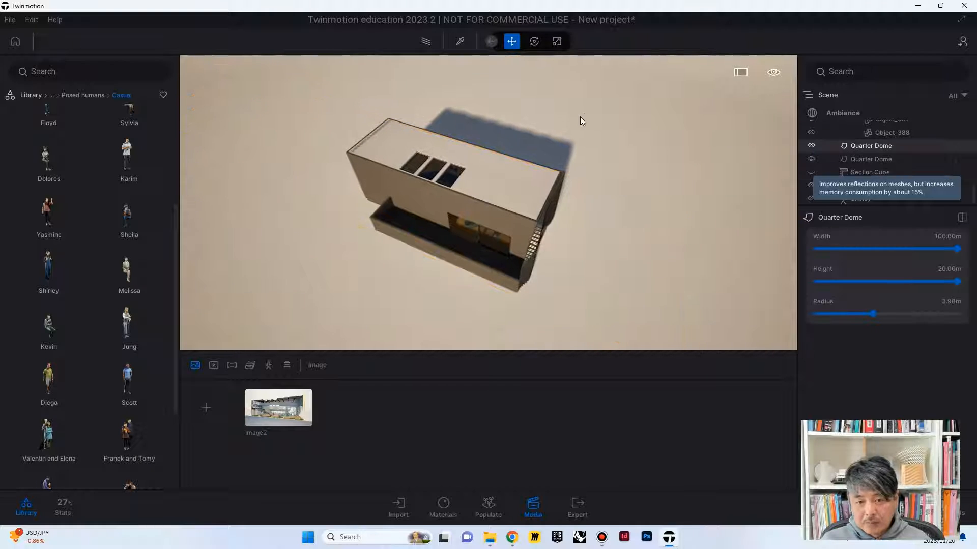
{"action": "left_click", "coordinate": [37, 95]}
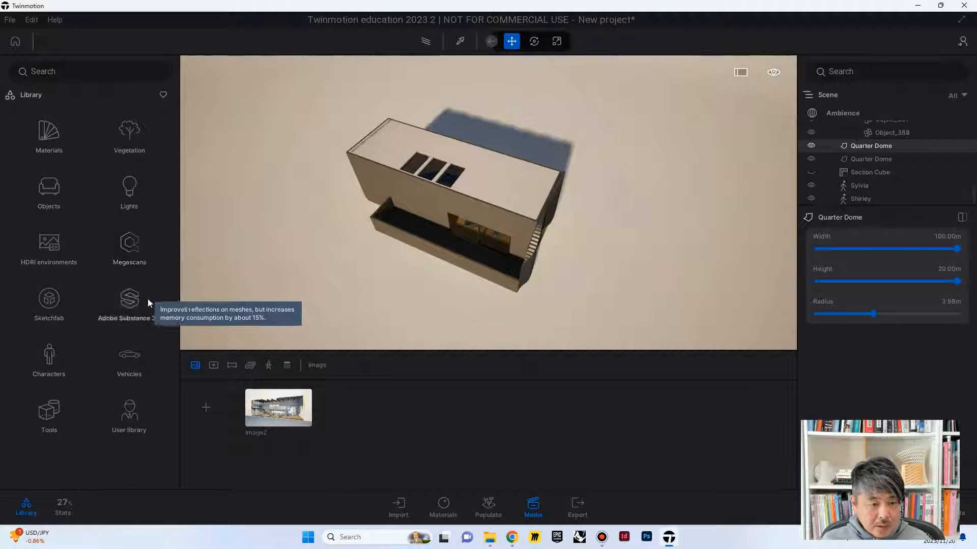
{"action": "left_click", "coordinate": [46, 410]}
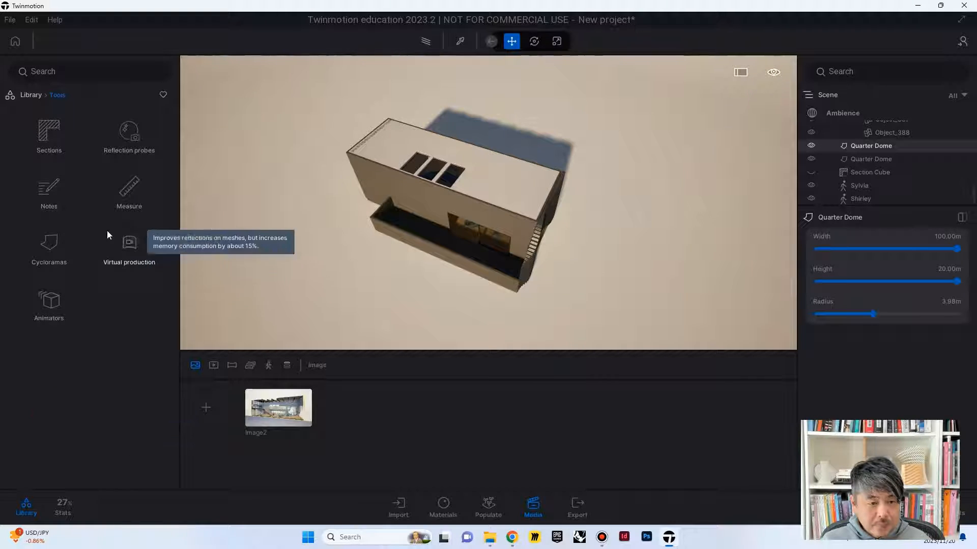
{"action": "left_click", "coordinate": [50, 140]}
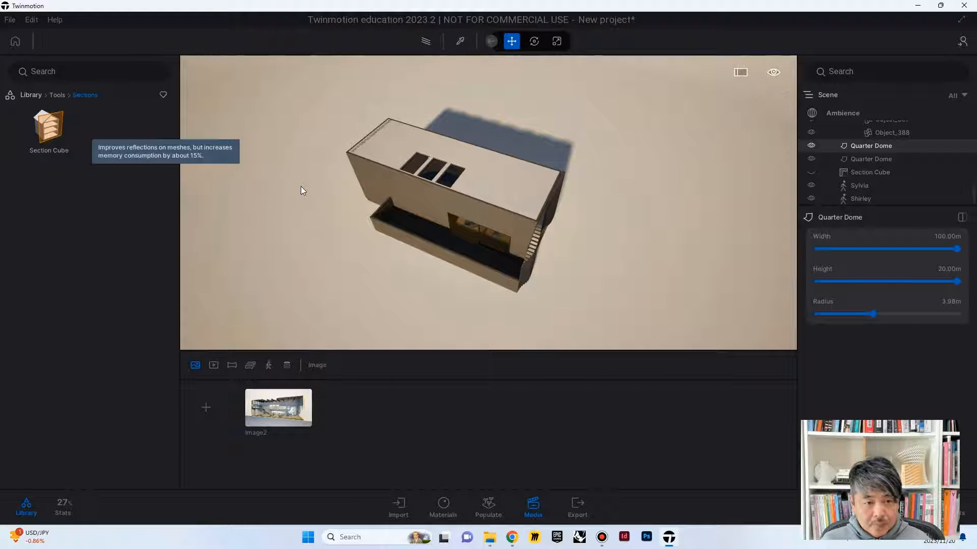
{"action": "left_click_drag", "start_coordinate": [49, 128], "coordinate": [398, 179]}
{"action": "left_click_drag", "start_coordinate": [388, 147], "coordinate": [390, 130]}
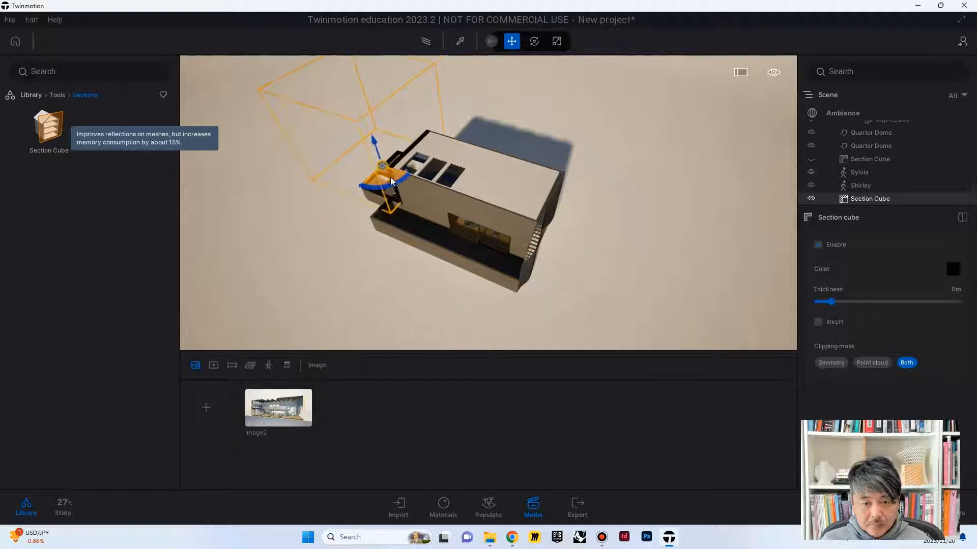
{"action": "left_click_drag", "start_coordinate": [401, 175], "coordinate": [472, 204]}
Step: Scale the new Section Cube outward until it covers the building's full length, depth and front terrace
{"action": "left_click", "coordinate": [556, 41]}
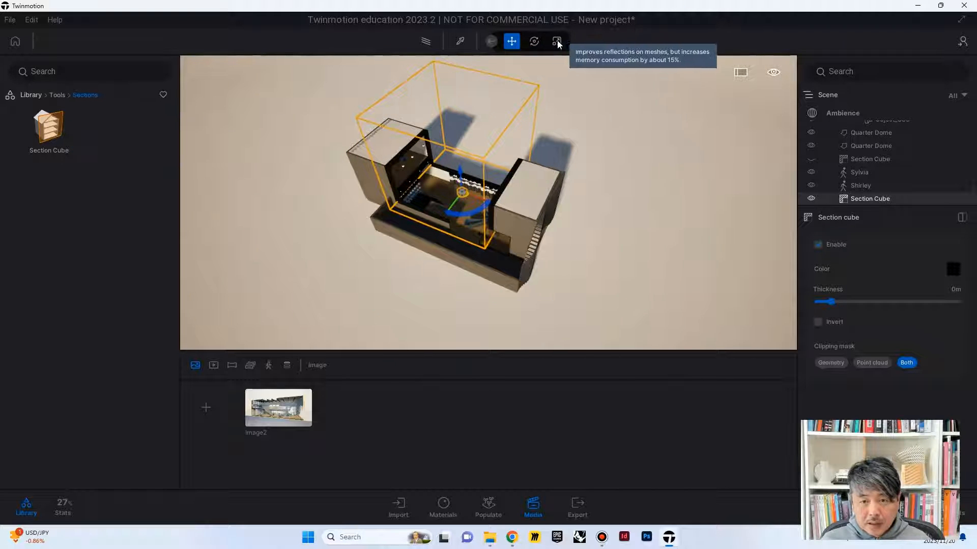
{"action": "left_click_drag", "start_coordinate": [511, 169], "coordinate": [580, 186]}
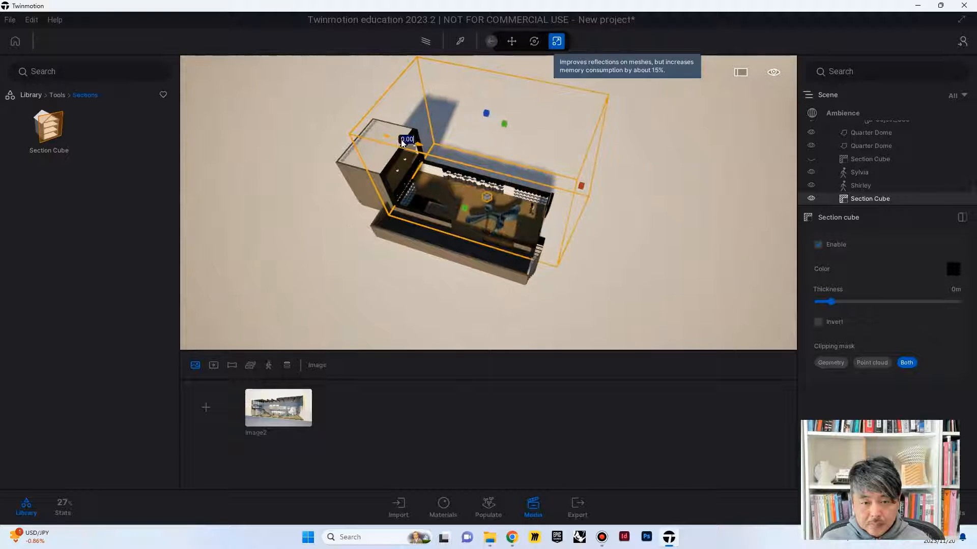
{"action": "left_click_drag", "start_coordinate": [401, 143], "coordinate": [331, 131]}
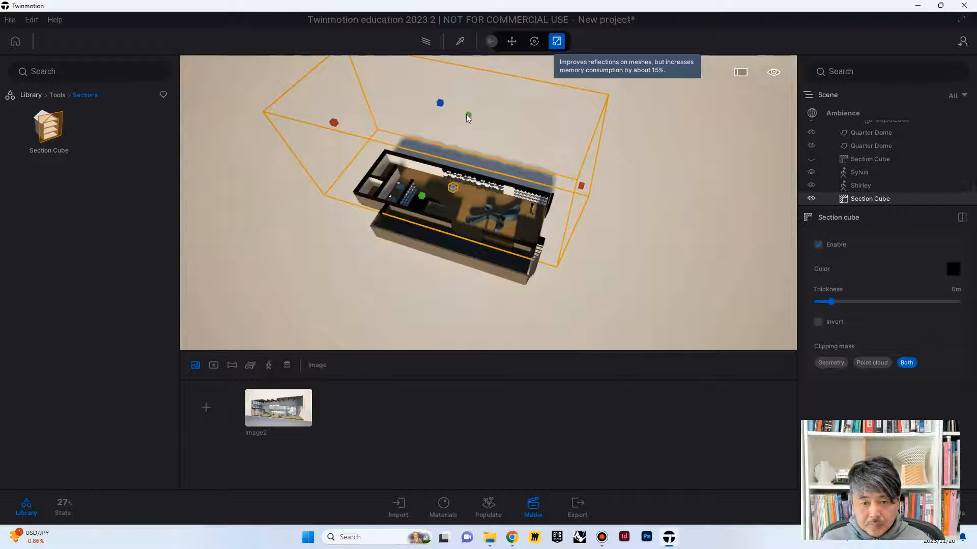
{"action": "right_click_drag", "start_coordinate": [469, 118], "coordinate": [550, 144]}
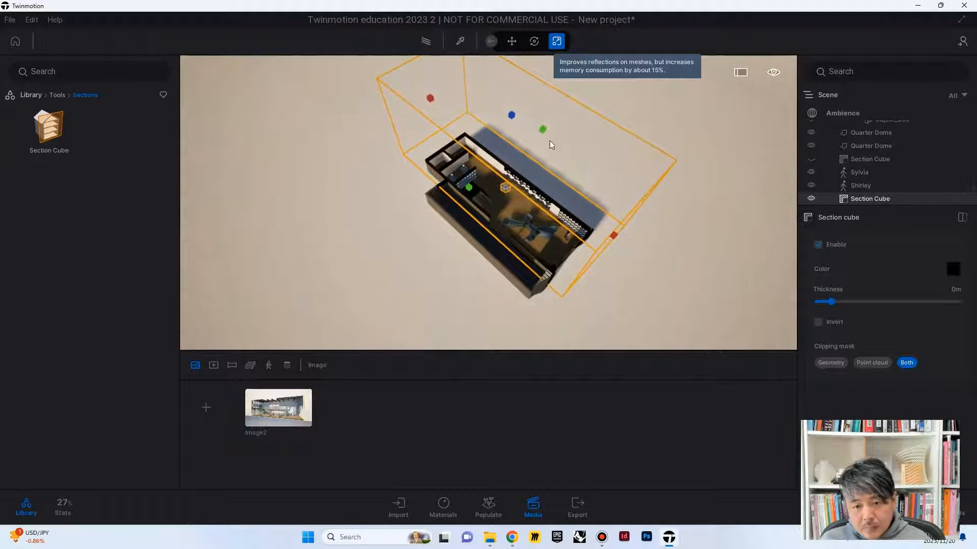
{"action": "left_click_drag", "start_coordinate": [543, 132], "coordinate": [546, 129]}
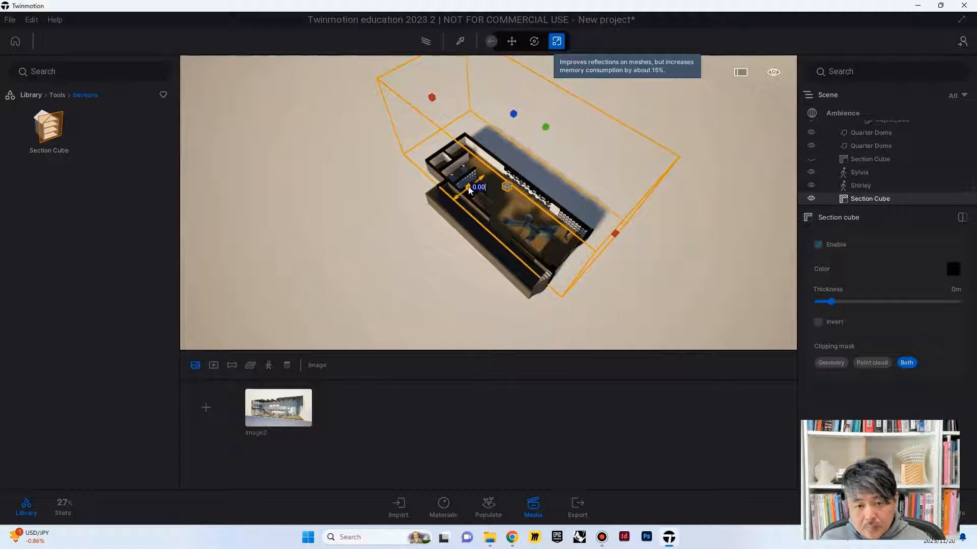
{"action": "left_click_drag", "start_coordinate": [468, 190], "coordinate": [417, 214]}
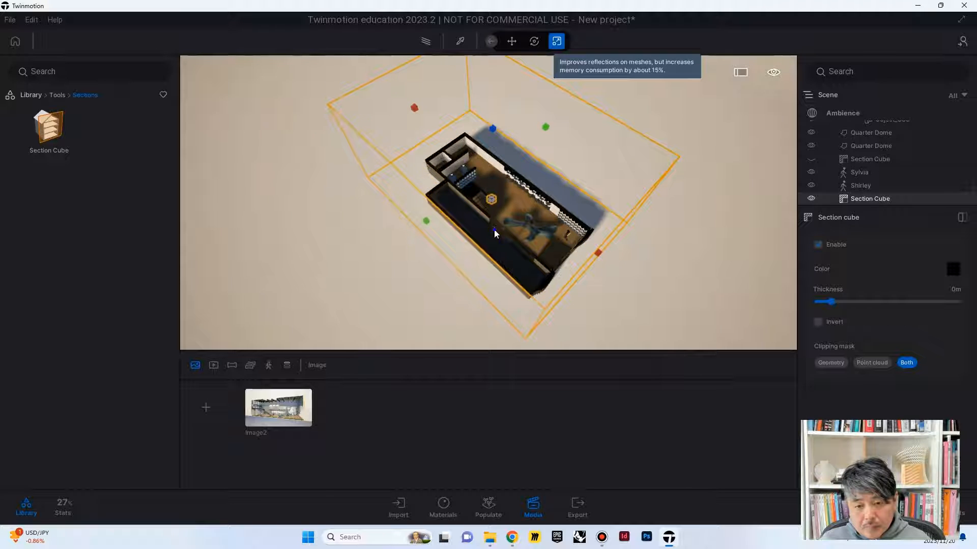
{"action": "right_click_drag", "start_coordinate": [495, 233], "coordinate": [550, 249]}
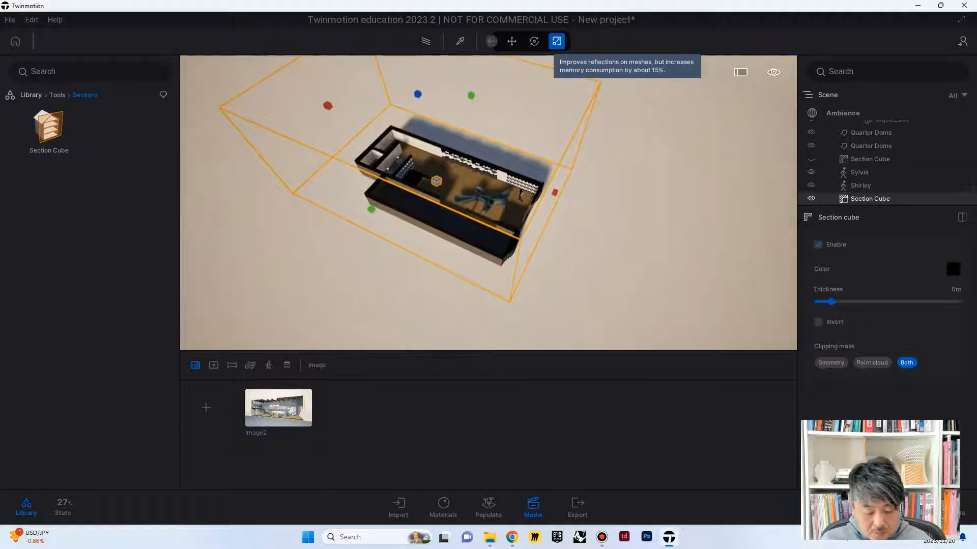
Step: Frame the horizontally cut building obliquely from above and save the view as a new image
{"action": "key", "text": "w"}
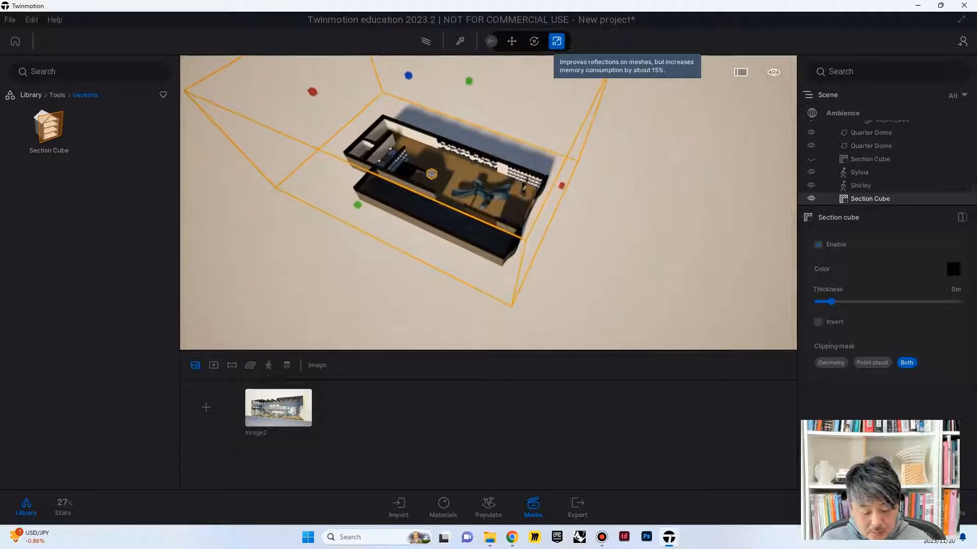
{"action": "key", "text": "w"}
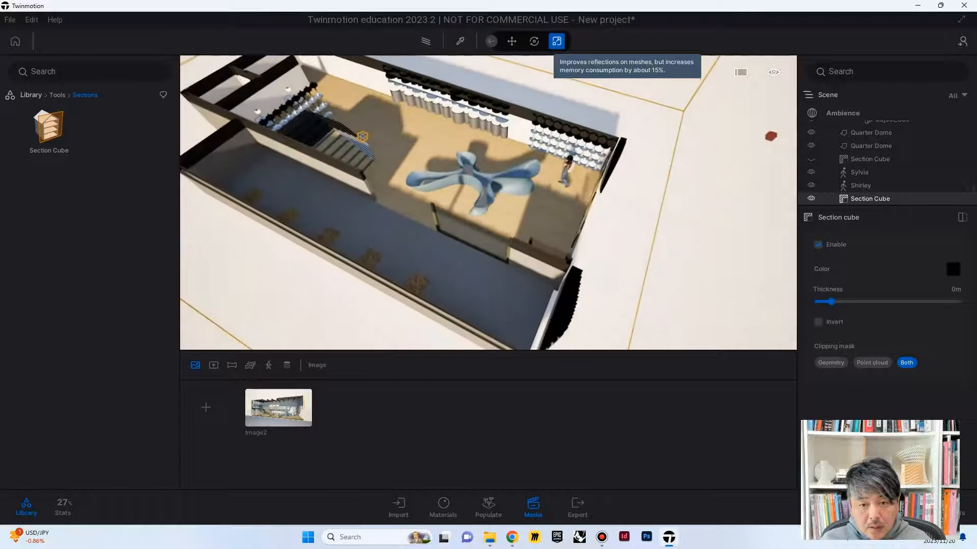
{"action": "key", "text": "s"}
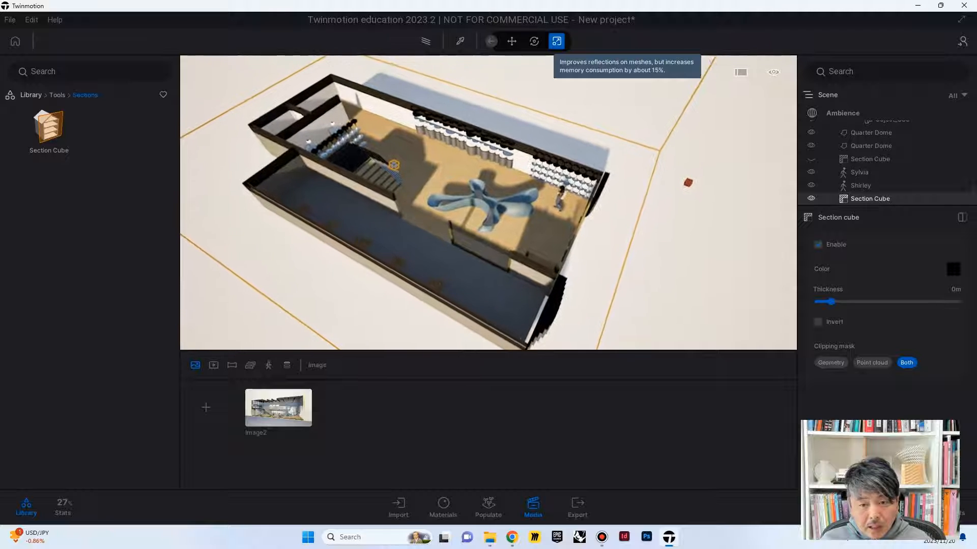
{"action": "key", "text": "s"}
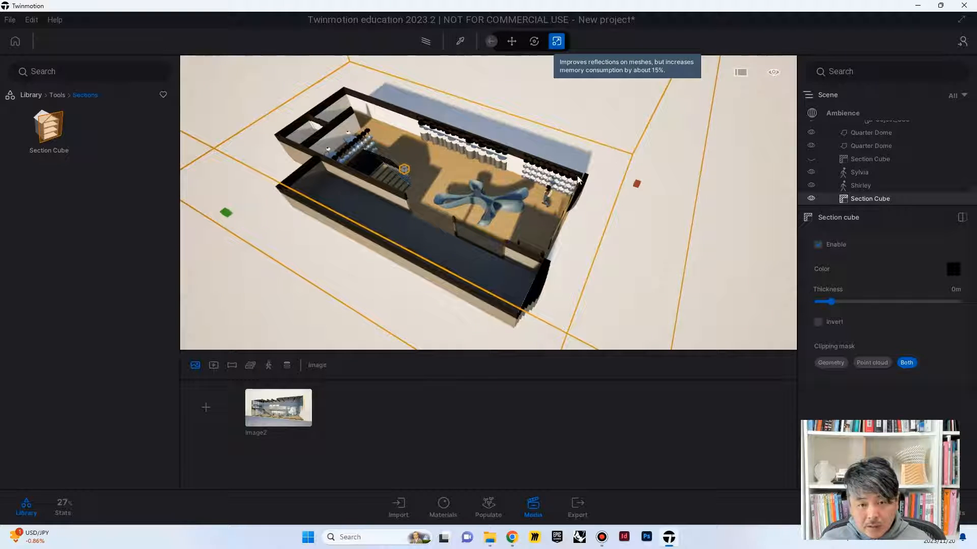
{"action": "right_click_drag", "start_coordinate": [514, 188], "coordinate": [529, 175]}
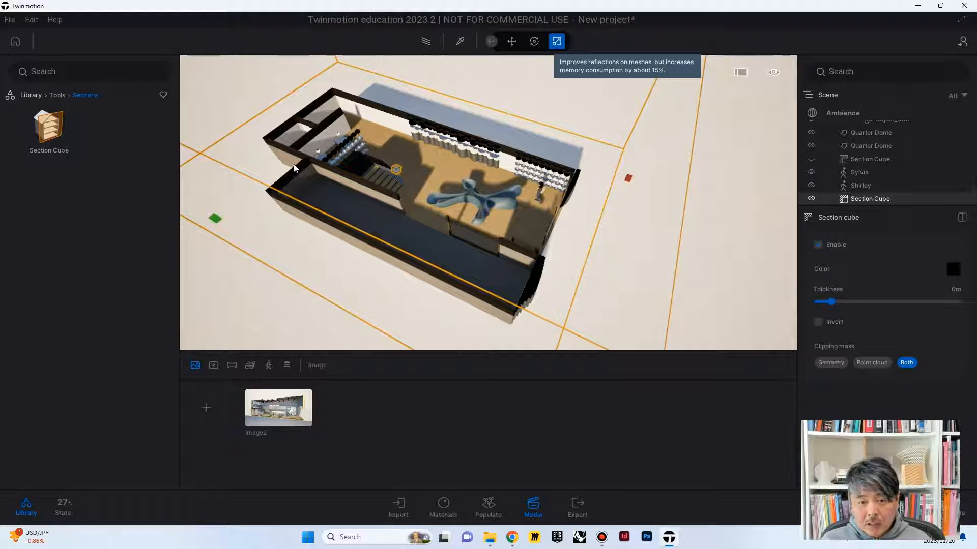
{"action": "key", "text": "s"}
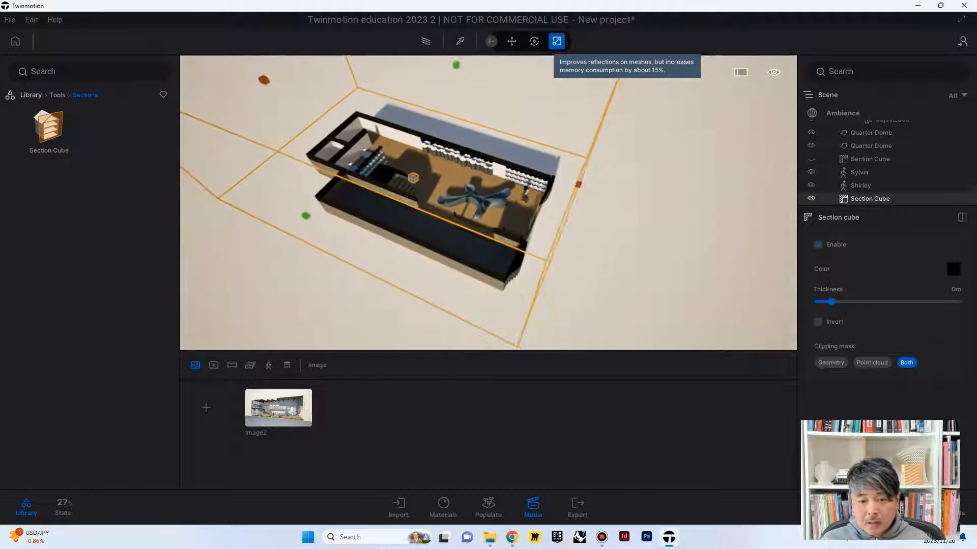
{"action": "key", "text": "a"}
{"action": "key", "text": "w"}
{"action": "right_click_drag", "start_coordinate": [437, 208], "coordinate": [407, 212]}
{"action": "key", "text": "d"}
{"action": "left_click", "coordinate": [205, 406]}
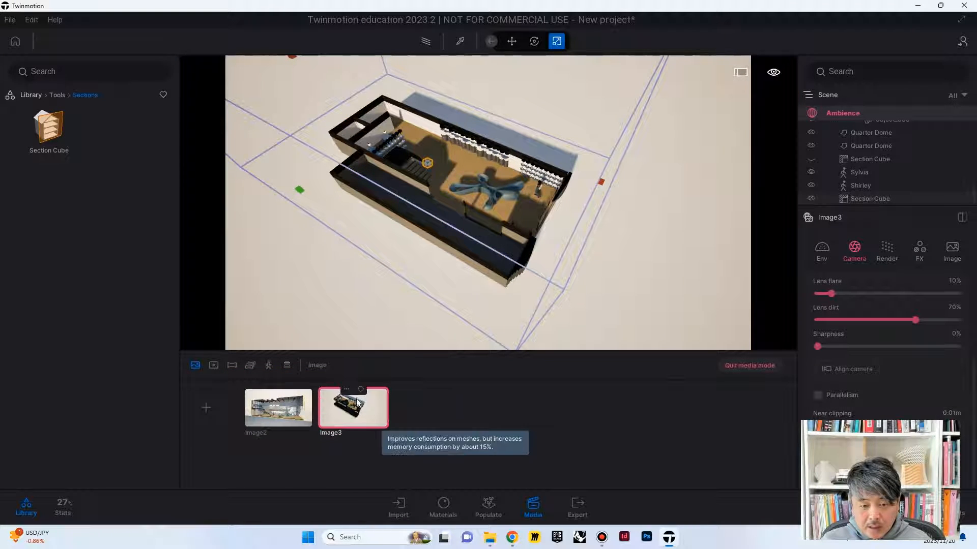
Step: Set the camera focal length of the overhead image to 70 mm
{"action": "mouse_move", "coordinate": [361, 422]}
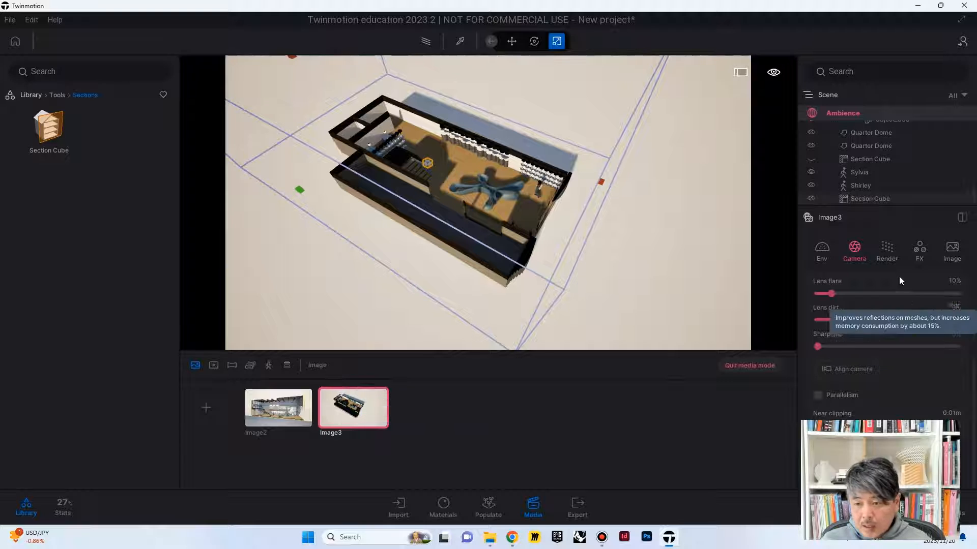
{"action": "scroll", "coordinate": [887, 334], "scroll_direction": "up", "scroll_amount": 5}
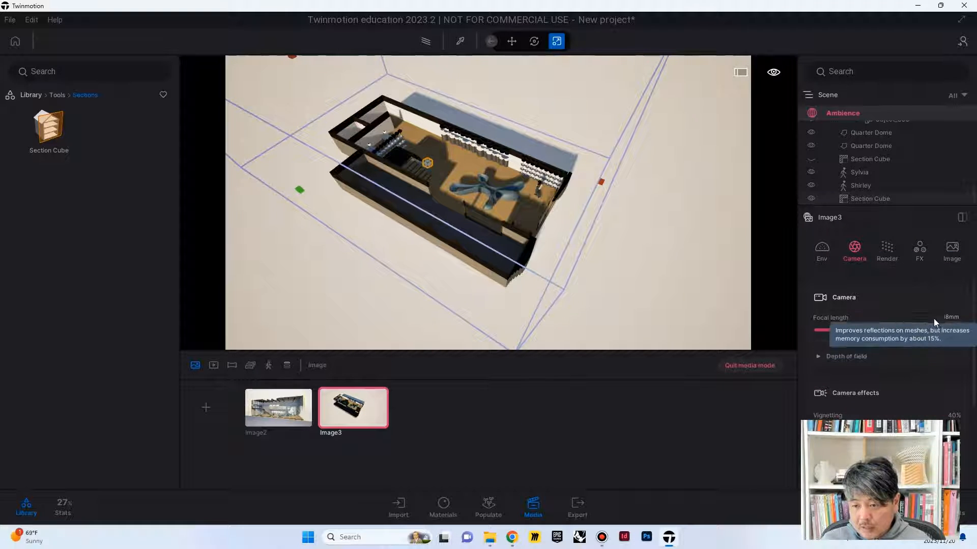
{"action": "left_click", "coordinate": [951, 318]}
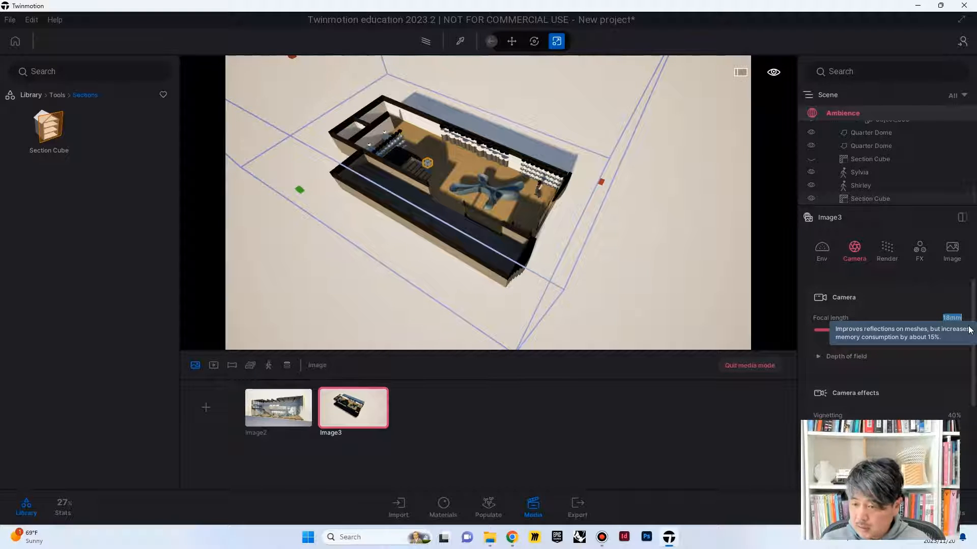
{"action": "type", "text": "70"}
{"action": "key", "text": "Return"}
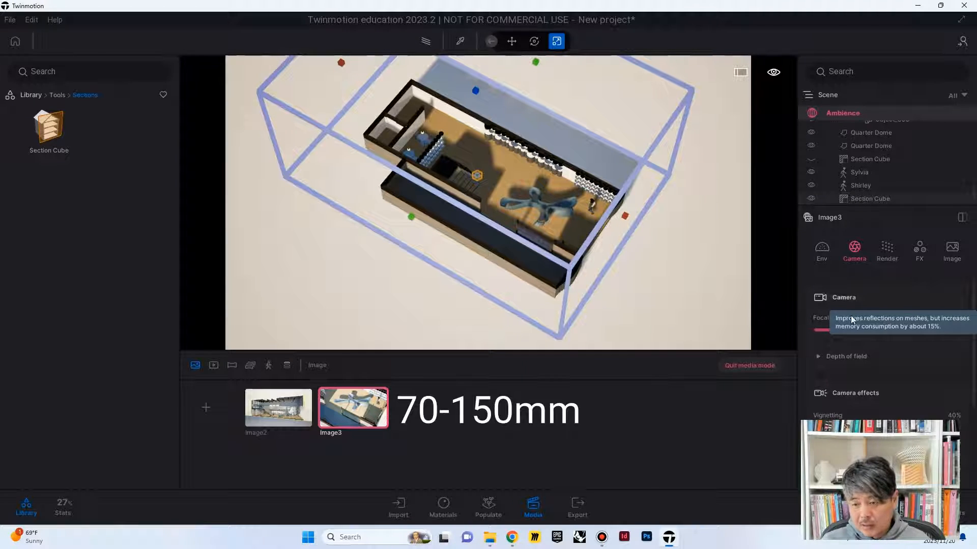
Step: Set the overhead image's focal length to 100 mm and reframe the whole cut building in the view
{"action": "left_click", "coordinate": [950, 317]}
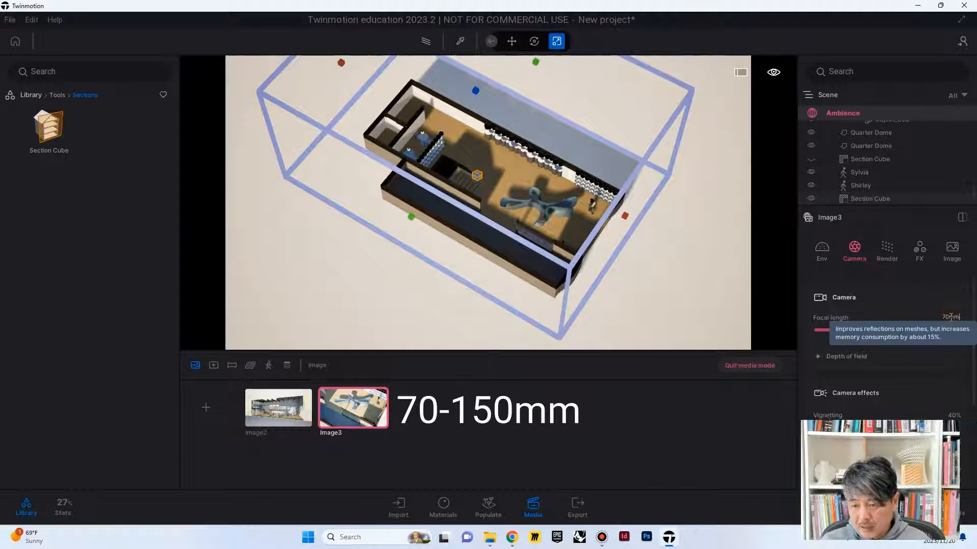
{"action": "type", "text": "100"}
{"action": "key", "text": "Return"}
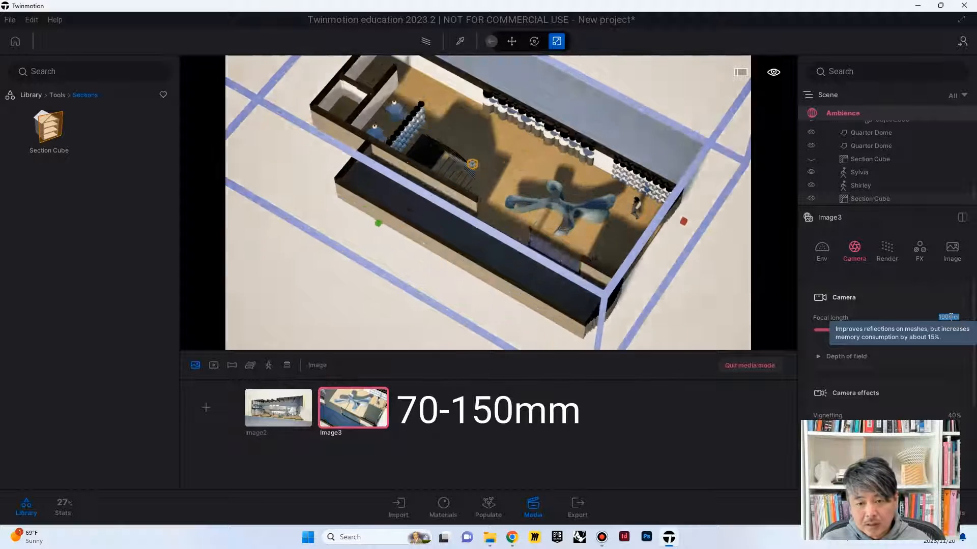
{"action": "scroll", "coordinate": [526, 226], "scroll_direction": "down", "scroll_amount": 5}
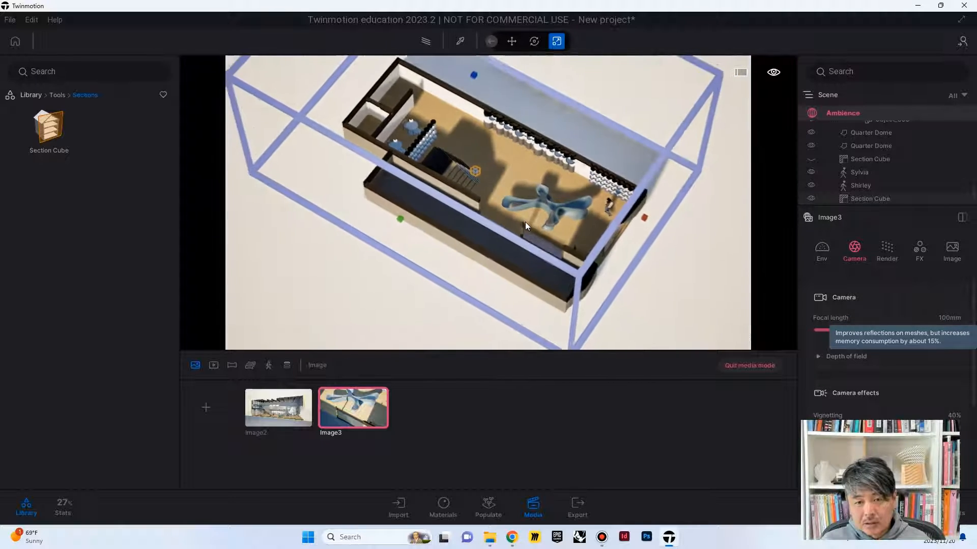
{"action": "middle_click_drag", "start_coordinate": [526, 226], "coordinate": [536, 246]}
{"action": "scroll", "coordinate": [560, 183], "scroll_direction": "down", "scroll_amount": 2}
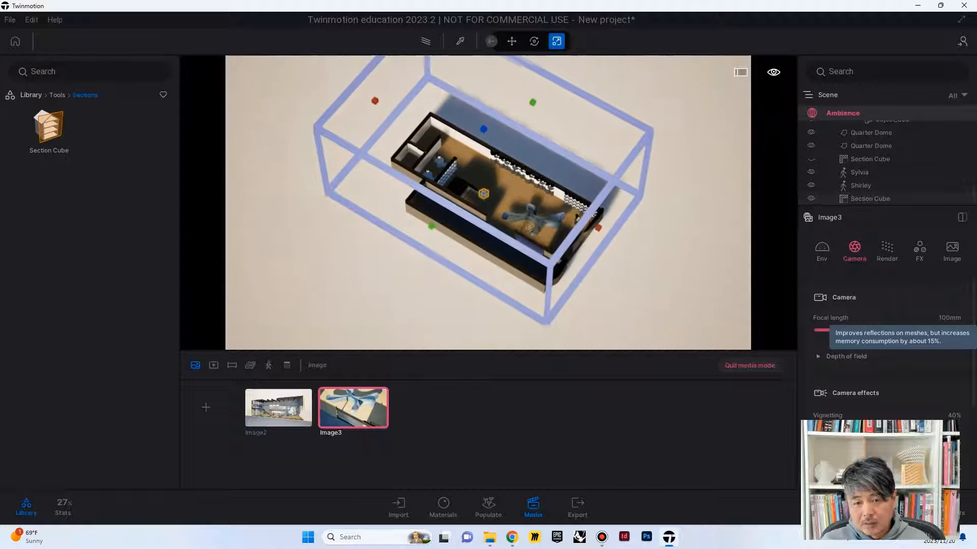
{"action": "mouse_move", "coordinate": [559, 183]}
{"action": "middle_mouse_down"}
{"action": "mouse_move", "coordinate": [590, 189]}
{"action": "mouse_move", "coordinate": [565, 178]}
{"action": "middle_mouse_up"}
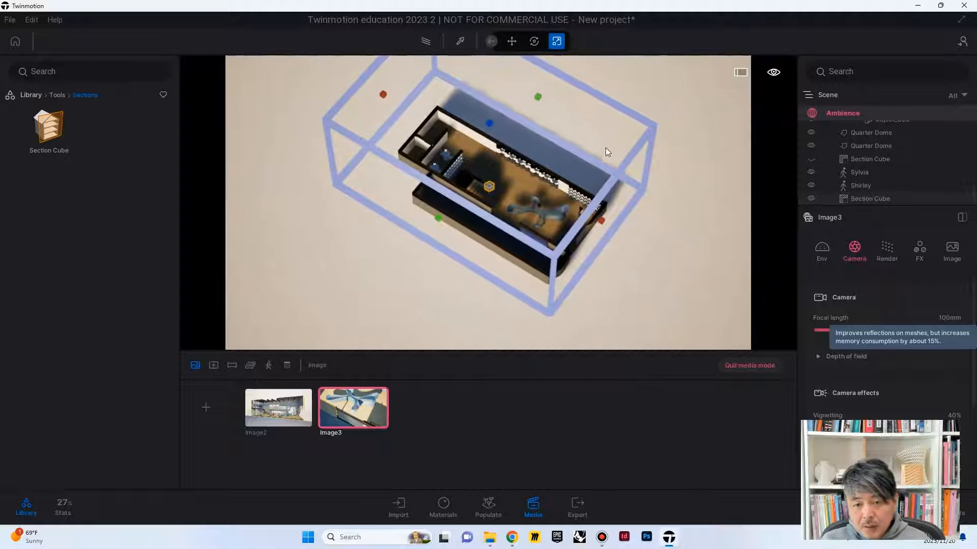
{"action": "mouse_move", "coordinate": [606, 148]}
{"action": "middle_mouse_down"}
{"action": "mouse_move", "coordinate": [653, 120]}
{"action": "mouse_move", "coordinate": [591, 137]}
{"action": "mouse_move", "coordinate": [592, 158]}
{"action": "middle_mouse_up"}
{"action": "scroll", "coordinate": [592, 158], "scroll_direction": "up", "scroll_amount": 2}
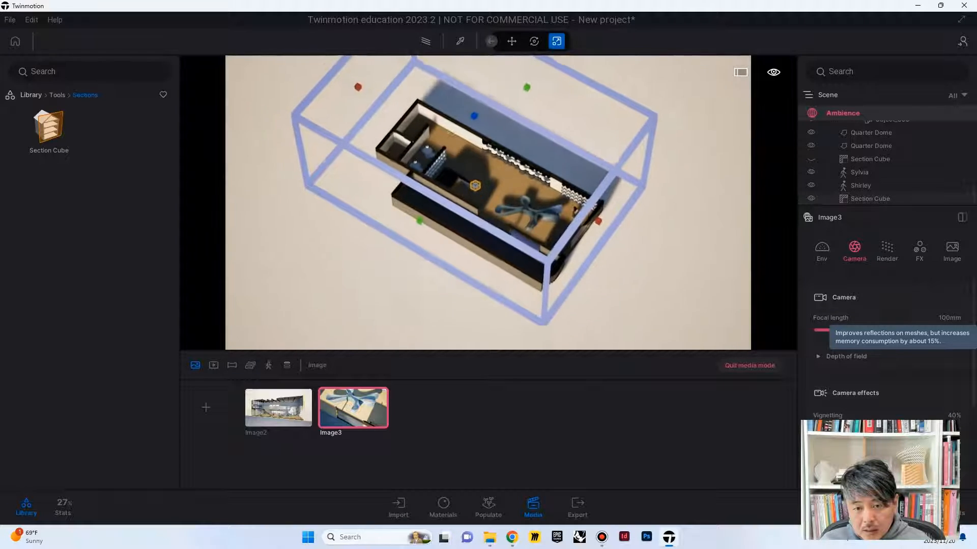
{"action": "scroll", "coordinate": [615, 175], "scroll_direction": "up", "scroll_amount": 4}
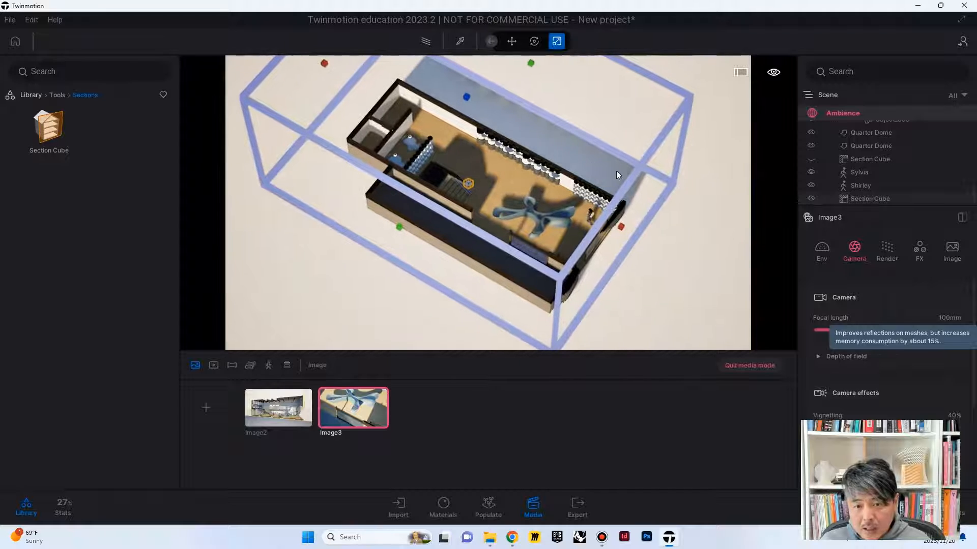
Step: Set the overhead image's time of day to about 13:34
{"action": "left_click", "coordinate": [822, 248]}
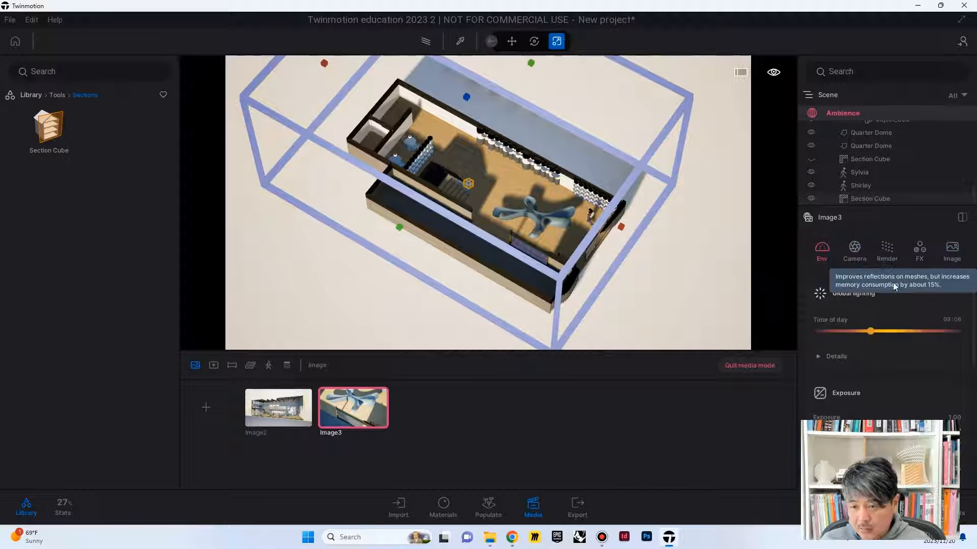
{"action": "left_click", "coordinate": [895, 330]}
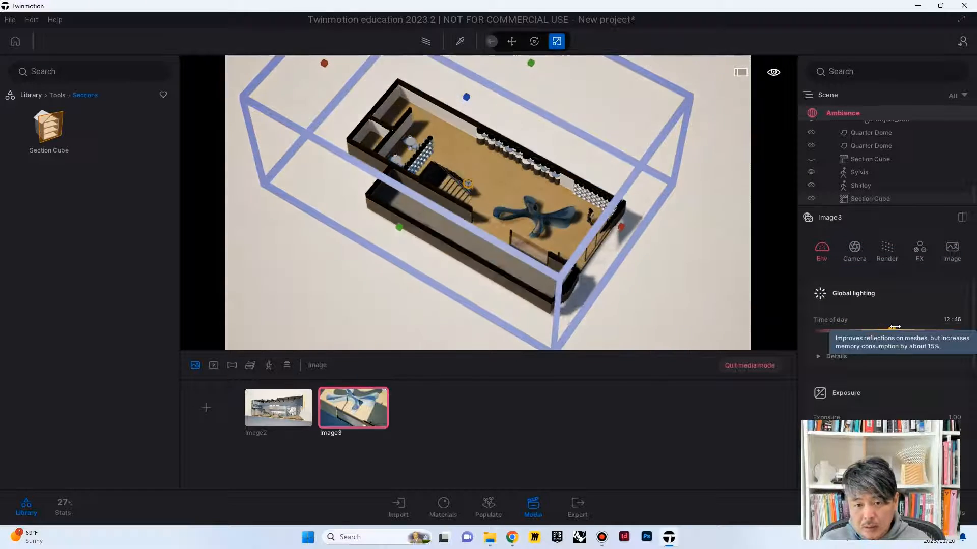
{"action": "left_click_drag", "start_coordinate": [895, 327], "coordinate": [896, 325]}
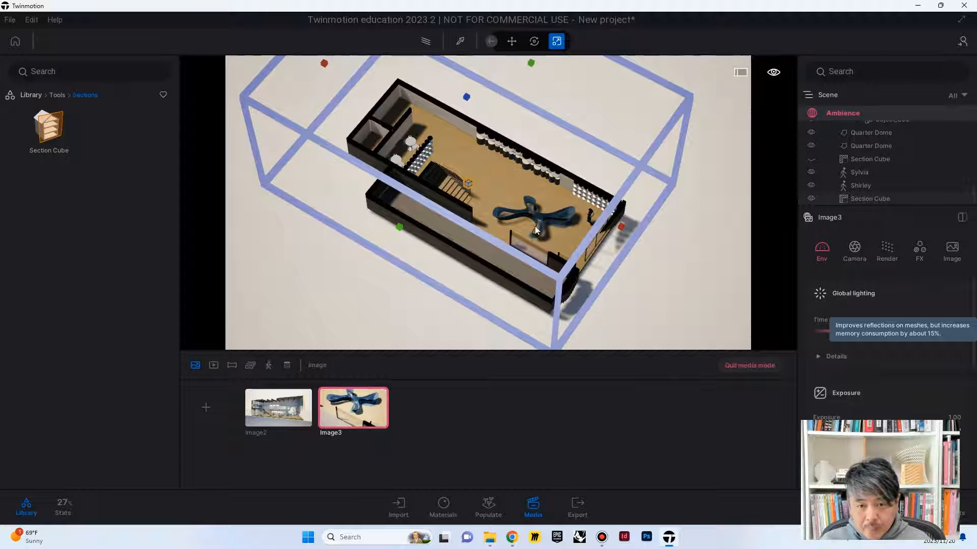
Step: Give the horizontal Section Cube the stored yellow cut colour C1BA50, reduce its thickness, and deselect it
{"action": "left_click", "coordinate": [678, 119]}
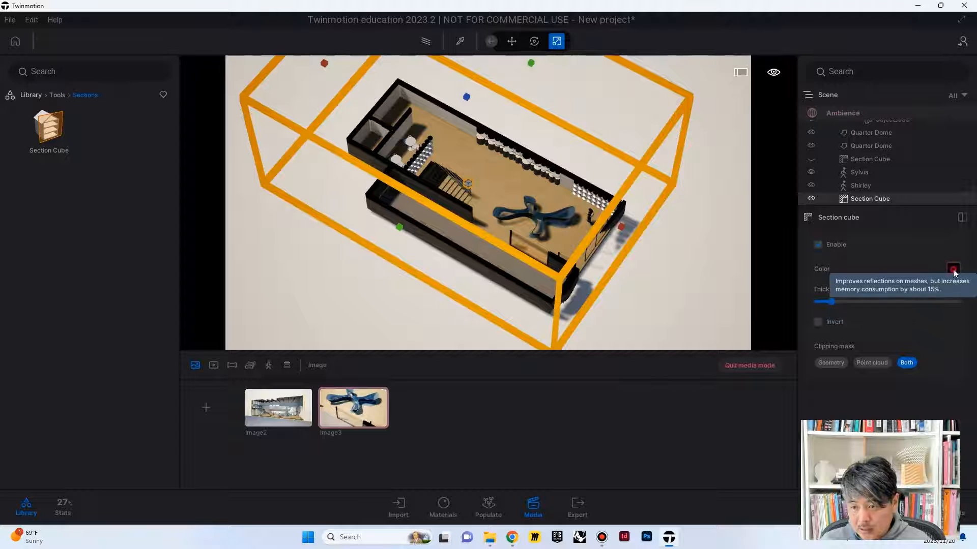
{"action": "left_click", "coordinate": [952, 269]}
{"action": "left_click", "coordinate": [592, 259]}
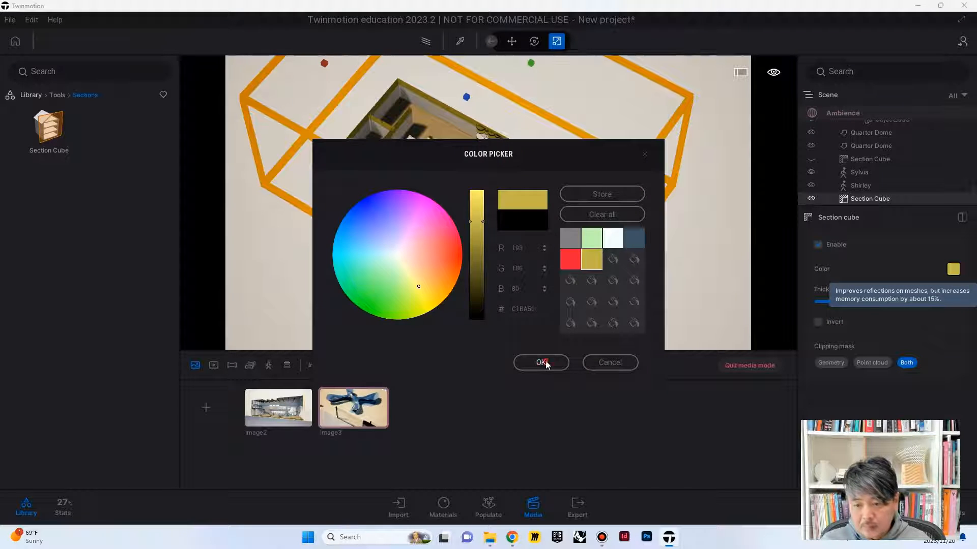
{"action": "left_click", "coordinate": [541, 362]}
{"action": "mouse_move", "coordinate": [830, 302]}
{"action": "left_mouse_down"}
{"action": "mouse_move", "coordinate": [809, 301]}
{"action": "mouse_move", "coordinate": [821, 301]}
{"action": "left_mouse_up"}
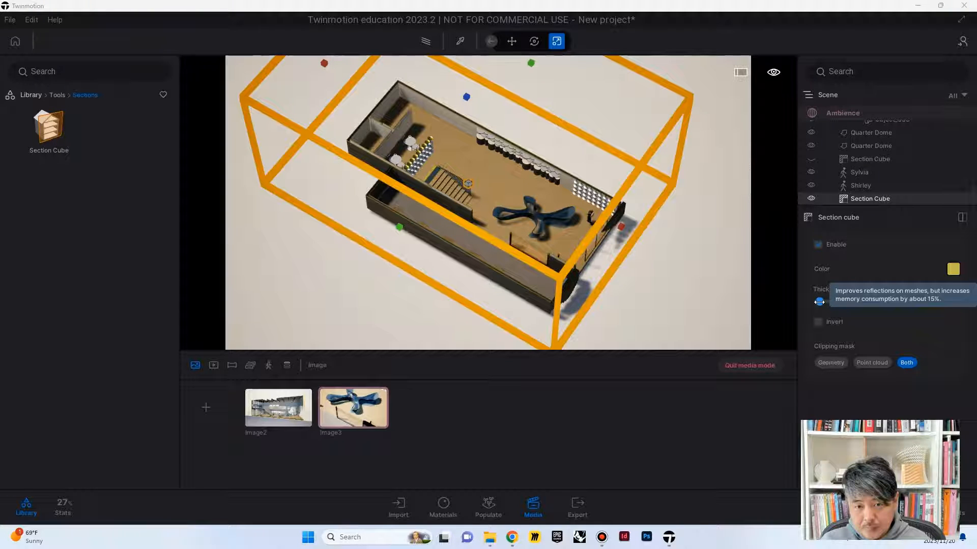
{"action": "left_click", "coordinate": [714, 294]}
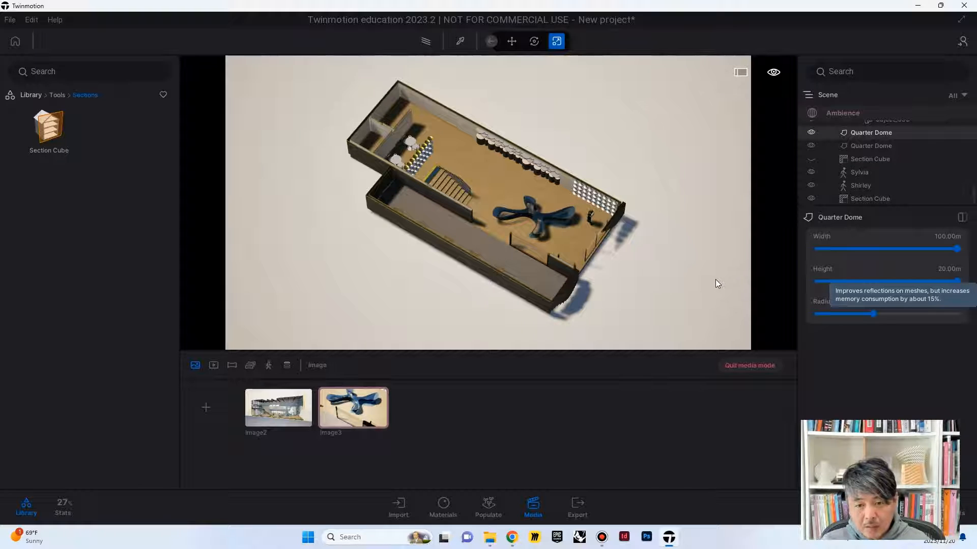
Step: Hide the cut-off person figure standing on the lower floor and update Image3 with the current view
{"action": "left_click", "coordinate": [591, 215]}
{"action": "left_click", "coordinate": [860, 172]}
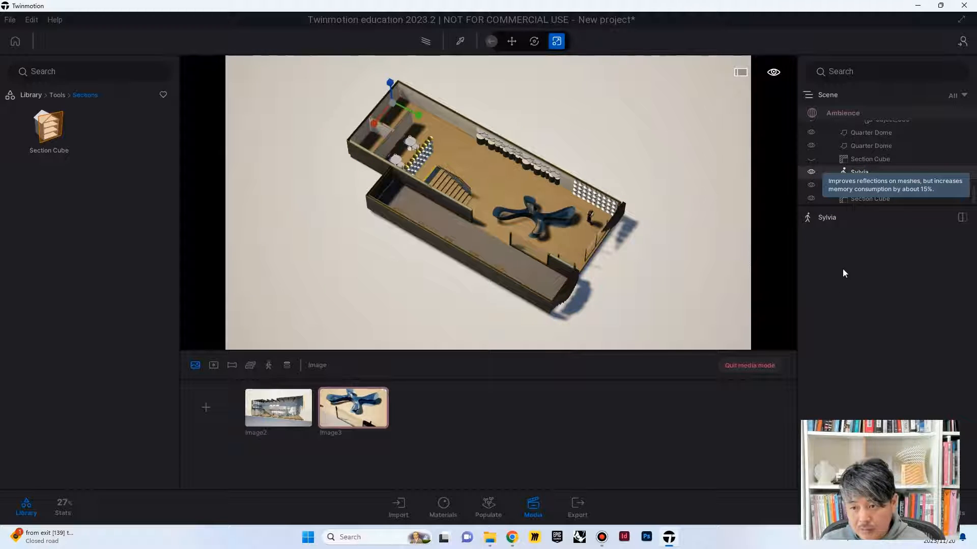
{"action": "left_click", "coordinate": [840, 185]}
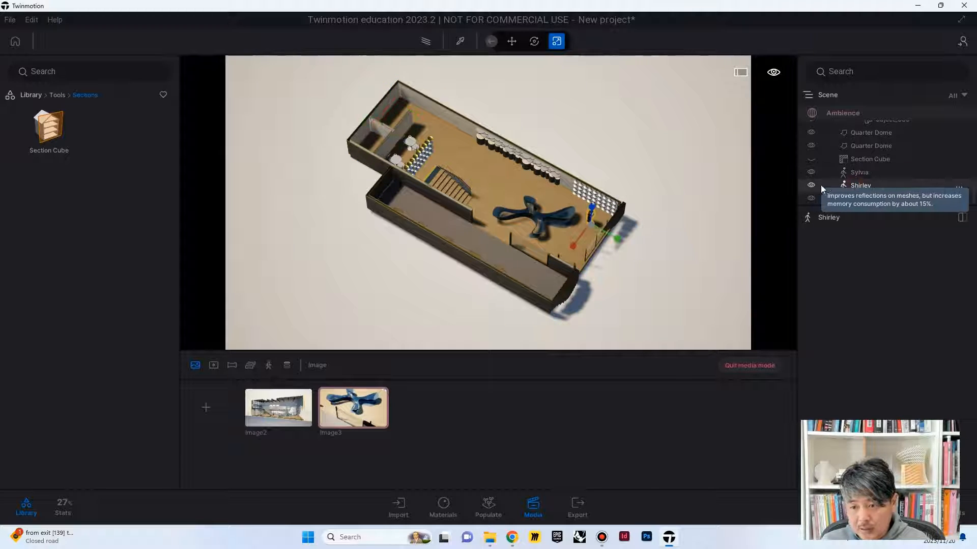
{"action": "left_click", "coordinate": [811, 187]}
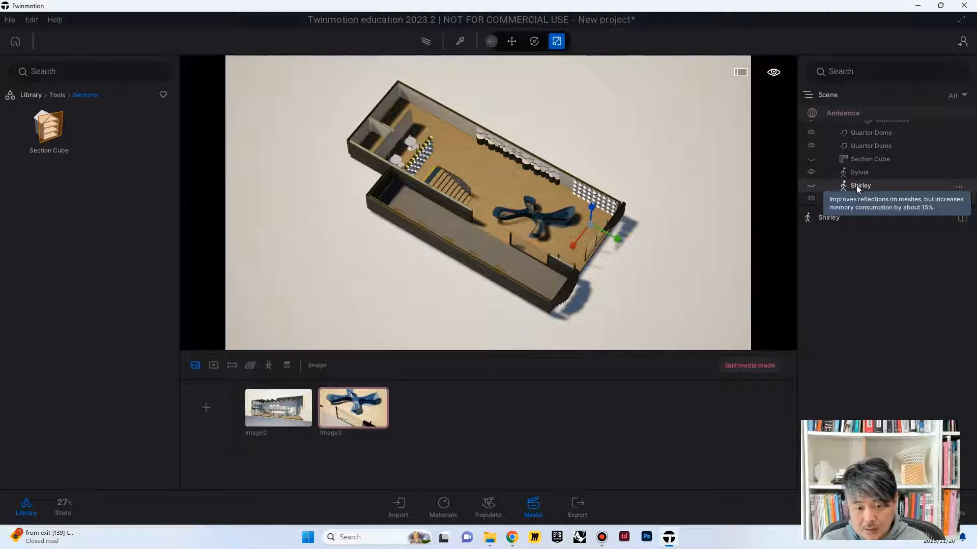
{"action": "left_click", "coordinate": [362, 388]}
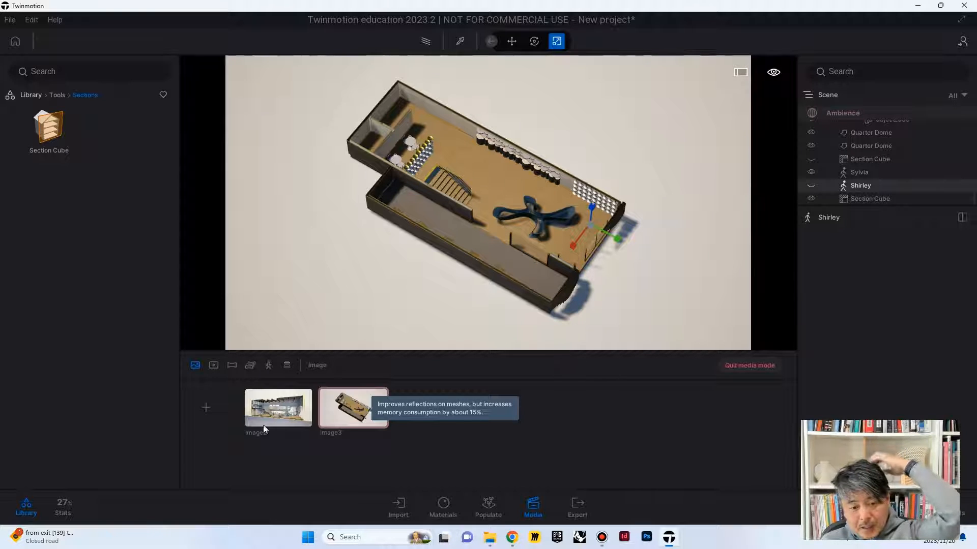
Step: Open Image2, hide the horizontal Section Cube, and update the saved section perspective
{"action": "left_click", "coordinate": [278, 410]}
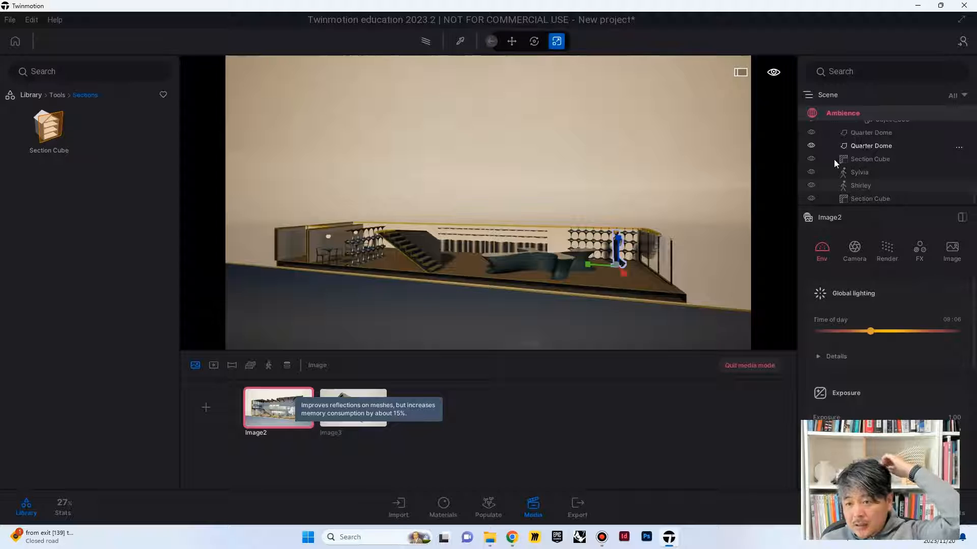
{"action": "left_click", "coordinate": [811, 198]}
{"action": "mouse_move", "coordinate": [286, 390]}
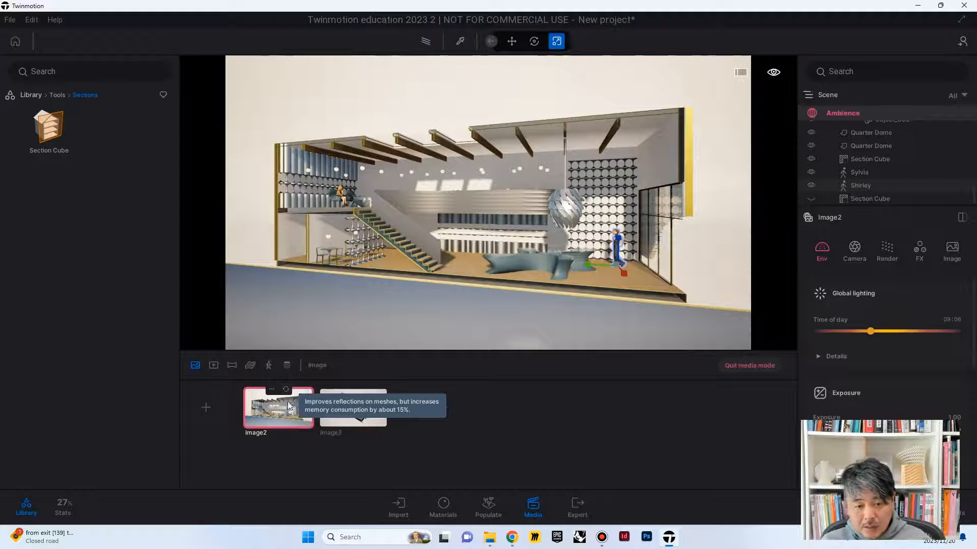
Step: Switch between Image2 and Image3 to compare them, and raise Image3's exposure to 2.19
{"action": "left_click", "coordinate": [356, 417]}
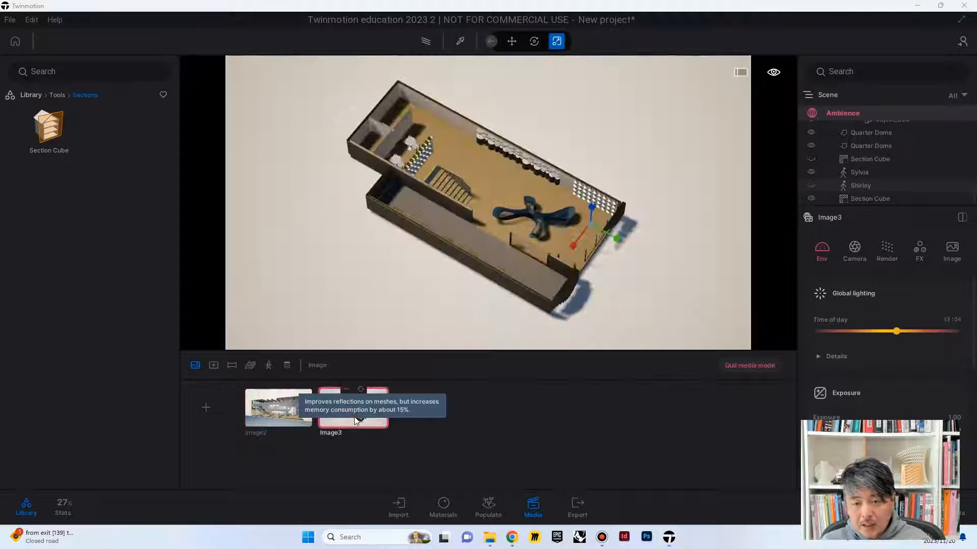
{"action": "left_click", "coordinate": [282, 416]}
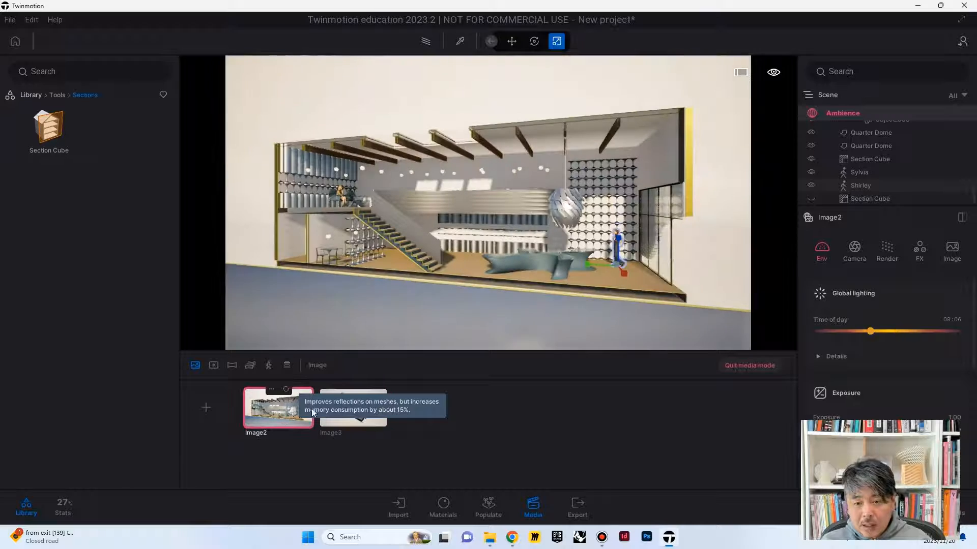
{"action": "left_click", "coordinate": [364, 417]}
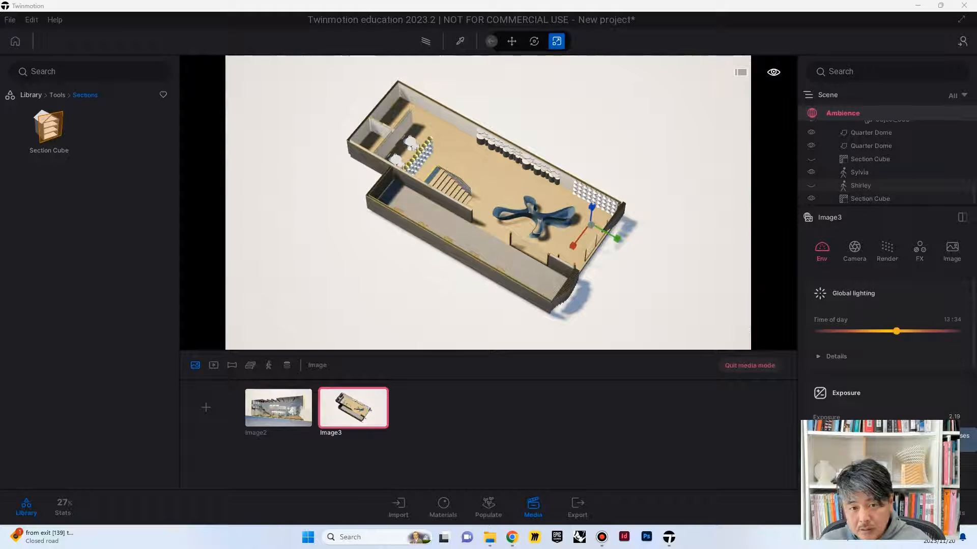
{"action": "left_click", "coordinate": [277, 418]}
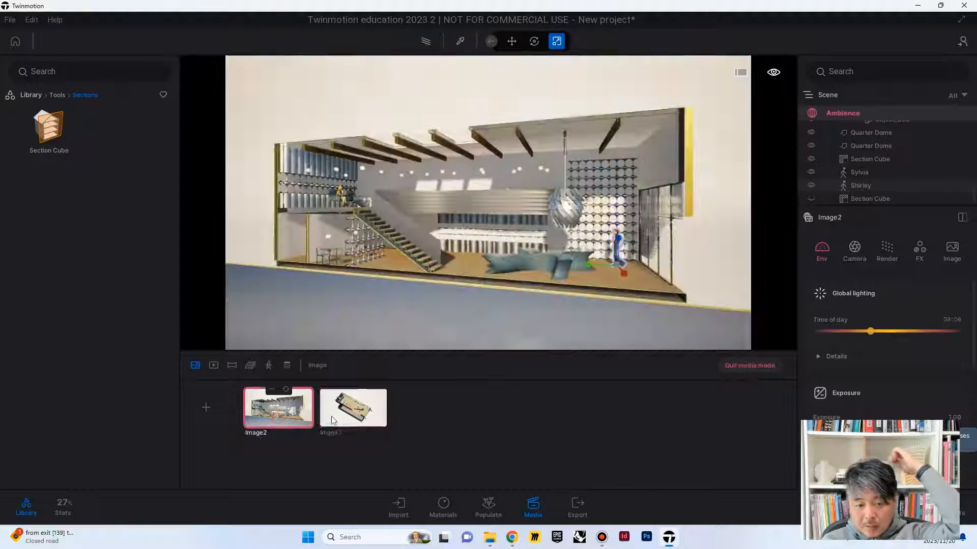
Step: Choose Image2 and Image3 for local export as PNG and review the export's detail options
{"action": "left_click", "coordinate": [575, 504]}
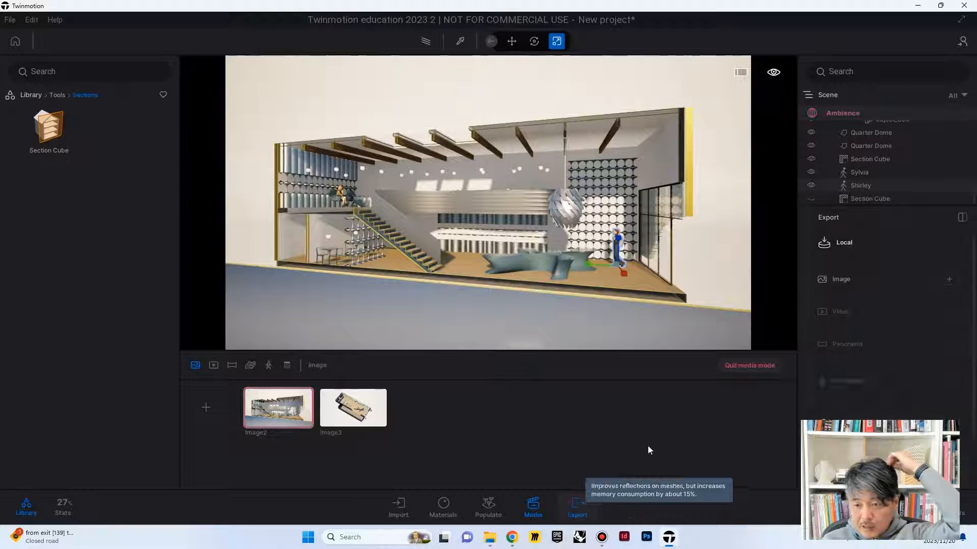
{"action": "left_click", "coordinate": [947, 279]}
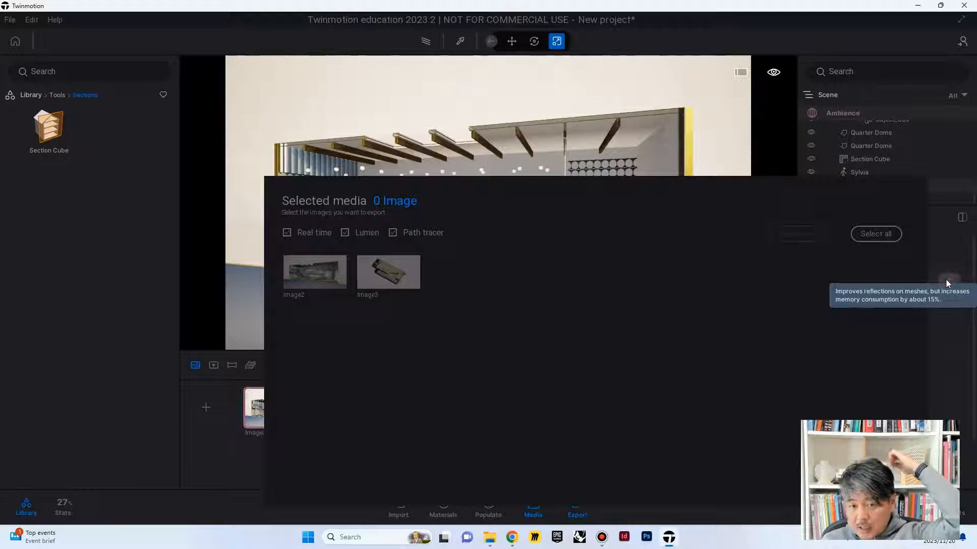
{"action": "left_click", "coordinate": [307, 269]}
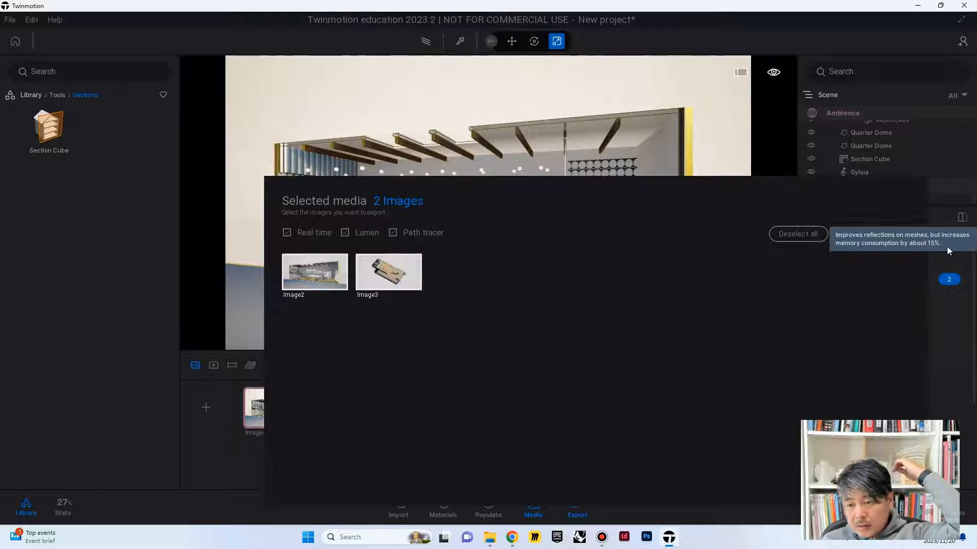
{"action": "left_click", "coordinate": [947, 246]}
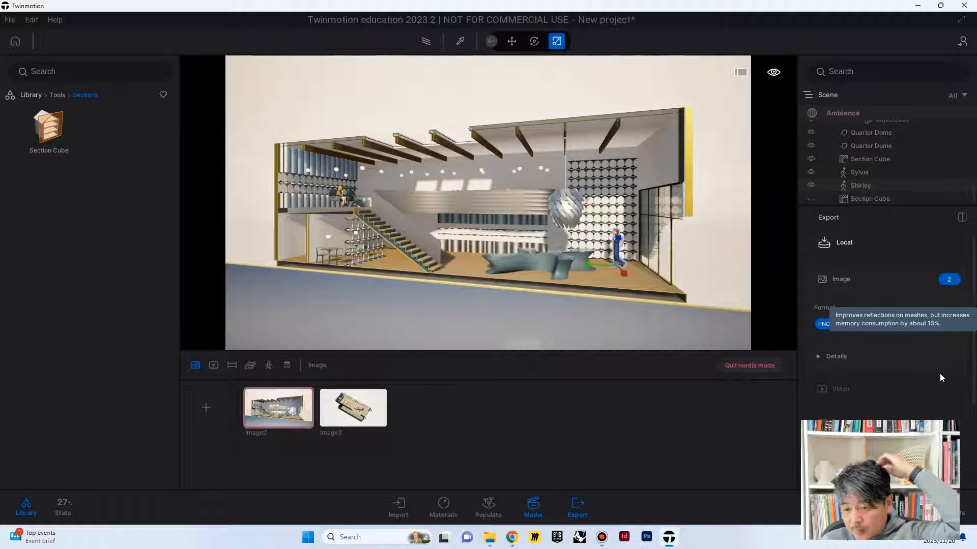
{"action": "scroll", "coordinate": [938, 374], "scroll_direction": "down", "scroll_amount": 1}
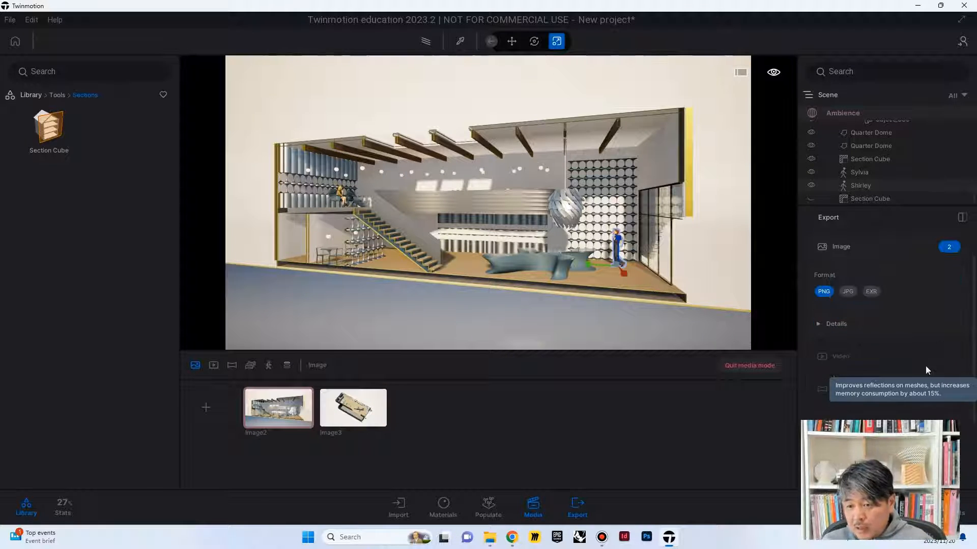
{"action": "left_click", "coordinate": [821, 327]}
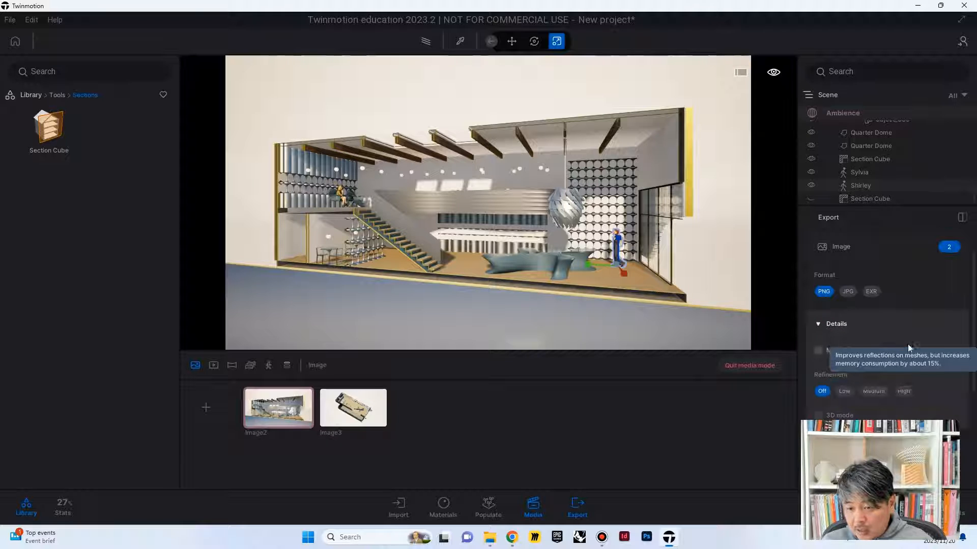
{"action": "left_click", "coordinate": [905, 330]}
{"action": "scroll", "coordinate": [905, 333], "scroll_direction": "down", "scroll_amount": 1}
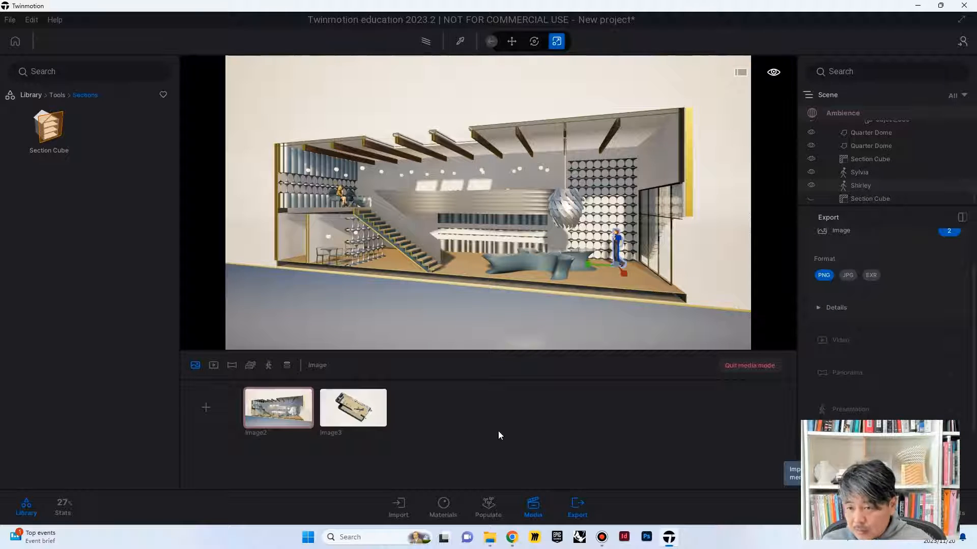
Step: Set the output size of both Image2 and Image3 to 4K UHD 3840x2160
{"action": "left_click", "coordinate": [288, 413]}
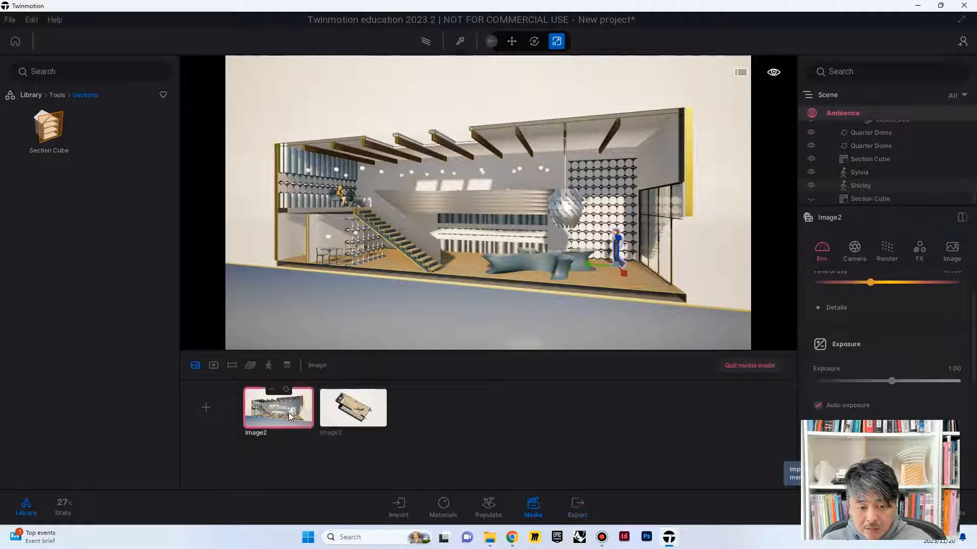
{"action": "left_click", "coordinate": [951, 250]}
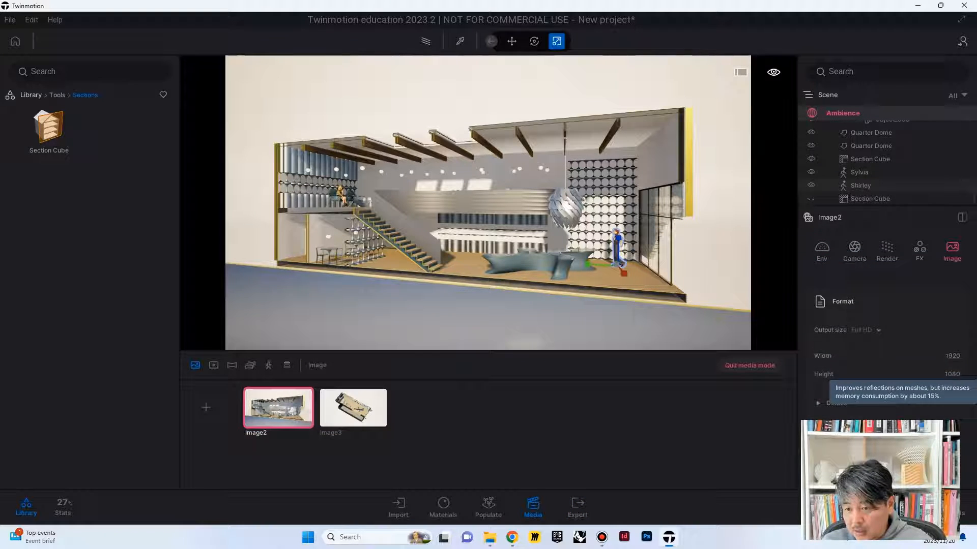
{"action": "left_click", "coordinate": [876, 331]}
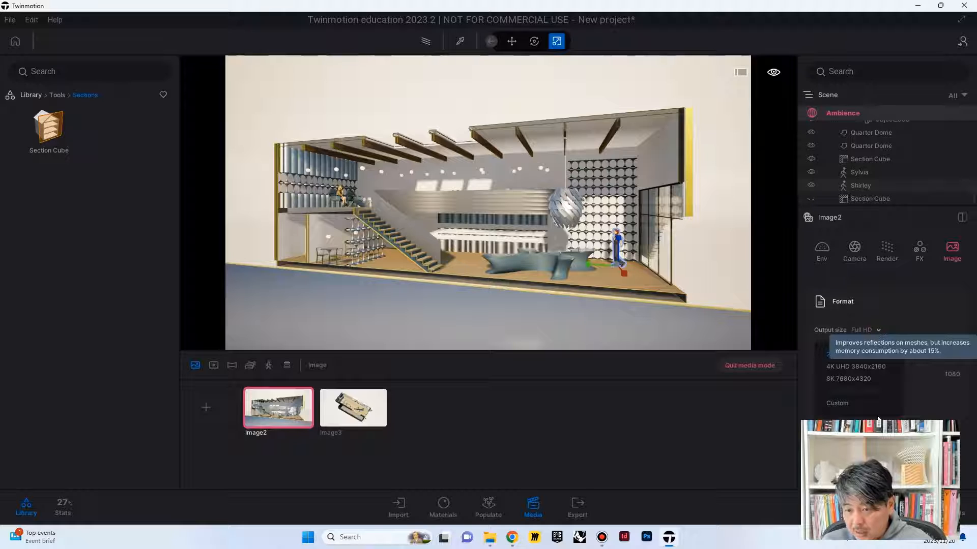
{"action": "left_click", "coordinate": [868, 366]}
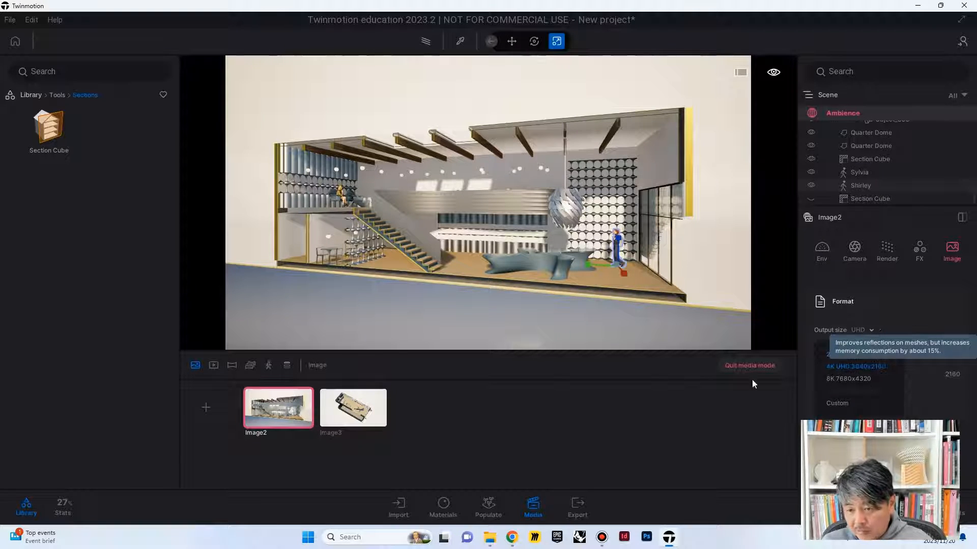
{"action": "left_click", "coordinate": [360, 411]}
{"action": "left_click", "coordinate": [878, 329]}
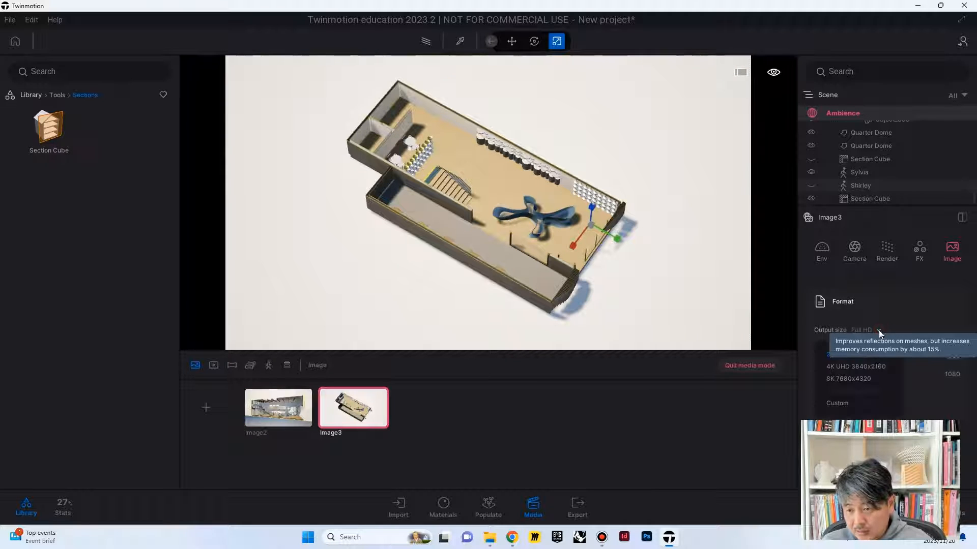
{"action": "left_click", "coordinate": [860, 367]}
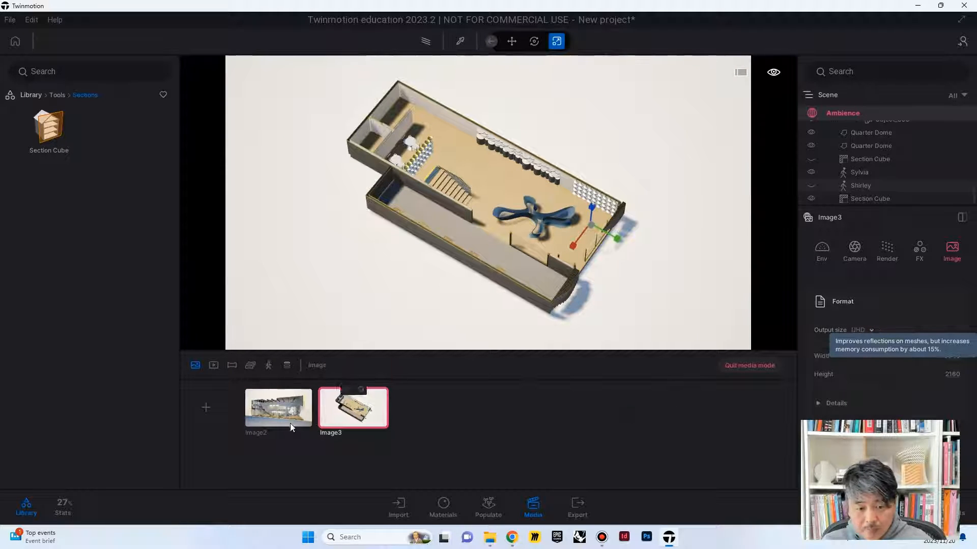
Step: Return to Image2 and export the two chosen images as local PNG files
{"action": "left_click", "coordinate": [290, 420]}
{"action": "left_click", "coordinate": [577, 506]}
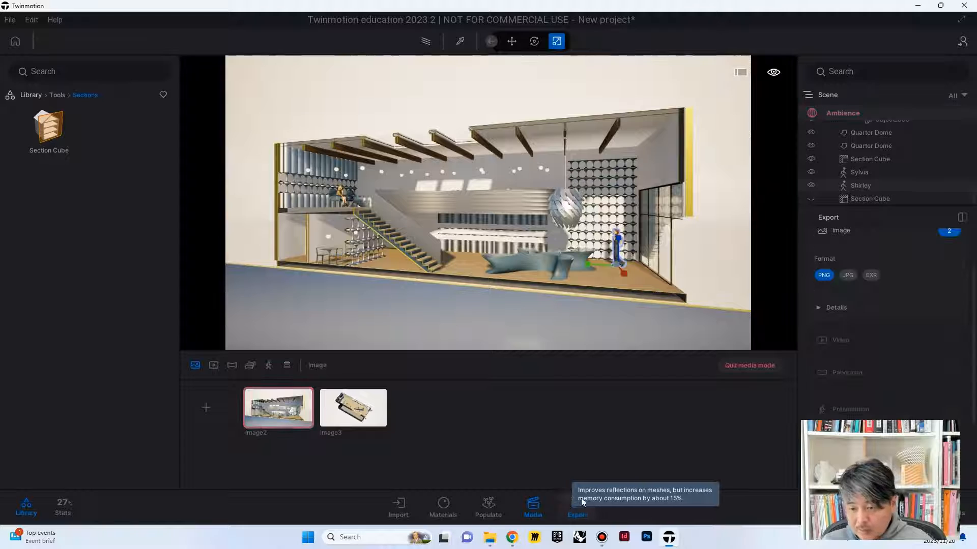
{"action": "scroll", "coordinate": [948, 344], "scroll_direction": "down", "scroll_amount": 3}
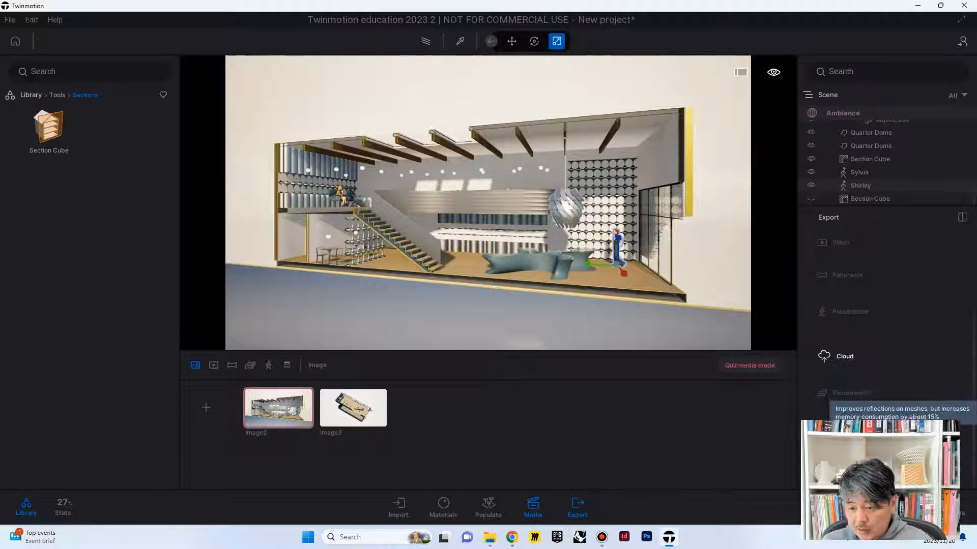
{"action": "left_click", "coordinate": [944, 511]}
{"action": "left_click", "coordinate": [519, 362]}
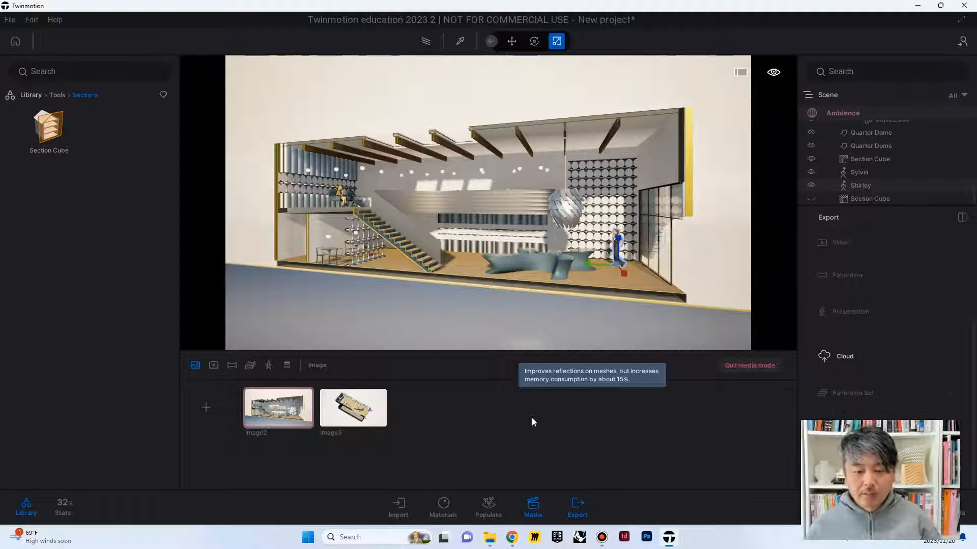
Step: Duplicate Image3 and invert the cut of the yellow horizontal Section Cube in the copy
{"action": "left_click", "coordinate": [344, 417]}
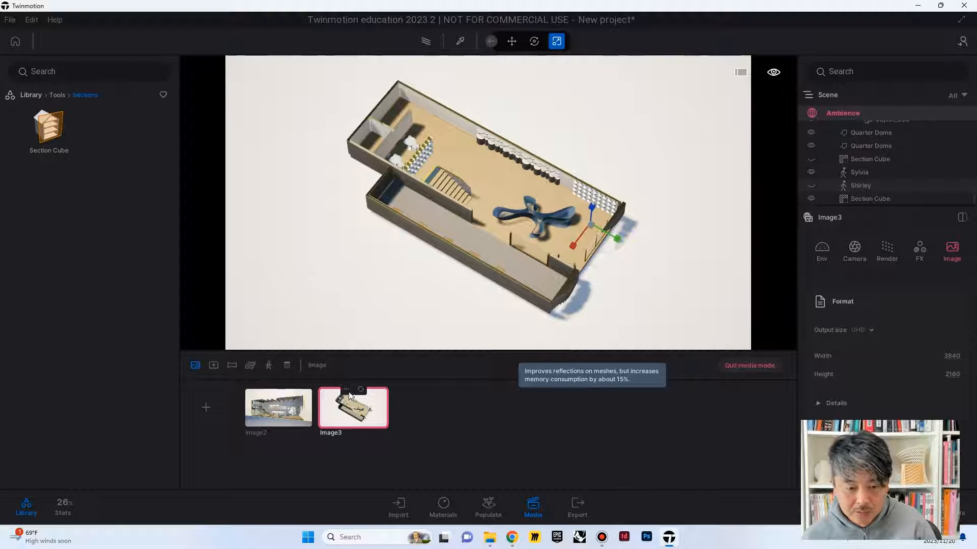
{"action": "left_click", "coordinate": [346, 390]}
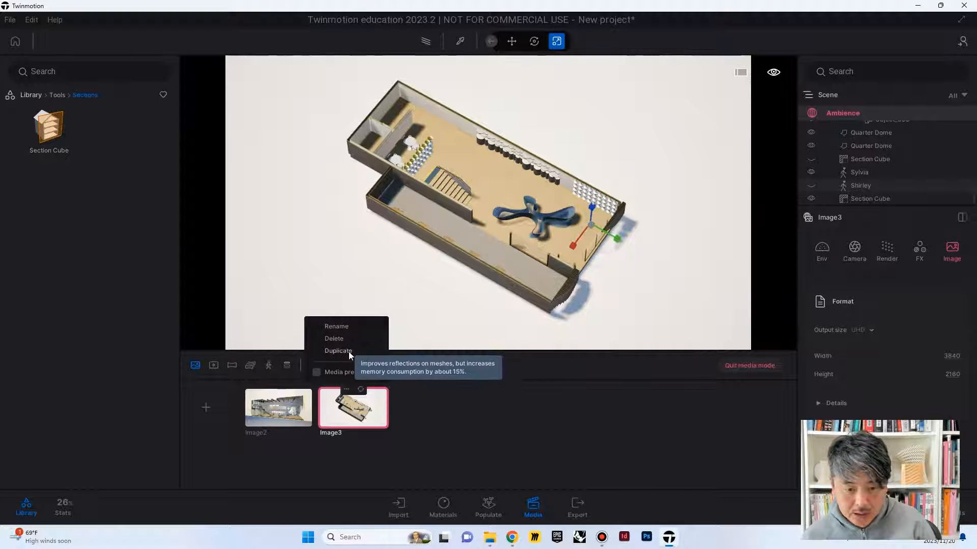
{"action": "left_click", "coordinate": [348, 353]}
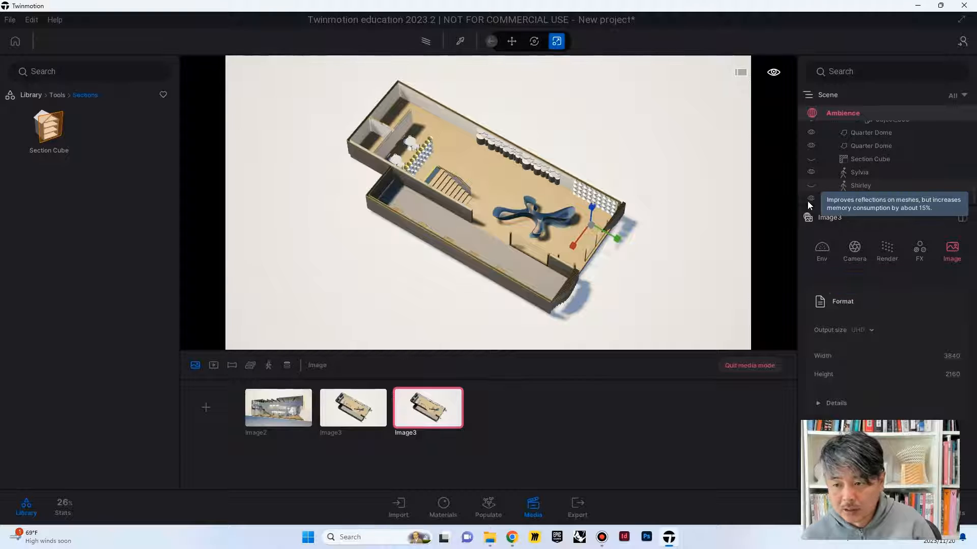
{"action": "left_click", "coordinate": [851, 200]}
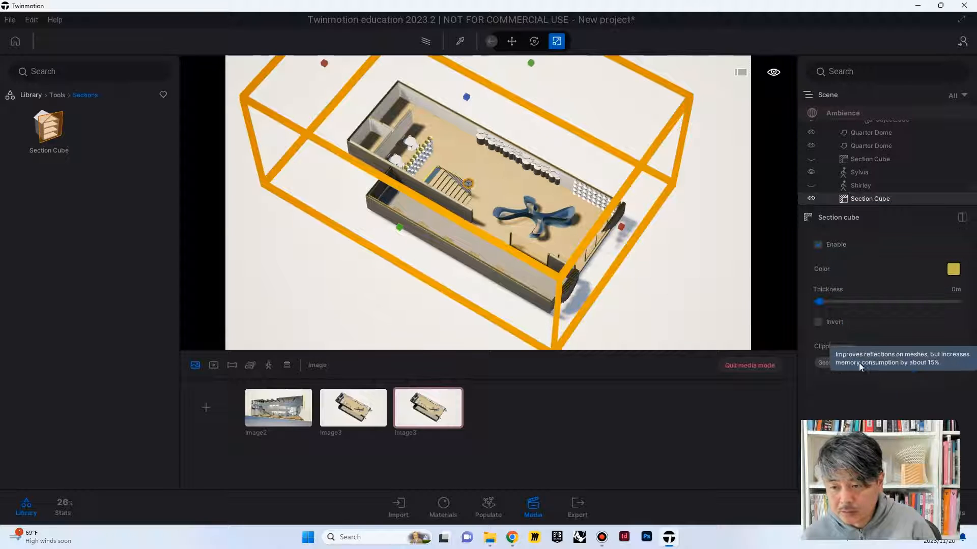
{"action": "left_click", "coordinate": [817, 322]}
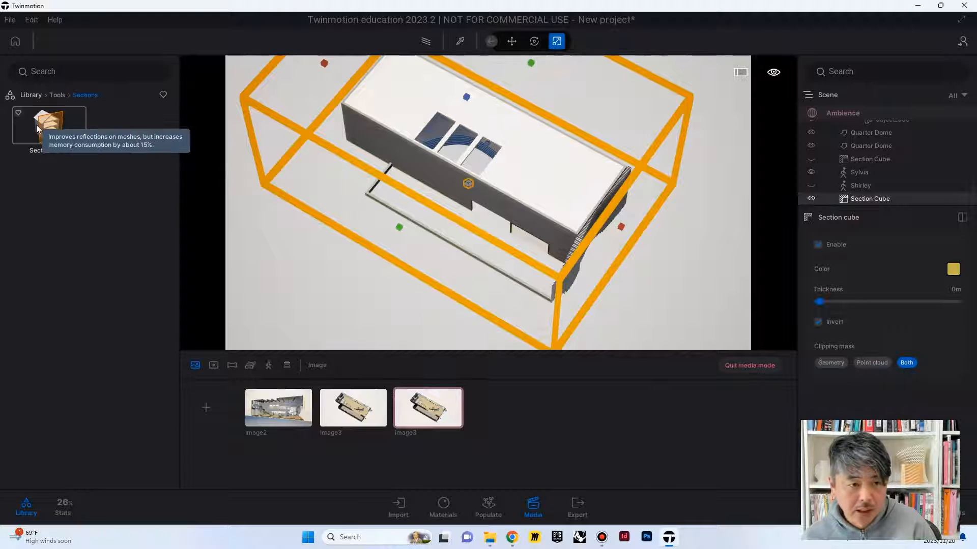
Step: Add another Section Cube over the building's roof and move it towards the middle of the building
{"action": "left_click_drag", "start_coordinate": [50, 127], "coordinate": [435, 129]}
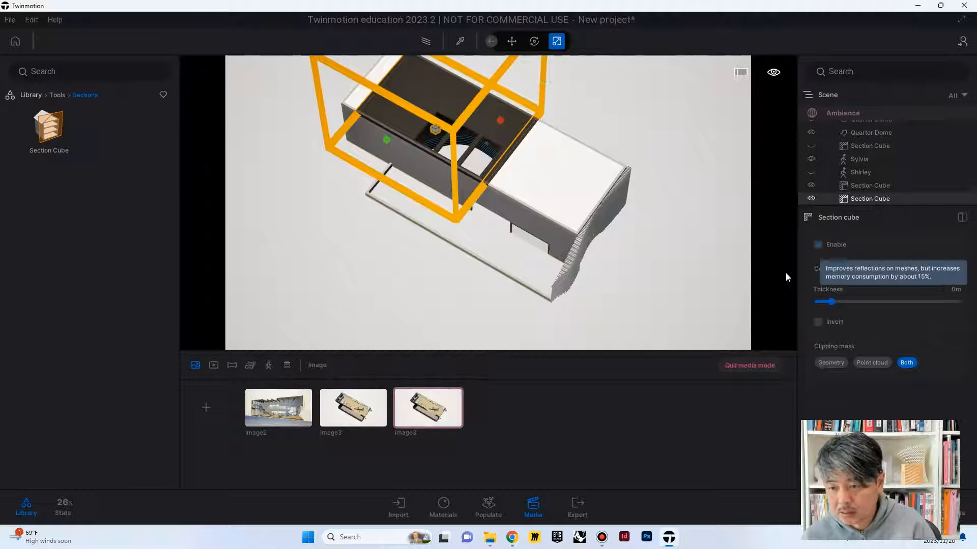
{"action": "left_click", "coordinate": [512, 42]}
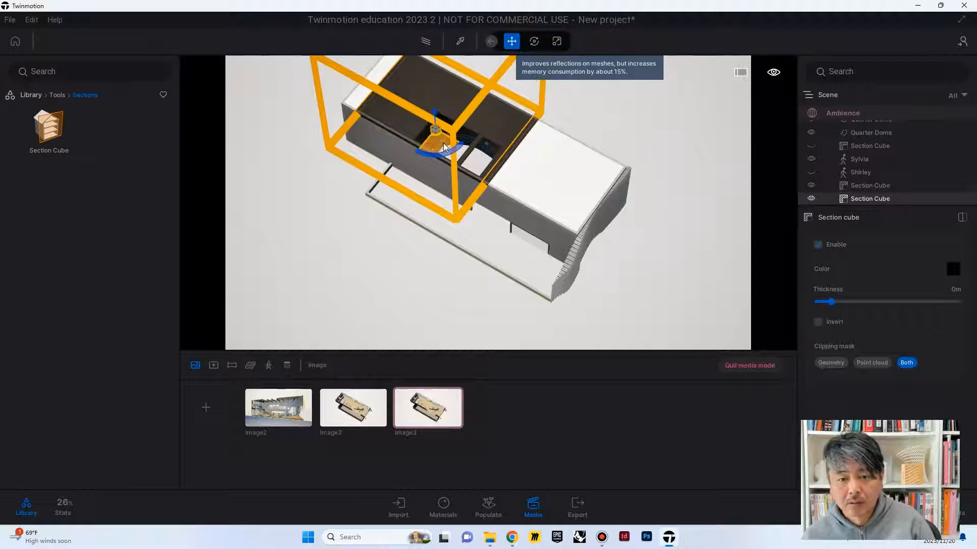
{"action": "left_click_drag", "start_coordinate": [444, 150], "coordinate": [515, 156]}
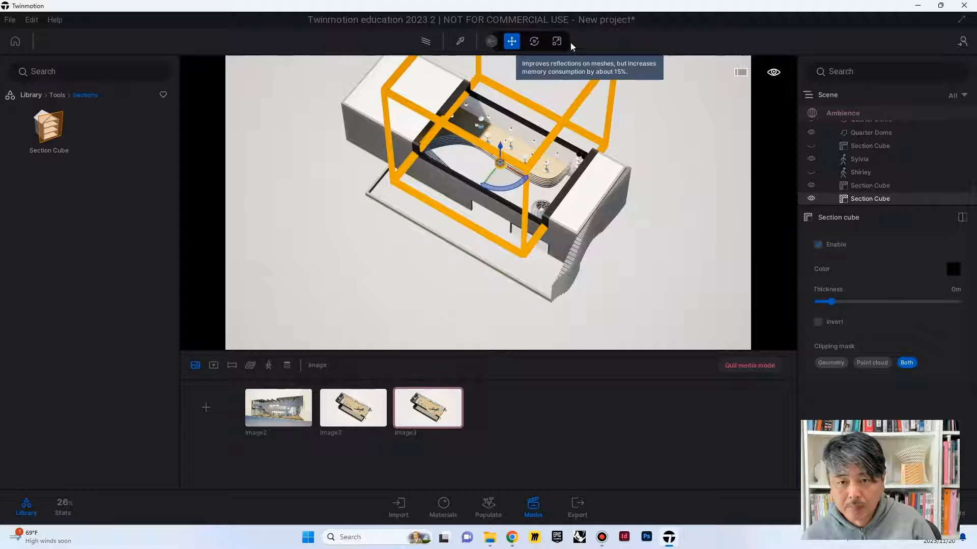
Step: Scale the new Section Cube to span the building's full length and width, and update the duplicated Image3 with this view
{"action": "left_click", "coordinate": [556, 41]}
{"action": "left_click_drag", "start_coordinate": [600, 172], "coordinate": [684, 202]}
{"action": "left_click_drag", "start_coordinate": [437, 85], "coordinate": [269, 45]}
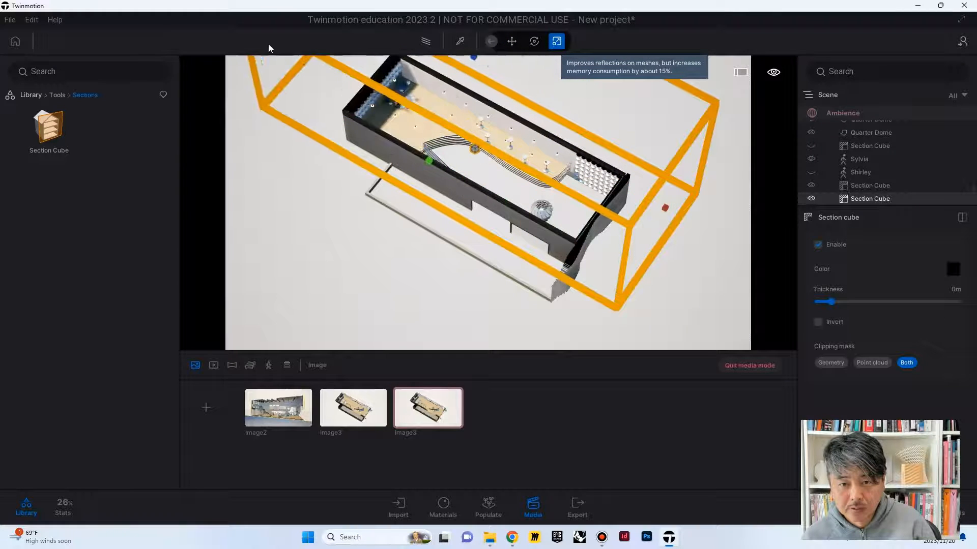
{"action": "left_click_drag", "start_coordinate": [430, 162], "coordinate": [399, 197]}
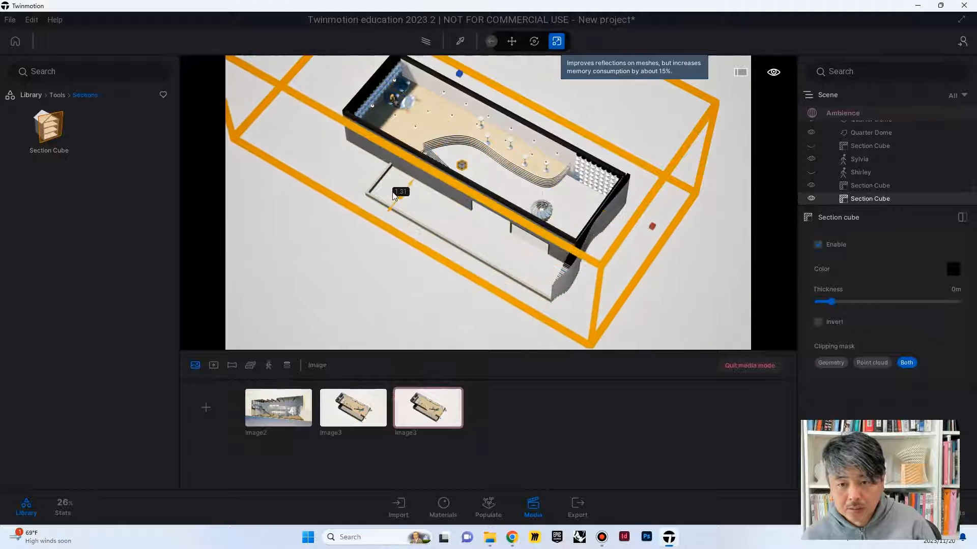
{"action": "left_click_drag", "start_coordinate": [460, 74], "coordinate": [460, 72]}
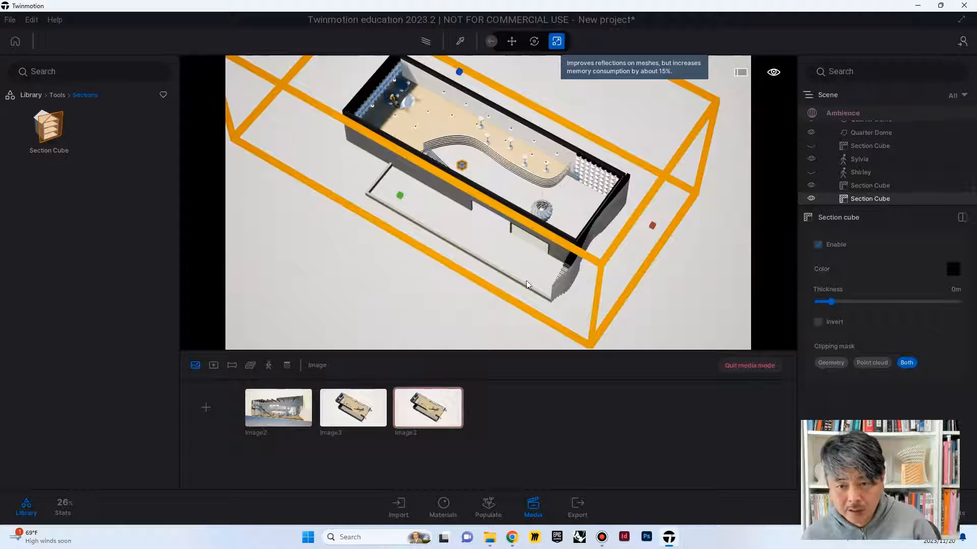
{"action": "mouse_move", "coordinate": [456, 422]}
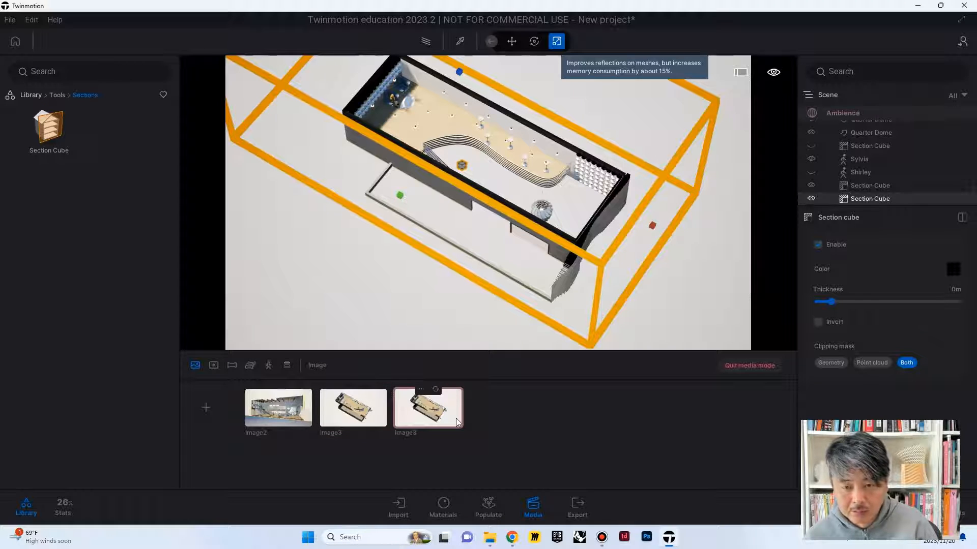
{"action": "left_click", "coordinate": [436, 392]}
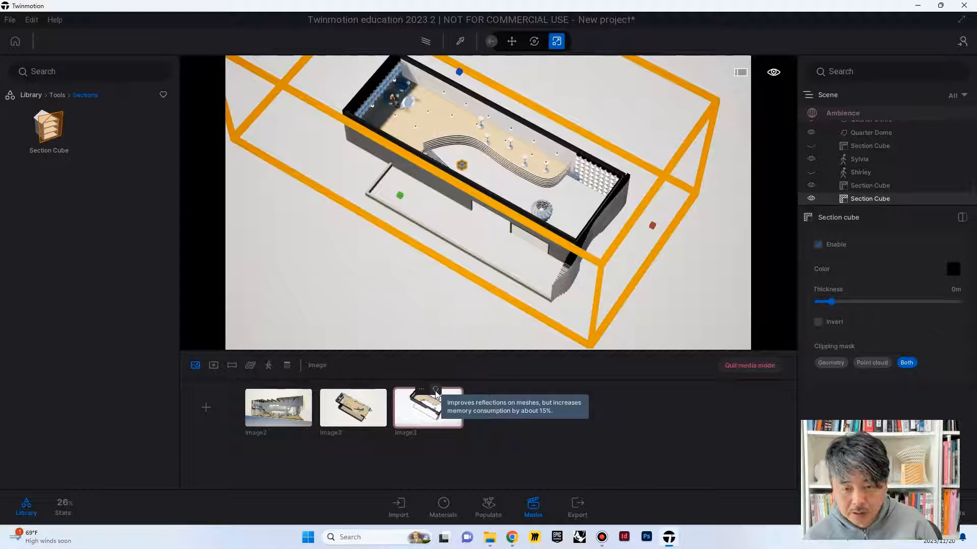
Step: Check the original Image3 and the inverted Section Cube's settings, return to the duplicated image, and deselect the cube
{"action": "left_click", "coordinate": [365, 404]}
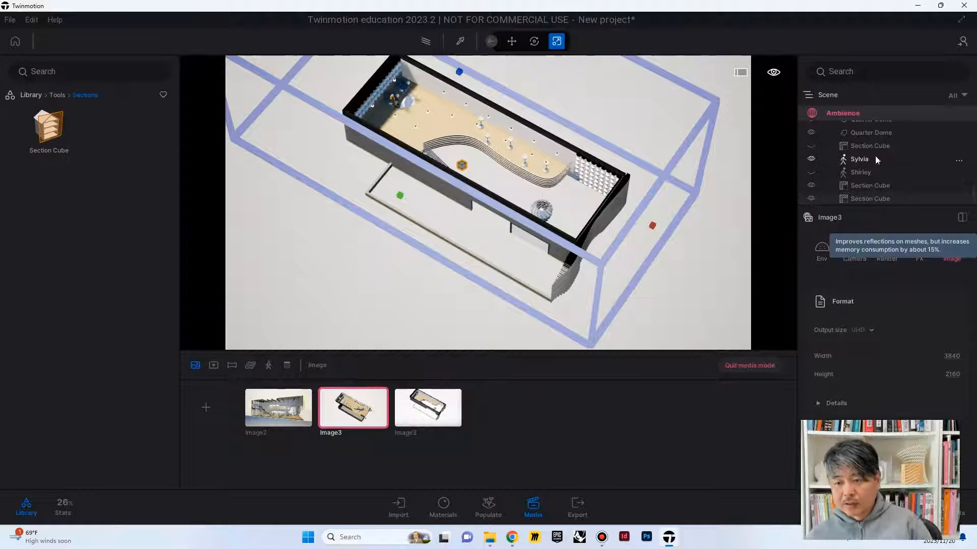
{"action": "left_click", "coordinate": [862, 183]}
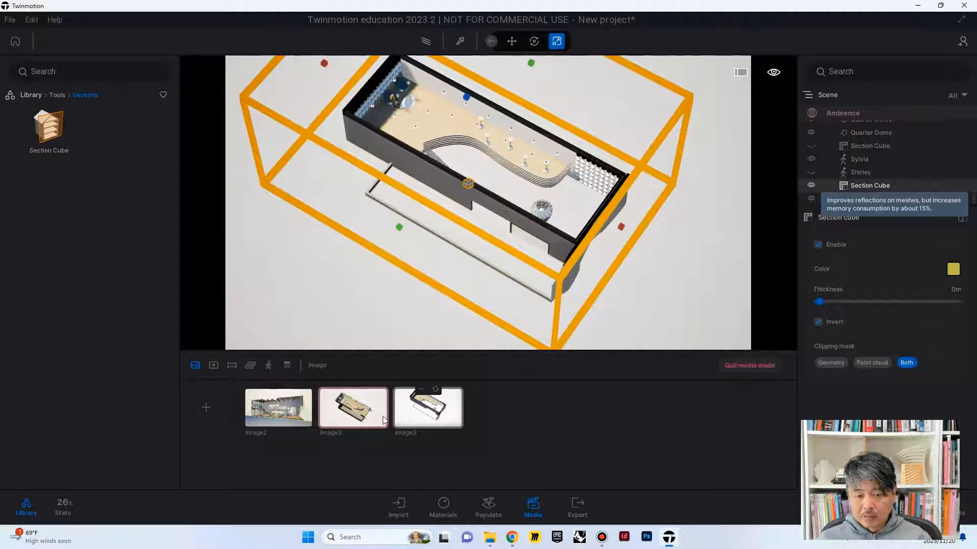
{"action": "left_click", "coordinate": [428, 409]}
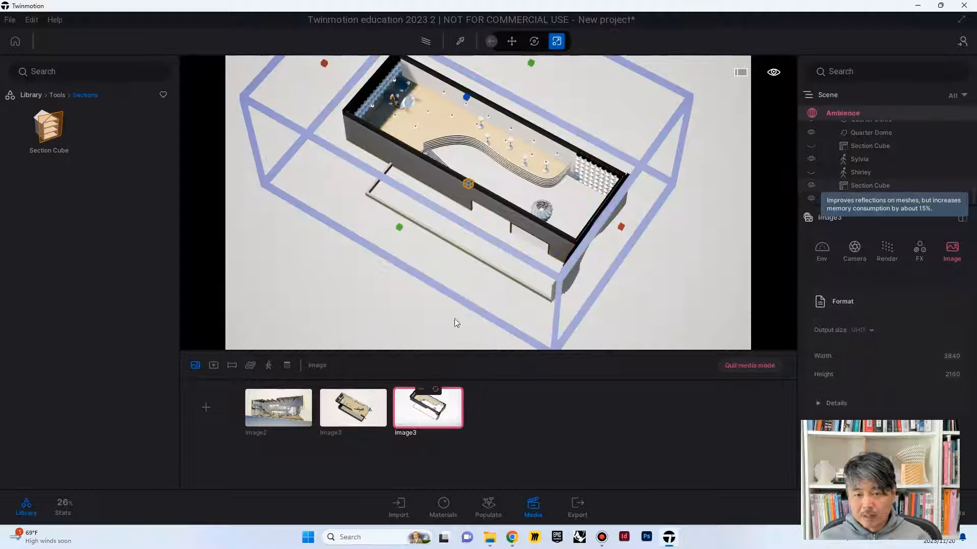
{"action": "left_click", "coordinate": [726, 122]}
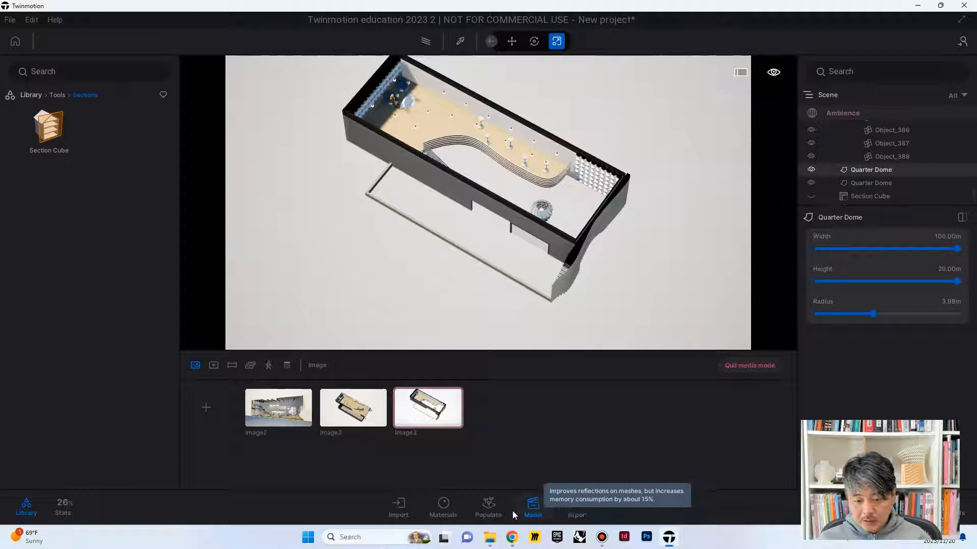
{"action": "left_click", "coordinate": [577, 505]}
{"action": "left_click", "coordinate": [726, 474]}
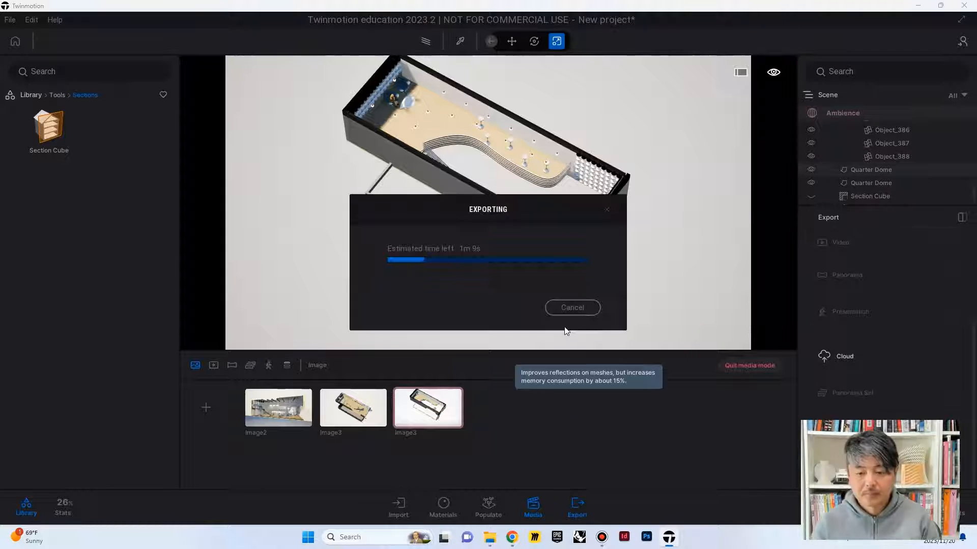
{"action": "left_click", "coordinate": [582, 309]}
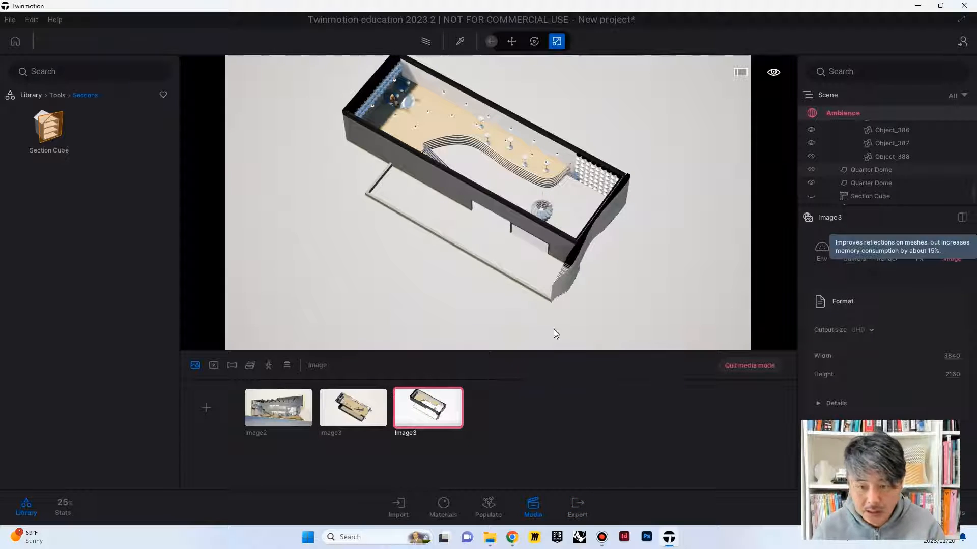
Step: Change the roof-spanning Section Cube's cut color to the stored yellow and reduce its cut thickness
{"action": "left_click", "coordinate": [871, 183]}
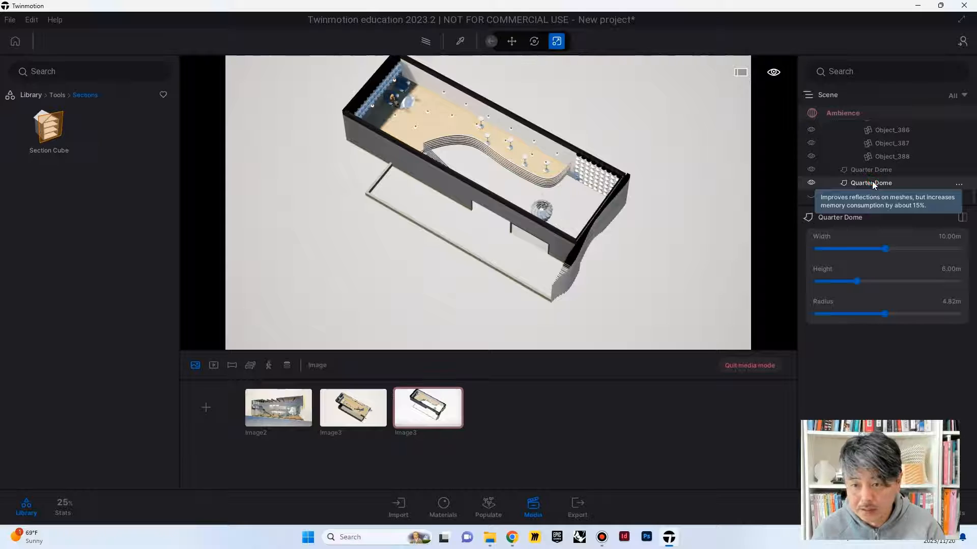
{"action": "scroll", "coordinate": [891, 171], "scroll_direction": "down", "scroll_amount": 2}
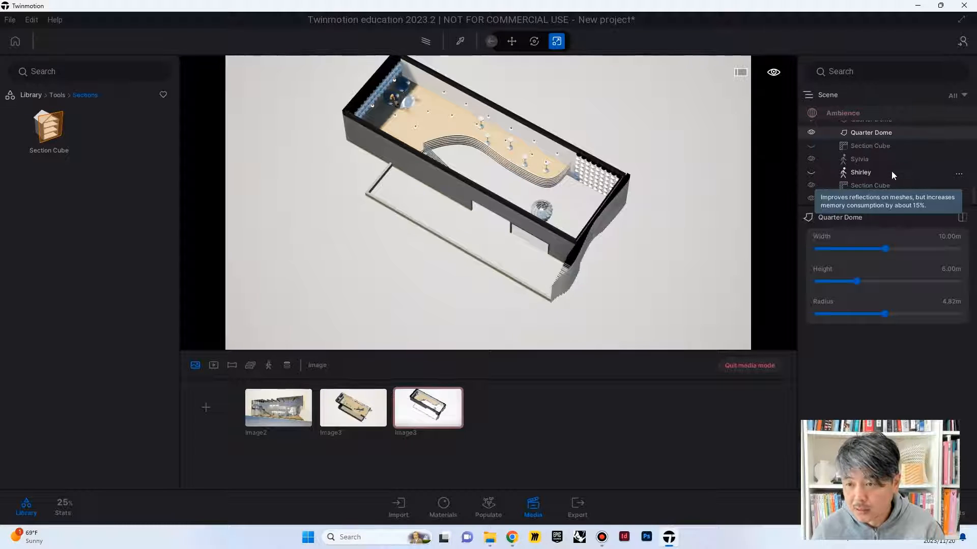
{"action": "left_click", "coordinate": [865, 186]}
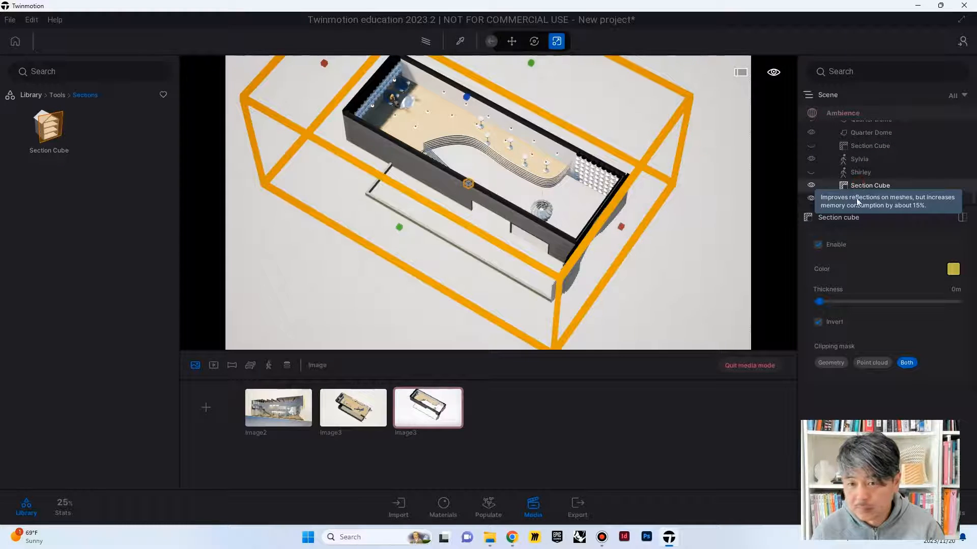
{"action": "left_click", "coordinate": [858, 202]}
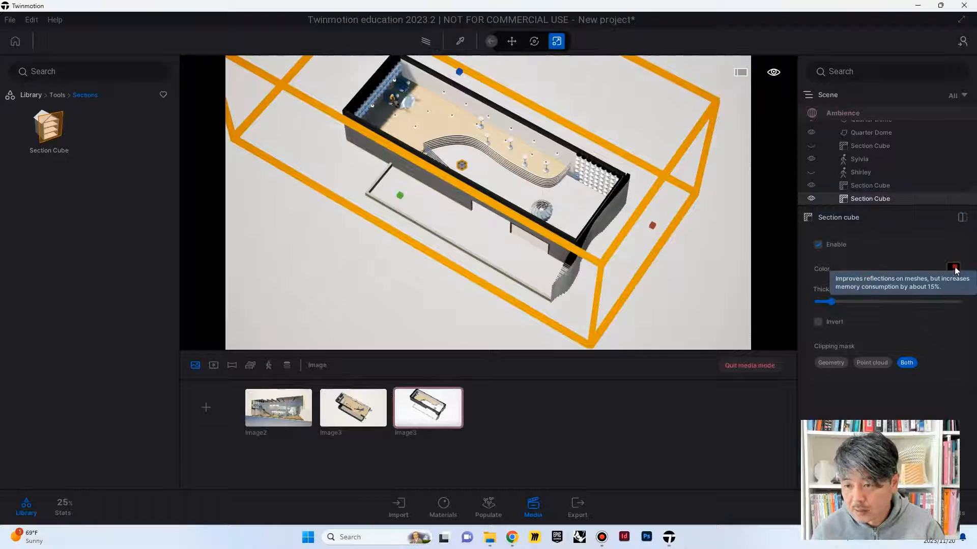
{"action": "left_click", "coordinate": [953, 268]}
{"action": "left_click", "coordinate": [591, 261]}
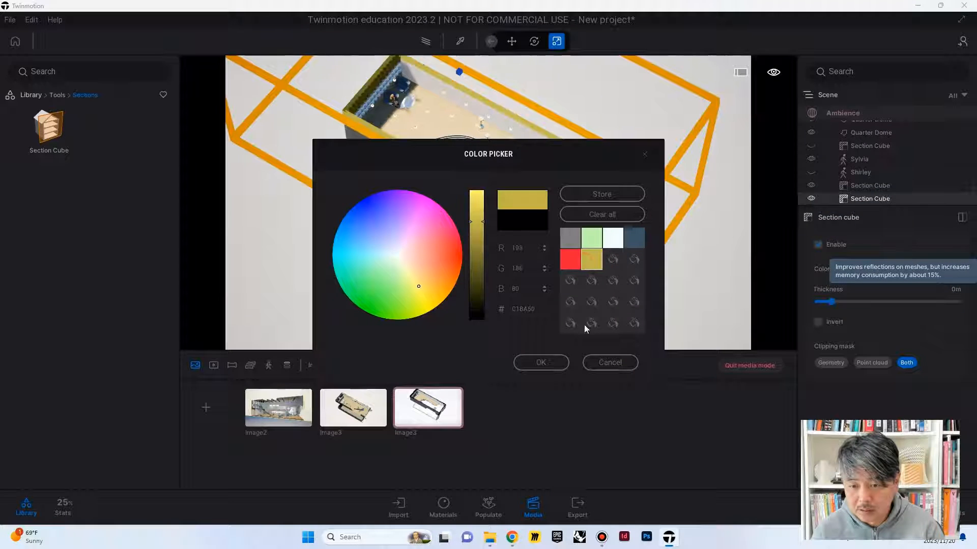
{"action": "left_click", "coordinate": [539, 363]}
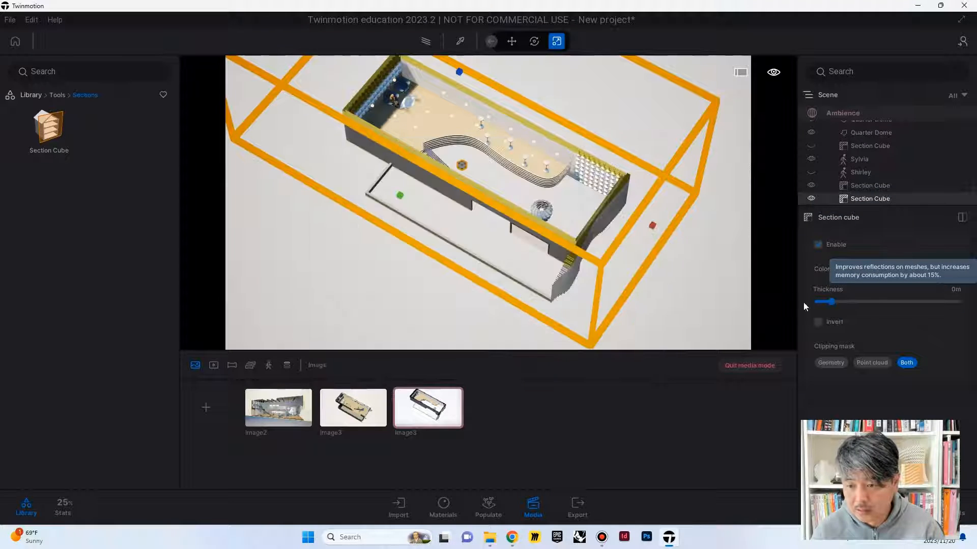
{"action": "left_click_drag", "start_coordinate": [832, 303], "coordinate": [821, 303]}
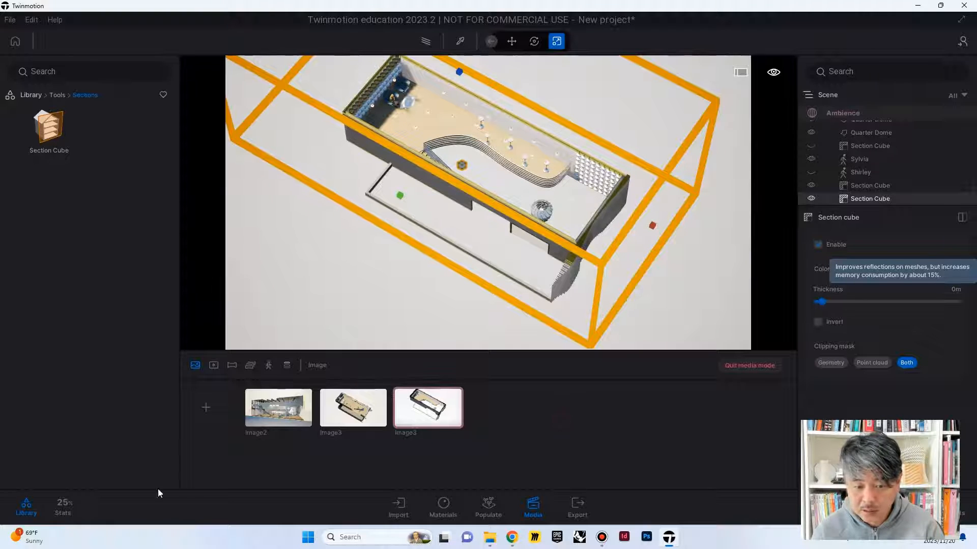
Step: Export the duplicated Image3, clear the open windows off the desktop and launch Photoshop
{"action": "left_click", "coordinate": [577, 506]}
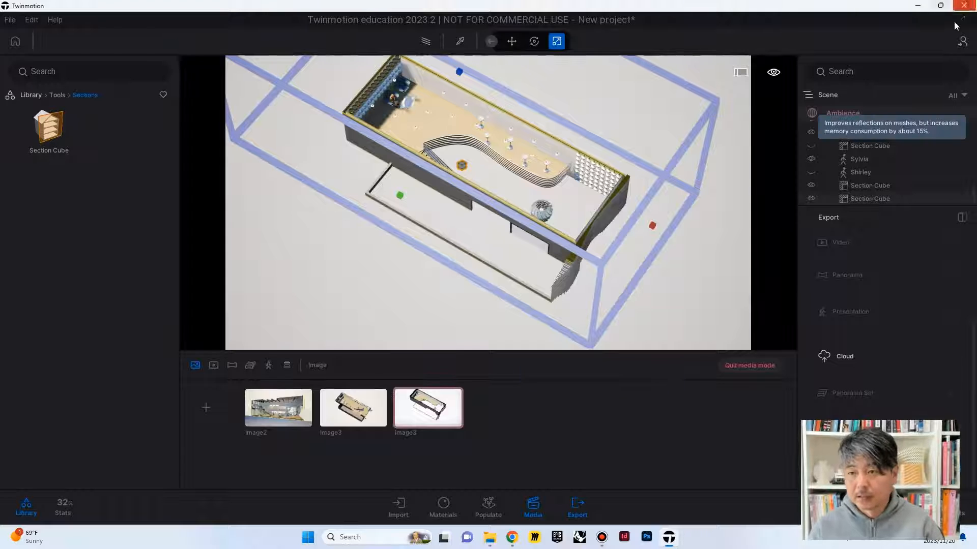
{"action": "left_click", "coordinate": [914, 6]}
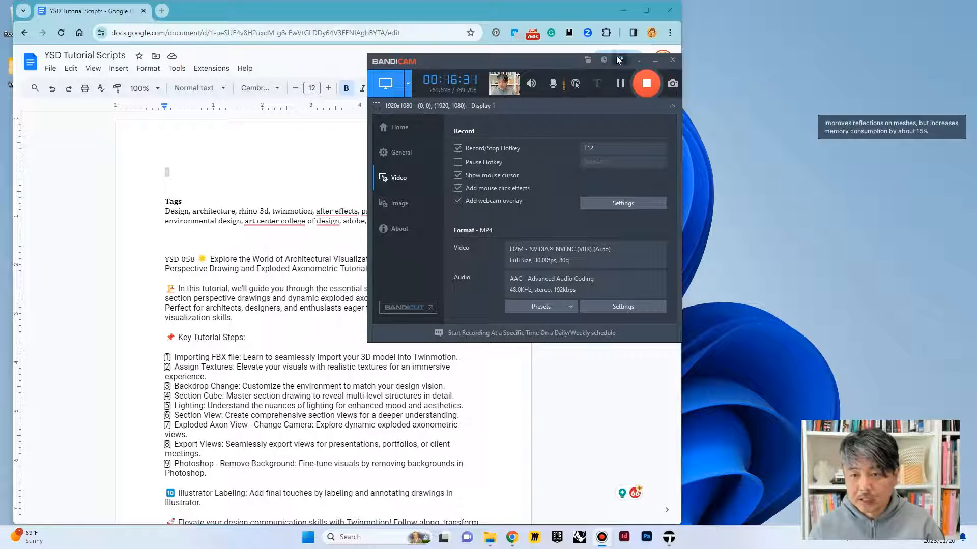
{"action": "left_click", "coordinate": [640, 60]}
{"action": "left_click", "coordinate": [623, 10]}
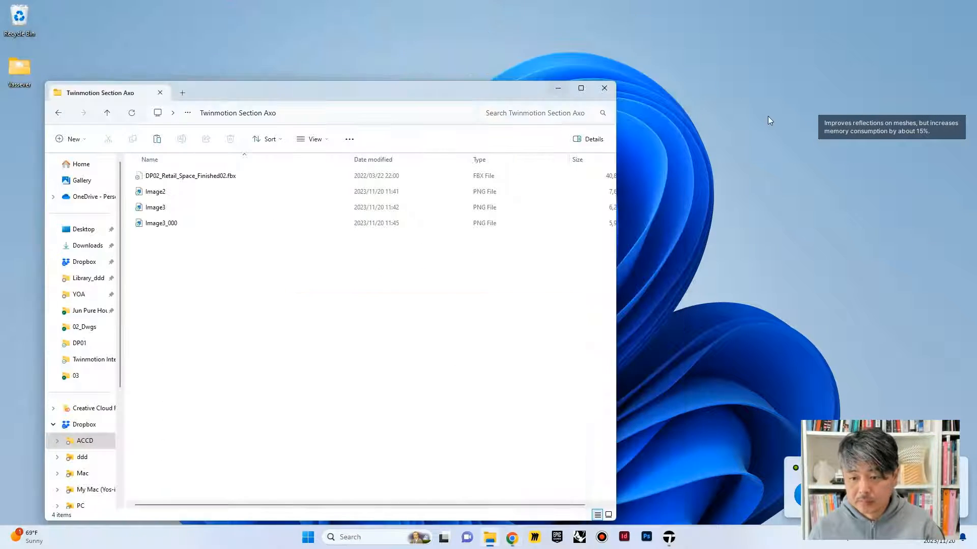
{"action": "left_click", "coordinate": [557, 92]}
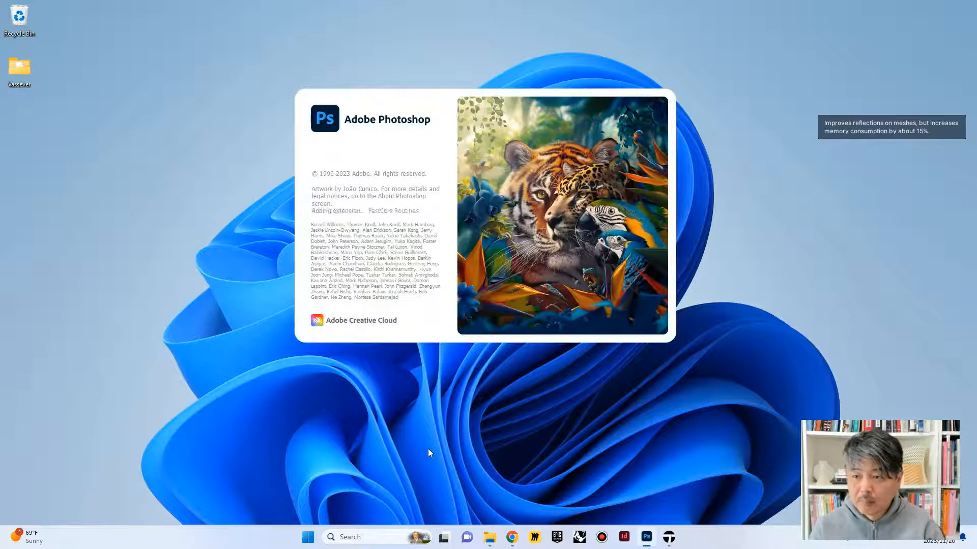
Step: Review the exported Image2, Image3 and Image3_000 renders in the Twinmotion Section Axo folder, and close the image viewer
{"action": "left_click", "coordinate": [495, 538]}
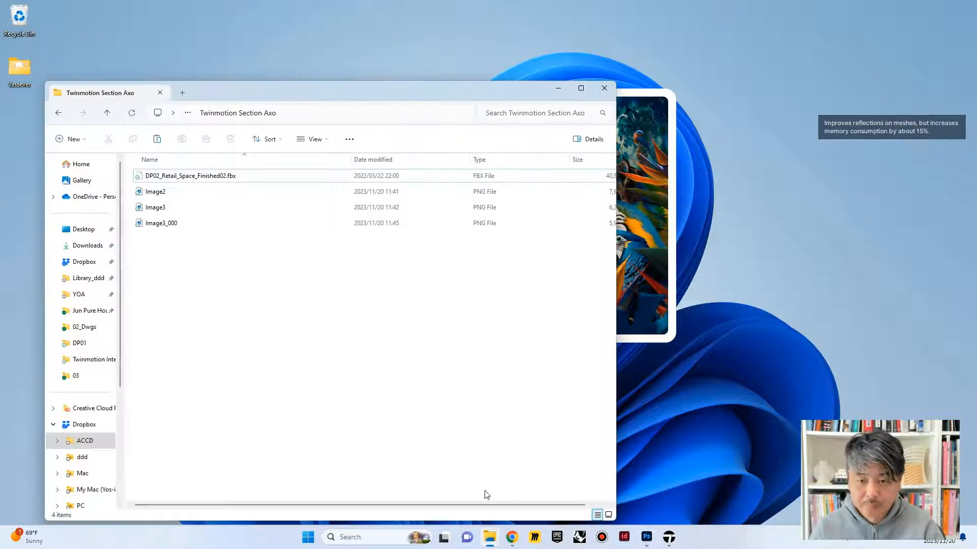
{"action": "left_click", "coordinate": [157, 193]}
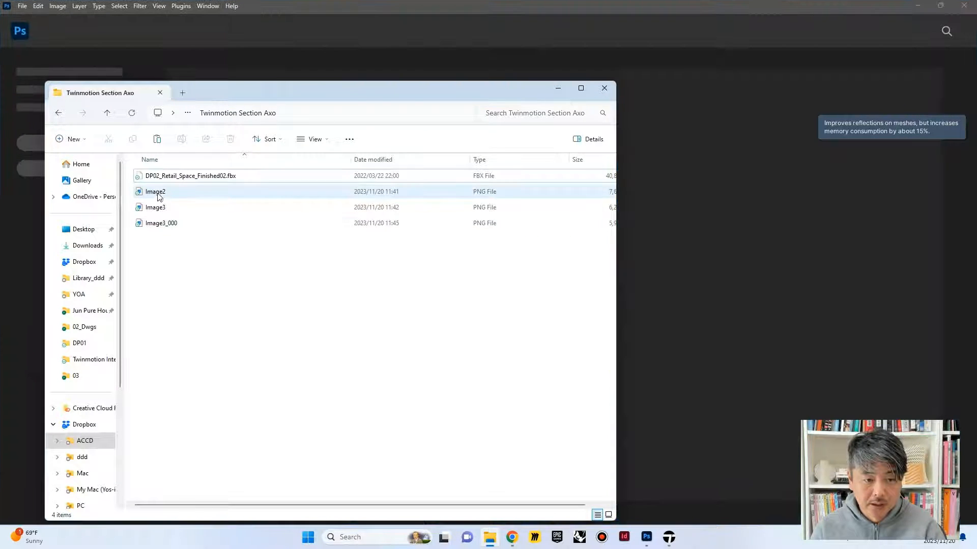
{"action": "double_click", "coordinate": [158, 193]}
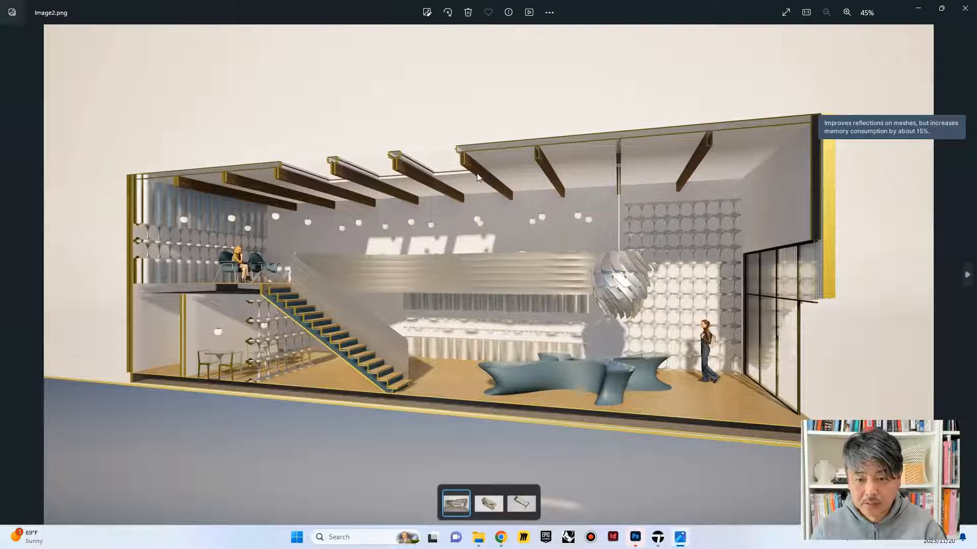
{"action": "key", "text": "Right"}
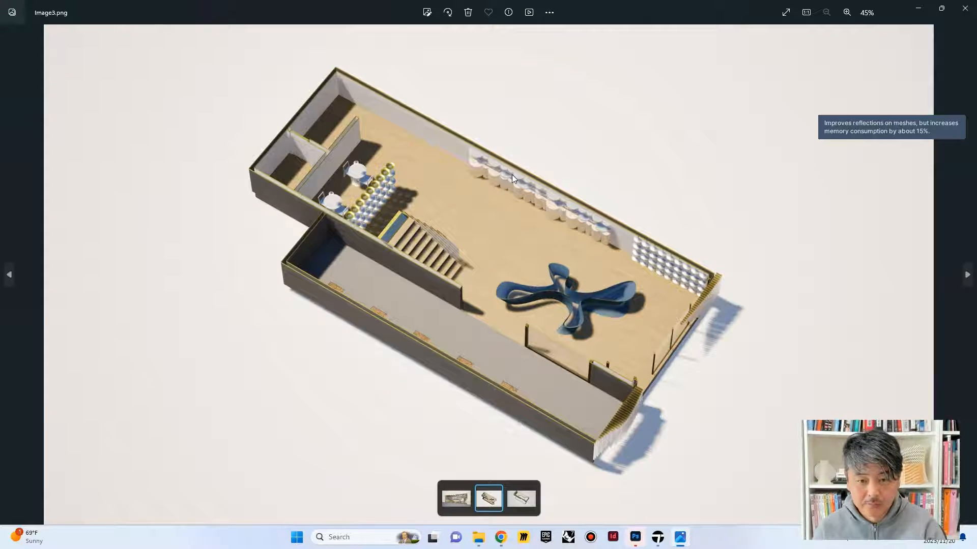
{"action": "key", "text": "Right"}
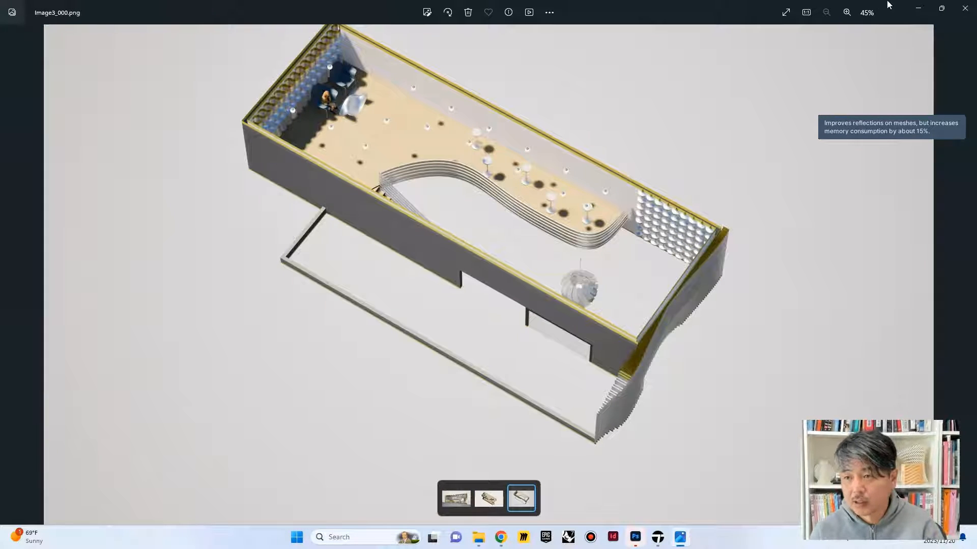
{"action": "left_click", "coordinate": [965, 8]}
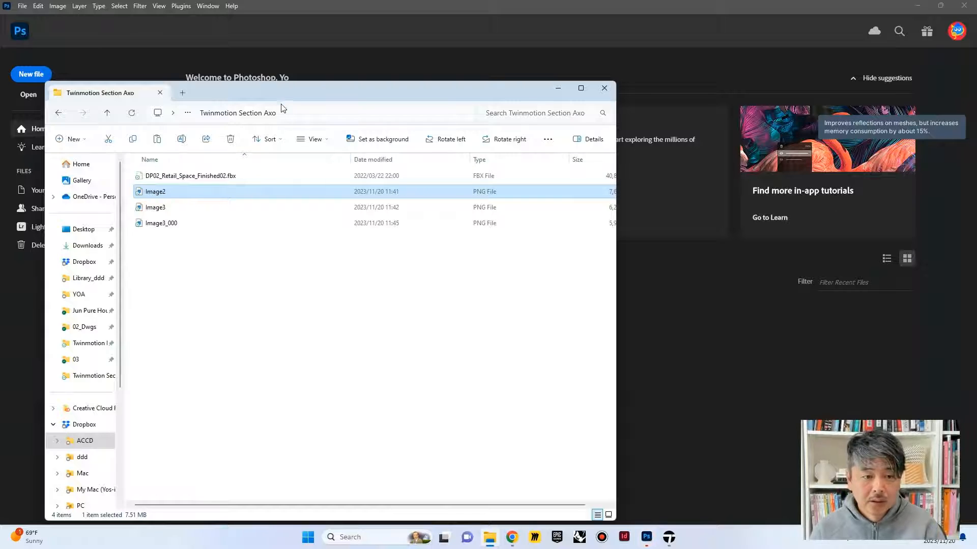
Step: Open Image2, Image3 and Image3_000 from the Twinmotion Section Axo folder in Photoshop
{"action": "left_click_drag", "start_coordinate": [326, 93], "coordinate": [752, 138]}
{"action": "left_click", "coordinate": [606, 269], "text": "shift"}
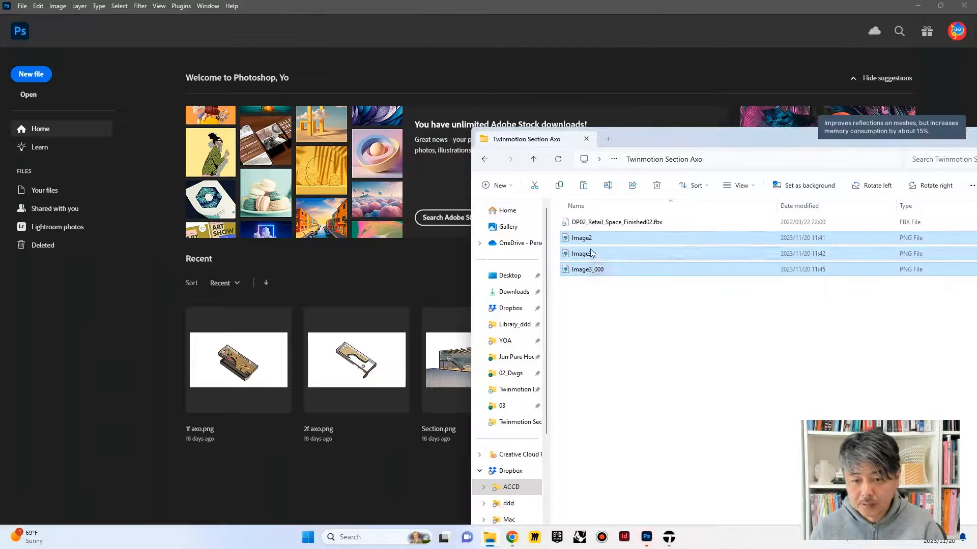
{"action": "left_click_drag", "start_coordinate": [589, 239], "coordinate": [260, 71]}
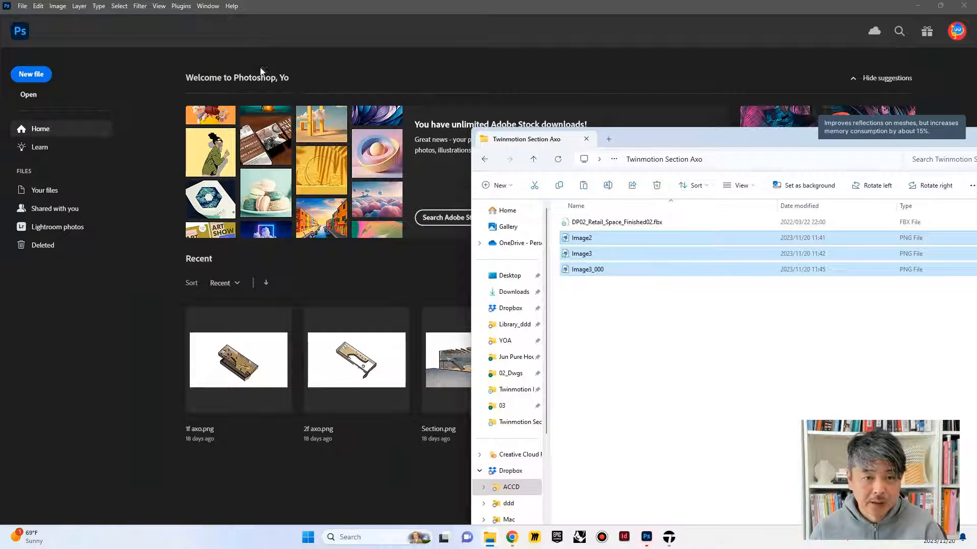
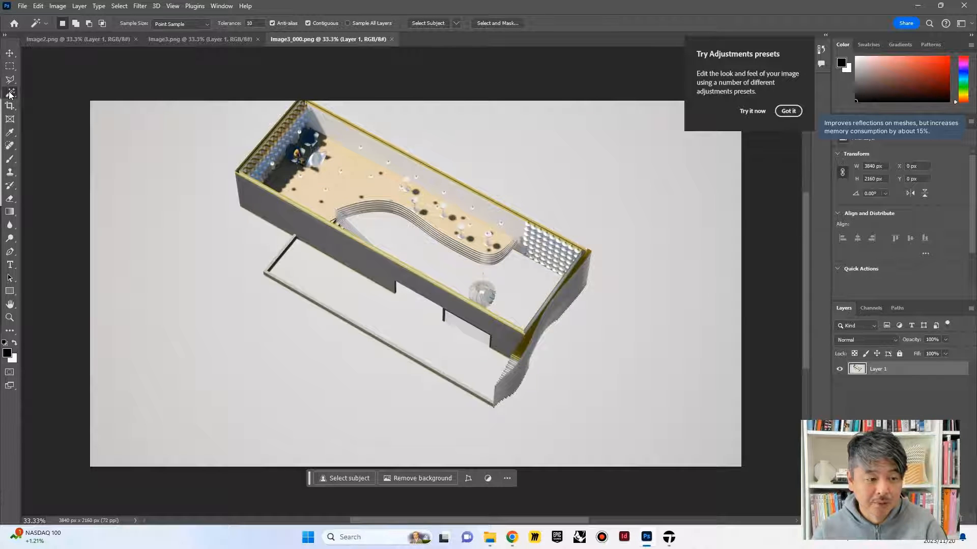
Step: Select the grey background around and inside the building in Image3_000 with the Magic Wand and delete it
{"action": "key", "text": "v"}
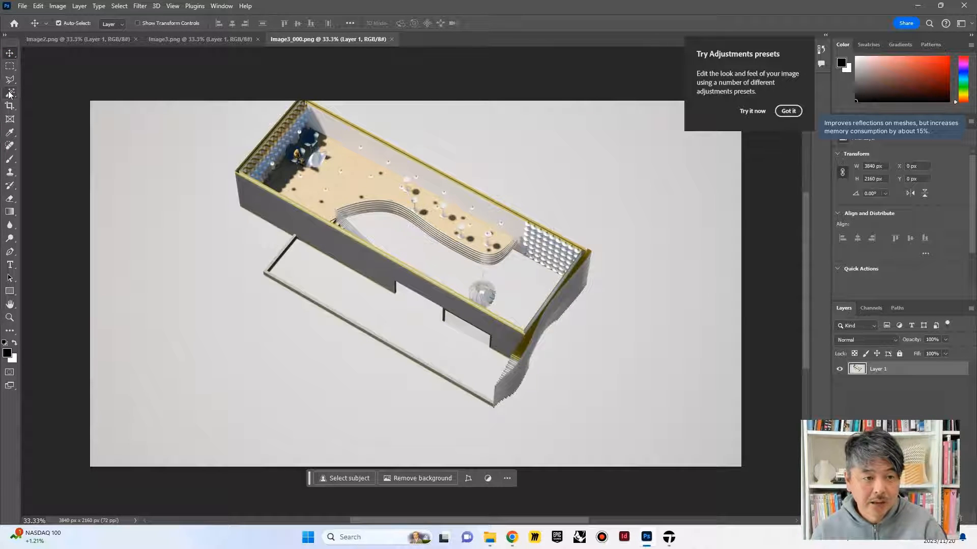
{"action": "left_click", "coordinate": [9, 93]}
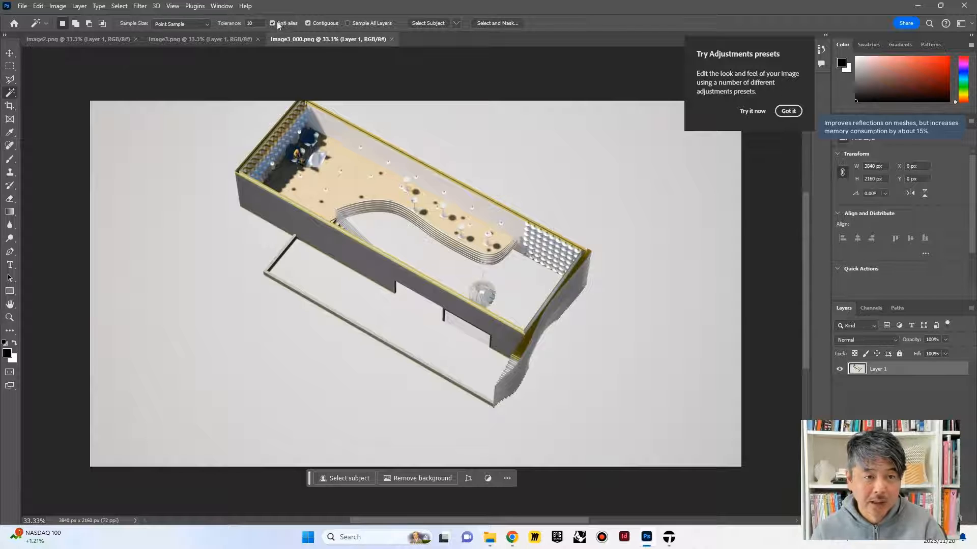
{"action": "left_click", "coordinate": [191, 151]}
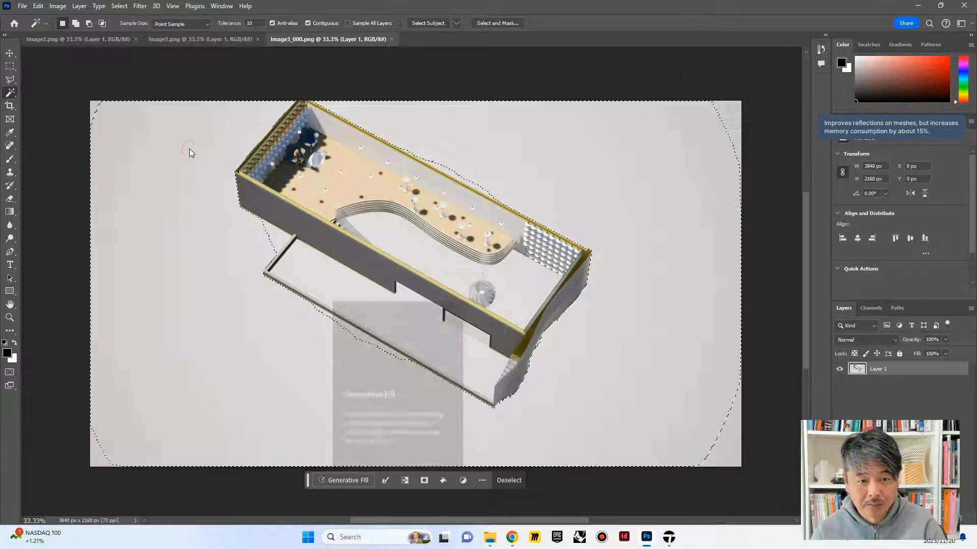
{"action": "left_click", "coordinate": [735, 109], "text": "shift"}
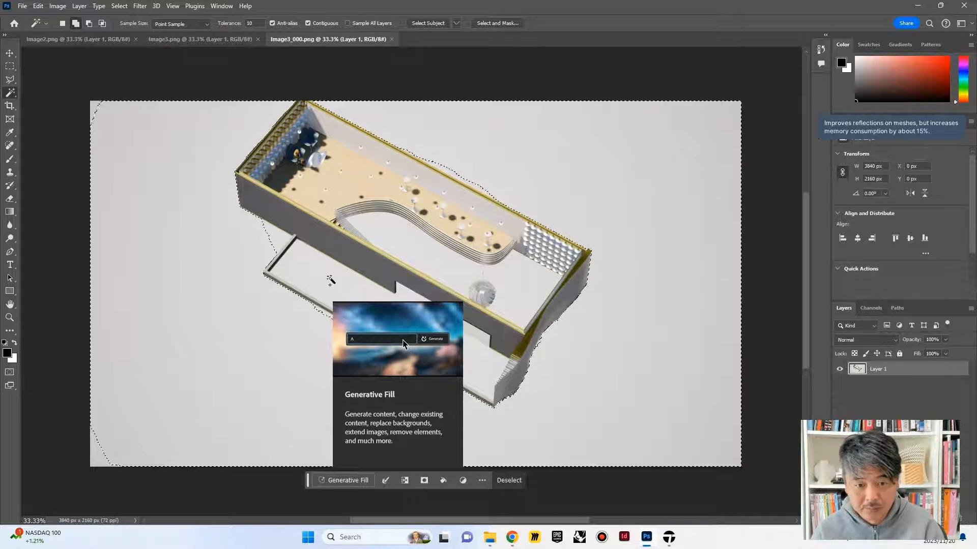
{"action": "left_click", "coordinate": [405, 254], "text": "shift"}
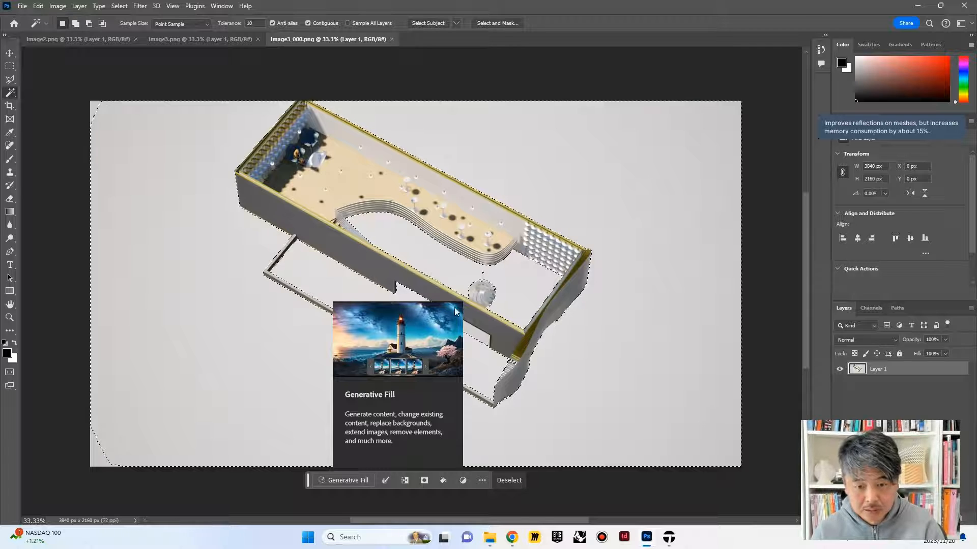
{"action": "left_click", "coordinate": [98, 457], "text": "shift"}
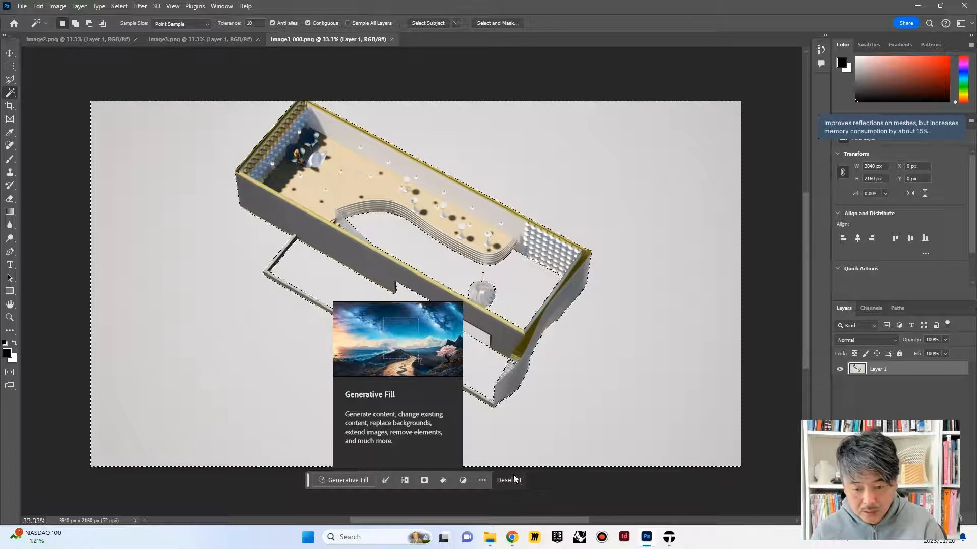
{"action": "key", "text": "Delete"}
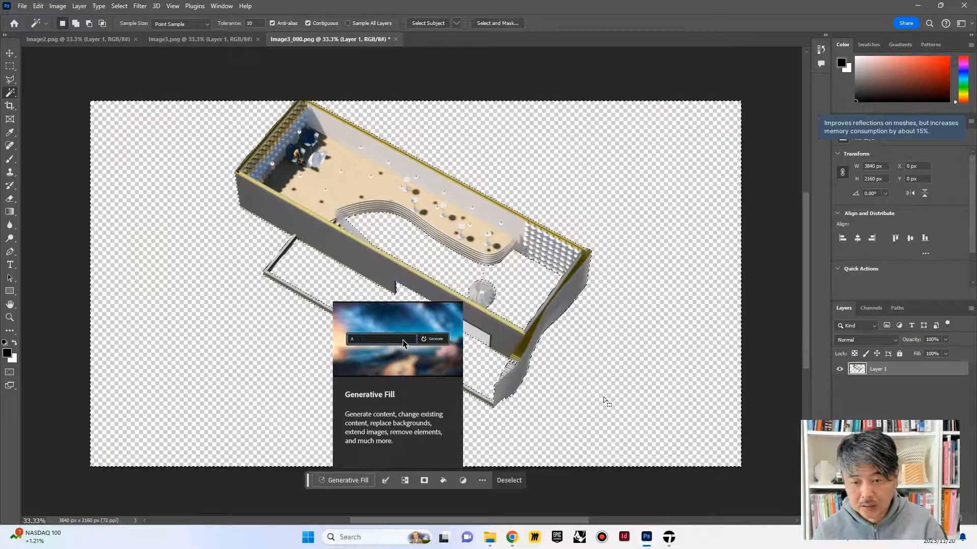
{"action": "key", "text": "ctrl+d"}
Step: Delete the leftover background patch in the opening of the front wall in Image3_000 and save the image
{"action": "left_click", "coordinate": [466, 329]}
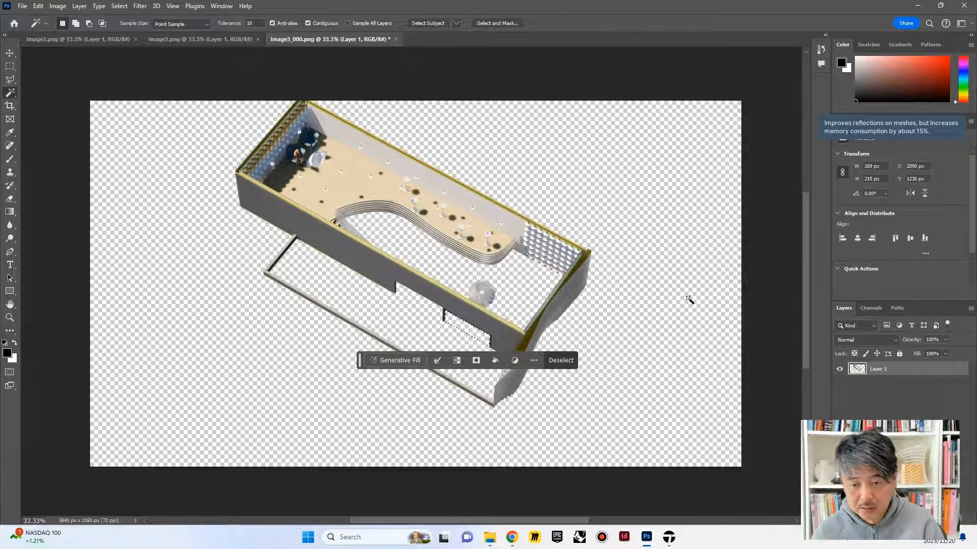
{"action": "left_click", "coordinate": [658, 291]}
{"action": "key", "text": "ctrl+d"}
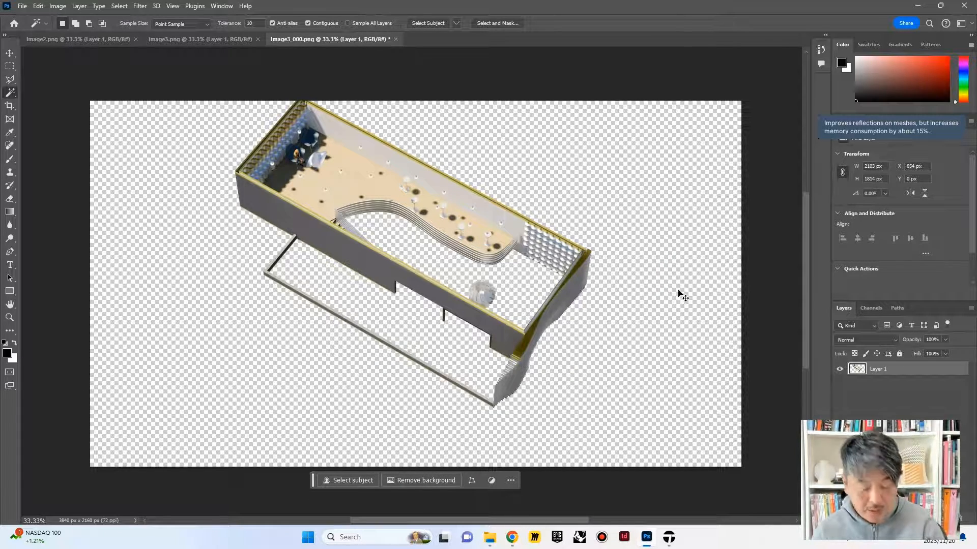
{"action": "key", "text": "ctrl+s"}
Step: Switch to Image3, select the off-white background around the building with the Magic Wand and delete it
{"action": "left_click", "coordinate": [200, 39]}
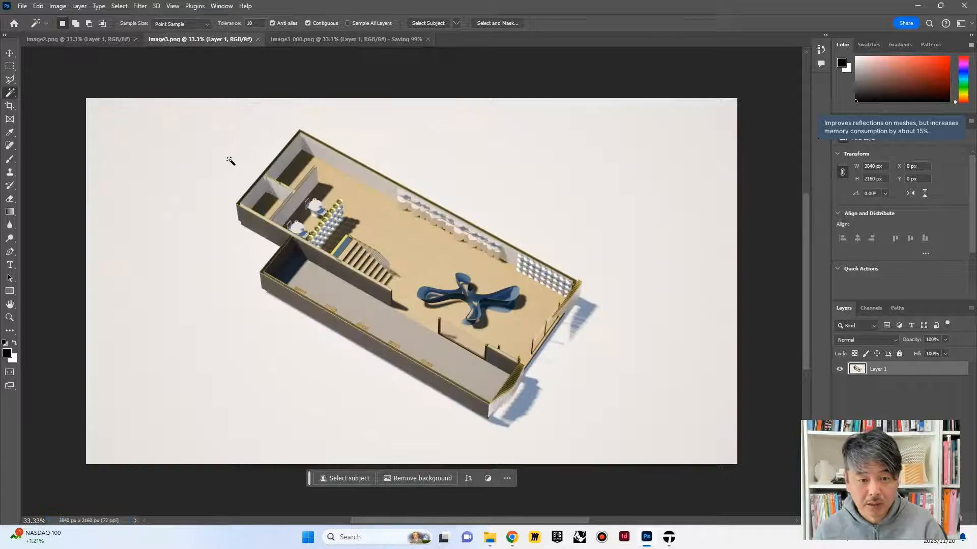
{"action": "left_click", "coordinate": [235, 191]}
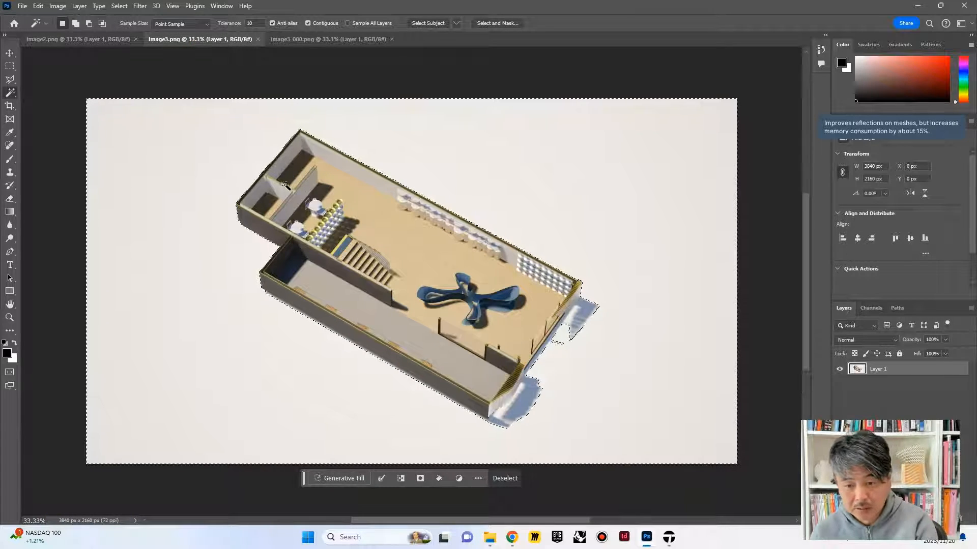
{"action": "key", "text": "Delete"}
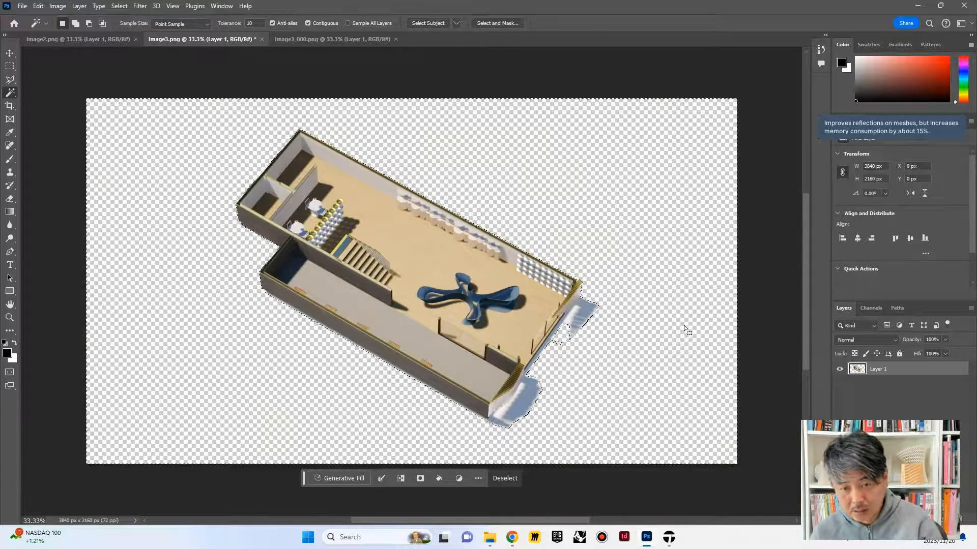
Step: Clear the leftover light background patches between the building's entrance end and its blue shadows, and deselect
{"action": "left_click", "coordinate": [580, 313]}
{"action": "left_click", "coordinate": [575, 311]}
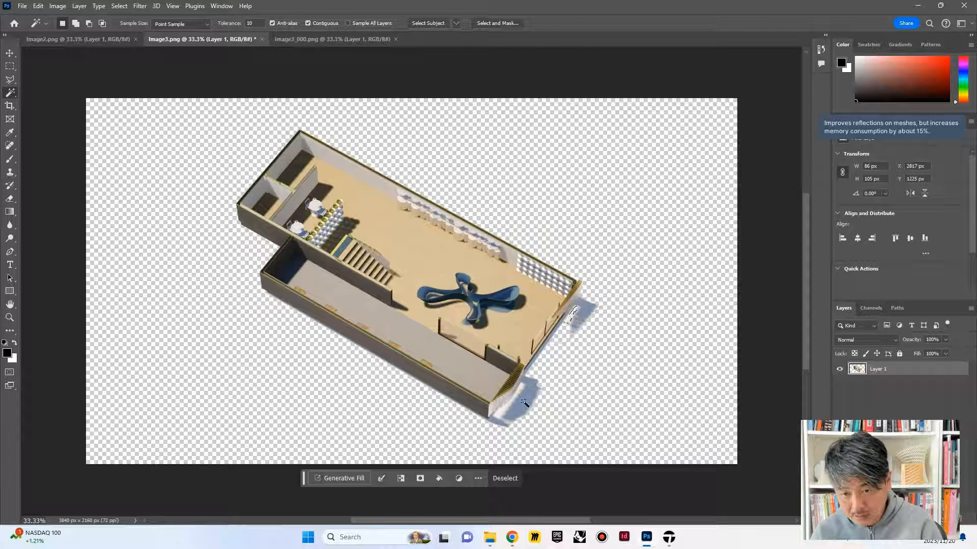
{"action": "left_click", "coordinate": [516, 426], "text": "shift"}
{"action": "key", "text": "ctrl+d"}
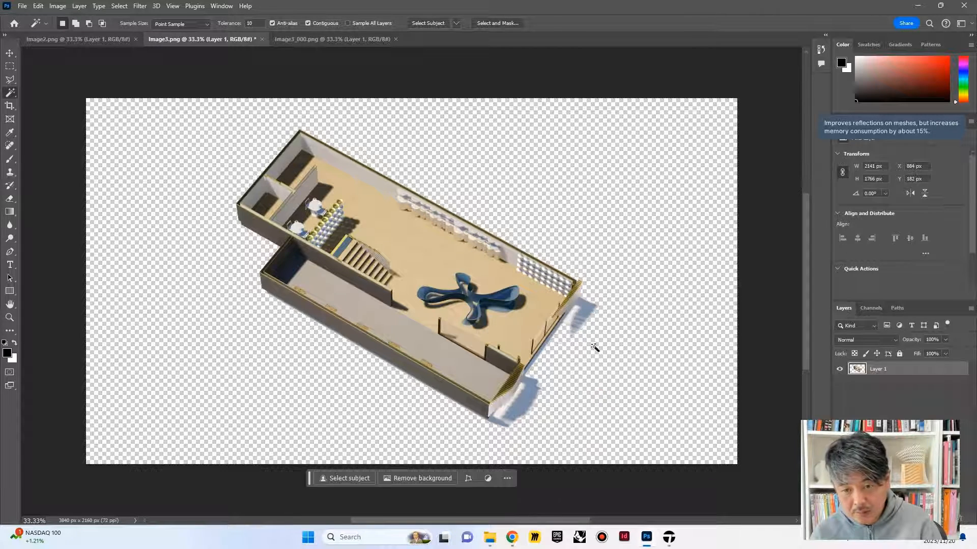
{"action": "left_click", "coordinate": [569, 324]}
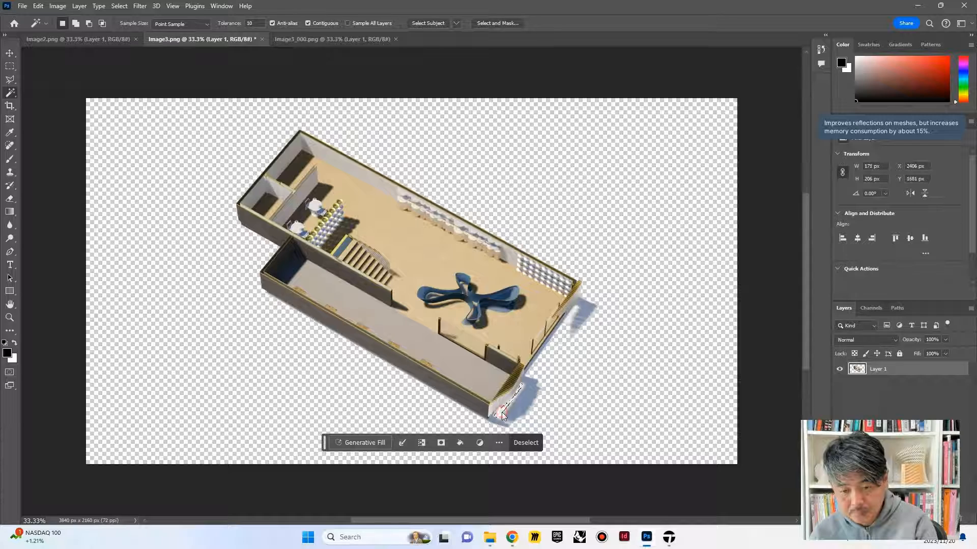
{"action": "left_click", "coordinate": [590, 386]}
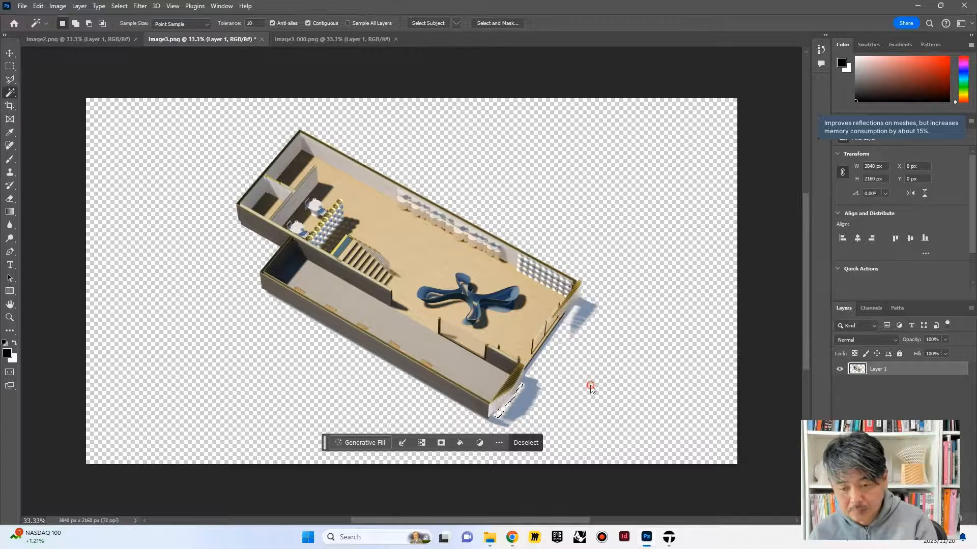
{"action": "left_click", "coordinate": [634, 351]}
{"action": "key", "text": "ctrl+d"}
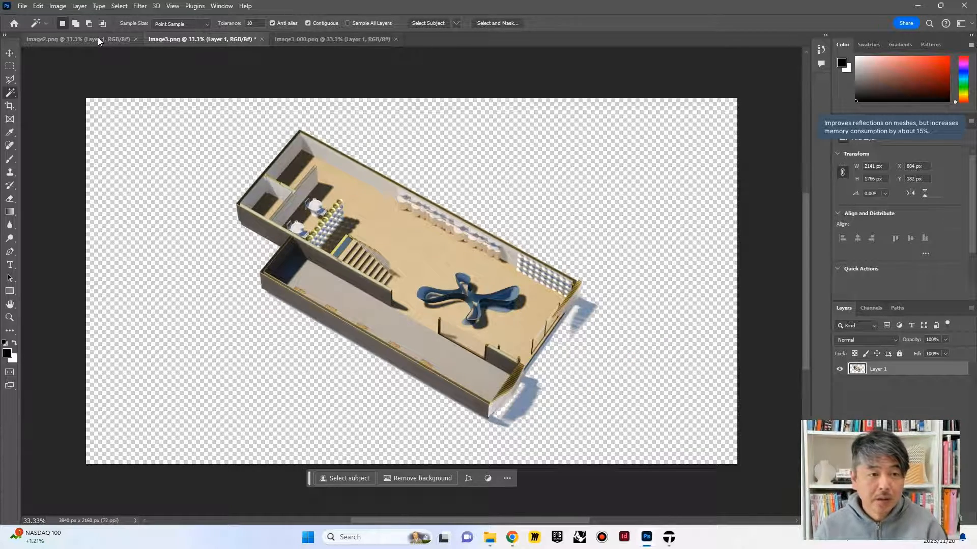
Step: Switch to Image2, set the Magic Wand tolerance to 5 and select the beige background above the roof
{"action": "left_click", "coordinate": [76, 39]}
{"action": "left_click", "coordinate": [330, 151]}
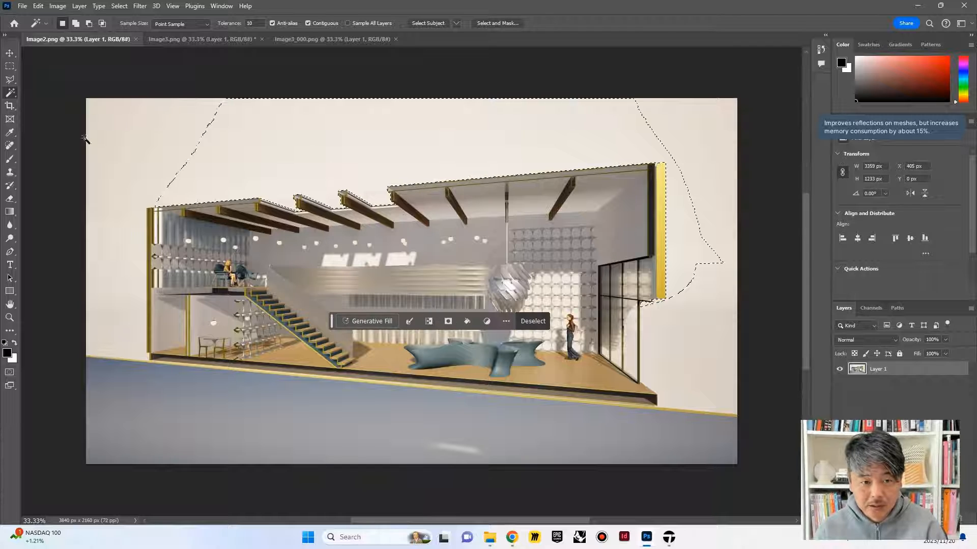
{"action": "left_click", "coordinate": [112, 157], "text": "shift"}
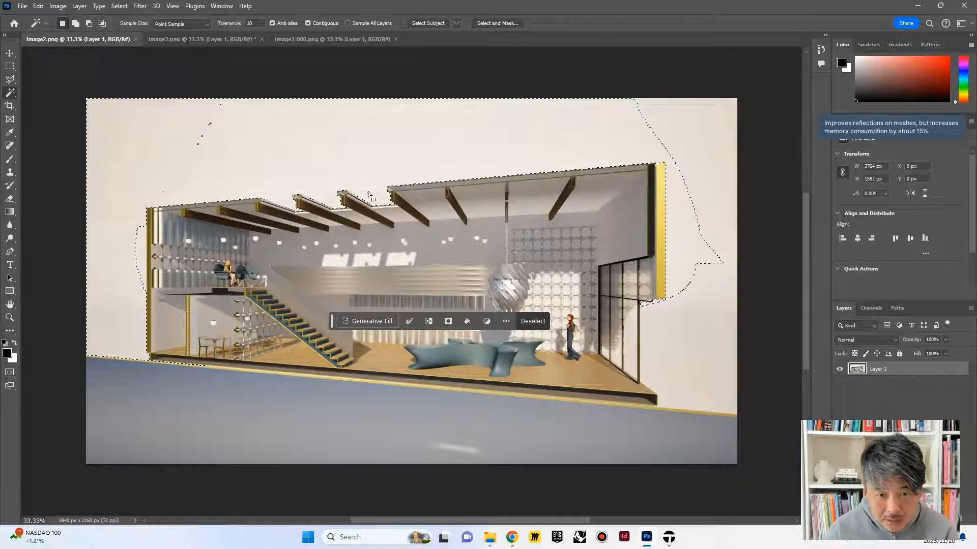
{"action": "left_click", "coordinate": [250, 23]}
{"action": "type", "text": "5"}
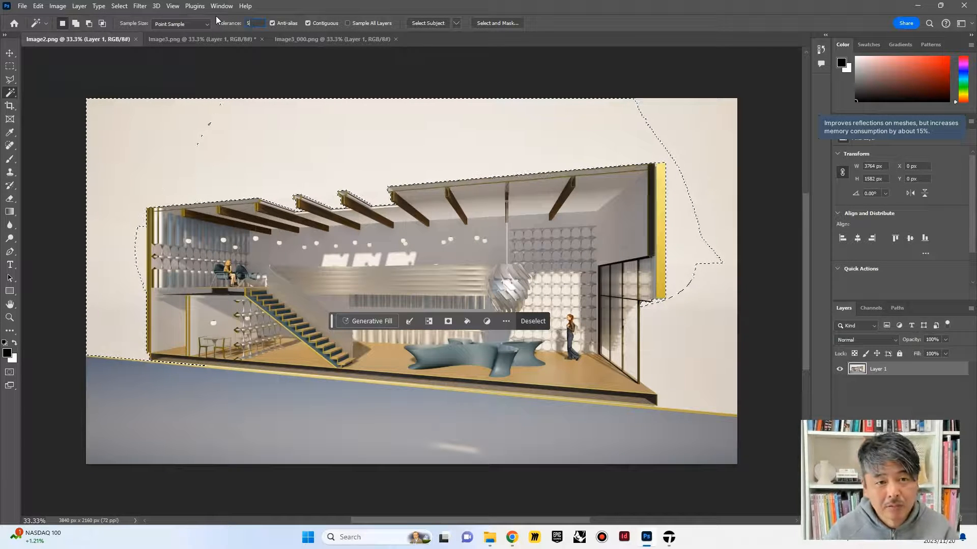
{"action": "left_click", "coordinate": [265, 153]}
{"action": "left_click", "coordinate": [265, 153]}
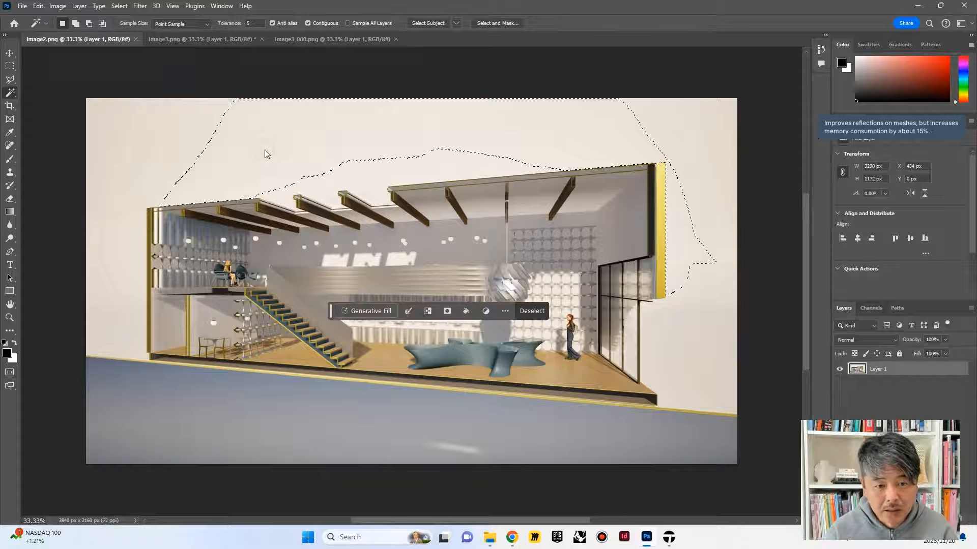
Step: Add the remaining beige background on both sides of the building and above the roof to the selection and delete it
{"action": "left_click", "coordinate": [135, 129], "text": "shift"}
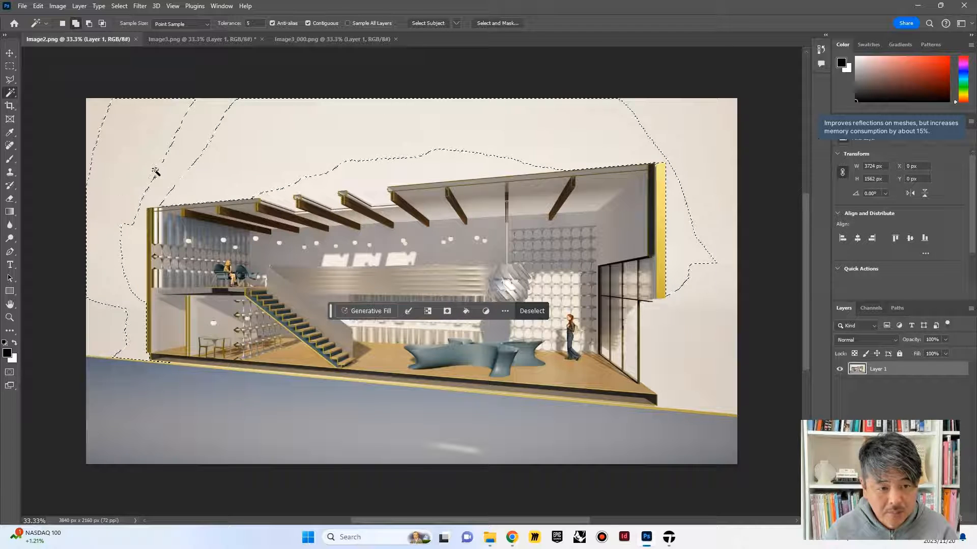
{"action": "left_click", "coordinate": [91, 124], "text": "shift"}
{"action": "left_click", "coordinate": [98, 318], "text": "shift"}
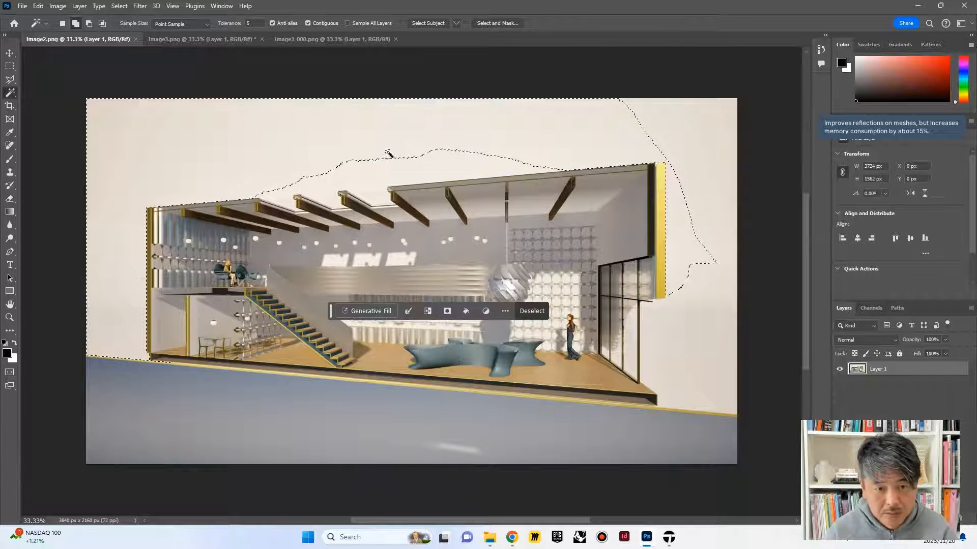
{"action": "left_click", "coordinate": [480, 164], "text": "shift"}
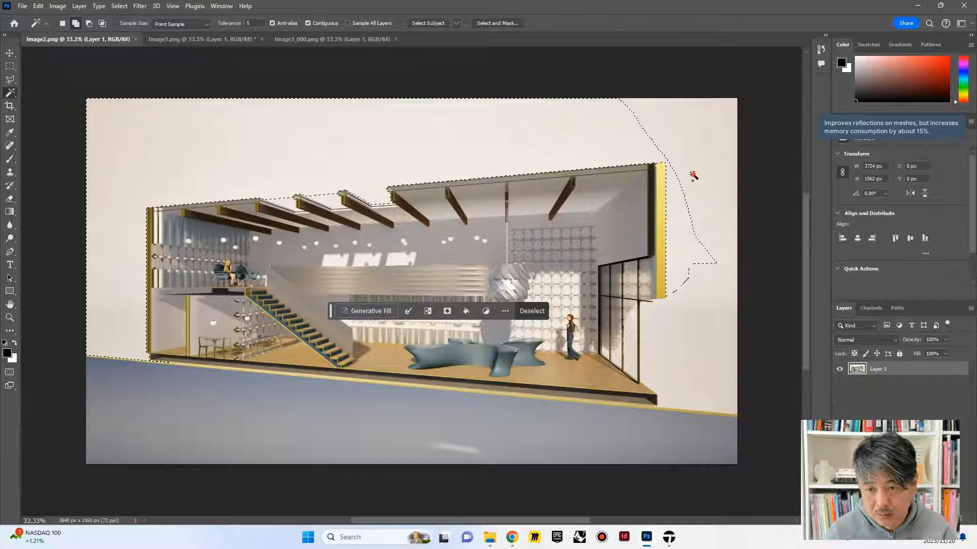
{"action": "left_click", "coordinate": [710, 365], "text": "shift"}
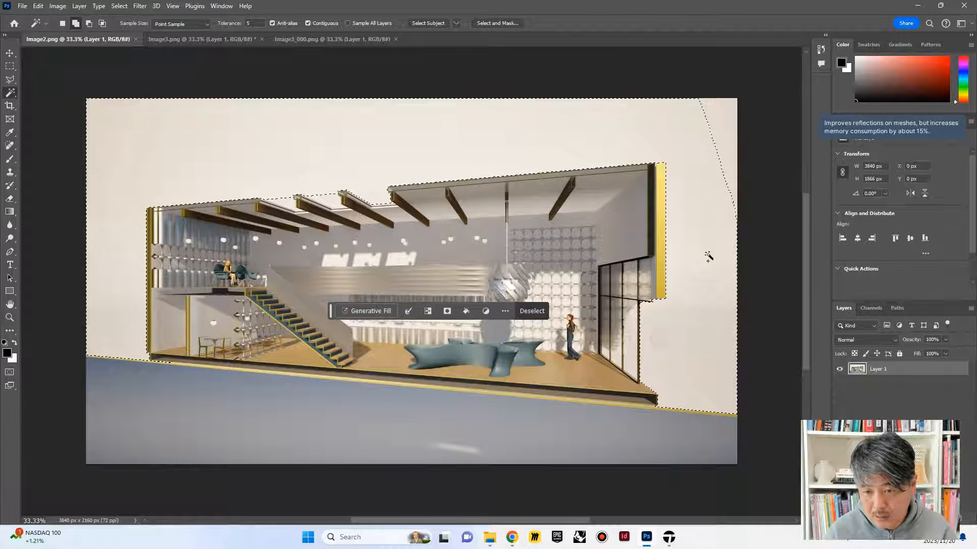
{"action": "left_click", "coordinate": [722, 119], "text": "shift"}
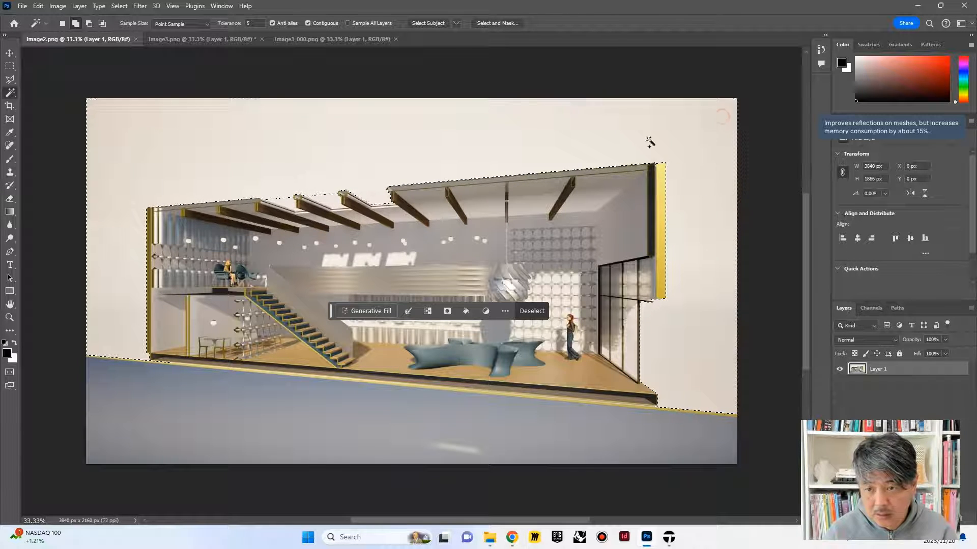
{"action": "left_click", "coordinate": [375, 200], "text": "alt"}
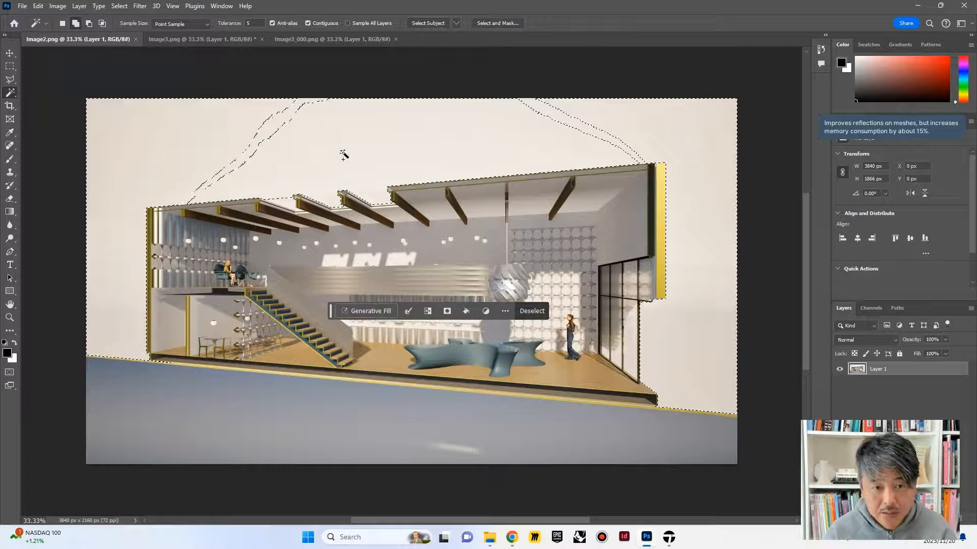
{"action": "left_click", "coordinate": [283, 117], "text": "shift"}
{"action": "left_click", "coordinate": [283, 118], "text": "shift"}
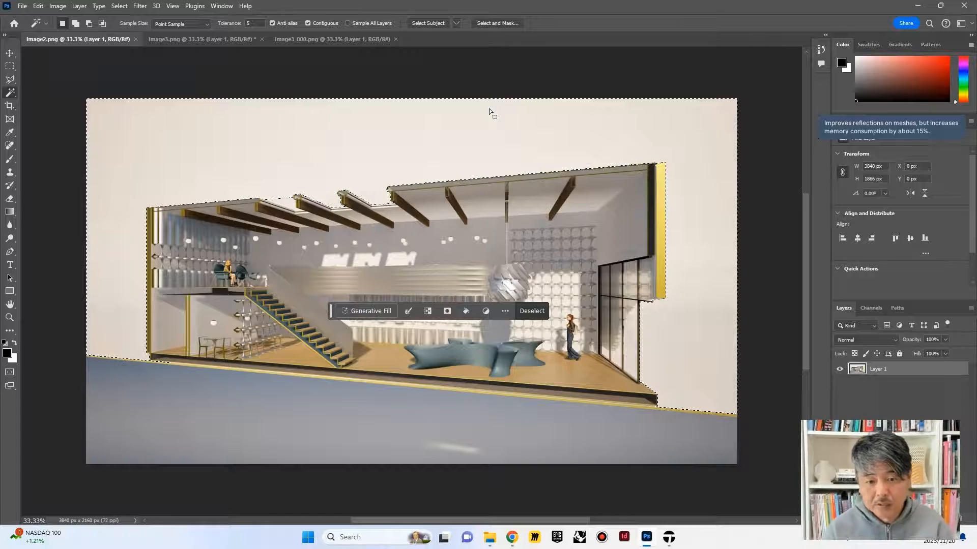
{"action": "key", "text": "Delete"}
{"action": "key", "text": "super+d"}
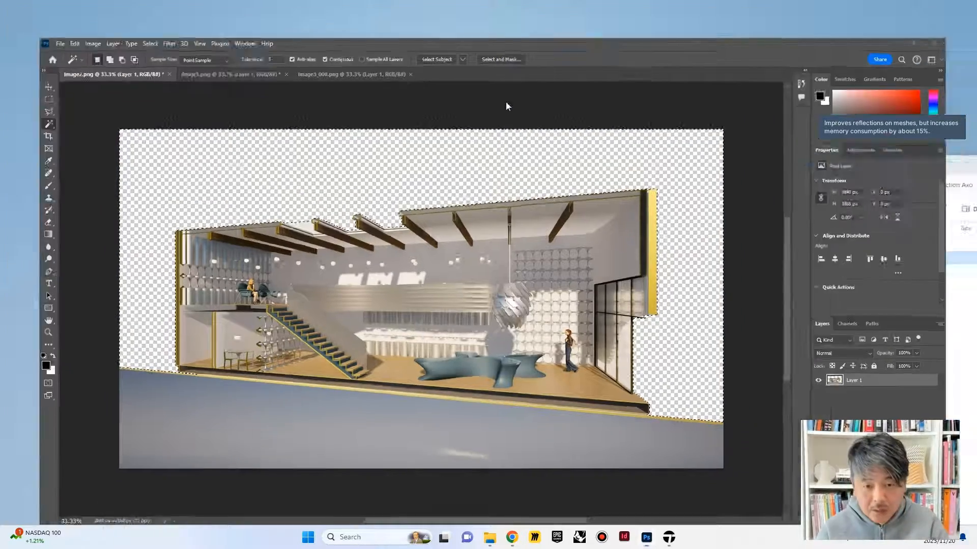
{"action": "left_click", "coordinate": [646, 541]}
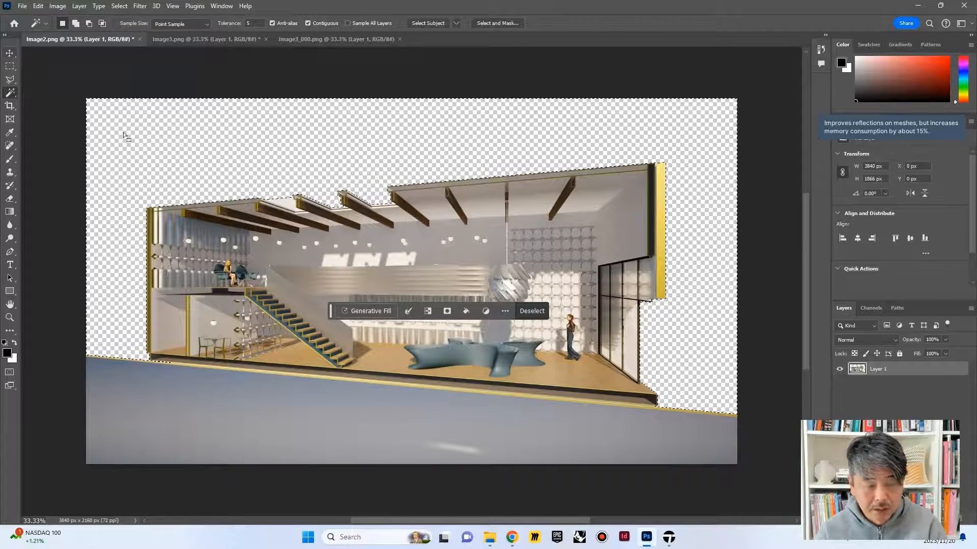
{"action": "key", "text": "super+d"}
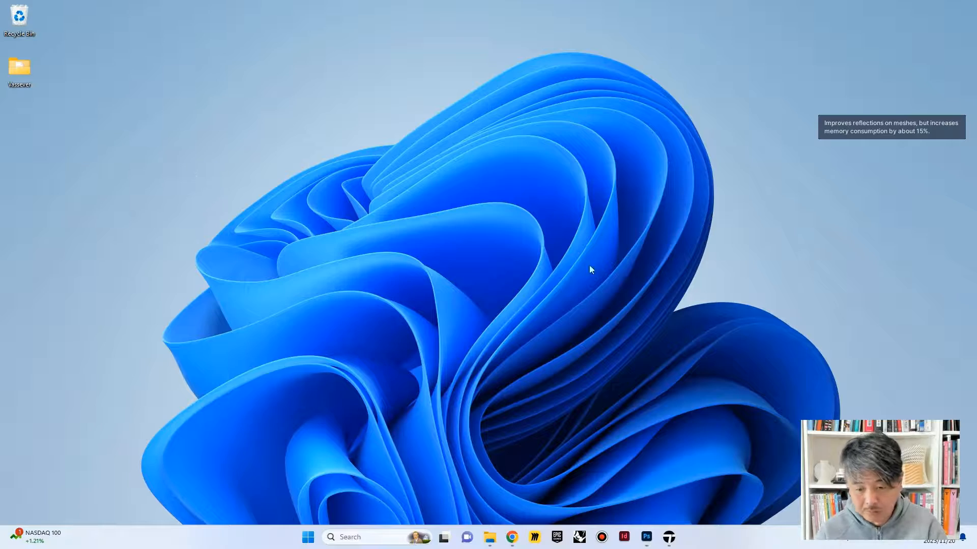
{"action": "key", "text": "super"}
{"action": "left_click", "coordinate": [646, 538]}
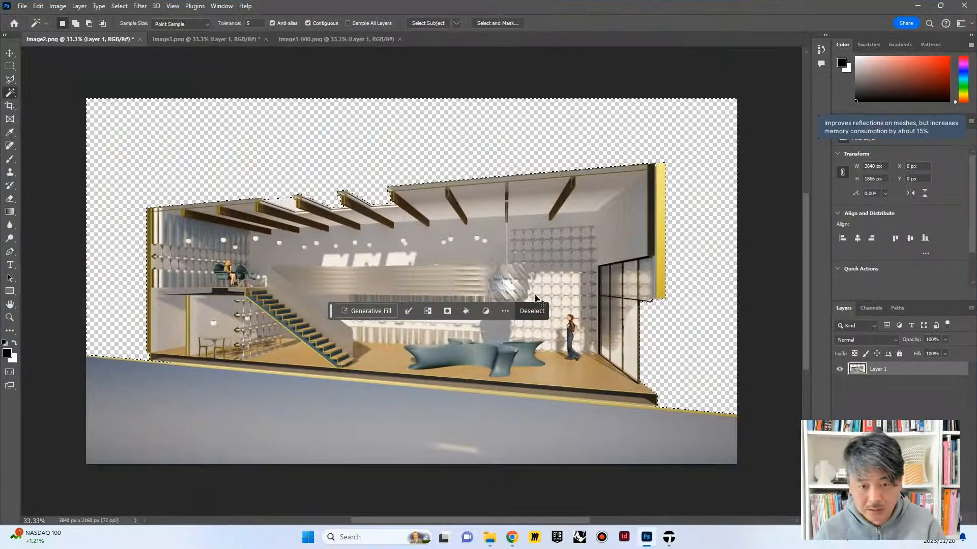
Step: Deselect the cleared background area and save Image2
{"action": "key", "text": "ctrl+d"}
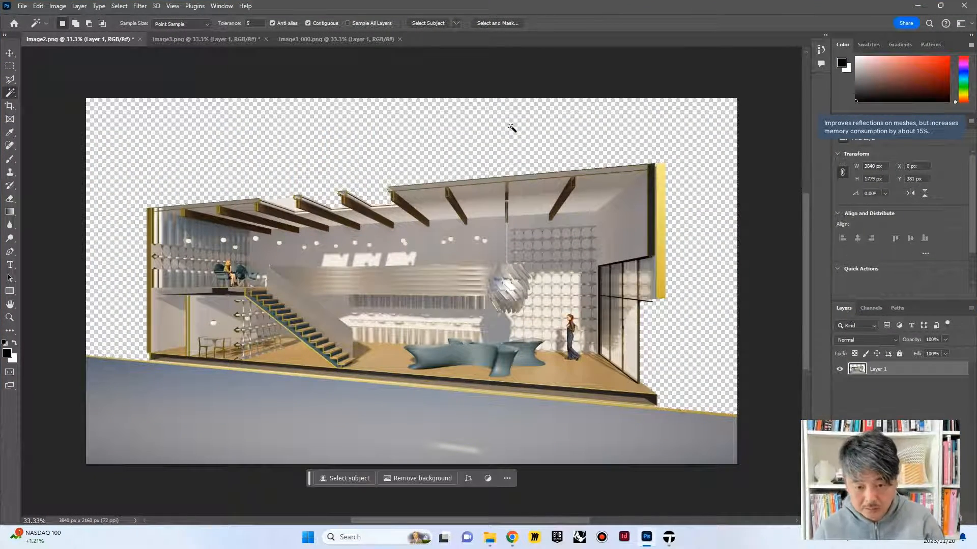
{"action": "key", "text": "ctrl+s"}
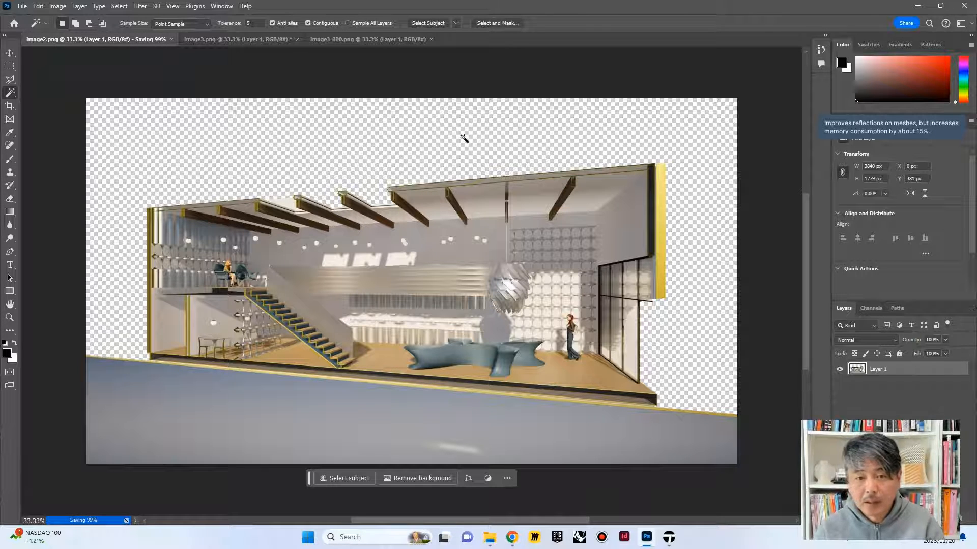
Step: Search the computer for Illustrator and launch Adobe Illustrator 2024
{"action": "left_click", "coordinate": [382, 538]}
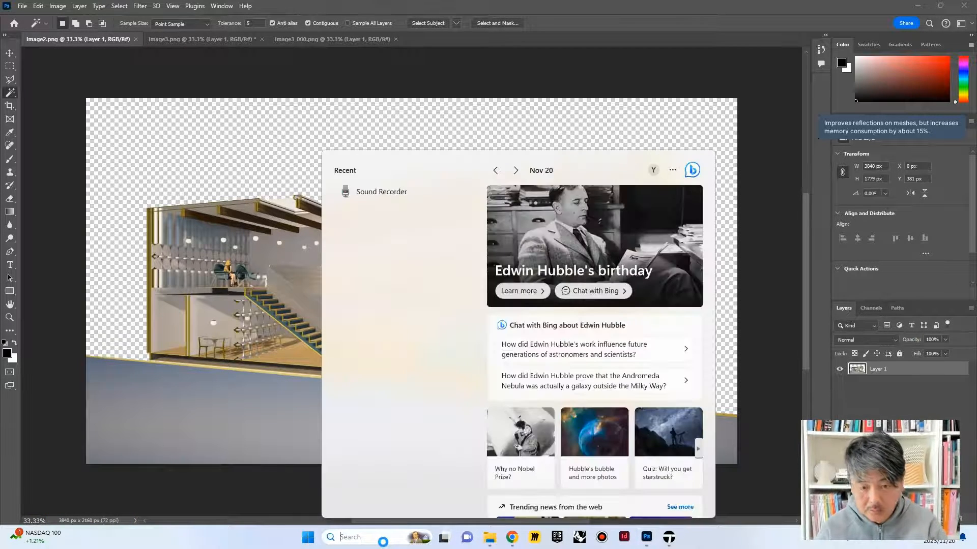
{"action": "type", "text": "ill"}
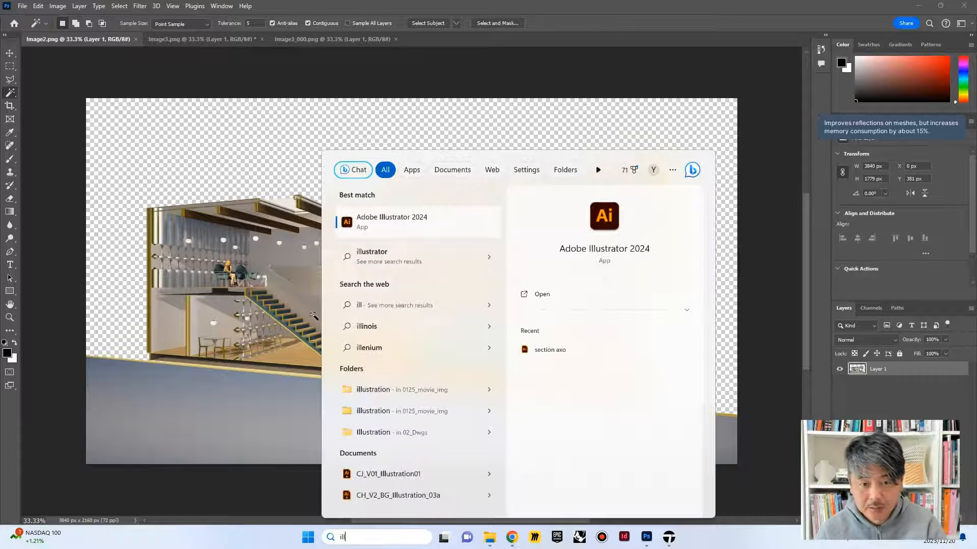
{"action": "left_click", "coordinate": [352, 223]}
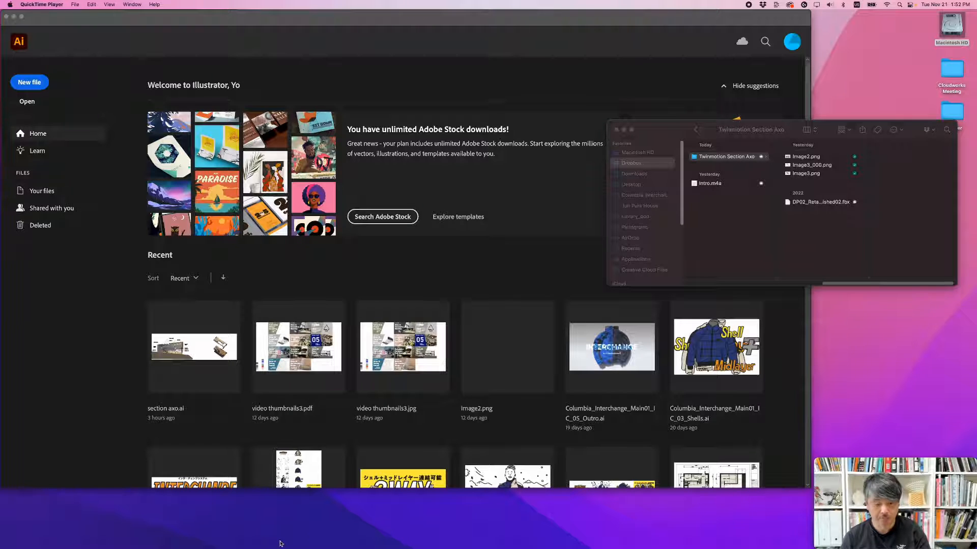
Step: Switch to Illustrator and create a new Web-Large document of 1920 x 1080 px in RGB colour
{"action": "mouse_move", "coordinate": [321, 548]}
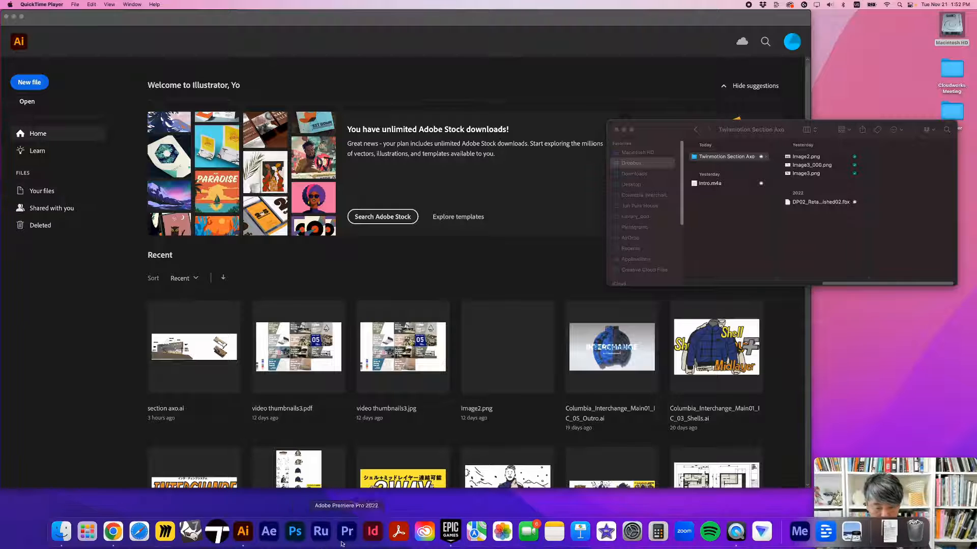
{"action": "left_click", "coordinate": [243, 532]}
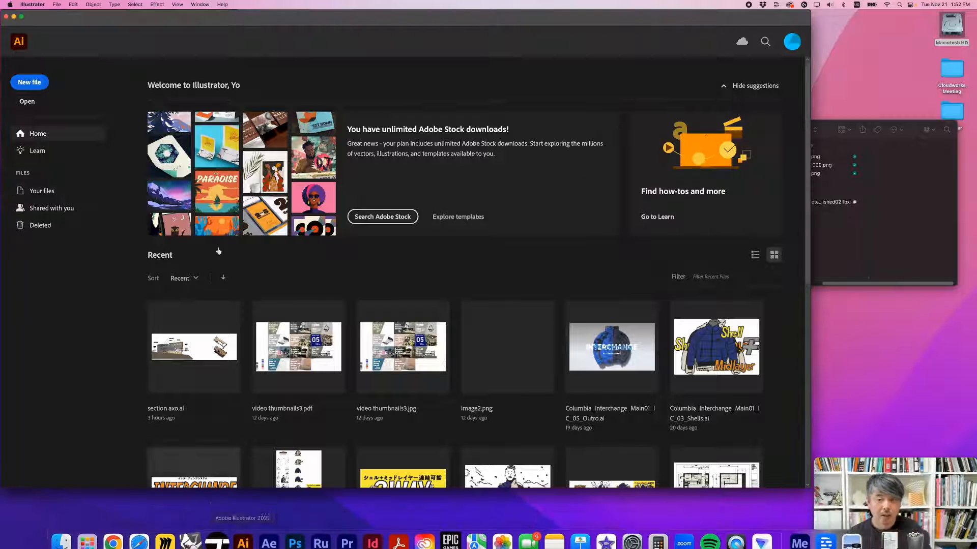
{"action": "left_click", "coordinate": [30, 82]}
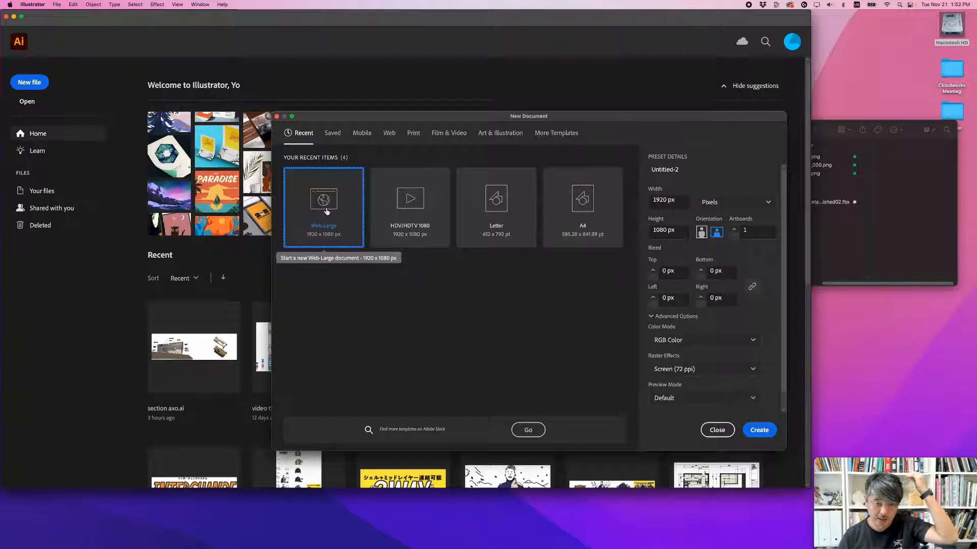
{"action": "left_click", "coordinate": [759, 430]}
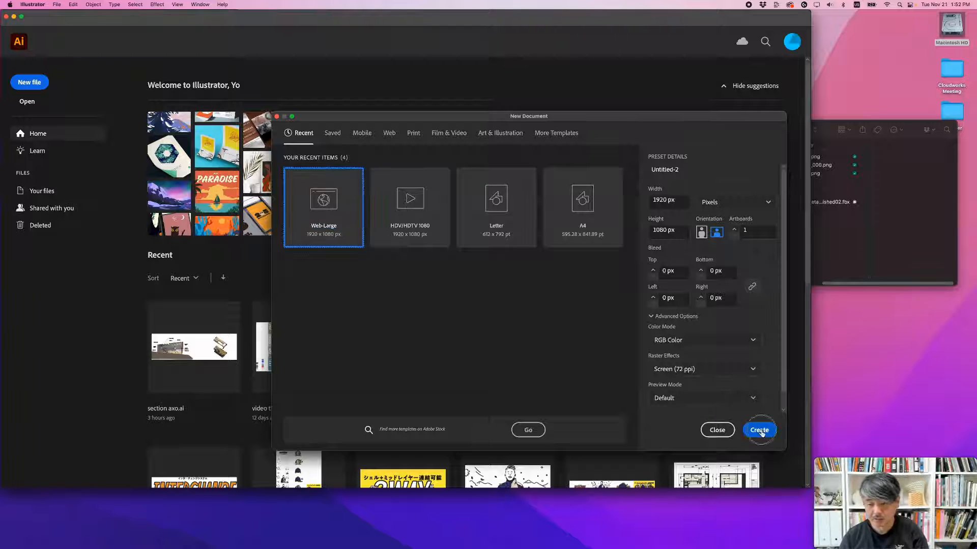
Step: Place Image2.png, Image3_000.png and Image3.png from the Twinmotion Section Axo folder into the new document as linked images
{"action": "left_click", "coordinate": [905, 224]}
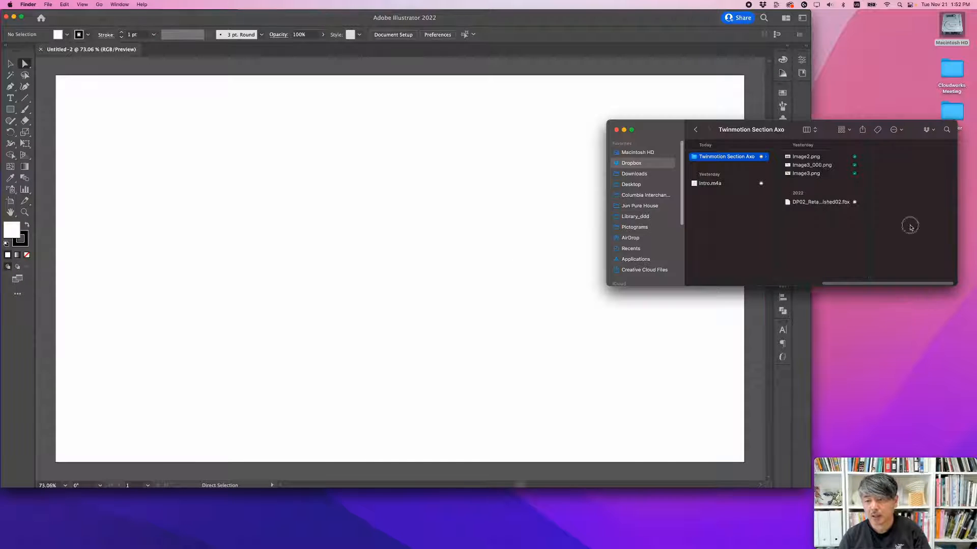
{"action": "left_click", "coordinate": [800, 173]}
{"action": "left_click", "coordinate": [810, 157], "text": "shift"}
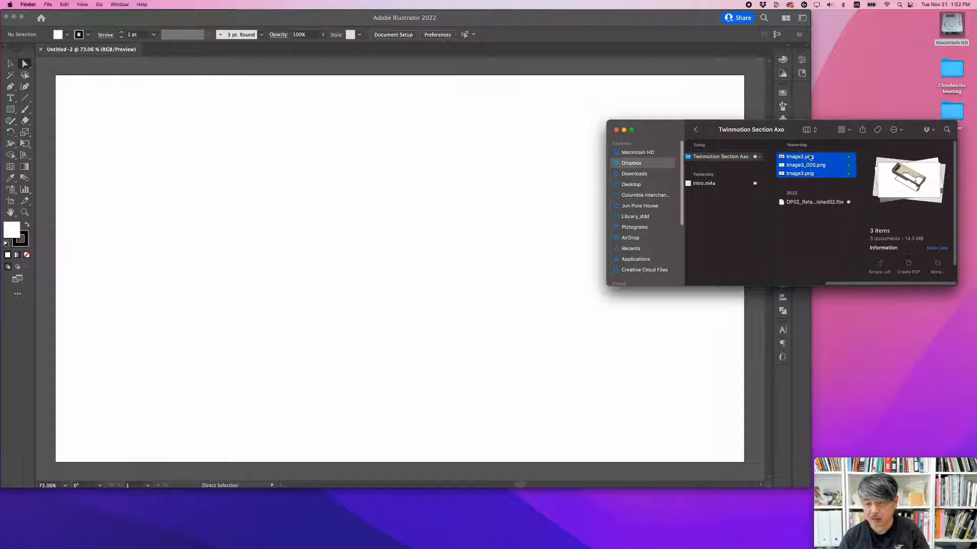
{"action": "left_click_drag", "start_coordinate": [807, 161], "coordinate": [417, 187]}
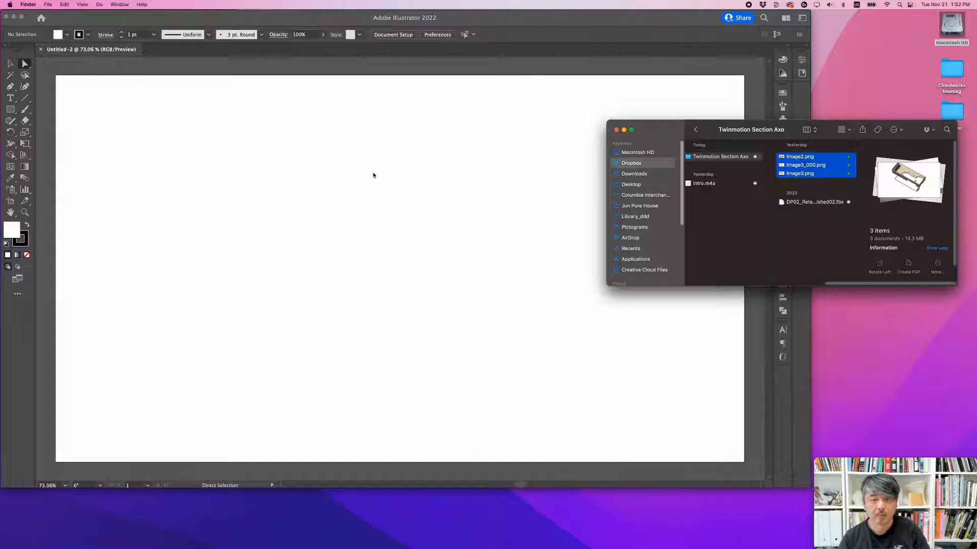
{"action": "scroll", "coordinate": [438, 190], "scroll_direction": "down", "scroll_amount": 3, "text": "alt"}
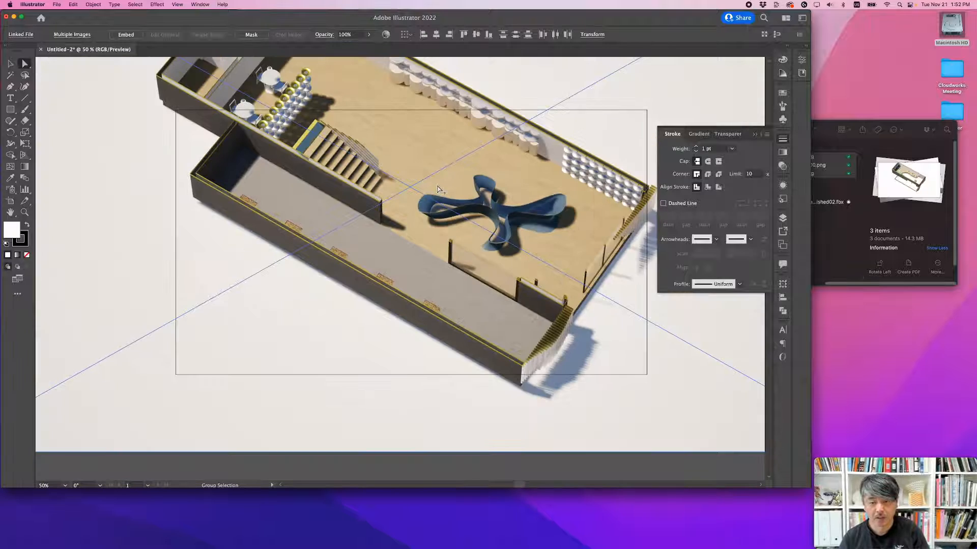
{"action": "scroll", "coordinate": [437, 190], "scroll_direction": "down", "scroll_amount": 3, "text": "alt"}
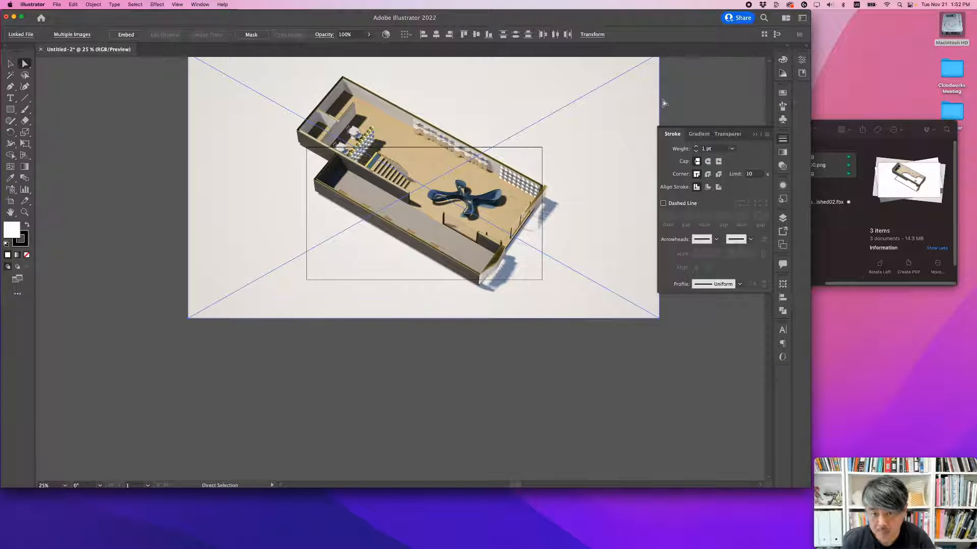
Step: Shift Image3.png off the image stack and move Image3_000.png up so it overlaps the upper part of Image3.png
{"action": "left_click_drag", "start_coordinate": [584, 111], "coordinate": [488, 146]}
{"action": "left_click", "coordinate": [596, 127]}
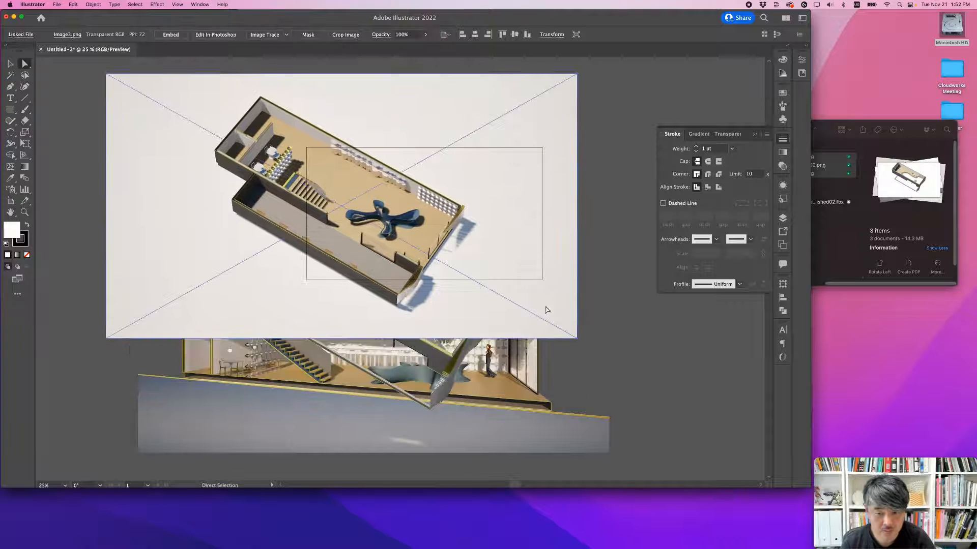
{"action": "left_click_drag", "start_coordinate": [539, 397], "coordinate": [425, 159]}
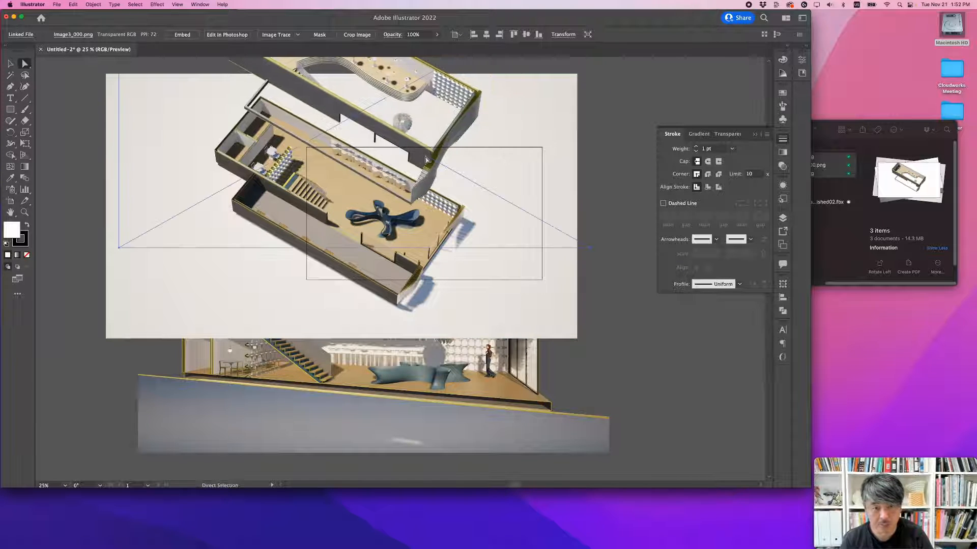
{"action": "scroll", "coordinate": [457, 173], "scroll_direction": "down", "scroll_amount": 2, "text": "alt"}
{"action": "scroll", "coordinate": [496, 213], "scroll_direction": "up", "scroll_amount": 2, "text": "alt"}
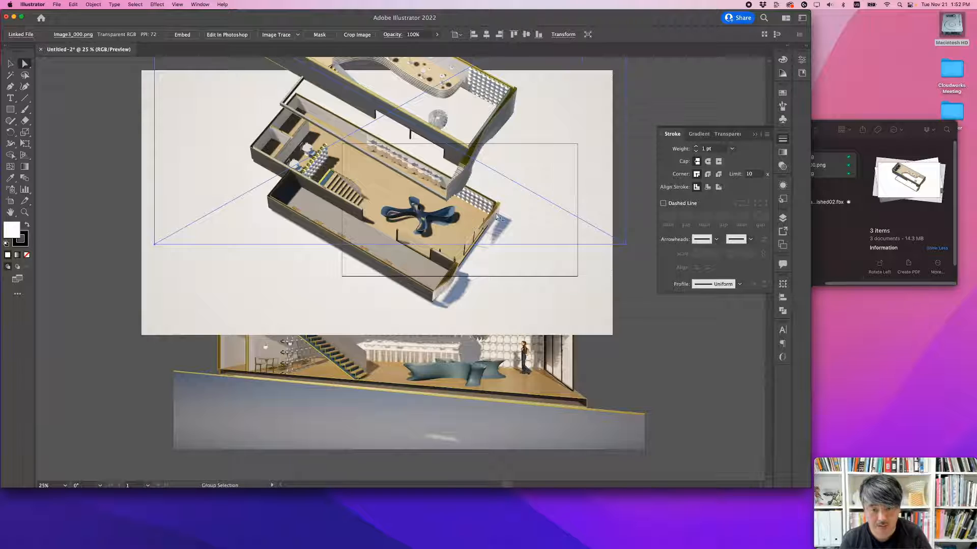
{"action": "scroll", "coordinate": [496, 217], "scroll_direction": "down", "scroll_amount": 1, "text": "alt"}
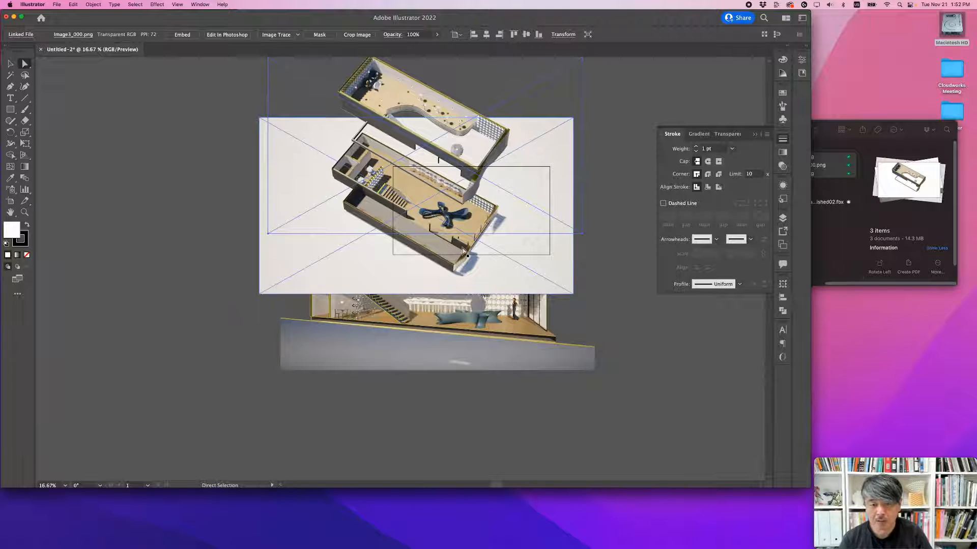
Step: Move both axonometric images together onto the empty canvas to the right of the artboard, and deselect them
{"action": "left_click_drag", "start_coordinate": [552, 229], "coordinate": [362, 227]}
{"action": "left_click", "coordinate": [298, 262]}
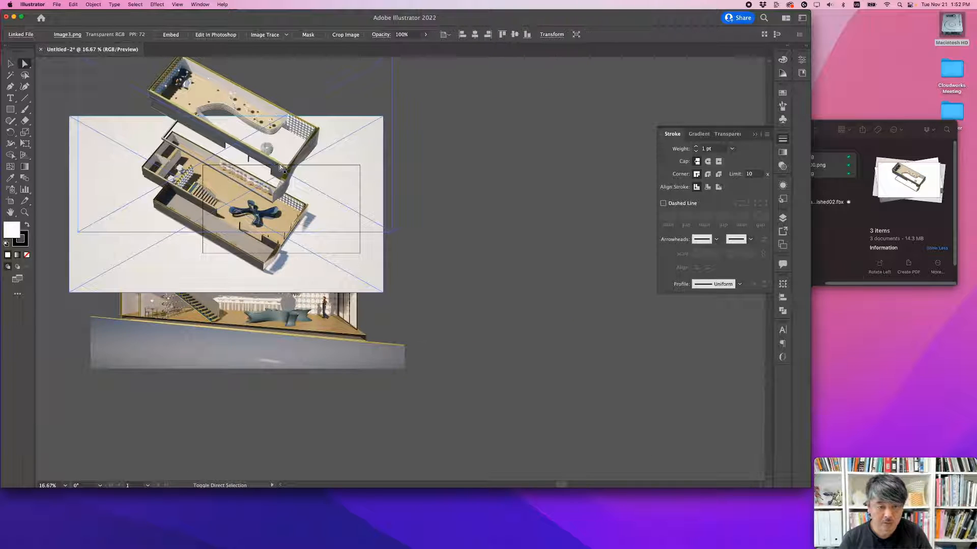
{"action": "left_click_drag", "start_coordinate": [256, 158], "coordinate": [572, 168]}
{"action": "left_click_drag", "start_coordinate": [492, 173], "coordinate": [548, 173]}
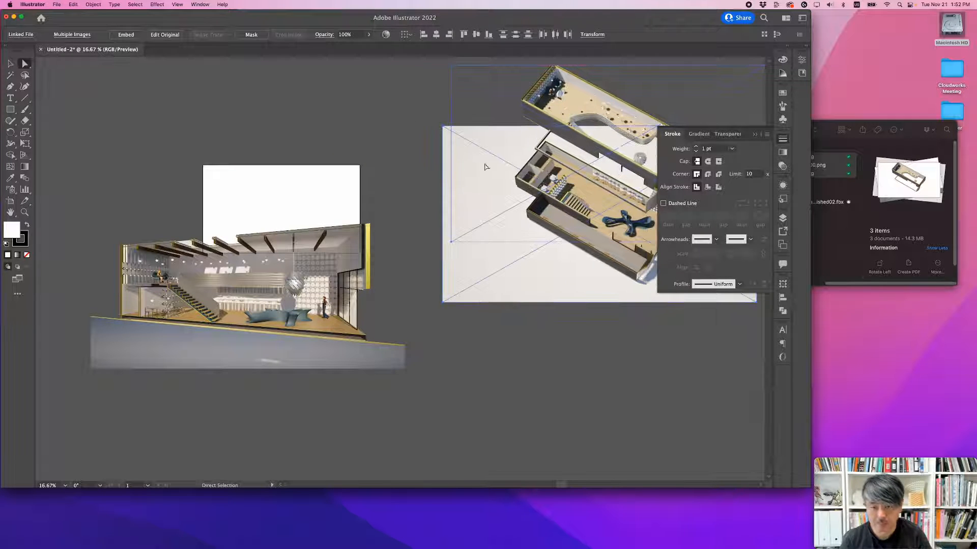
{"action": "left_click", "coordinate": [392, 179]}
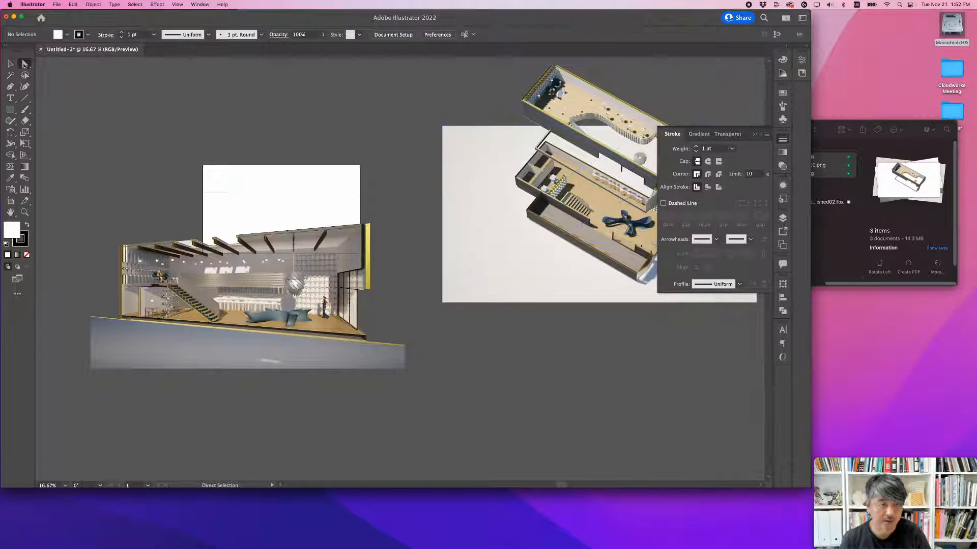
Step: Move the section image Image2.png onto the artboard, scale it proportionally to the artboard's width, align it with the artboard and deselect it
{"action": "left_click_drag", "start_coordinate": [242, 242], "coordinate": [383, 133]}
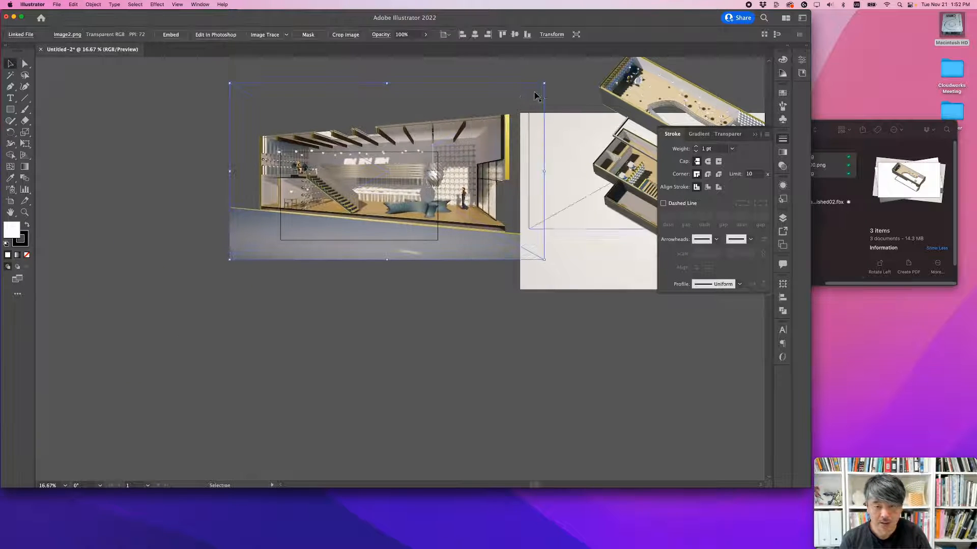
{"action": "left_click_drag", "start_coordinate": [544, 85], "coordinate": [437, 143], "text": "shift"}
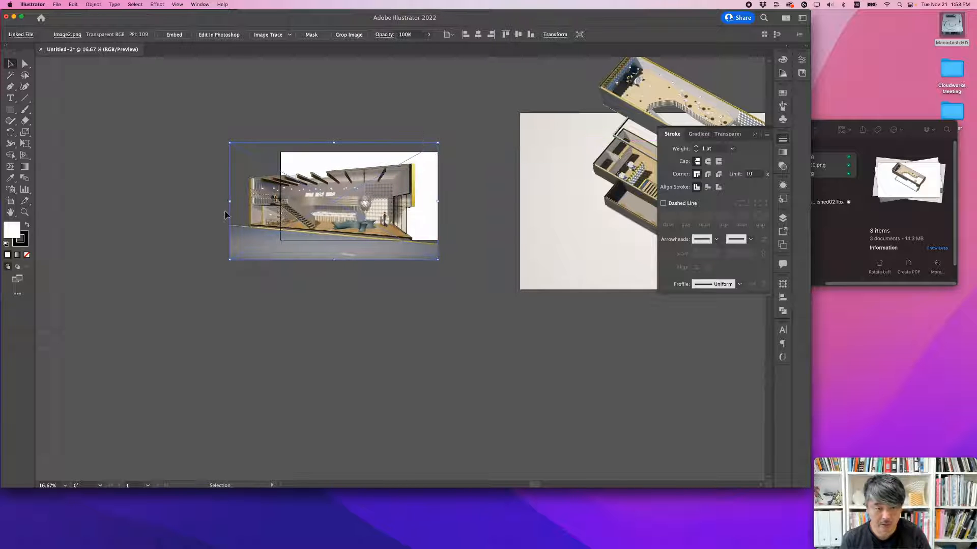
{"action": "left_click_drag", "start_coordinate": [230, 201], "coordinate": [283, 193], "text": "shift"}
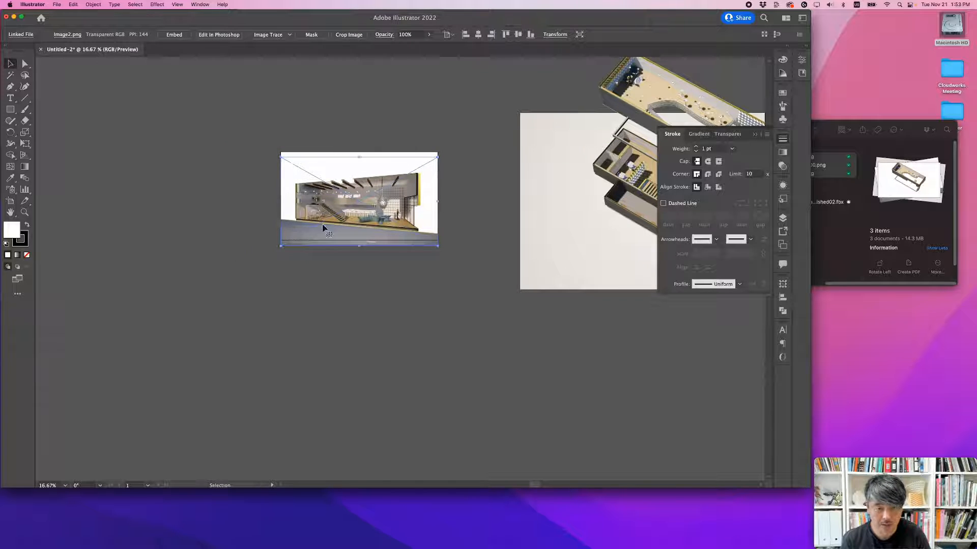
{"action": "scroll", "coordinate": [370, 209], "scroll_direction": "up", "scroll_amount": 2, "text": "alt"}
{"action": "left_click_drag", "start_coordinate": [377, 234], "coordinate": [392, 273]}
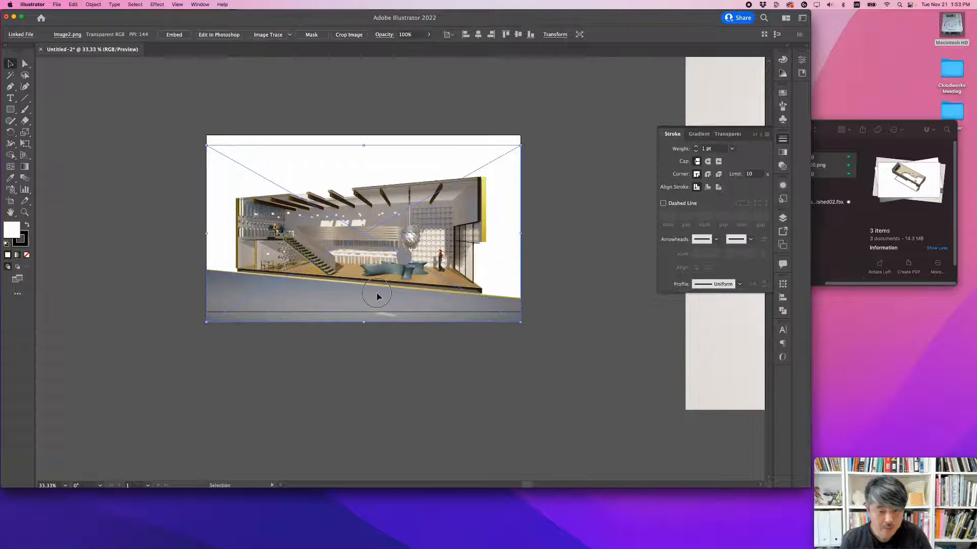
{"action": "left_click", "coordinate": [395, 351]}
Step: Examine the placed section perspective up close, from the upper end wall along the roof beams to the mezzanine, staircase and ground line
{"action": "scroll", "coordinate": [473, 249], "scroll_direction": "up", "scroll_amount": 1, "text": "alt"}
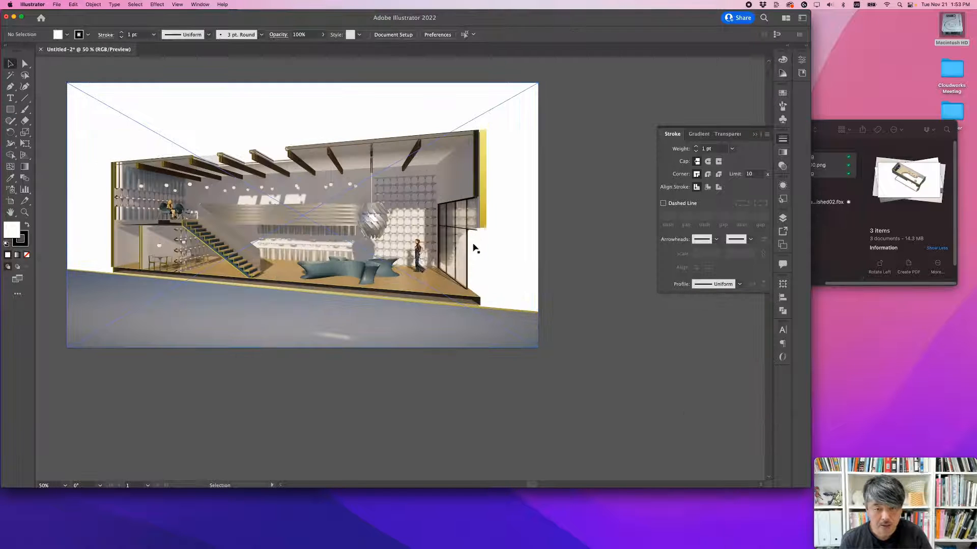
{"action": "left_click_drag", "start_coordinate": [344, 248], "coordinate": [390, 248]}
{"action": "scroll", "coordinate": [390, 247], "scroll_direction": "up", "scroll_amount": 1, "text": "alt"}
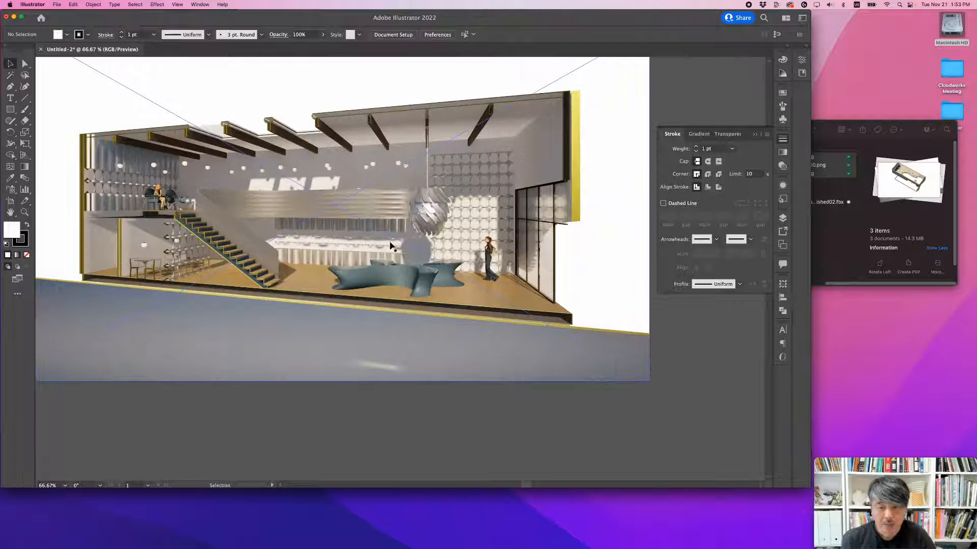
{"action": "scroll", "coordinate": [394, 249], "scroll_direction": "down", "scroll_amount": 1, "text": "alt"}
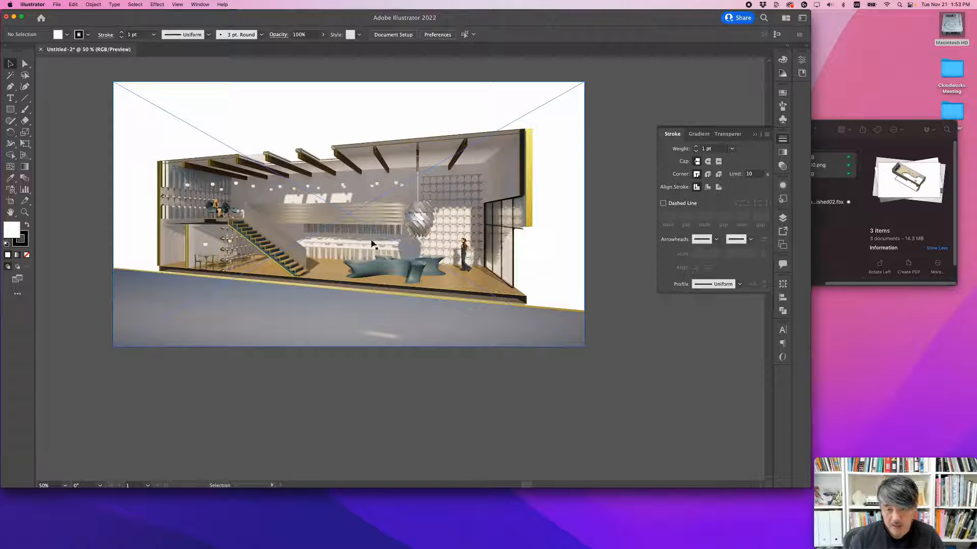
{"action": "scroll", "coordinate": [528, 142], "scroll_direction": "up", "scroll_amount": 3, "text": "alt"}
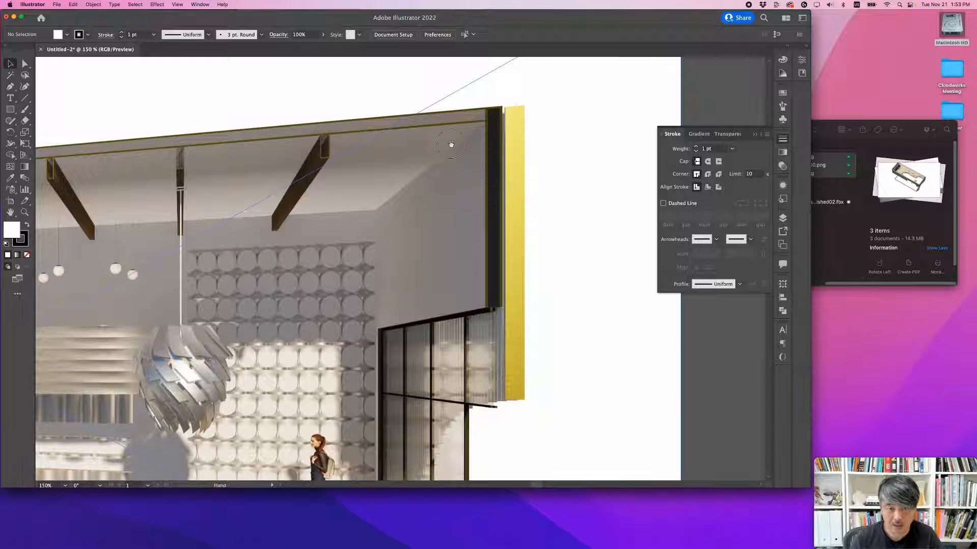
{"action": "scroll", "coordinate": [450, 145], "scroll_direction": "left", "scroll_amount": 10}
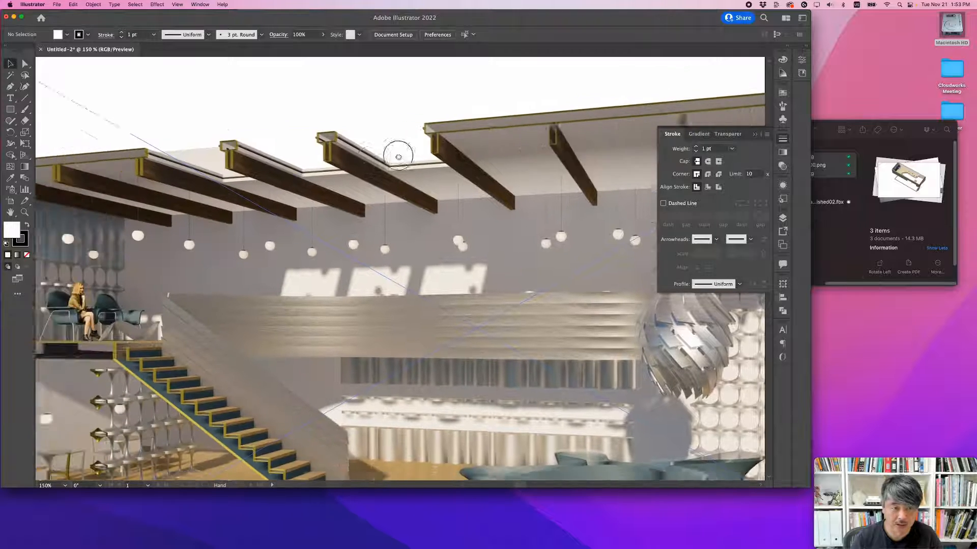
{"action": "scroll", "coordinate": [398, 157], "scroll_direction": "left", "scroll_amount": 5}
{"action": "scroll", "coordinate": [305, 144], "scroll_direction": "left", "scroll_amount": 10}
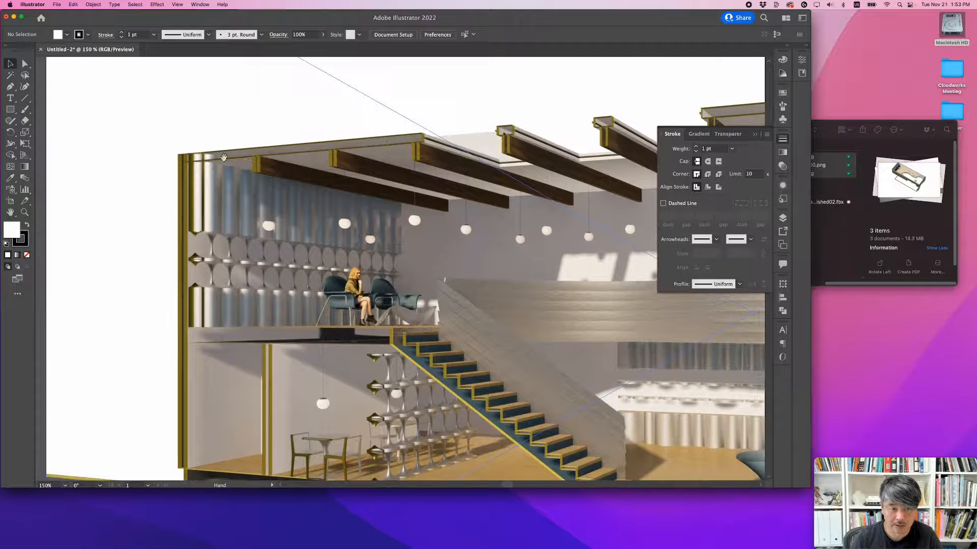
{"action": "scroll", "coordinate": [198, 322], "scroll_direction": "down", "scroll_amount": 5}
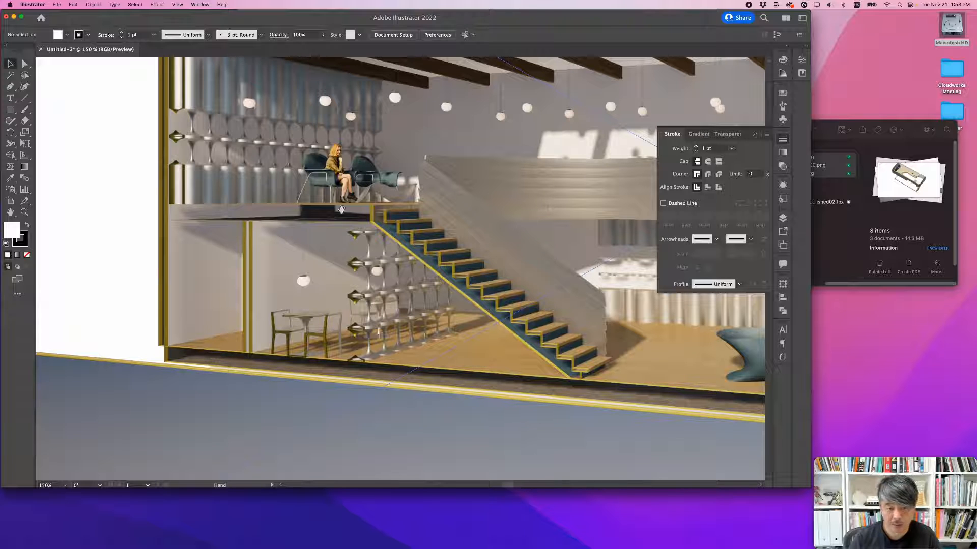
{"action": "scroll", "coordinate": [467, 291], "scroll_direction": "down", "scroll_amount": 2, "text": "alt"}
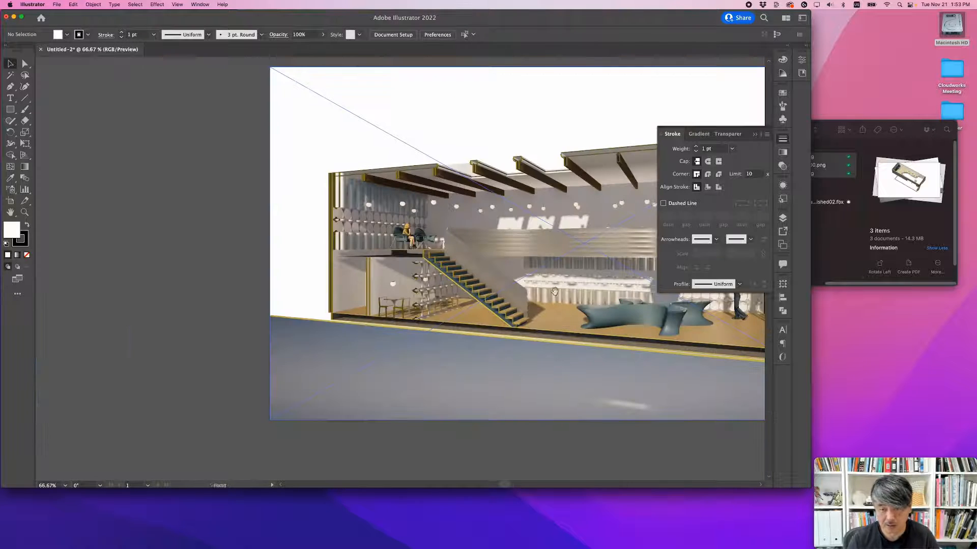
{"action": "left_click_drag", "start_coordinate": [554, 291], "coordinate": [322, 306]}
{"action": "scroll", "coordinate": [389, 291], "scroll_direction": "down", "scroll_amount": 1, "text": "alt"}
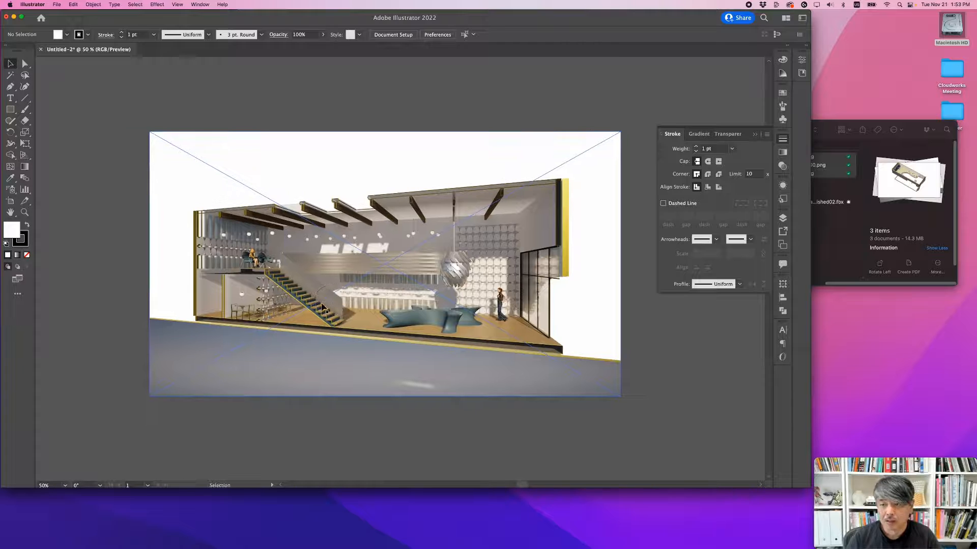
Step: Add two new layers above the layer holding the images, and rename that bottom image layer BG
{"action": "left_click", "coordinate": [783, 219]}
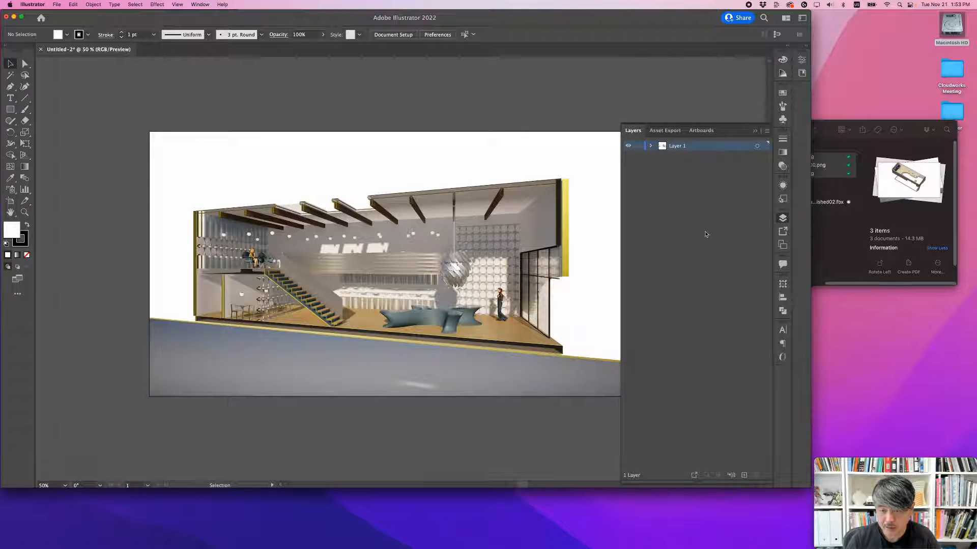
{"action": "left_click", "coordinate": [744, 476]}
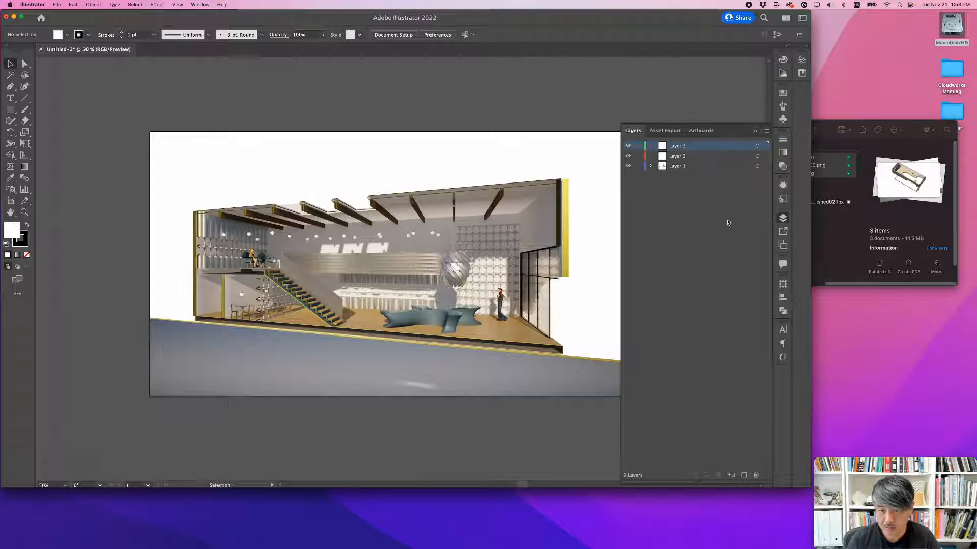
{"action": "double_click", "coordinate": [678, 166]}
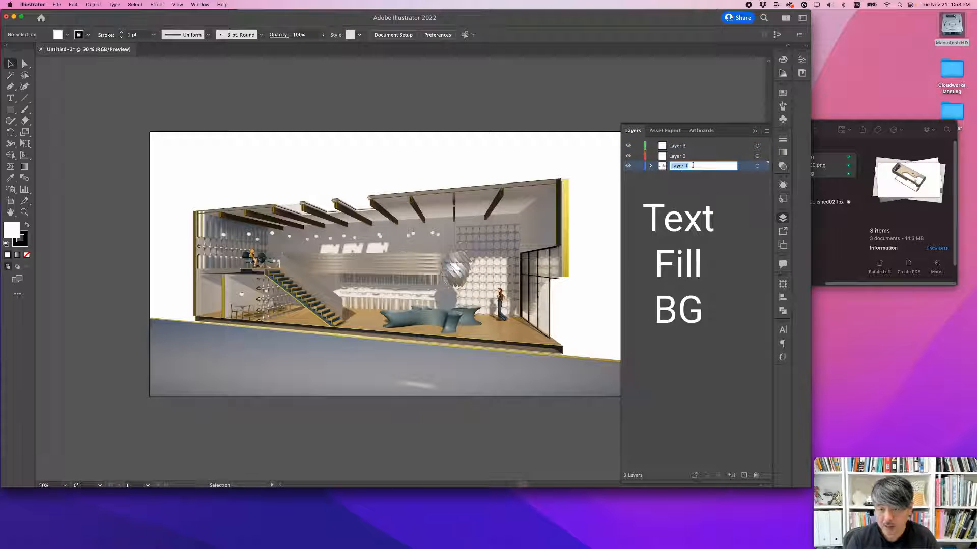
{"action": "type", "text": "BG"}
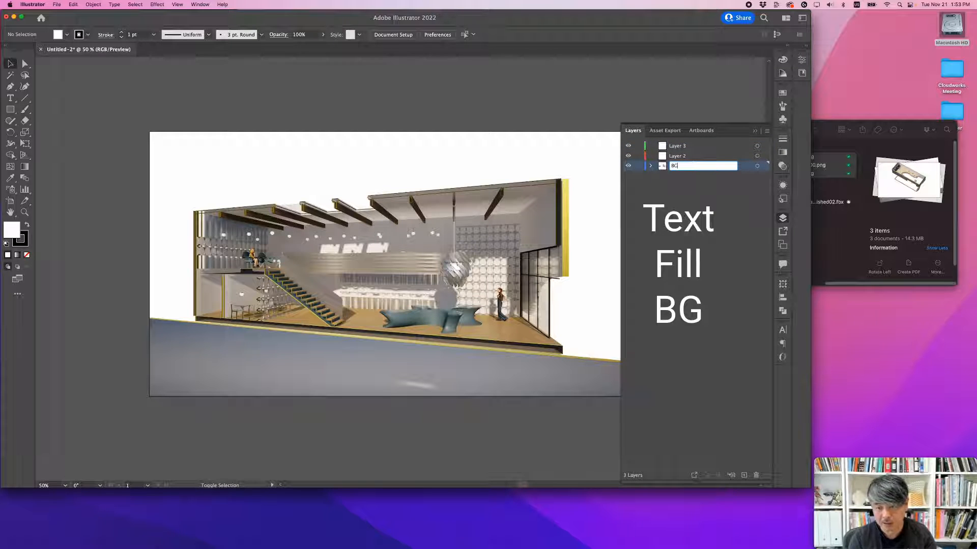
{"action": "key", "text": "Return"}
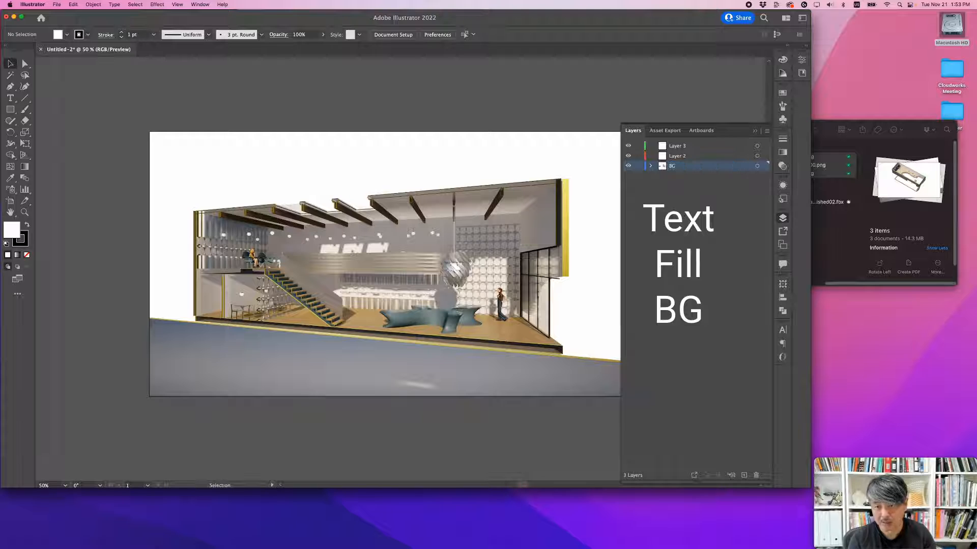
Step: Rename the middle layer Fill and the top layer Info
{"action": "double_click", "coordinate": [683, 158]}
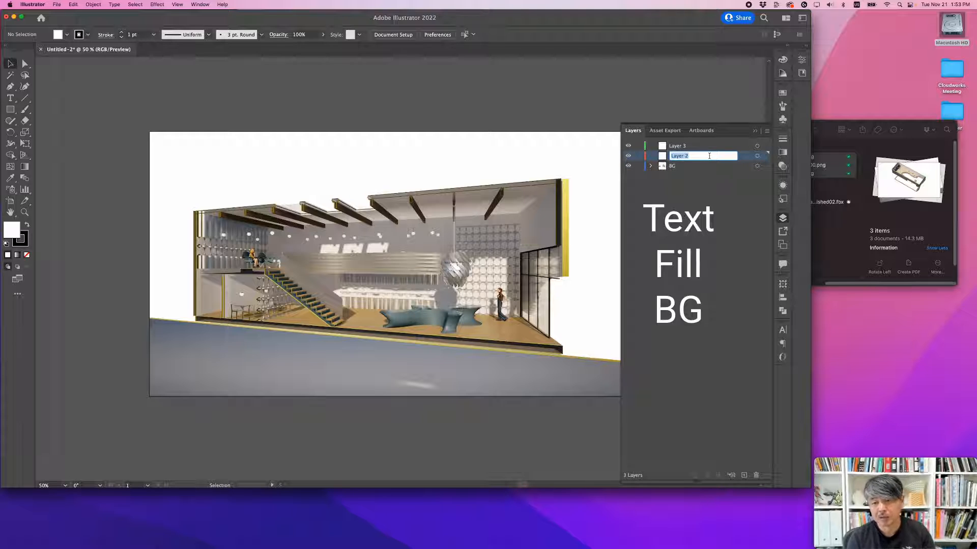
{"action": "type", "text": "Fill"}
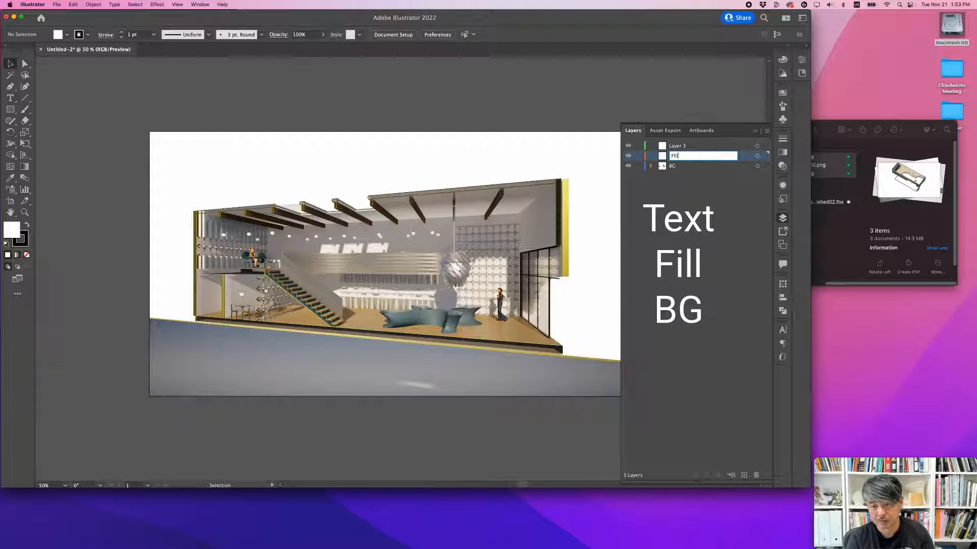
{"action": "key", "text": "Return"}
{"action": "double_click", "coordinate": [678, 146]}
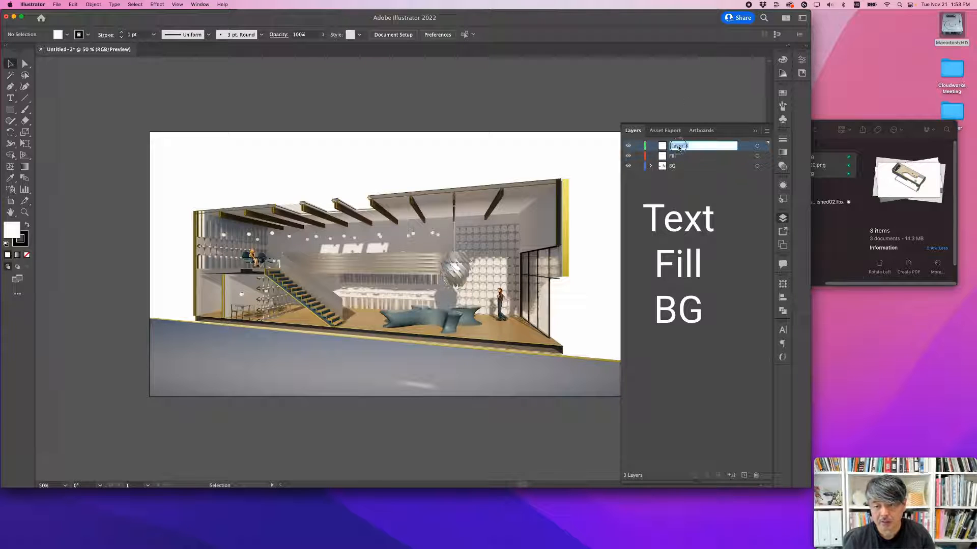
{"action": "type", "text": "Te"}
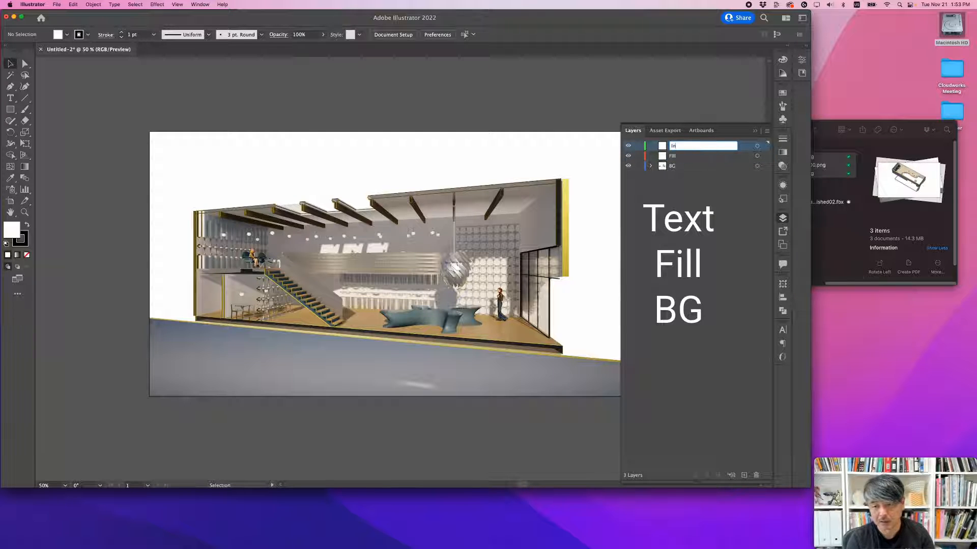
{"action": "key", "text": "Return"}
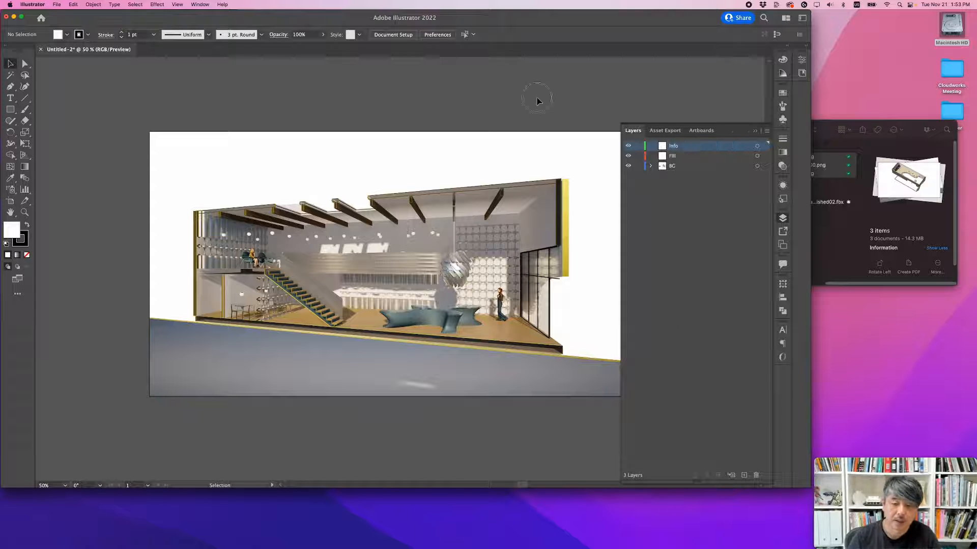
Step: Lock the BG layer holding the section image and make the Fill layer active
{"action": "left_click_drag", "start_coordinate": [501, 239], "coordinate": [436, 254]}
{"action": "left_click", "coordinate": [437, 254]}
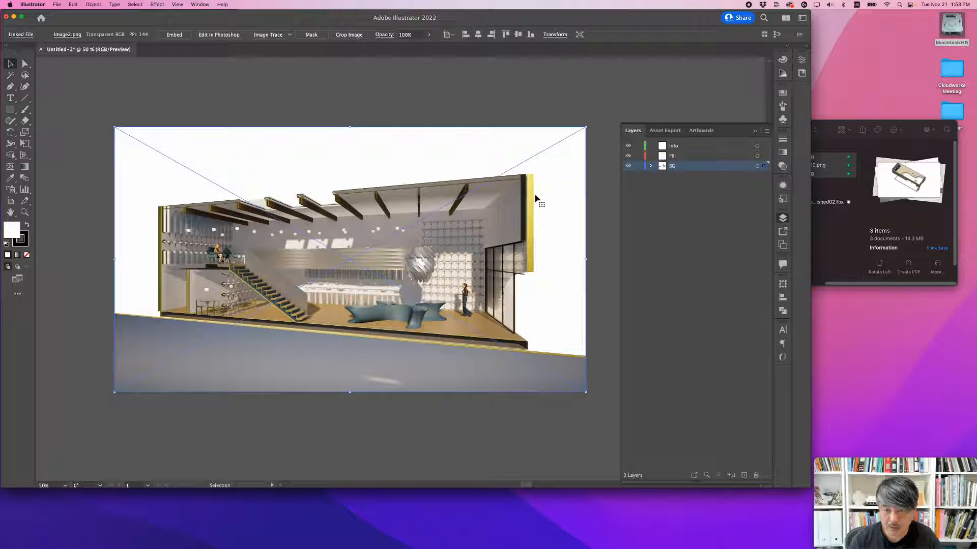
{"action": "left_click", "coordinate": [639, 167]}
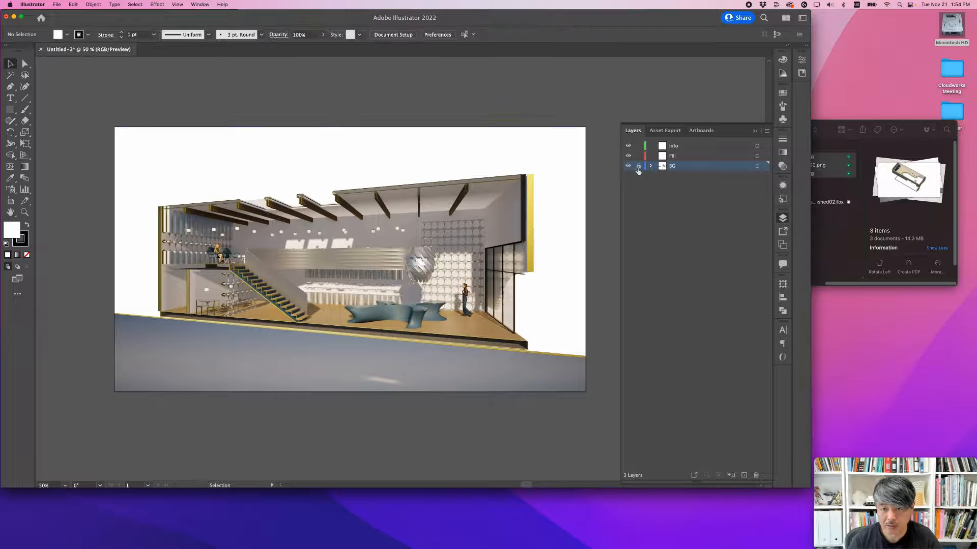
{"action": "left_click", "coordinate": [683, 157]}
Step: Draw a tall narrow rectangle beside the dark cut wall at the section's right end, with no fill and a yellow FFD108 stroke
{"action": "scroll", "coordinate": [514, 204], "scroll_direction": "up", "scroll_amount": 3, "text": "alt"}
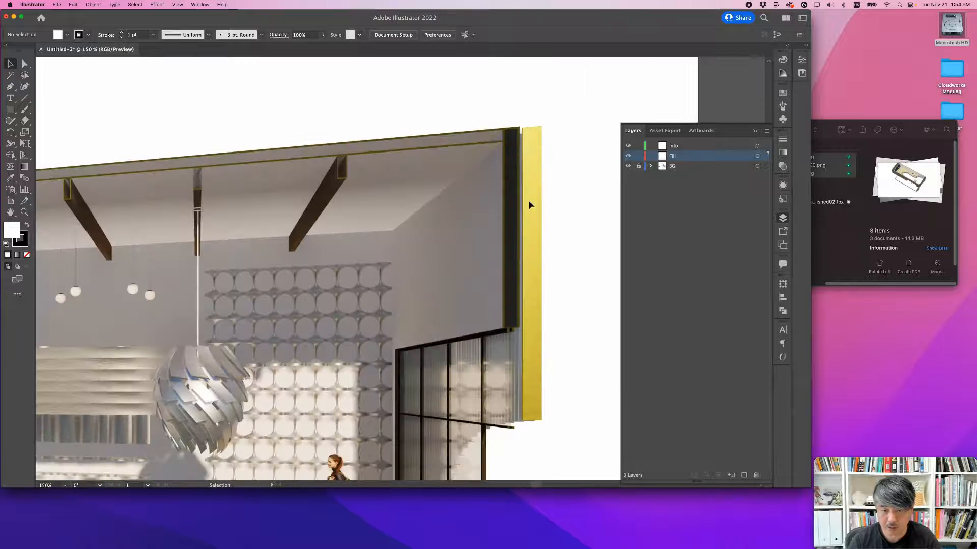
{"action": "scroll", "coordinate": [512, 319], "scroll_direction": "up", "scroll_amount": 1, "text": "alt"}
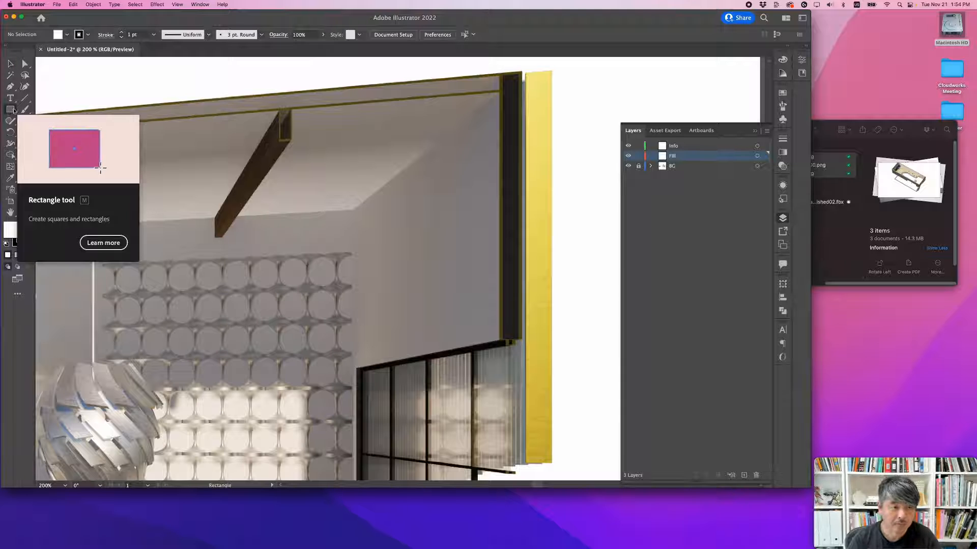
{"action": "left_click", "coordinate": [11, 110]}
{"action": "scroll", "coordinate": [371, 95], "scroll_direction": "down", "scroll_amount": 2, "text": "alt"}
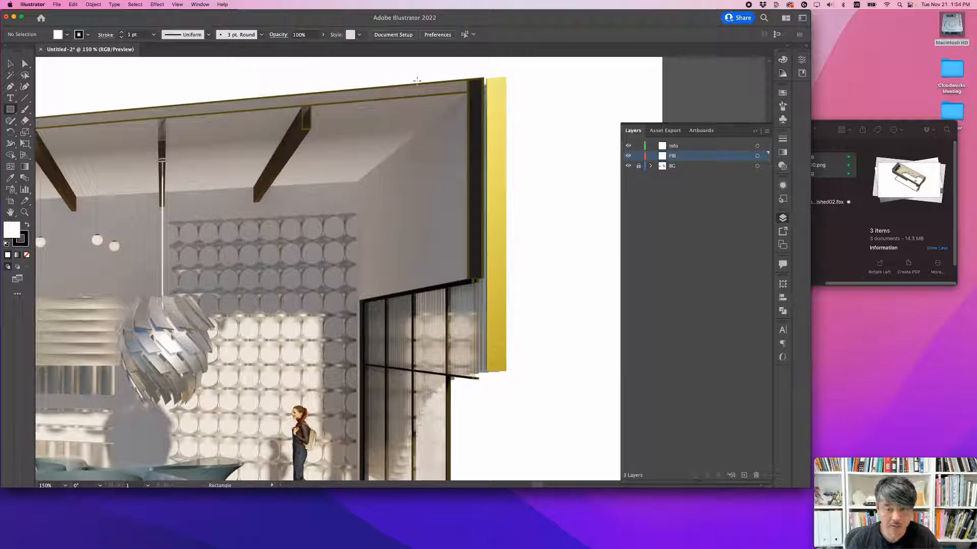
{"action": "mouse_move", "coordinate": [418, 68]}
{"action": "left_mouse_down"}
{"action": "mouse_move", "coordinate": [456, 133]}
{"action": "mouse_move", "coordinate": [457, 277]}
{"action": "left_mouse_up"}
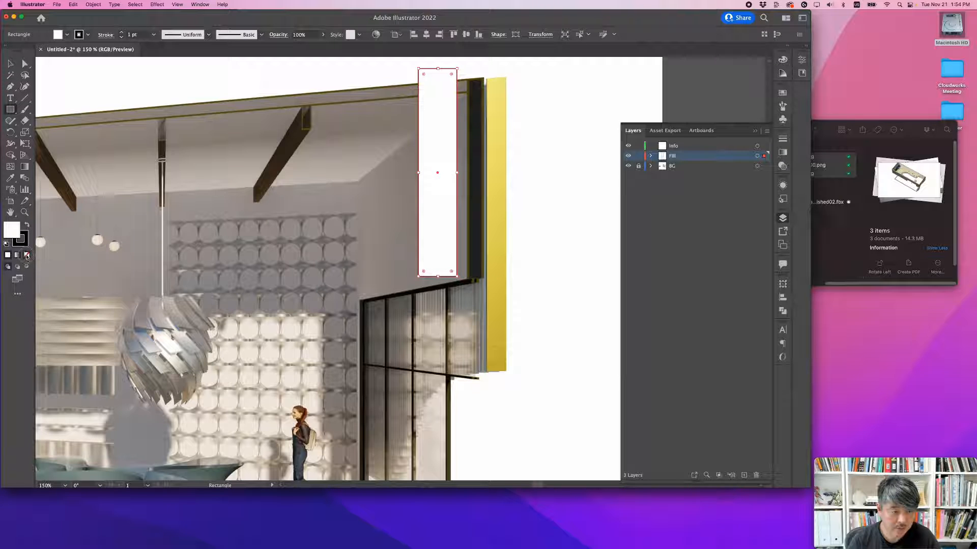
{"action": "left_click", "coordinate": [27, 256]}
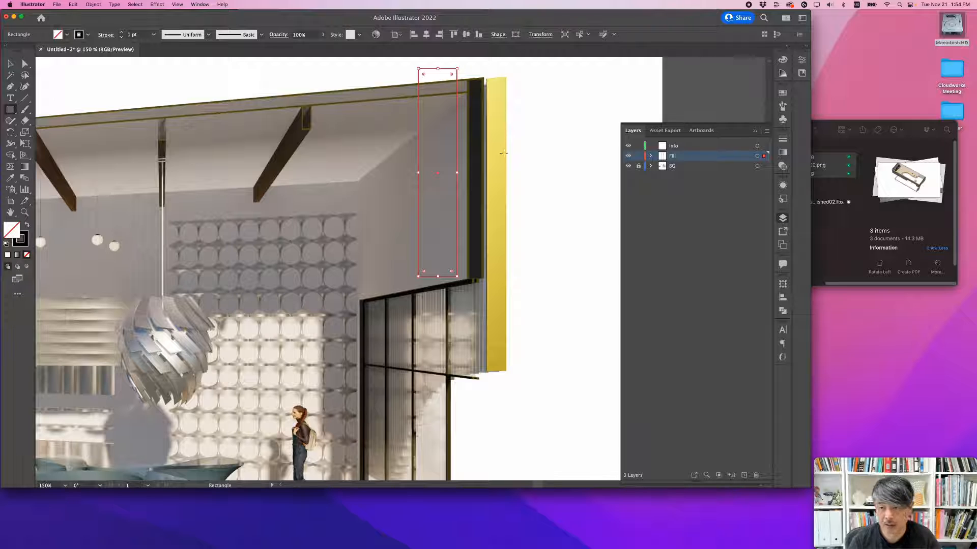
{"action": "left_click", "coordinate": [24, 242]}
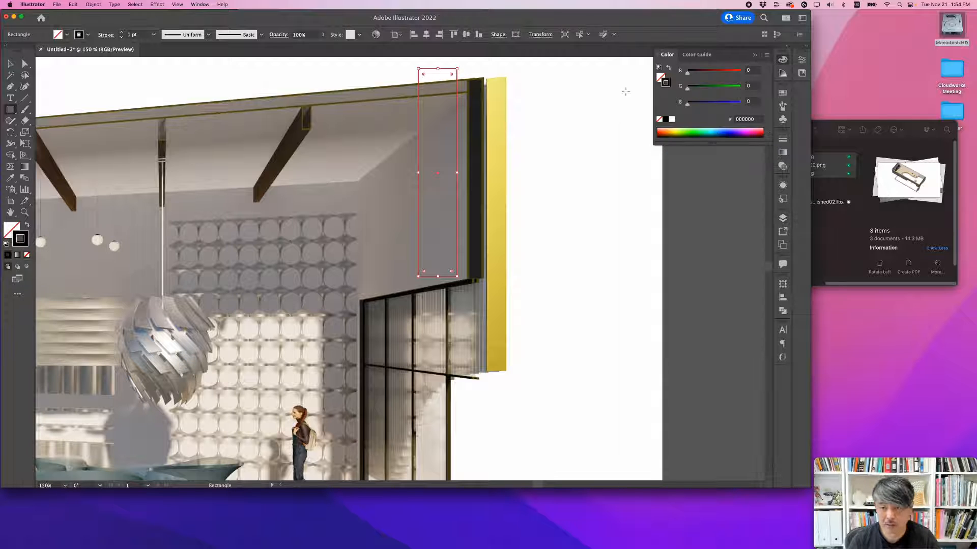
{"action": "mouse_move", "coordinate": [717, 71]}
{"action": "left_mouse_down"}
{"action": "mouse_move", "coordinate": [740, 71]}
{"action": "mouse_move", "coordinate": [731, 89]}
{"action": "left_mouse_up"}
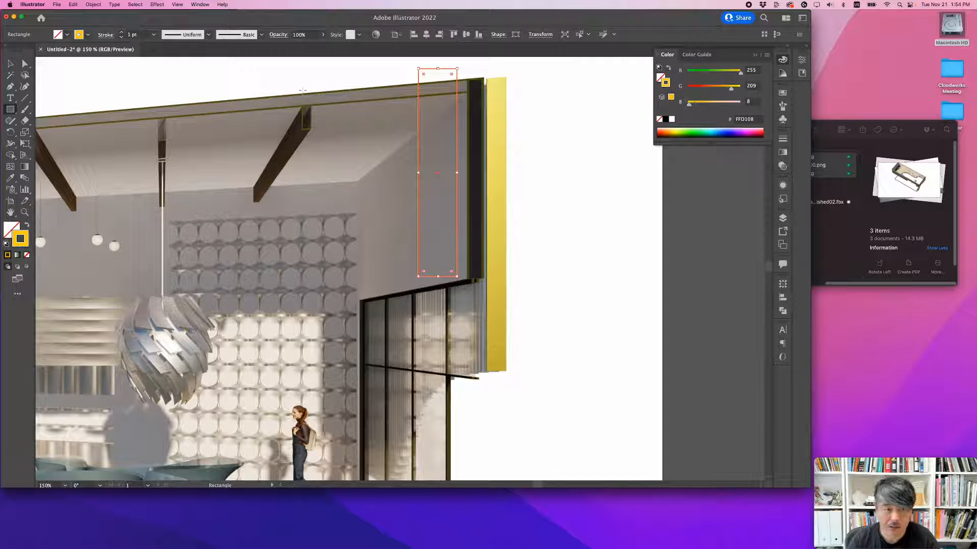
Step: Fit the tall rectangle's four corner points to the corners of the dark cut wall at the section's right end
{"action": "left_click", "coordinate": [24, 63]}
{"action": "left_click", "coordinate": [105, 79]}
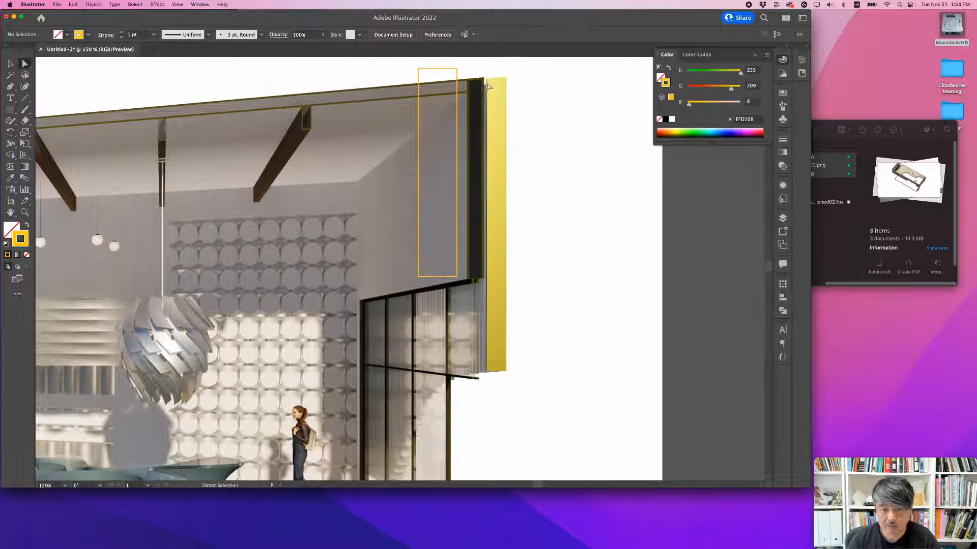
{"action": "left_click_drag", "start_coordinate": [457, 68], "coordinate": [483, 79]}
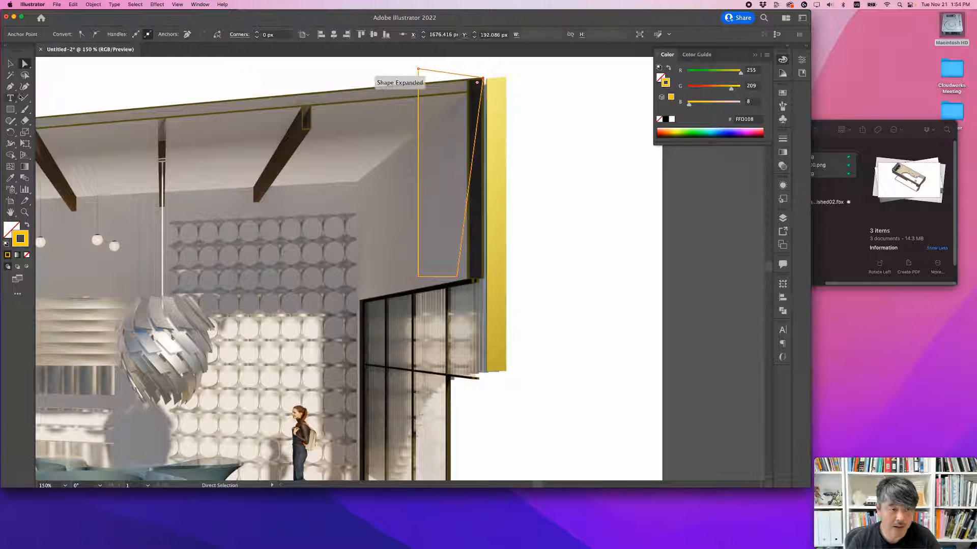
{"action": "left_click_drag", "start_coordinate": [418, 69], "coordinate": [472, 86]}
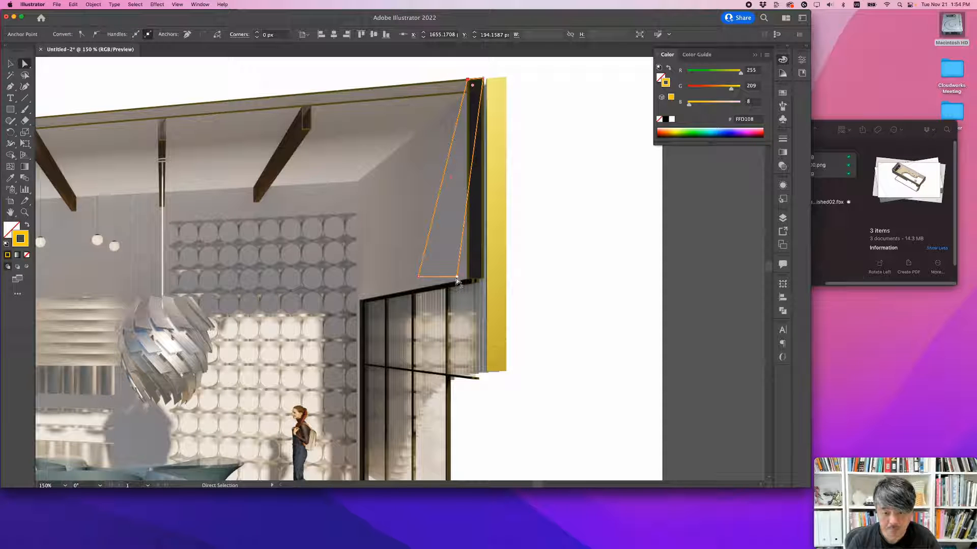
{"action": "left_click_drag", "start_coordinate": [457, 280], "coordinate": [483, 279]}
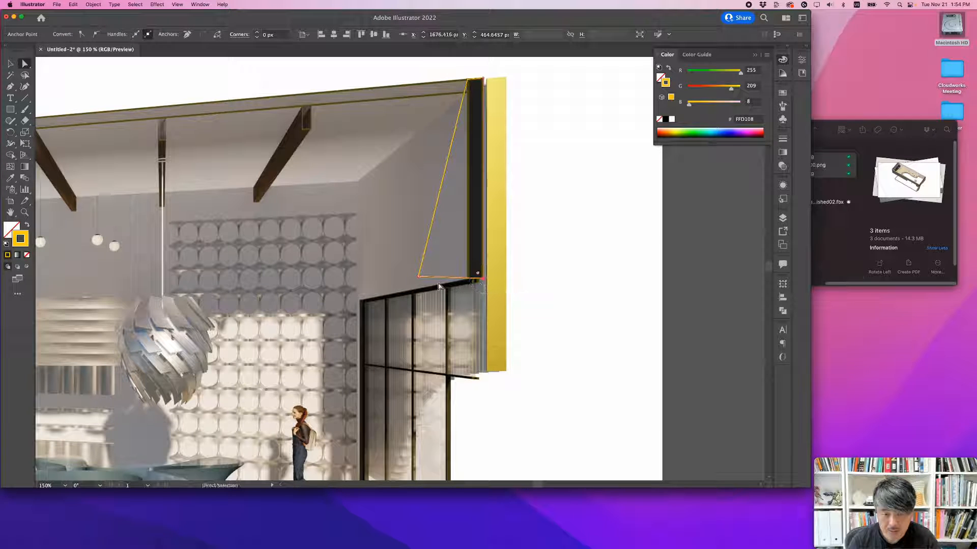
{"action": "left_click_drag", "start_coordinate": [420, 280], "coordinate": [472, 277]}
Step: Draw a wide unfilled rectangle with the yellow stroke across the long roof slab and its beams
{"action": "scroll", "coordinate": [470, 282], "scroll_direction": "up", "scroll_amount": 4, "text": "alt"}
{"action": "scroll", "coordinate": [505, 246], "scroll_direction": "down", "scroll_amount": 4, "text": "alt"}
{"action": "scroll", "coordinate": [489, 183], "scroll_direction": "up", "scroll_amount": 3}
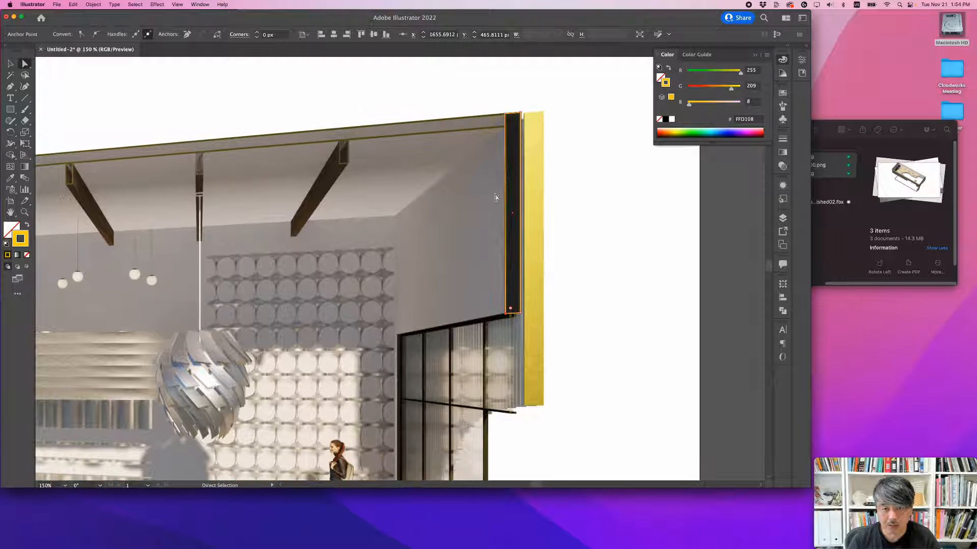
{"action": "left_click", "coordinate": [11, 111]}
{"action": "left_click_drag", "start_coordinate": [306, 159], "coordinate": [533, 175]}
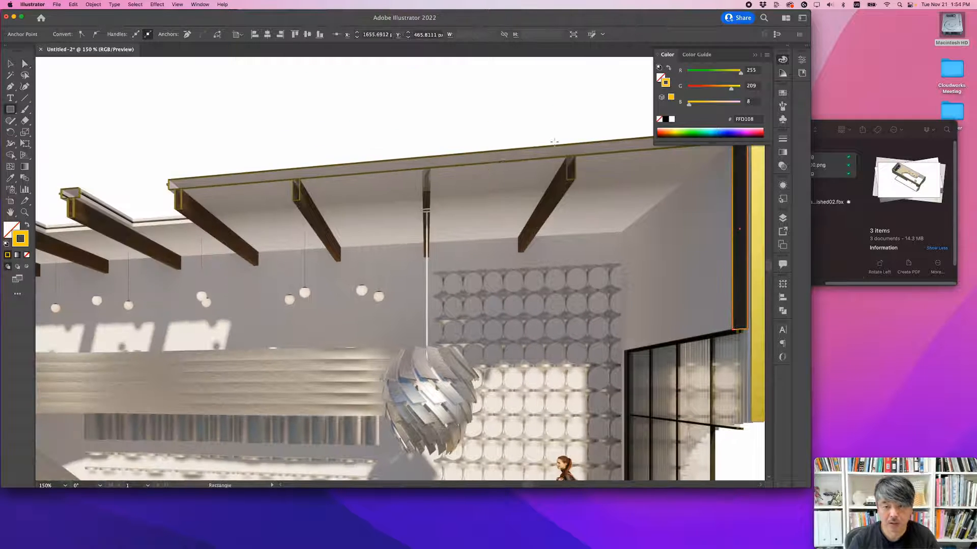
{"action": "left_click_drag", "start_coordinate": [545, 133], "coordinate": [305, 236]}
Step: Fit the wide rectangle's two right corner points to the roof slab's edges where it meets the outlined end wall
{"action": "scroll", "coordinate": [409, 215], "scroll_direction": "down", "scroll_amount": 2, "text": "alt"}
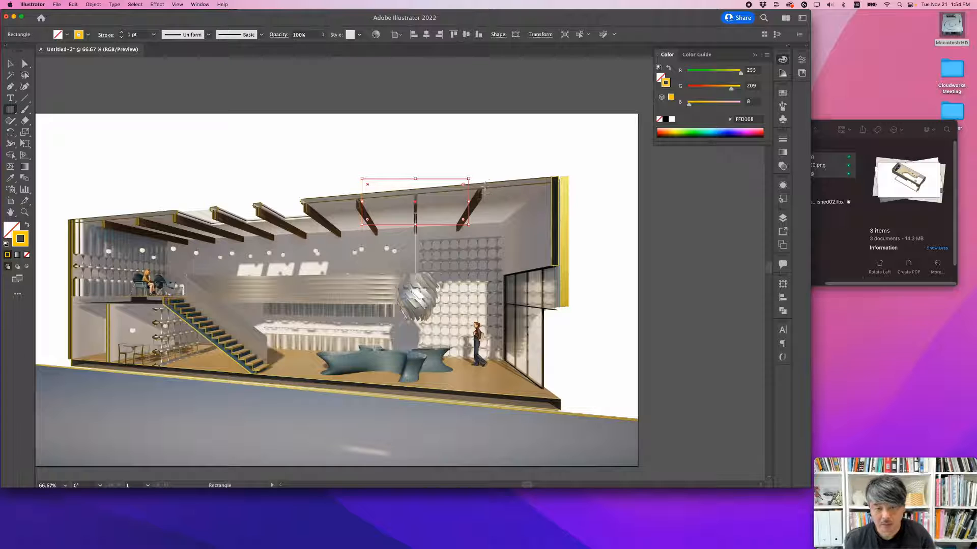
{"action": "key", "text": "a"}
{"action": "left_click_drag", "start_coordinate": [468, 179], "coordinate": [551, 179]}
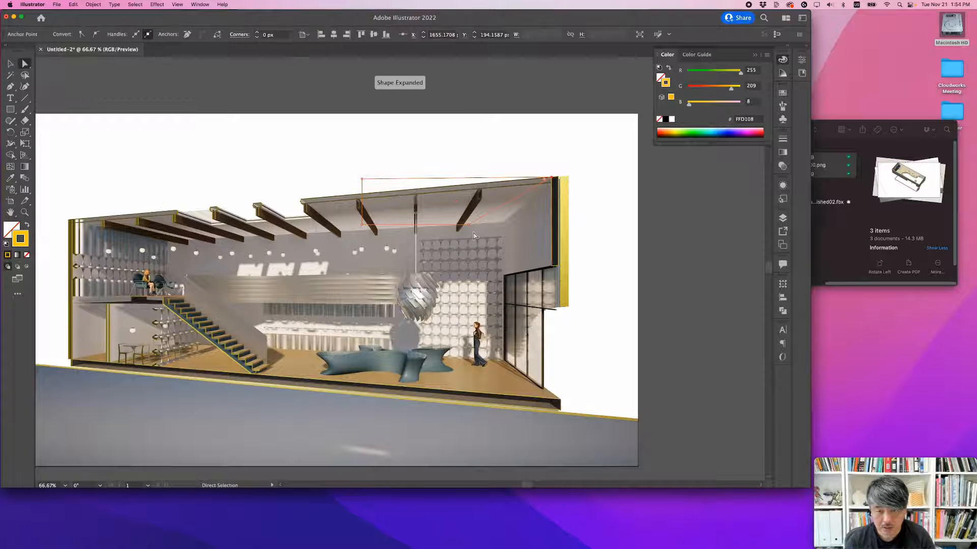
{"action": "left_click_drag", "start_coordinate": [468, 224], "coordinate": [549, 184]}
{"action": "scroll", "coordinate": [553, 184], "scroll_direction": "up", "scroll_amount": 3, "text": "alt"}
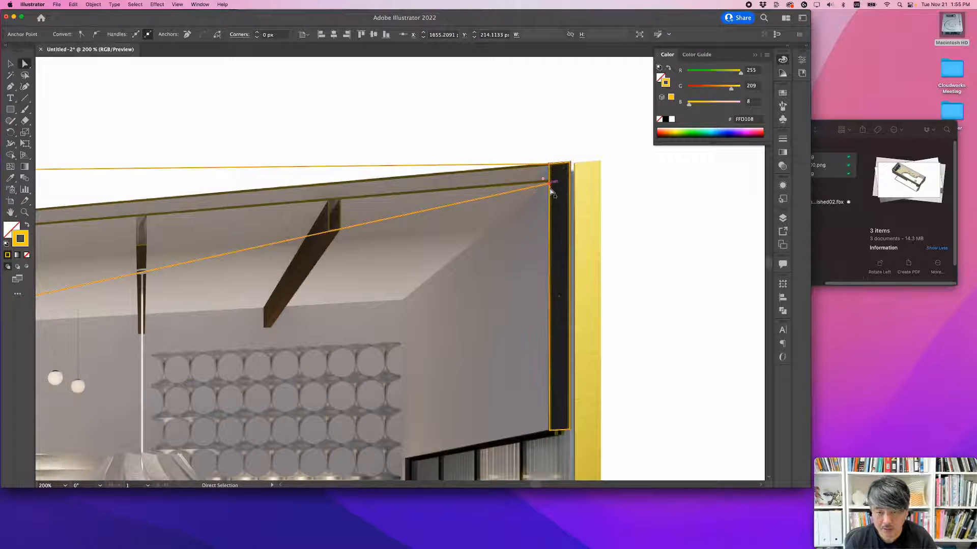
{"action": "scroll", "coordinate": [551, 183], "scroll_direction": "up", "scroll_amount": 3, "text": "alt"}
{"action": "left_click", "coordinate": [548, 186]}
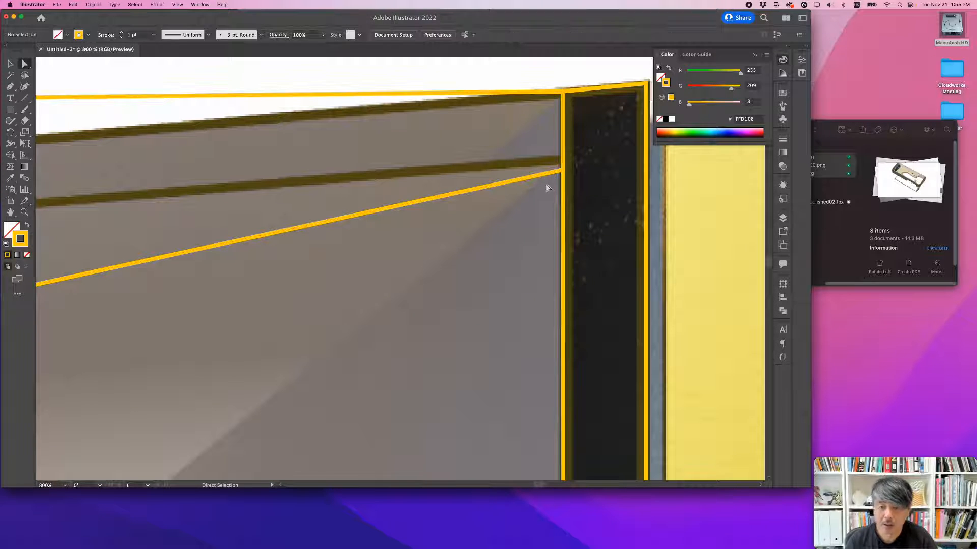
{"action": "left_click", "coordinate": [548, 175]}
{"action": "left_click_drag", "start_coordinate": [563, 173], "coordinate": [562, 164]}
Step: Fit the wide rectangle's two left corner points to the upper and lower edges of the roof slab's left end
{"action": "scroll", "coordinate": [534, 194], "scroll_direction": "down", "scroll_amount": 3, "text": "alt"}
{"action": "scroll", "coordinate": [509, 197], "scroll_direction": "left", "scroll_amount": 5}
{"action": "scroll", "coordinate": [501, 199], "scroll_direction": "left", "scroll_amount": 5}
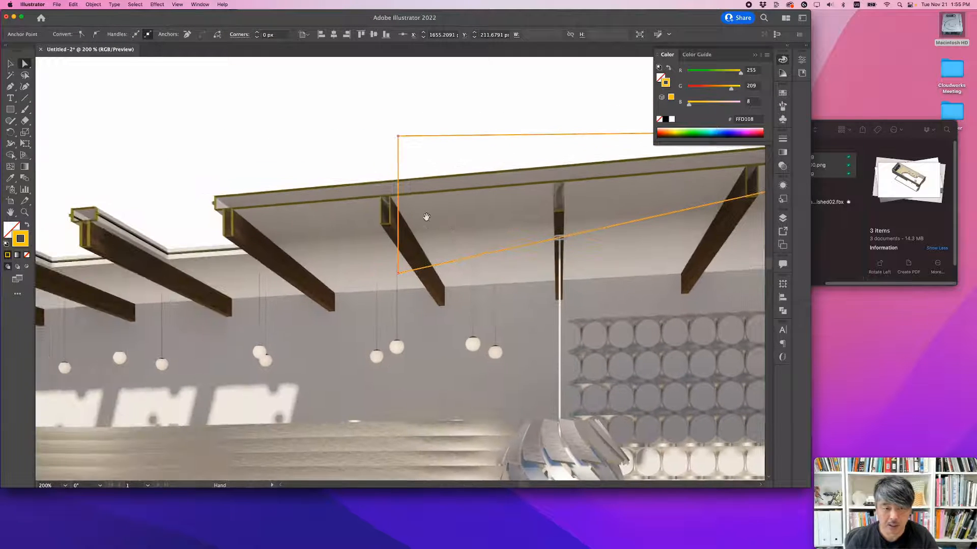
{"action": "left_click_drag", "start_coordinate": [399, 139], "coordinate": [215, 198]}
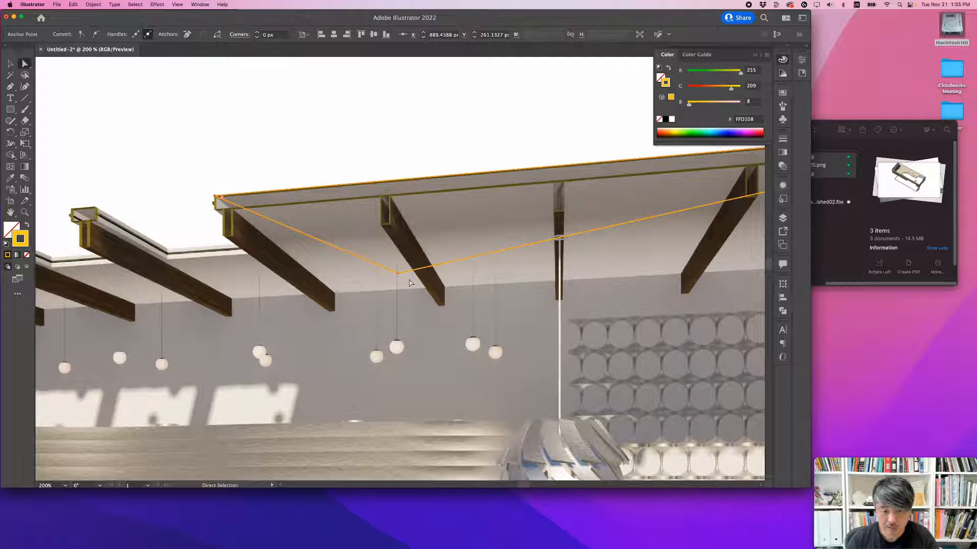
{"action": "left_click_drag", "start_coordinate": [398, 275], "coordinate": [216, 214]}
{"action": "left_click_drag", "start_coordinate": [216, 213], "coordinate": [215, 214]}
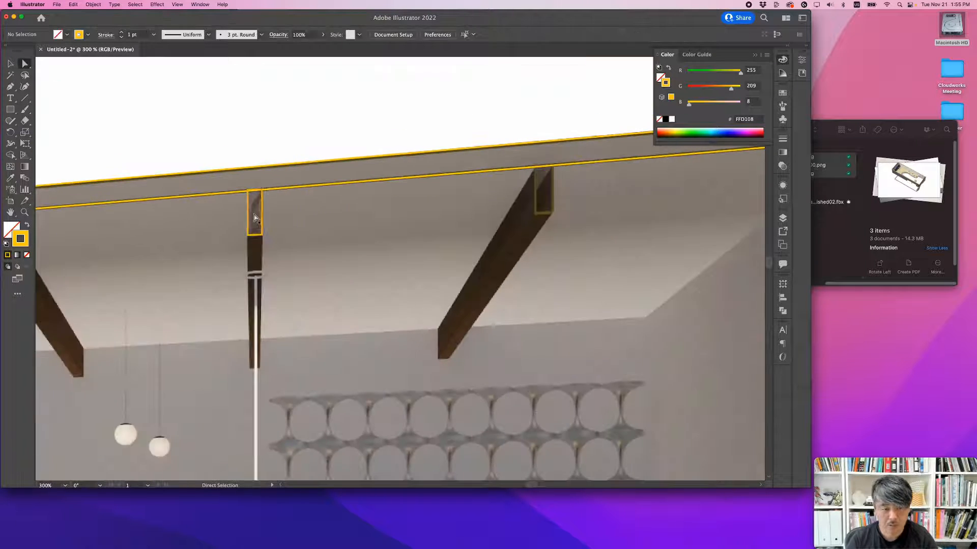
Step: Duplicate the small yellow beam outline onto the cut ends of the other roof beams
{"action": "left_click_drag", "start_coordinate": [254, 211], "coordinate": [542, 196]}
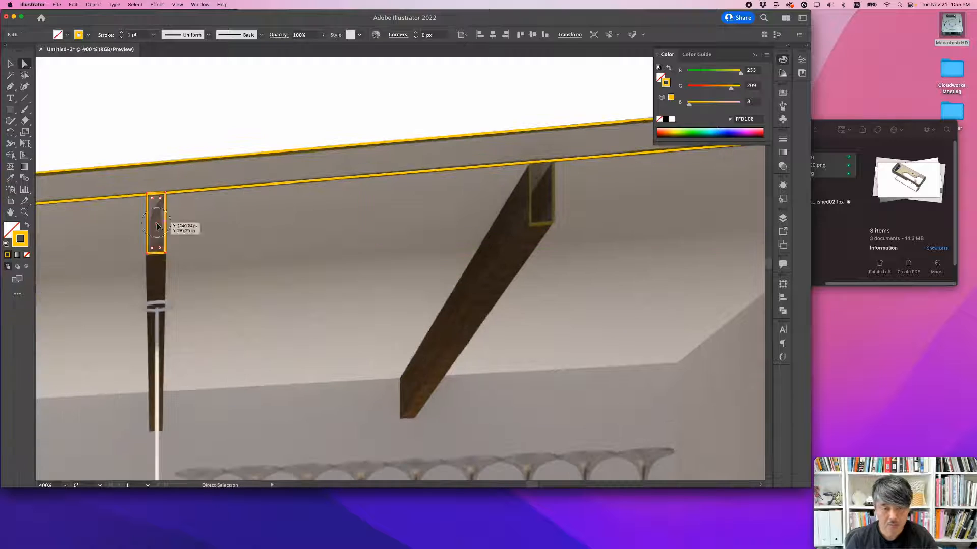
{"action": "left_click_drag", "start_coordinate": [153, 219], "coordinate": [538, 201]}
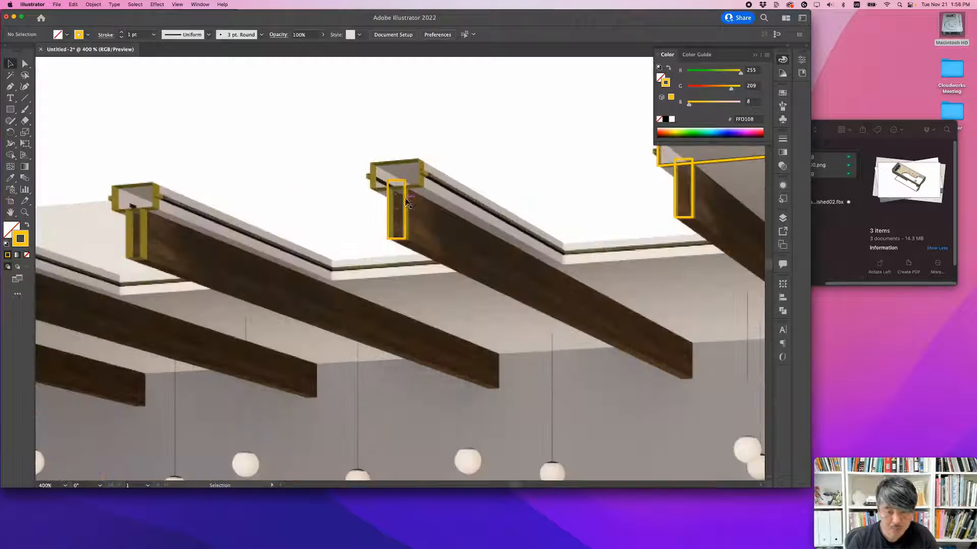
Step: Outline the cap above the first detached roof beam with a yellow rectangle, fit its corner points to the slanted cap, and deselect it
{"action": "key", "text": "a"}
{"action": "scroll", "coordinate": [439, 179], "scroll_direction": "up", "scroll_amount": 3, "text": "alt"}
{"action": "key", "text": "m"}
{"action": "mouse_move", "coordinate": [377, 181]}
{"action": "left_mouse_down"}
{"action": "mouse_move", "coordinate": [476, 232]}
{"action": "mouse_move", "coordinate": [477, 205]}
{"action": "left_mouse_up"}
{"action": "key", "text": "a"}
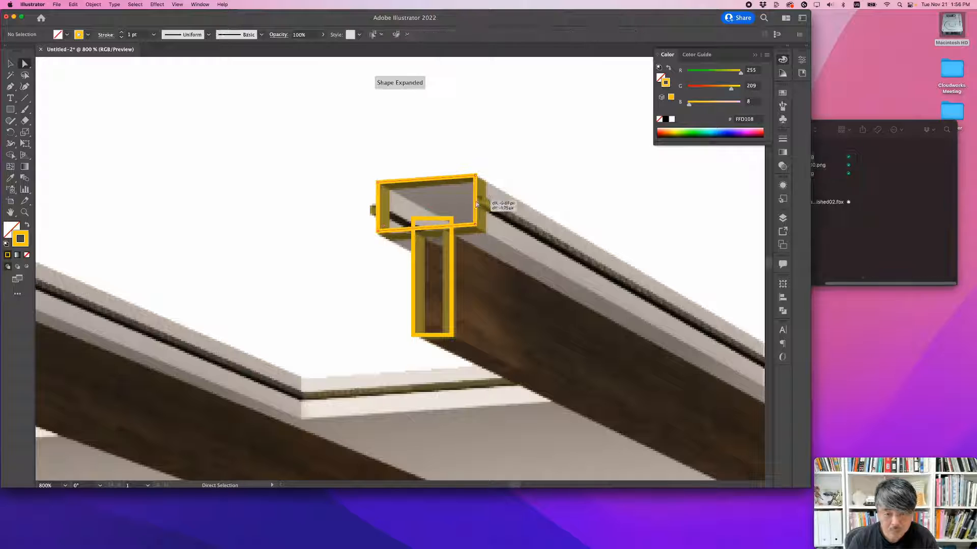
{"action": "left_click_drag", "start_coordinate": [407, 233], "coordinate": [407, 236]}
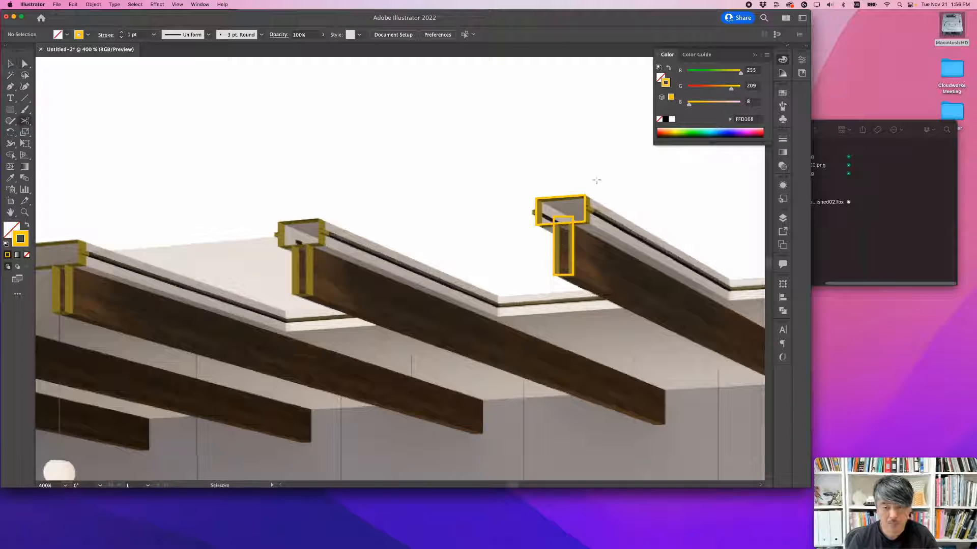
{"action": "left_click", "coordinate": [327, 255]}
{"action": "scroll", "coordinate": [320, 254], "scroll_direction": "up", "scroll_amount": 5, "text": "alt"}
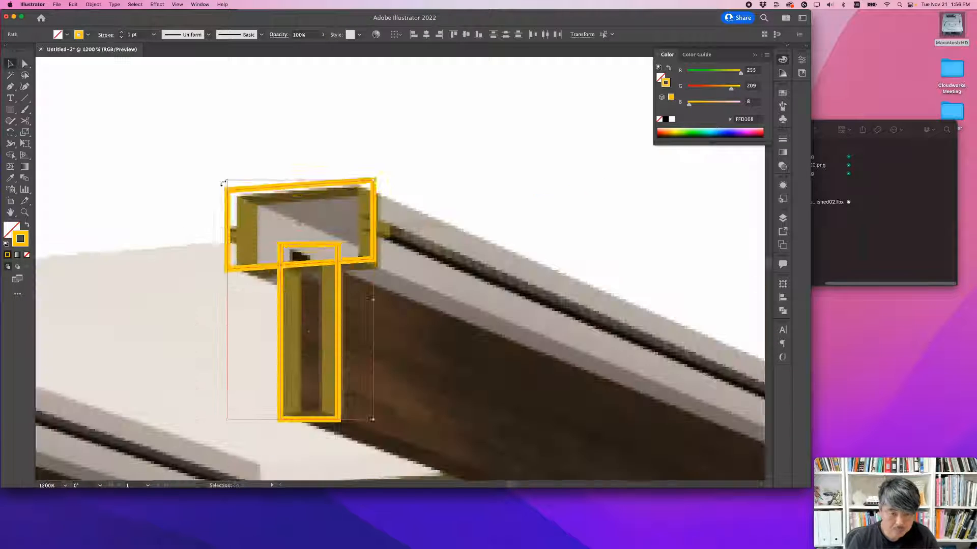
Step: Duplicate the beam and cap outlines onto the beam at the left roof slab's inner end and adjust the beam outline's left edge
{"action": "scroll", "coordinate": [353, 275], "scroll_direction": "down", "scroll_amount": 4, "text": "alt"}
{"action": "left_click_drag", "start_coordinate": [346, 273], "coordinate": [280, 264]}
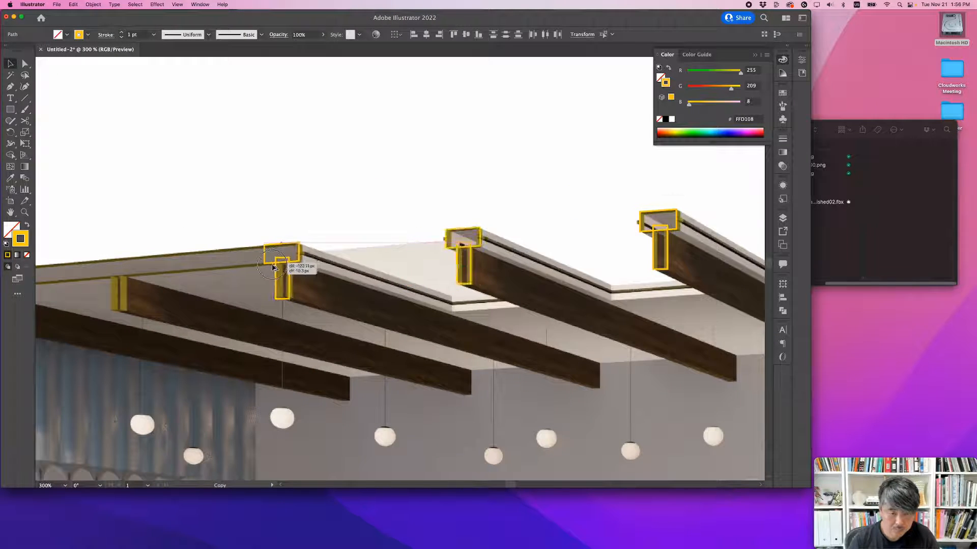
{"action": "scroll", "coordinate": [280, 265], "scroll_direction": "up", "scroll_amount": 4, "text": "alt"}
{"action": "left_click", "coordinate": [272, 336]}
{"action": "key", "text": "a"}
{"action": "left_click_drag", "start_coordinate": [270, 336], "coordinate": [280, 336]}
Step: Stretch the copied cap outline's left corner points along the left roof slab to the left end wall, following the slab's edges
{"action": "left_click", "coordinate": [224, 222]}
{"action": "scroll", "coordinate": [260, 219], "scroll_direction": "down", "scroll_amount": 2, "text": "alt"}
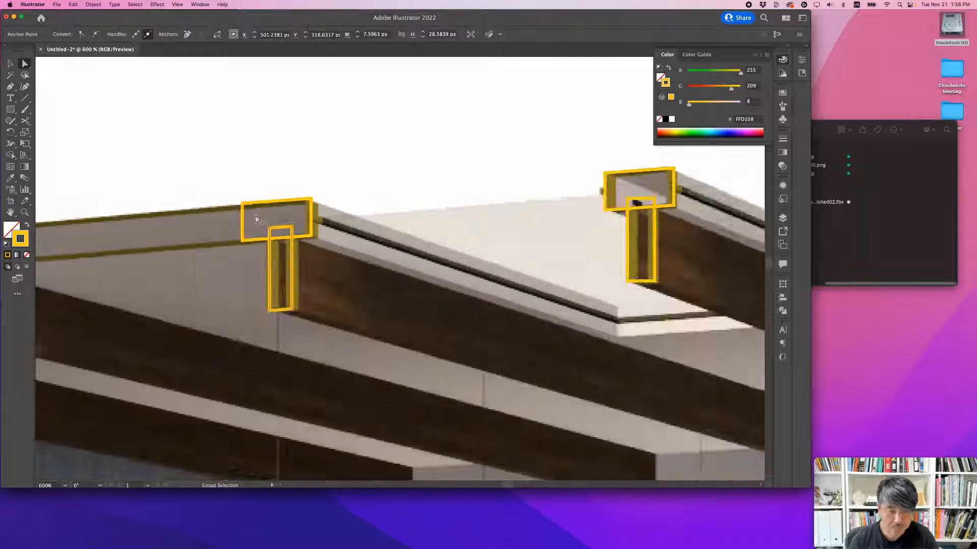
{"action": "scroll", "coordinate": [255, 218], "scroll_direction": "down", "scroll_amount": 2, "text": "alt"}
{"action": "left_click_drag", "start_coordinate": [157, 248], "coordinate": [552, 205]}
{"action": "left_click_drag", "start_coordinate": [644, 168], "coordinate": [200, 222]}
{"action": "scroll", "coordinate": [183, 218], "scroll_direction": "up", "scroll_amount": 2, "text": "alt"}
{"action": "left_click", "coordinate": [176, 221]}
{"action": "left_click_drag", "start_coordinate": [733, 191], "coordinate": [373, 219]}
Step: Duplicate the small beam outline onto the cut ends of the two leftmost beams under the left roof slab
{"action": "key", "text": "v"}
{"action": "left_click_drag", "start_coordinate": [683, 225], "coordinate": [354, 247]}
{"action": "left_click_drag", "start_coordinate": [353, 247], "coordinate": [262, 236]}
{"action": "scroll", "coordinate": [262, 236], "scroll_direction": "down", "scroll_amount": 1, "text": "alt"}
{"action": "mouse_move", "coordinate": [262, 236]}
{"action": "left_mouse_down"}
{"action": "mouse_move", "coordinate": [469, 218]}
{"action": "mouse_move", "coordinate": [267, 226]}
{"action": "left_mouse_up"}
{"action": "scroll", "coordinate": [326, 259], "scroll_direction": "down", "scroll_amount": 2, "text": "alt"}
{"action": "scroll", "coordinate": [324, 270], "scroll_direction": "down", "scroll_amount": 1, "text": "alt"}
Step: Outline the left end wall with a yellow rectangle and extend its lower corner points down to the ground line
{"action": "key", "text": "m"}
{"action": "mouse_move", "coordinate": [356, 122]}
{"action": "left_mouse_down"}
{"action": "mouse_move", "coordinate": [375, 386]}
{"action": "mouse_move", "coordinate": [366, 448]}
{"action": "mouse_move", "coordinate": [365, 127]}
{"action": "left_mouse_up"}
{"action": "key", "text": "a"}
{"action": "scroll", "coordinate": [357, 117], "scroll_direction": "up", "scroll_amount": 3, "text": "alt"}
{"action": "left_click_drag", "start_coordinate": [333, 311], "coordinate": [333, 394]}
{"action": "left_click_drag", "start_coordinate": [296, 335], "coordinate": [296, 389]}
Step: Outline the mezzanine slab with a yellow rectangle from the left end wall to the head of the stair, and deselect it
{"action": "scroll", "coordinate": [419, 257], "scroll_direction": "down", "scroll_amount": 4, "text": "alt"}
{"action": "scroll", "coordinate": [480, 222], "scroll_direction": "up", "scroll_amount": 1, "text": "alt"}
{"action": "left_click_drag", "start_coordinate": [480, 222], "coordinate": [424, 307]}
{"action": "key", "text": "s"}
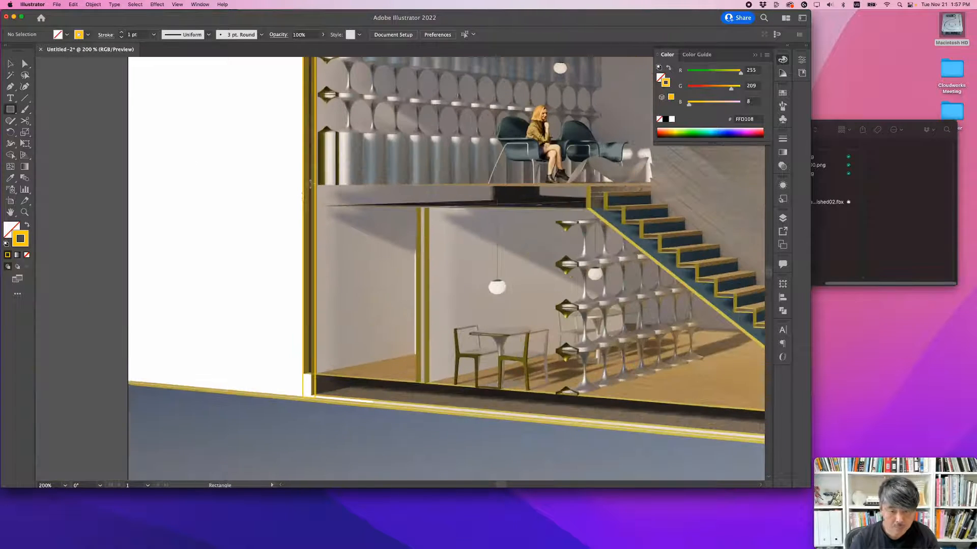
{"action": "key", "text": "m"}
{"action": "left_click_drag", "start_coordinate": [309, 184], "coordinate": [588, 208]}
{"action": "scroll", "coordinate": [601, 192], "scroll_direction": "up", "scroll_amount": 3, "text": "alt"}
{"action": "key", "text": "a"}
{"action": "left_click", "coordinate": [600, 191]}
Step: Start a Pen path inside the mezzanine slab's right end and trace the treads and risers of the stair's upper half
{"action": "key", "text": "p"}
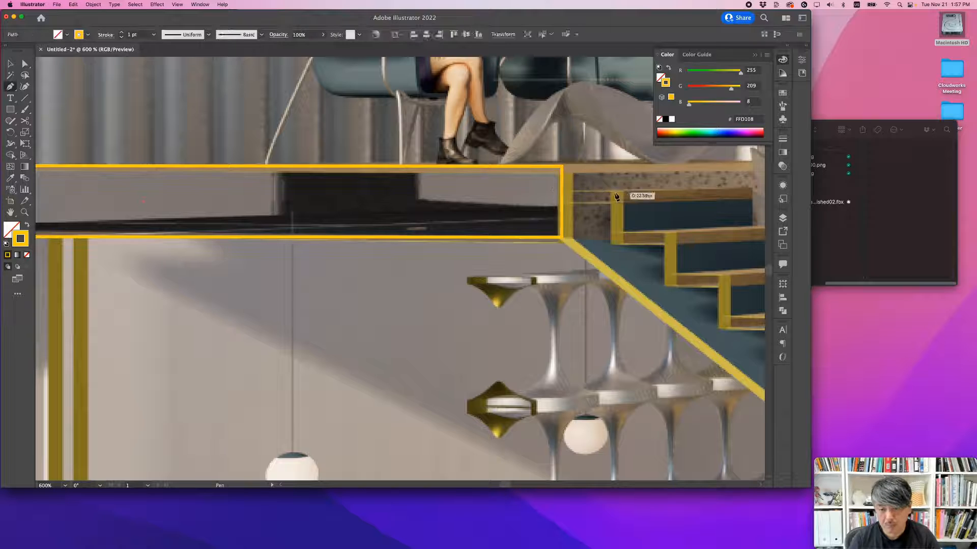
{"action": "left_click", "coordinate": [545, 190]}
{"action": "left_click", "coordinate": [611, 190]}
{"action": "left_click", "coordinate": [621, 190]}
{"action": "left_click", "coordinate": [622, 233]}
{"action": "left_click", "coordinate": [676, 233]}
{"action": "left_click", "coordinate": [676, 272]}
{"action": "left_click", "coordinate": [730, 273]}
{"action": "left_click", "coordinate": [730, 314]}
{"action": "left_click_drag", "start_coordinate": [730, 314], "coordinate": [470, 269]}
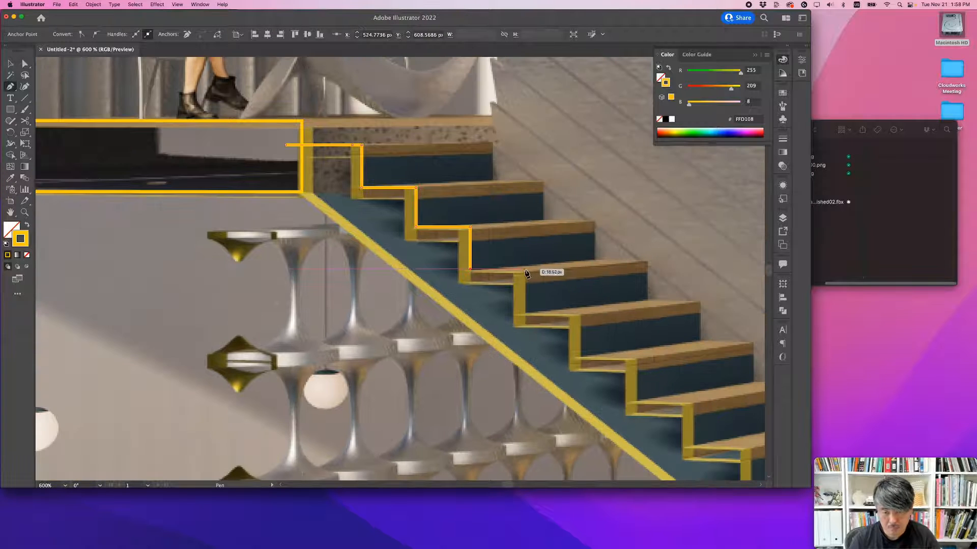
{"action": "left_click", "coordinate": [524, 268]}
{"action": "left_click", "coordinate": [524, 312]}
{"action": "left_click", "coordinate": [579, 311]}
{"action": "left_click", "coordinate": [579, 356]}
{"action": "left_click", "coordinate": [634, 356]}
{"action": "left_click", "coordinate": [634, 399]}
{"action": "left_click", "coordinate": [691, 399]}
{"action": "left_click_drag", "start_coordinate": [691, 444], "coordinate": [514, 282]}
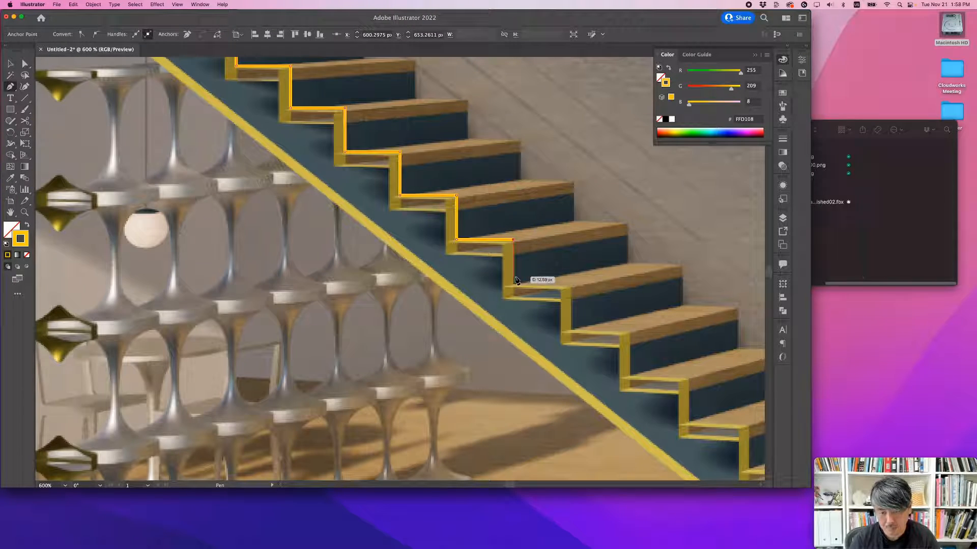
Step: Continue the stair path along the lower treads and risers down to the last step above the floor
{"action": "left_click", "coordinate": [568, 288]}
{"action": "left_click", "coordinate": [568, 333]}
{"action": "left_click", "coordinate": [625, 334]}
{"action": "left_click", "coordinate": [626, 379]}
{"action": "left_click", "coordinate": [684, 380]}
{"action": "left_click_drag", "start_coordinate": [688, 424], "coordinate": [558, 338]}
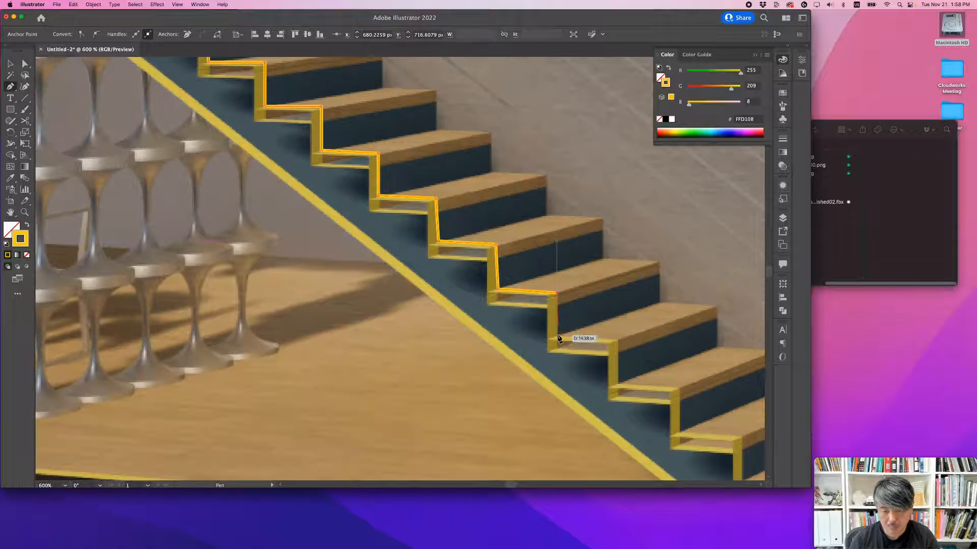
{"action": "left_click", "coordinate": [557, 334]}
{"action": "left_click", "coordinate": [616, 338]}
{"action": "left_click", "coordinate": [619, 382]}
{"action": "left_click", "coordinate": [679, 386]}
{"action": "left_click", "coordinate": [679, 432]}
{"action": "left_click_drag", "start_coordinate": [715, 427], "coordinate": [578, 316]}
{"action": "left_click", "coordinate": [606, 324]}
{"action": "left_click", "coordinate": [606, 370]}
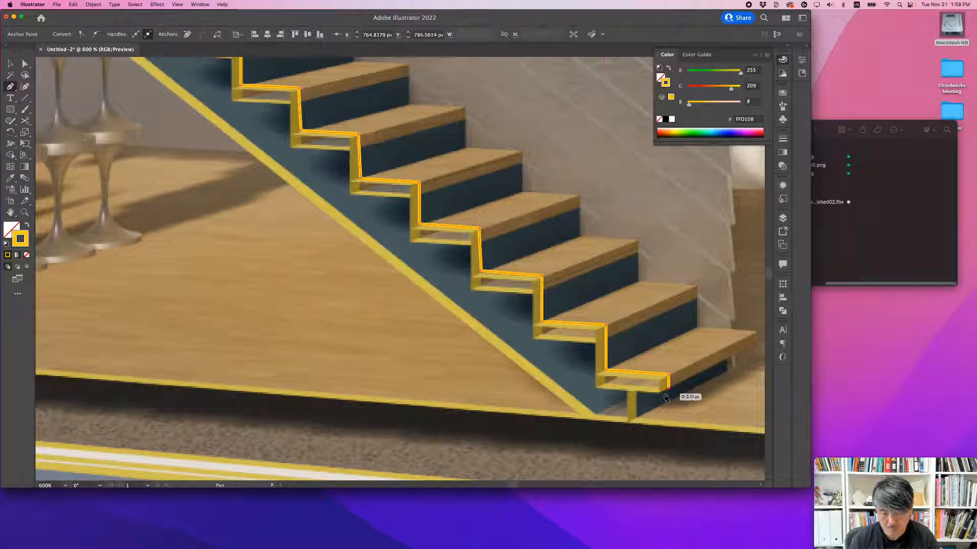
Step: Take the stair path around the foot, back up along the sloping underside, and close it inside the mezzanine slab
{"action": "left_click", "coordinate": [636, 390]}
{"action": "left_click", "coordinate": [635, 438]}
{"action": "left_click", "coordinate": [584, 421]}
{"action": "left_click_drag", "start_coordinate": [102, 99], "coordinate": [333, 297]}
{"action": "left_click", "coordinate": [299, 216]}
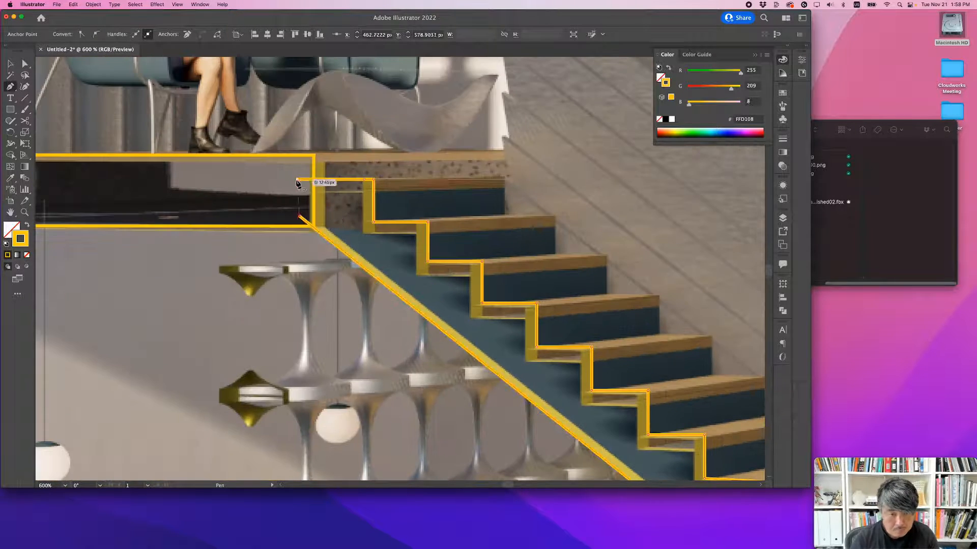
{"action": "left_click", "coordinate": [297, 179]}
Step: Fit the long slab outline's two left corner points to the ground-floor slab's end at the foot of the left wall
{"action": "scroll", "coordinate": [297, 180], "scroll_direction": "down", "scroll_amount": 6, "text": "alt"}
{"action": "key", "text": "a"}
{"action": "left_click", "coordinate": [204, 275]}
{"action": "scroll", "coordinate": [204, 275], "scroll_direction": "up", "scroll_amount": 4, "text": "alt"}
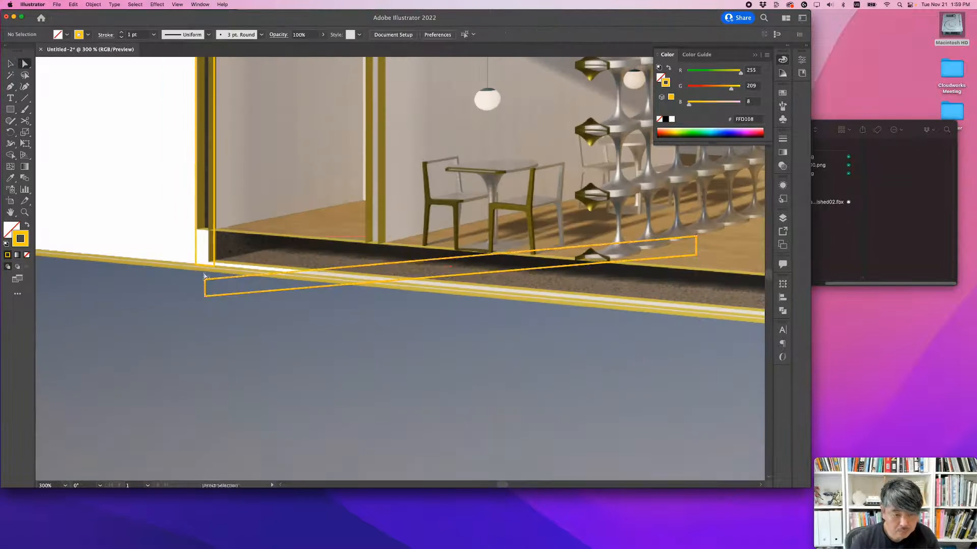
{"action": "left_click_drag", "start_coordinate": [204, 279], "coordinate": [207, 230]}
{"action": "left_click_drag", "start_coordinate": [205, 296], "coordinate": [208, 262]}
Step: Fit the ground-floor slab outline's two right corner points to the slab's upper and lower edges beyond the glazed facade
{"action": "scroll", "coordinate": [402, 250], "scroll_direction": "down", "scroll_amount": 3, "text": "alt"}
{"action": "left_click_drag", "start_coordinate": [399, 239], "coordinate": [125, 235]}
{"action": "left_click_drag", "start_coordinate": [124, 236], "coordinate": [681, 292]}
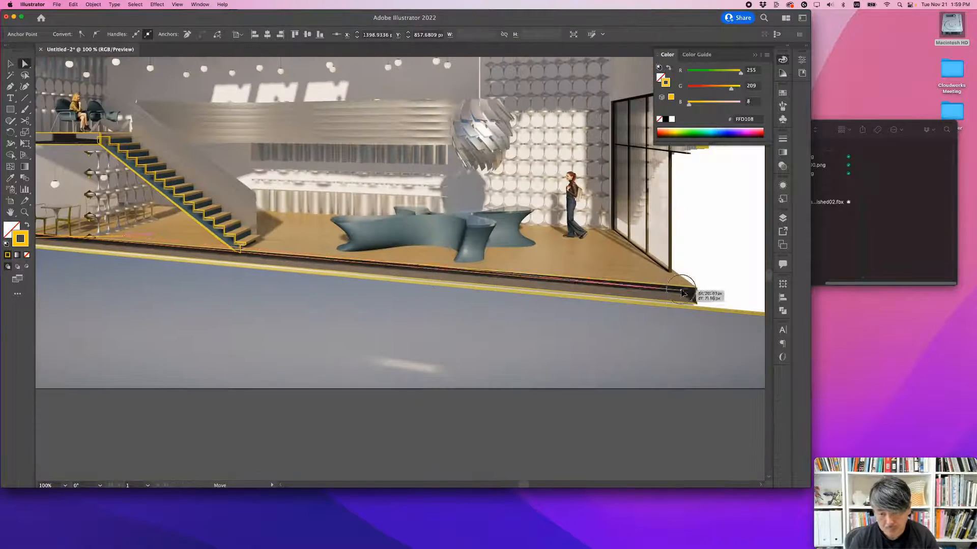
{"action": "left_click_drag", "start_coordinate": [122, 275], "coordinate": [199, 280]}
{"action": "left_click_drag", "start_coordinate": [202, 242], "coordinate": [661, 300]}
{"action": "left_click_drag", "start_coordinate": [662, 300], "coordinate": [513, 298]}
{"action": "left_click_drag", "start_coordinate": [513, 298], "coordinate": [628, 312]}
{"action": "scroll", "coordinate": [624, 300], "scroll_direction": "up", "scroll_amount": 3, "text": "alt"}
{"action": "left_click_drag", "start_coordinate": [584, 274], "coordinate": [619, 278]}
Step: Outline the ground under the building with a closed Pen path along the sloping ground line and just past the artboard's edges, leaving it deselected
{"action": "scroll", "coordinate": [704, 291], "scroll_direction": "down", "scroll_amount": 5, "text": "alt"}
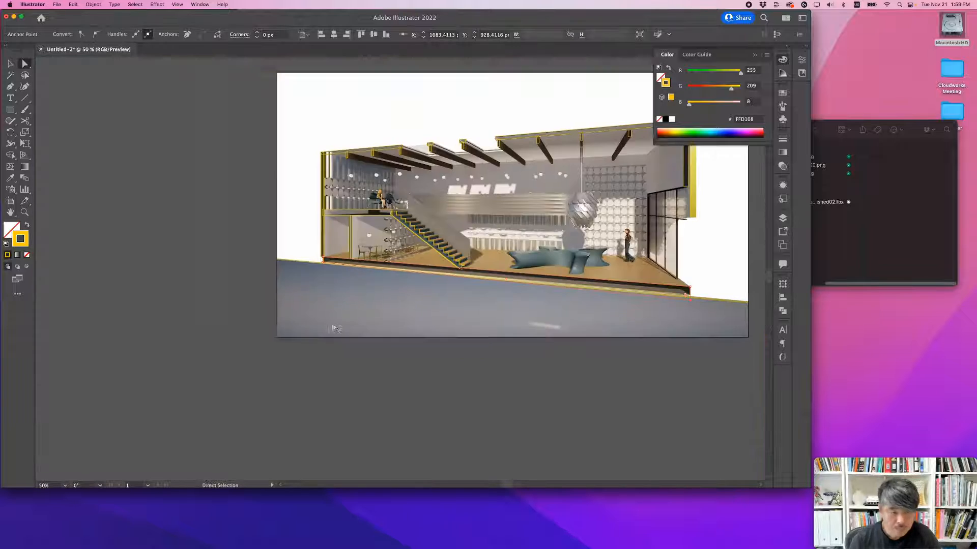
{"action": "scroll", "coordinate": [333, 299], "scroll_direction": "up", "scroll_amount": 2, "text": "alt"}
{"action": "key", "text": "p"}
{"action": "scroll", "coordinate": [221, 235], "scroll_direction": "up", "scroll_amount": 1, "text": "alt"}
{"action": "left_click", "coordinate": [212, 456]}
{"action": "left_click_drag", "start_coordinate": [645, 356], "coordinate": [107, 239]}
{"action": "left_click_drag", "start_coordinate": [646, 331], "coordinate": [107, 328]}
{"action": "left_click", "coordinate": [563, 331]}
{"action": "left_click", "coordinate": [563, 217]}
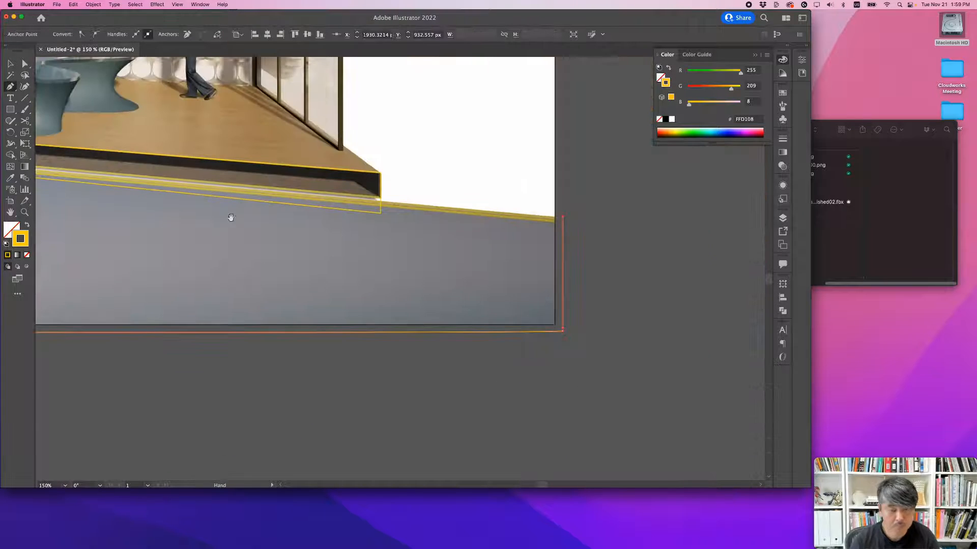
{"action": "left_click_drag", "start_coordinate": [231, 218], "coordinate": [701, 264]}
{"action": "left_click", "coordinate": [316, 181]}
{"action": "scroll", "coordinate": [509, 219], "scroll_direction": "down", "scroll_amount": 4, "text": "alt"}
{"action": "scroll", "coordinate": [425, 215], "scroll_direction": "up", "scroll_amount": 5, "text": "alt"}
{"action": "key", "text": "a"}
{"action": "left_click", "coordinate": [415, 200]}
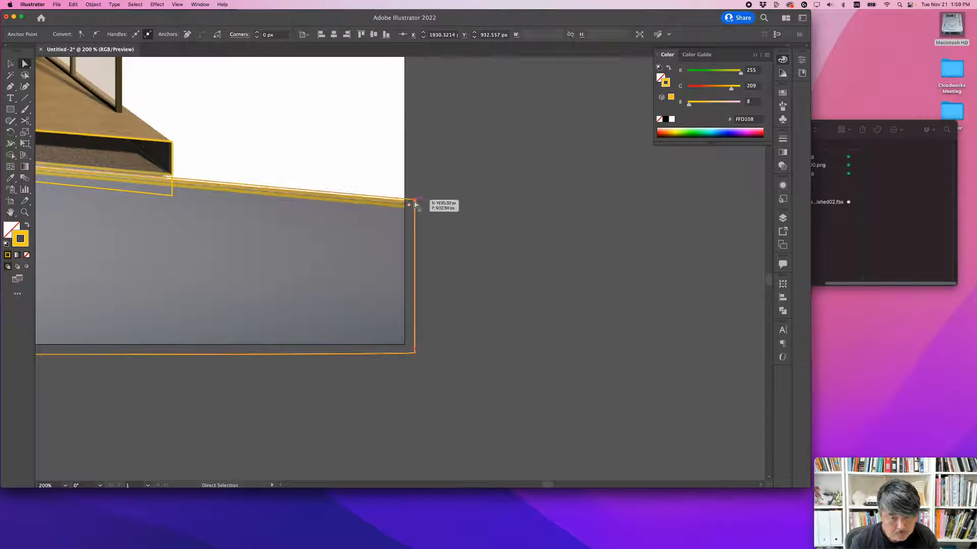
{"action": "left_click", "coordinate": [473, 189]}
Step: Extend the application window to the bottom of the display and hide the BG layer
{"action": "scroll", "coordinate": [473, 189], "scroll_direction": "down", "scroll_amount": 6, "text": "alt"}
{"action": "left_click_drag", "start_coordinate": [431, 211], "coordinate": [470, 259]}
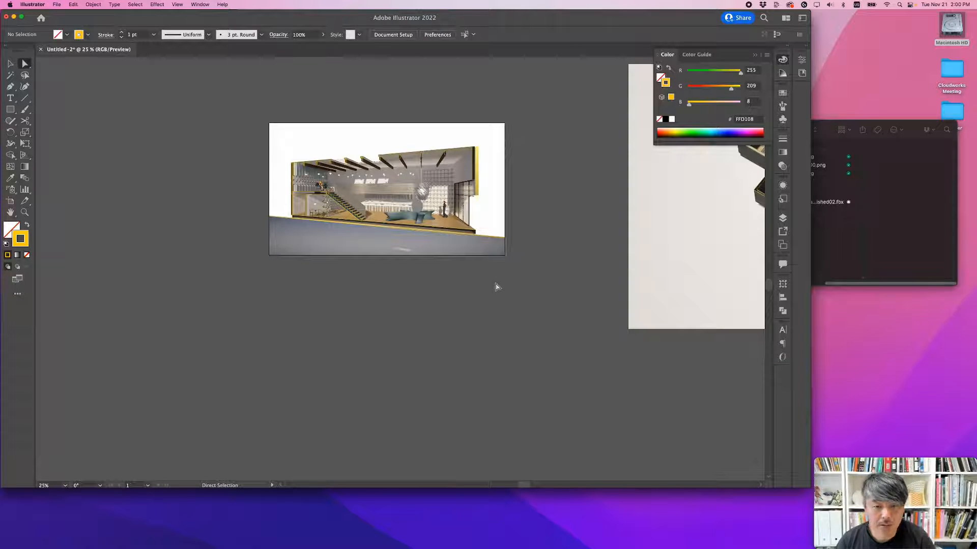
{"action": "left_click_drag", "start_coordinate": [442, 229], "coordinate": [448, 267]}
{"action": "scroll", "coordinate": [435, 249], "scroll_direction": "up", "scroll_amount": 1, "text": "alt"}
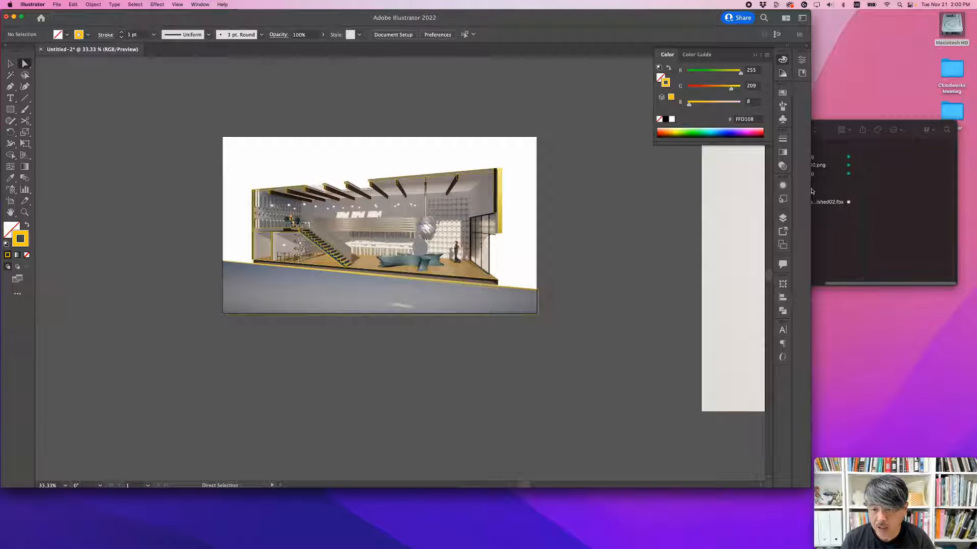
{"action": "left_click", "coordinate": [783, 219]}
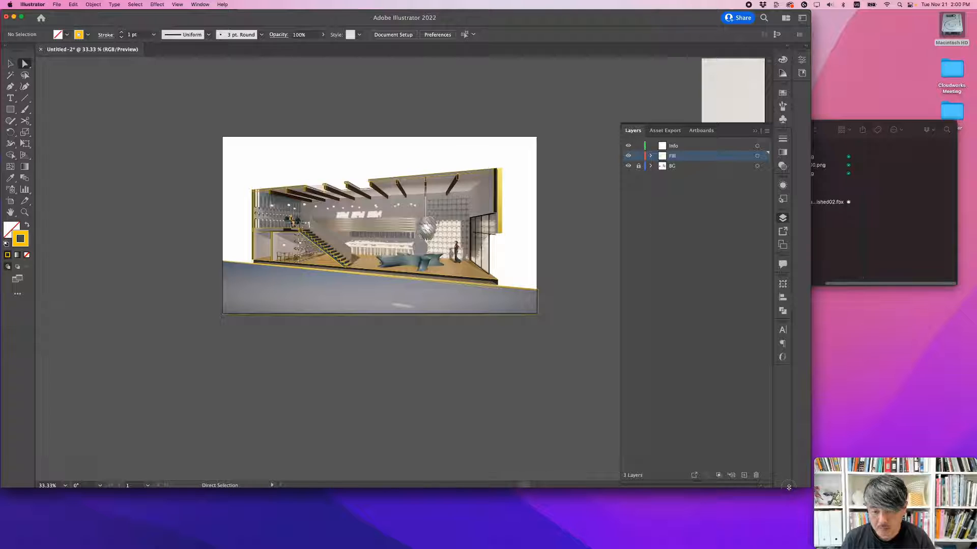
{"action": "left_click_drag", "start_coordinate": [788, 487], "coordinate": [789, 547]}
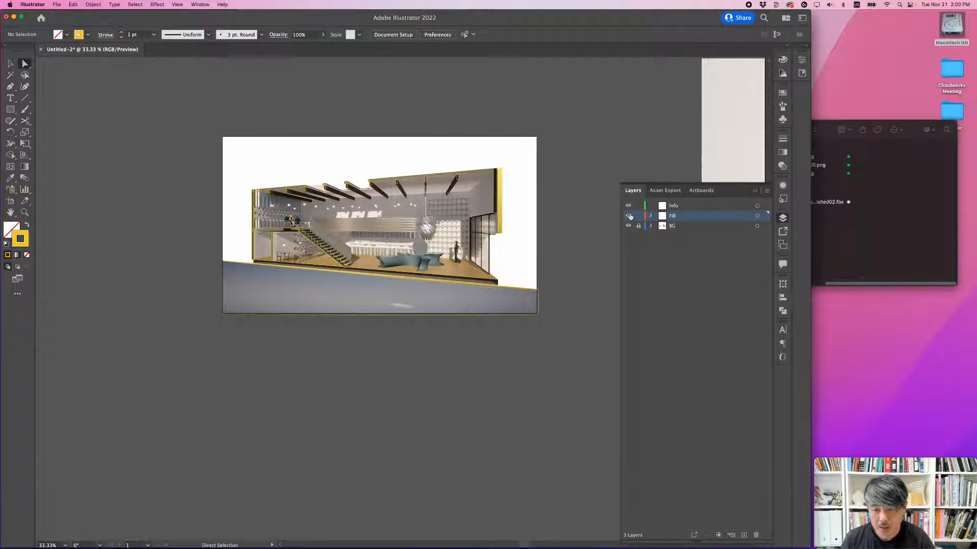
{"action": "left_click", "coordinate": [628, 227]}
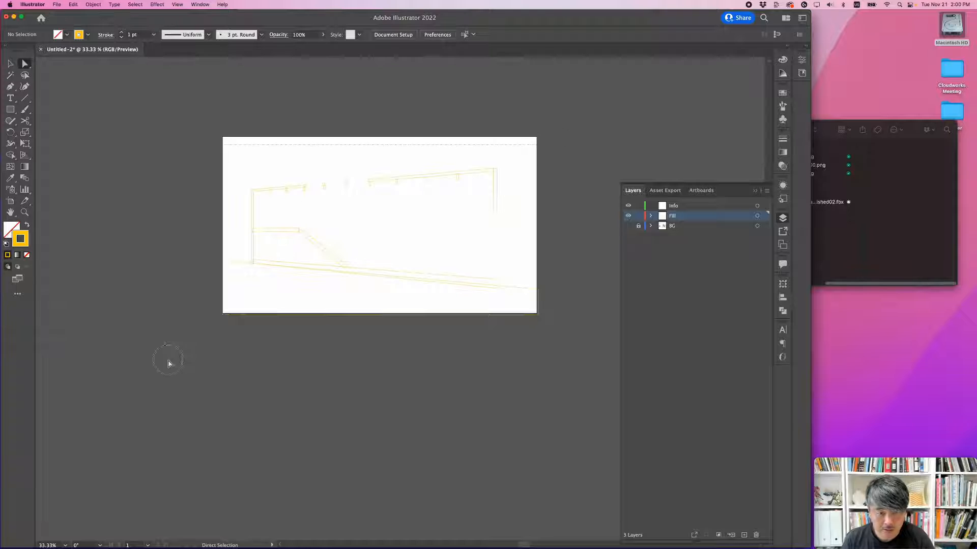
Step: Unite all the yellow outlines, swap fill and stroke to make them solid yellow without a stroke, and deselect them
{"action": "key", "text": "super+a"}
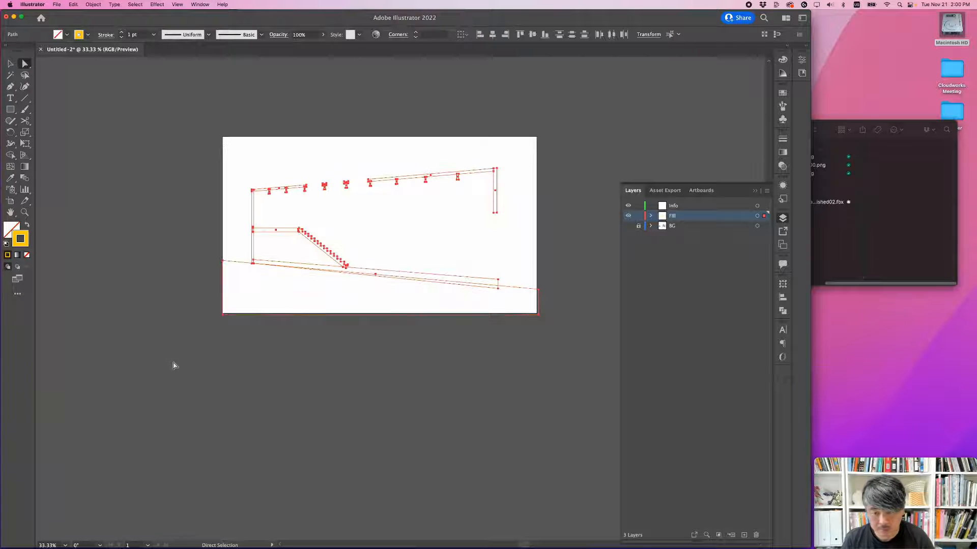
{"action": "left_click", "coordinate": [783, 312]}
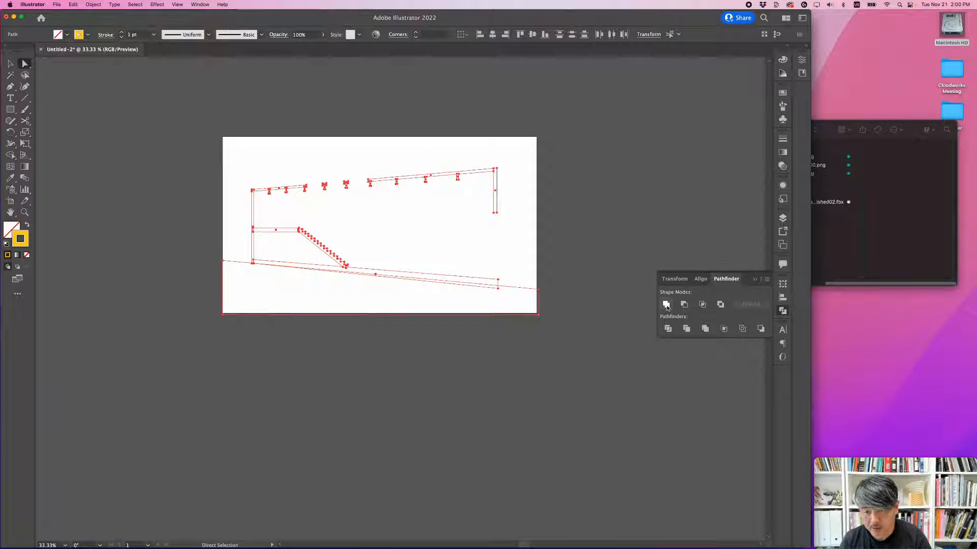
{"action": "left_click", "coordinate": [667, 306]}
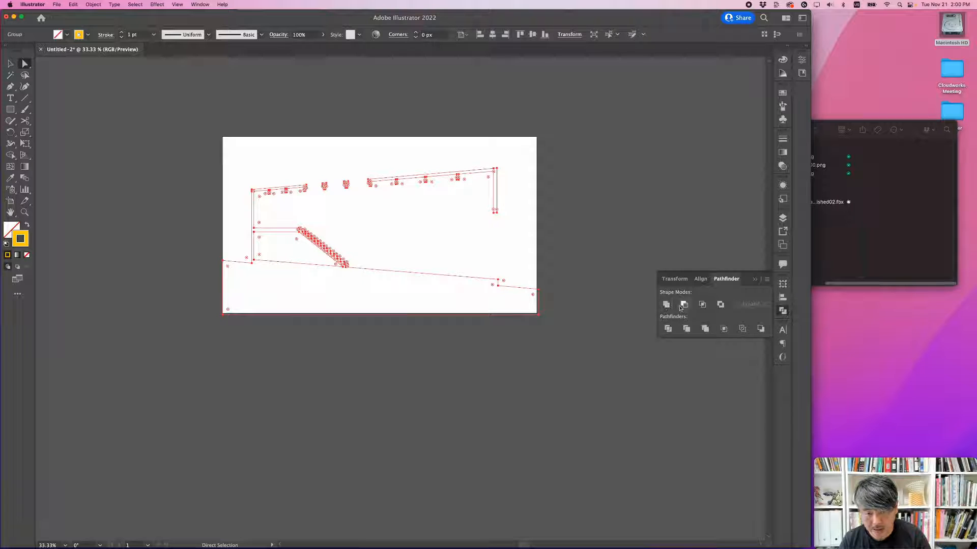
{"action": "left_click", "coordinate": [26, 227]}
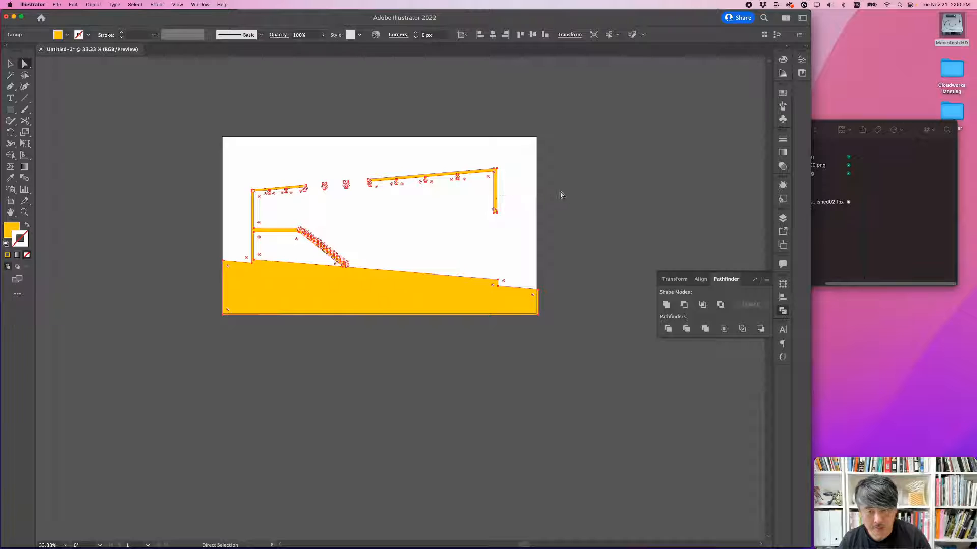
{"action": "left_click", "coordinate": [561, 195]}
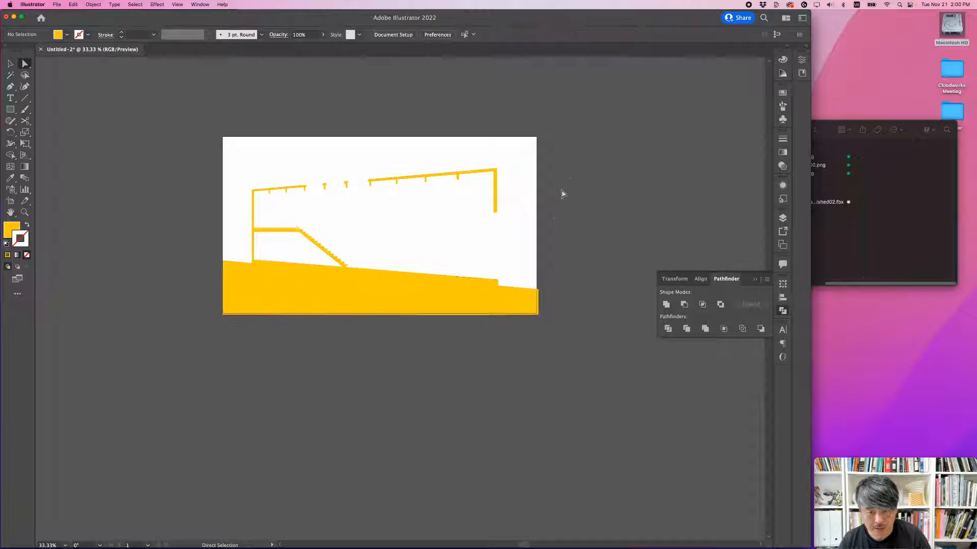
Step: Show the BG layer again and check the filled section cut against the rendered perspective
{"action": "left_click", "coordinate": [783, 218]}
{"action": "left_click", "coordinate": [628, 226]}
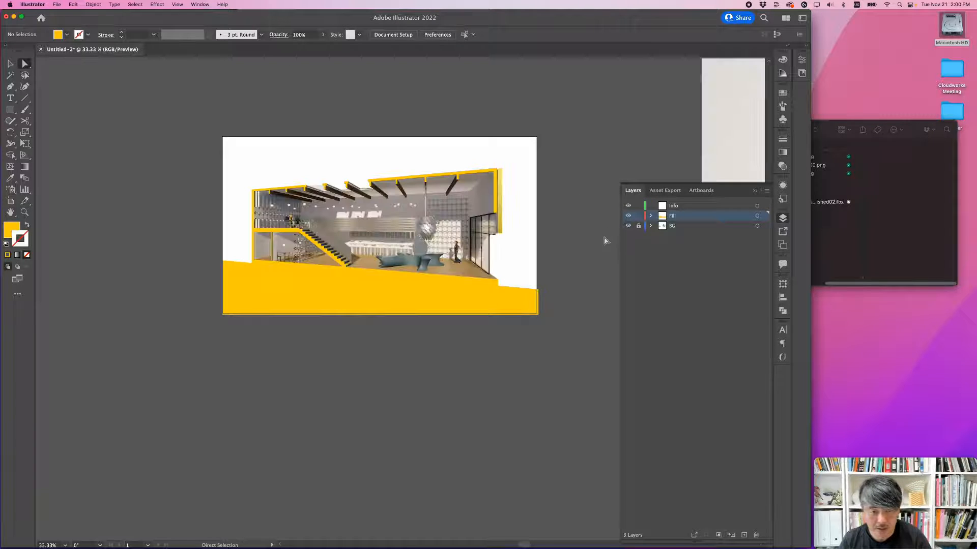
{"action": "scroll", "coordinate": [415, 297], "scroll_direction": "up", "scroll_amount": 1, "text": "alt"}
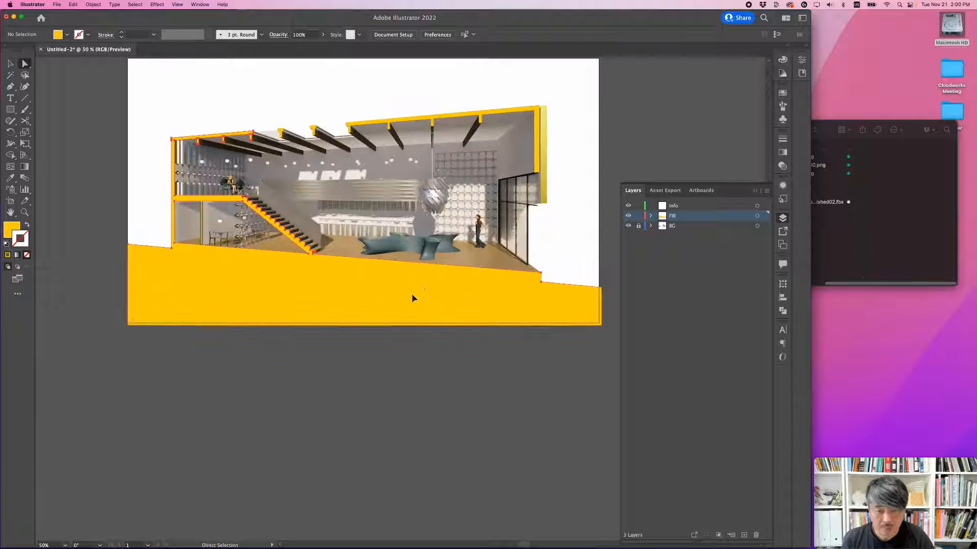
{"action": "left_click", "coordinate": [412, 298]}
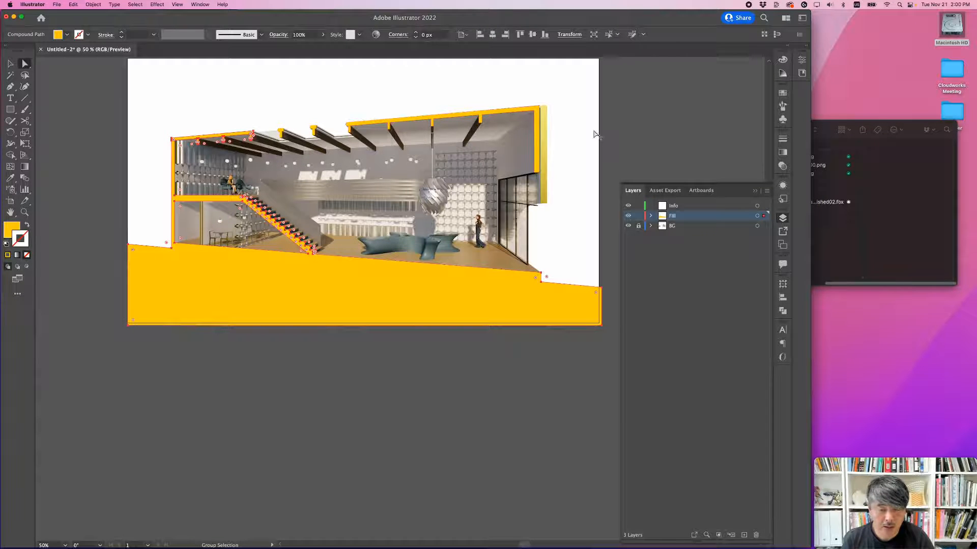
{"action": "scroll", "coordinate": [596, 134], "scroll_direction": "up", "scroll_amount": 3, "text": "alt"}
{"action": "scroll", "coordinate": [464, 163], "scroll_direction": "down", "scroll_amount": 1, "text": "alt"}
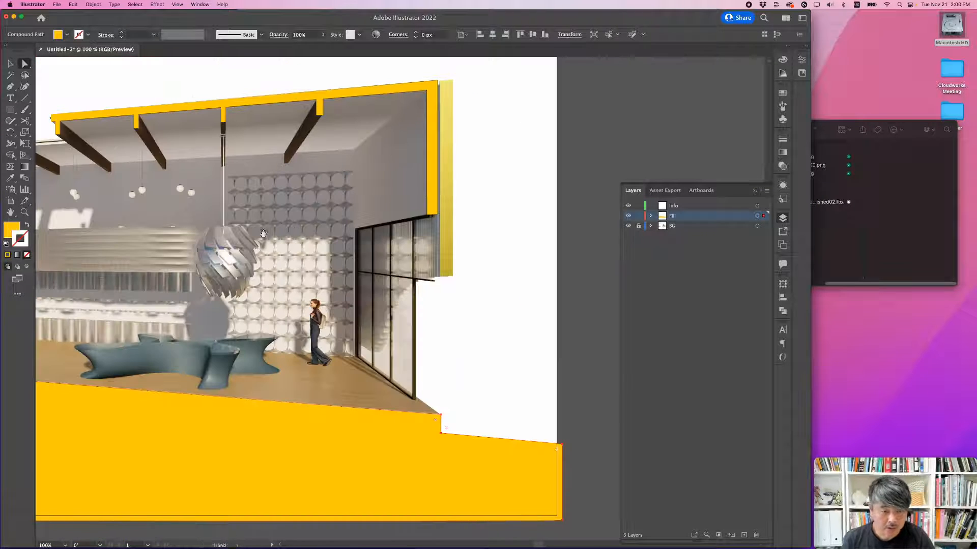
{"action": "left_click_drag", "start_coordinate": [192, 243], "coordinate": [515, 210]}
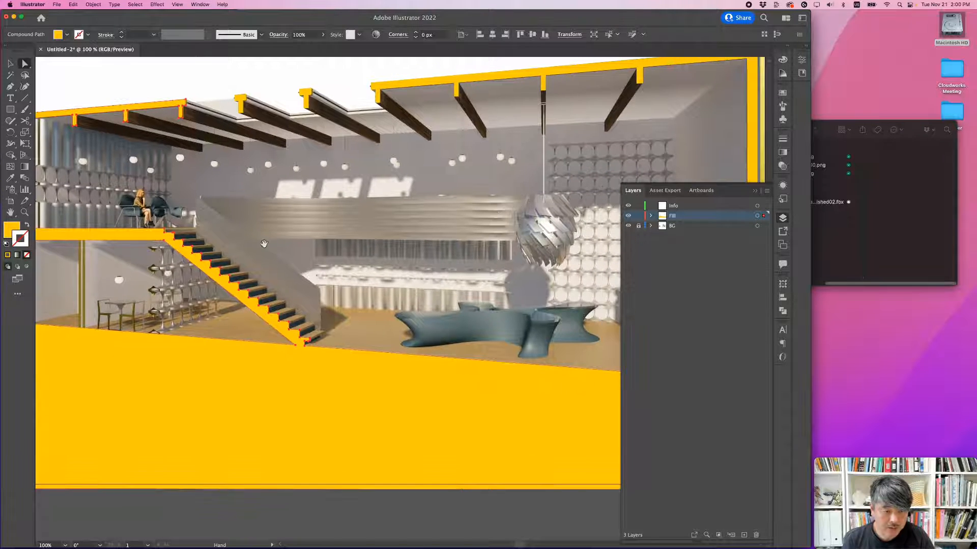
Step: Cover the thin cut partition under the mezzanine with a solid yellow rectangle from the slab to the floor
{"action": "scroll", "coordinate": [337, 209], "scroll_direction": "up", "scroll_amount": 2, "text": "alt"}
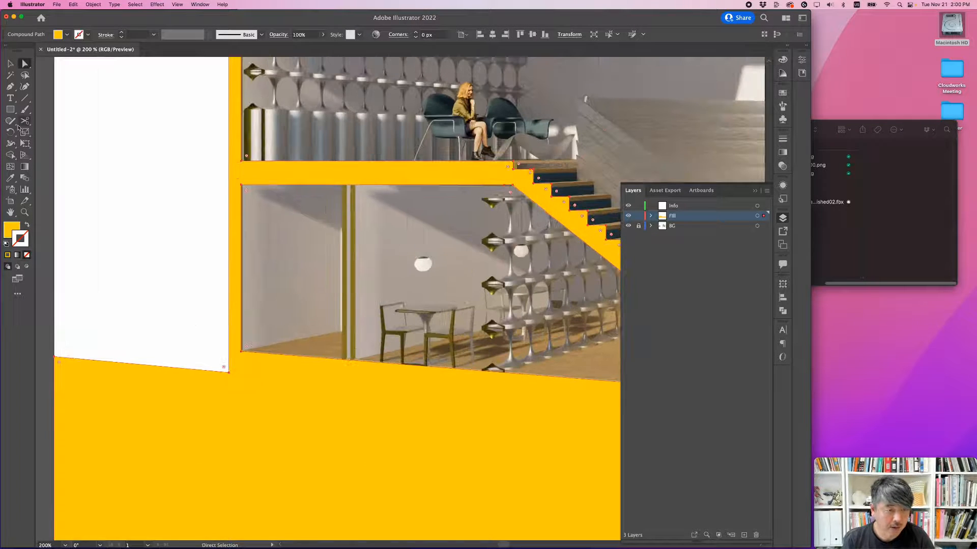
{"action": "left_click", "coordinate": [10, 109]}
{"action": "left_click_drag", "start_coordinate": [344, 180], "coordinate": [356, 372]}
Step: Cover the outer panel beside the right end wall with a solid yellow rectangle and raise its upper right corner to match the slanted top
{"action": "left_click_drag", "start_coordinate": [447, 238], "coordinate": [218, 231]}
{"action": "scroll", "coordinate": [416, 207], "scroll_direction": "down", "scroll_amount": 2, "text": "alt"}
{"action": "left_click_drag", "start_coordinate": [617, 206], "coordinate": [158, 278]}
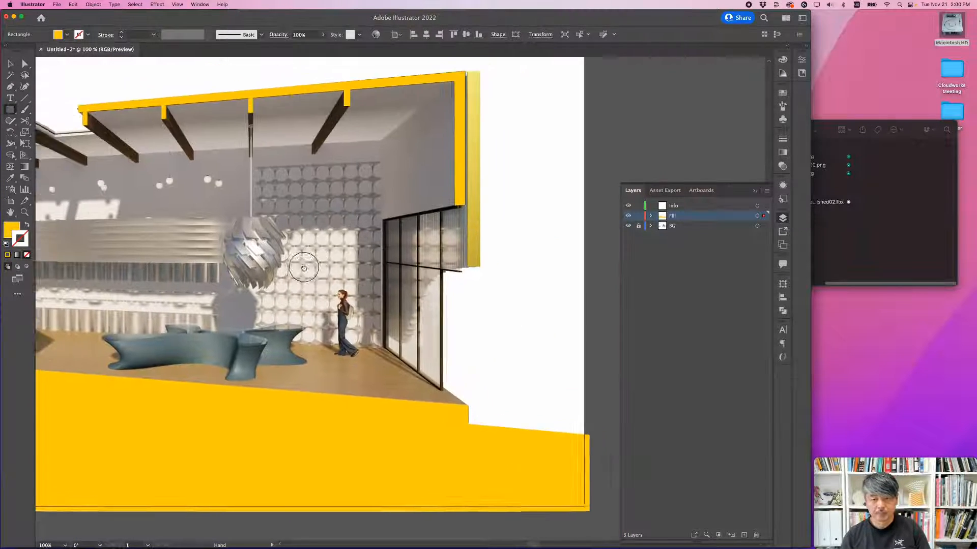
{"action": "left_click_drag", "start_coordinate": [463, 158], "coordinate": [399, 225]}
{"action": "scroll", "coordinate": [425, 152], "scroll_direction": "up", "scroll_amount": 2, "text": "alt"}
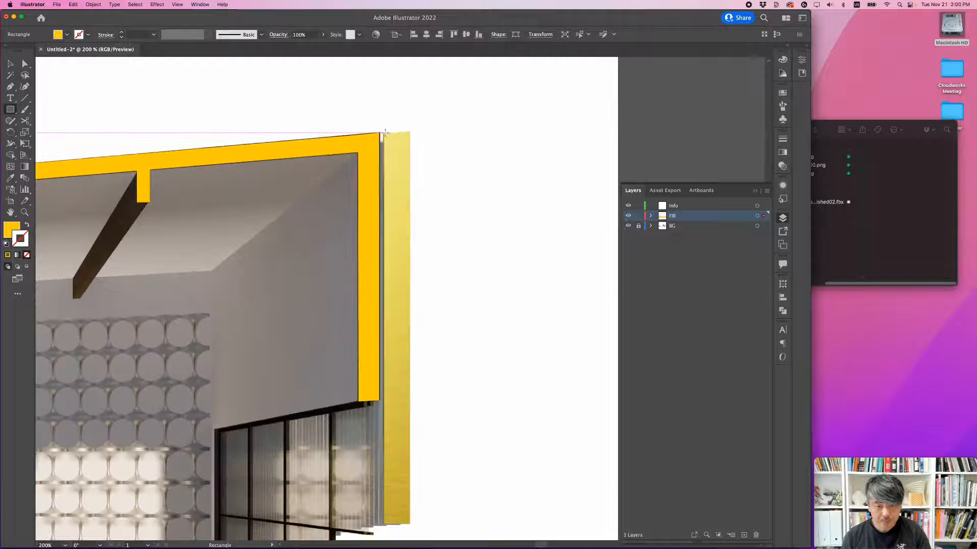
{"action": "left_click_drag", "start_coordinate": [383, 133], "coordinate": [409, 436]}
{"action": "scroll", "coordinate": [463, 242], "scroll_direction": "up", "scroll_amount": 3}
{"action": "key", "text": "a"}
{"action": "left_click", "coordinate": [428, 139]}
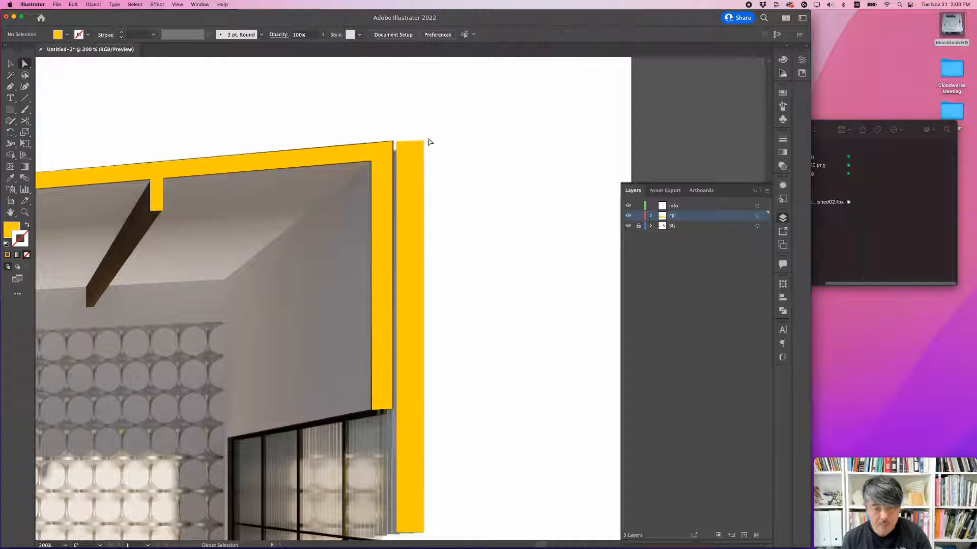
{"action": "left_click_drag", "start_coordinate": [425, 141], "coordinate": [424, 138]}
{"action": "left_click", "coordinate": [459, 166]}
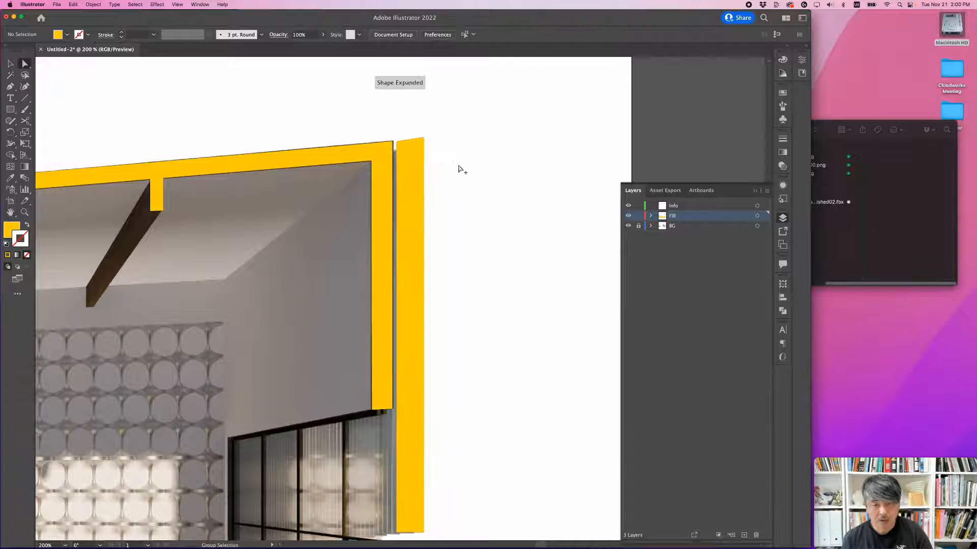
{"action": "scroll", "coordinate": [469, 189], "scroll_direction": "down", "scroll_amount": 3, "text": "alt"}
{"action": "scroll", "coordinate": [487, 222], "scroll_direction": "down", "scroll_amount": 1, "text": "alt"}
{"action": "left_click_drag", "start_coordinate": [480, 275], "coordinate": [522, 255]}
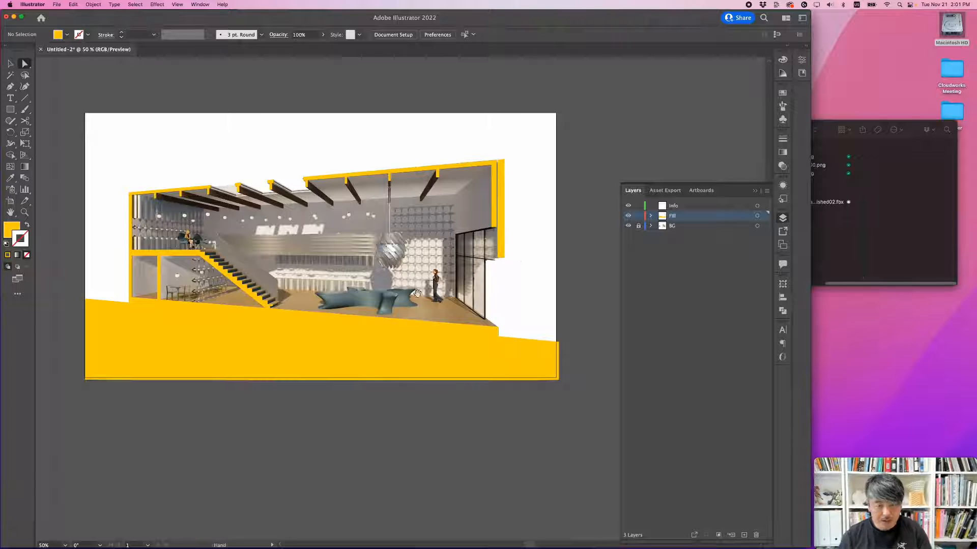
{"action": "left_click_drag", "start_coordinate": [414, 296], "coordinate": [430, 244]}
{"action": "scroll", "coordinate": [411, 282], "scroll_direction": "up", "scroll_amount": 1, "text": "alt"}
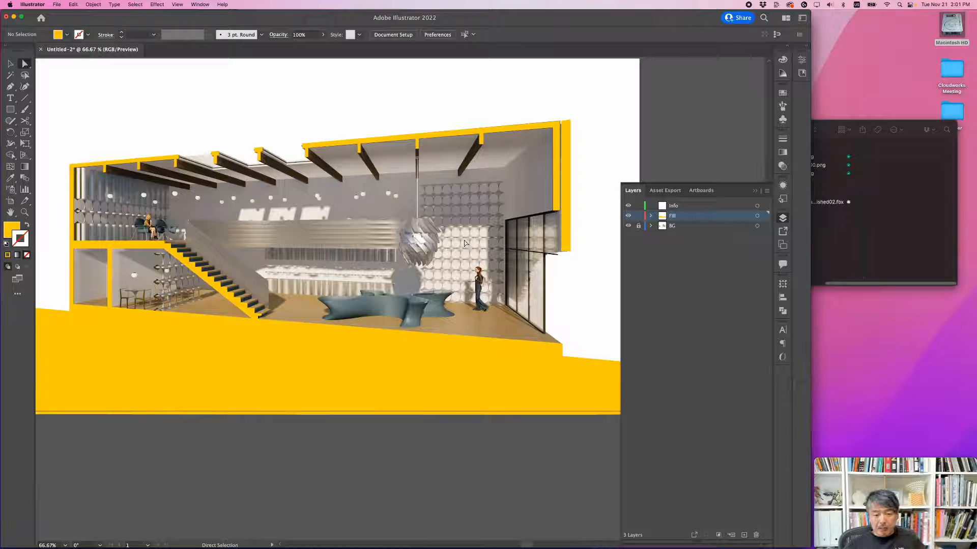
{"action": "scroll", "coordinate": [465, 234], "scroll_direction": "down", "scroll_amount": 1, "text": "alt"}
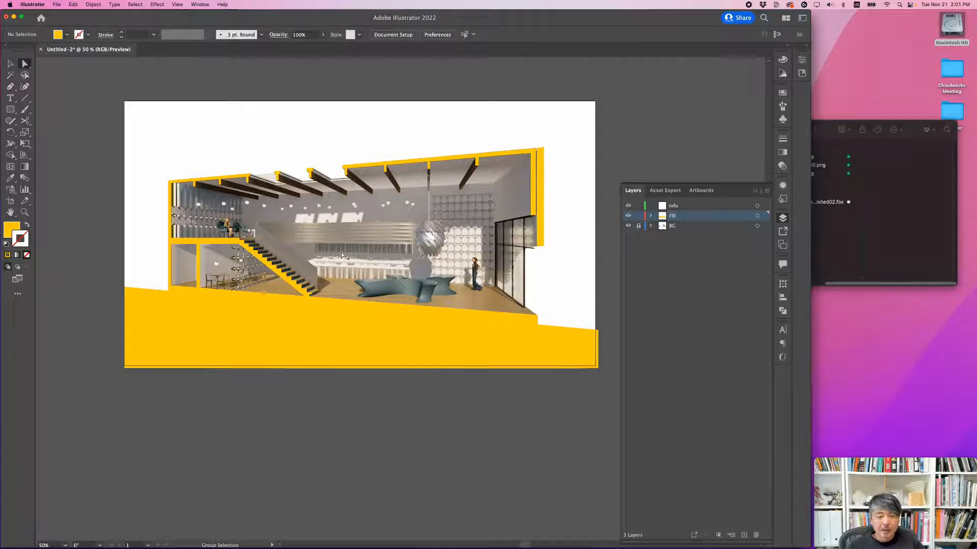
{"action": "scroll", "coordinate": [341, 251], "scroll_direction": "up", "scroll_amount": 1, "text": "alt"}
{"action": "scroll", "coordinate": [341, 252], "scroll_direction": "down", "scroll_amount": 1, "text": "alt"}
{"action": "left_click_drag", "start_coordinate": [355, 264], "coordinate": [329, 227]}
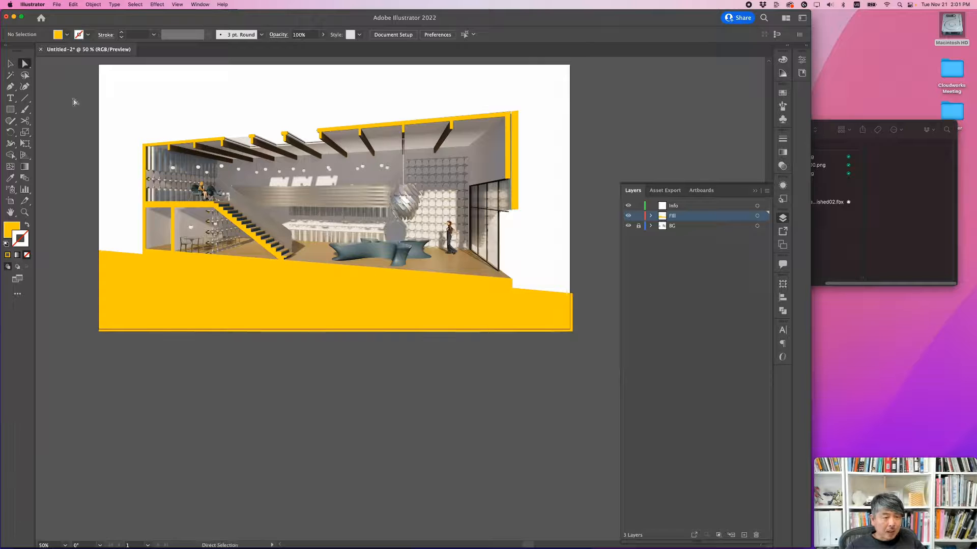
Step: Add the text label CHILLOUT SPACE in the white area above the higher roof and scale it up to about 26 pt
{"action": "left_click", "coordinate": [10, 96]}
{"action": "left_click", "coordinate": [426, 87]}
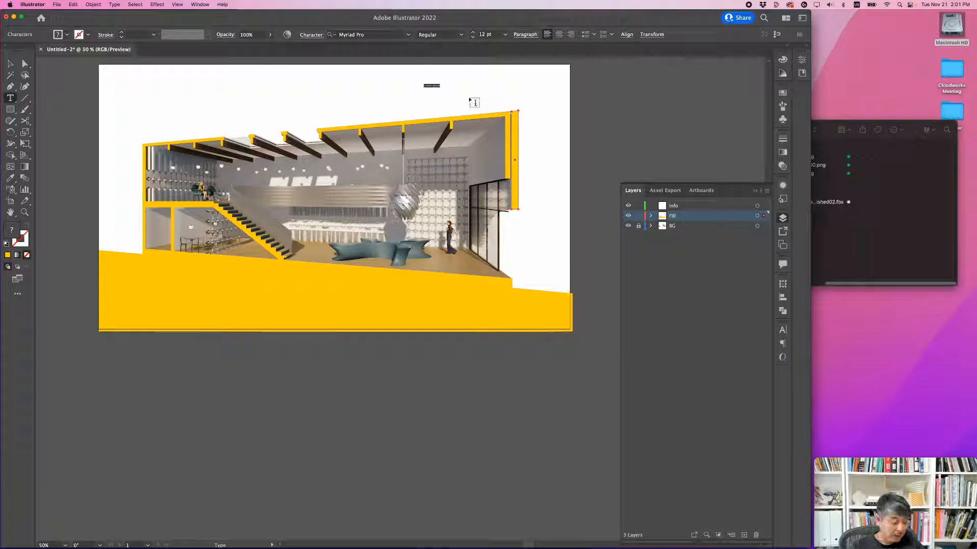
{"action": "type", "text": "CHALLOU"}
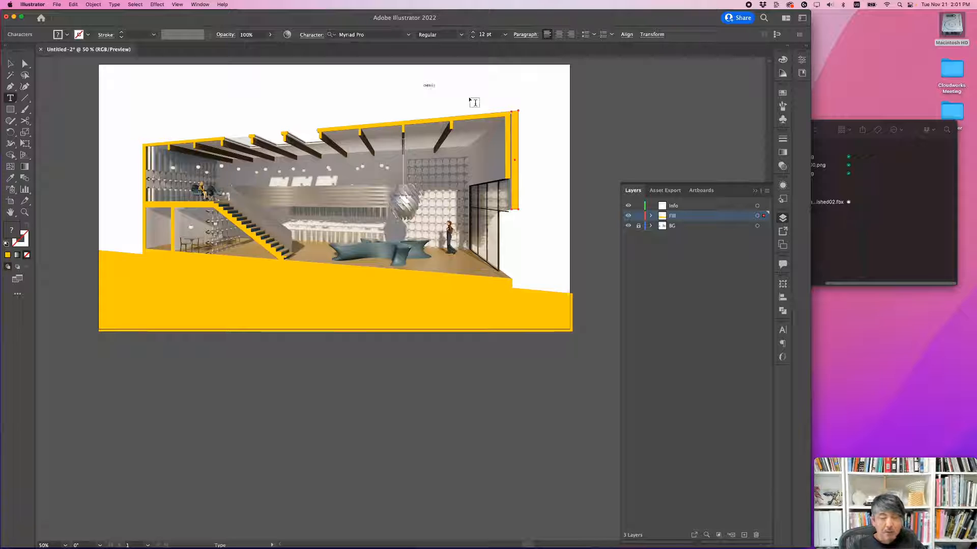
{"action": "type", "text": "T SPACE"}
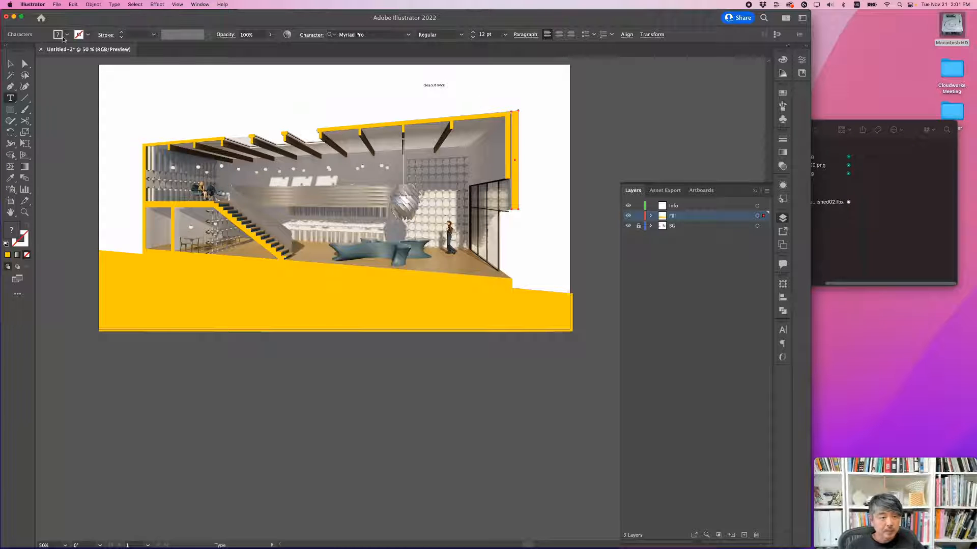
{"action": "left_click", "coordinate": [10, 64]}
{"action": "left_click", "coordinate": [552, 106]}
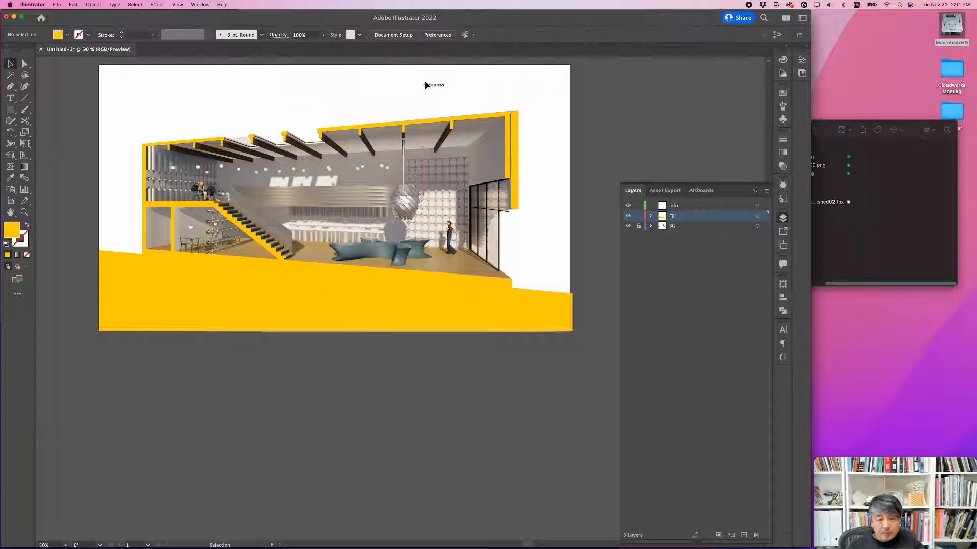
{"action": "left_click", "coordinate": [429, 86]}
{"action": "left_click_drag", "start_coordinate": [446, 90], "coordinate": [435, 129]}
{"action": "key", "text": "super+equal"}
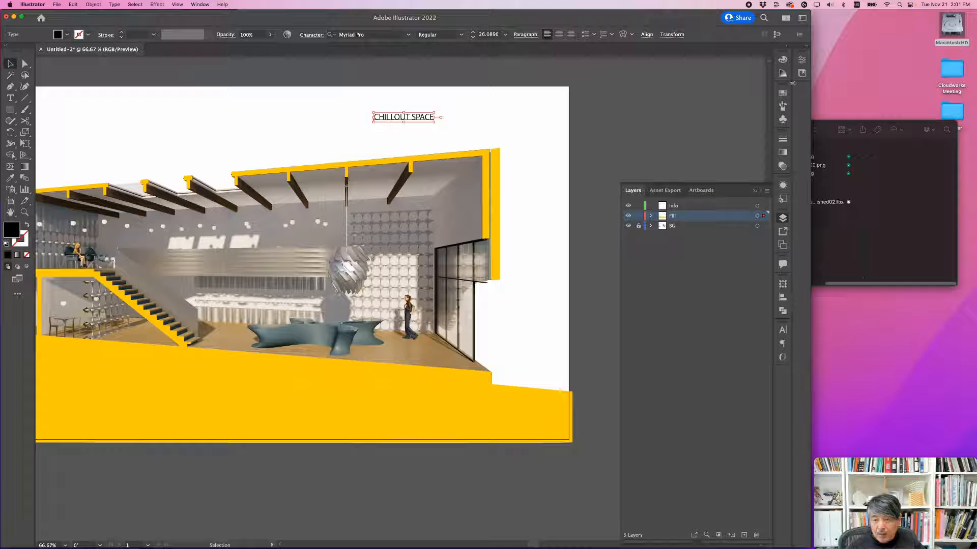
Step: Set the CHILLOUT SPACE label's font to DIN with the Medium style
{"action": "left_click", "coordinate": [783, 330]}
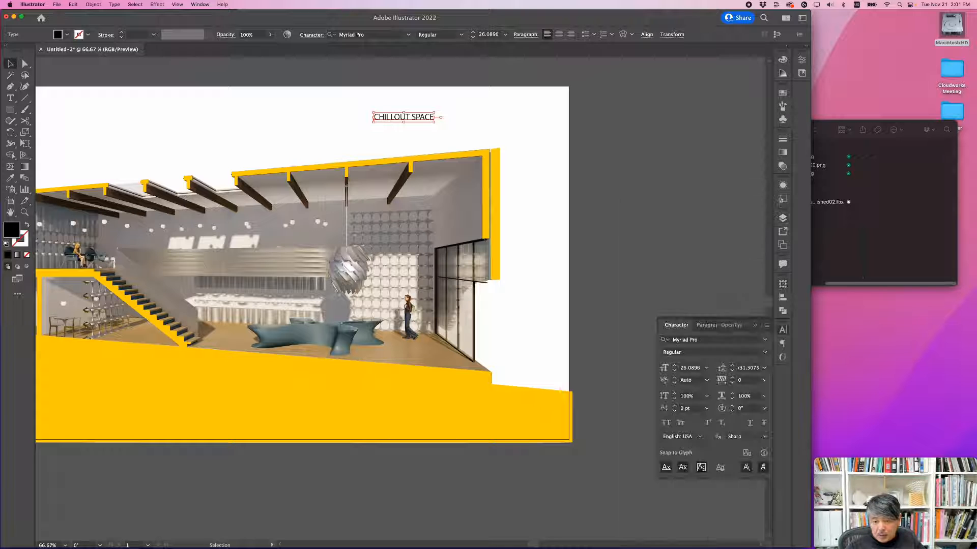
{"action": "left_click", "coordinate": [764, 342]}
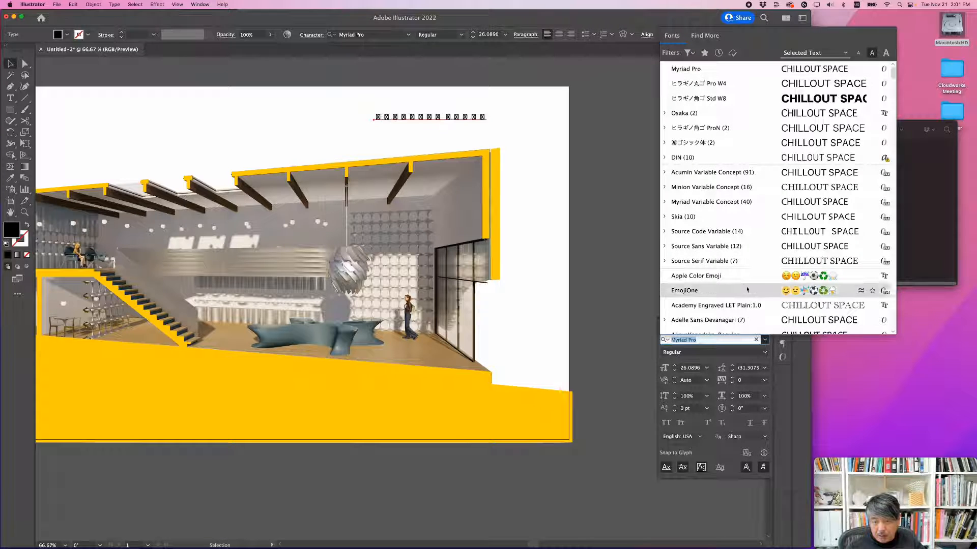
{"action": "left_click", "coordinate": [756, 163]}
{"action": "left_click", "coordinate": [764, 352]}
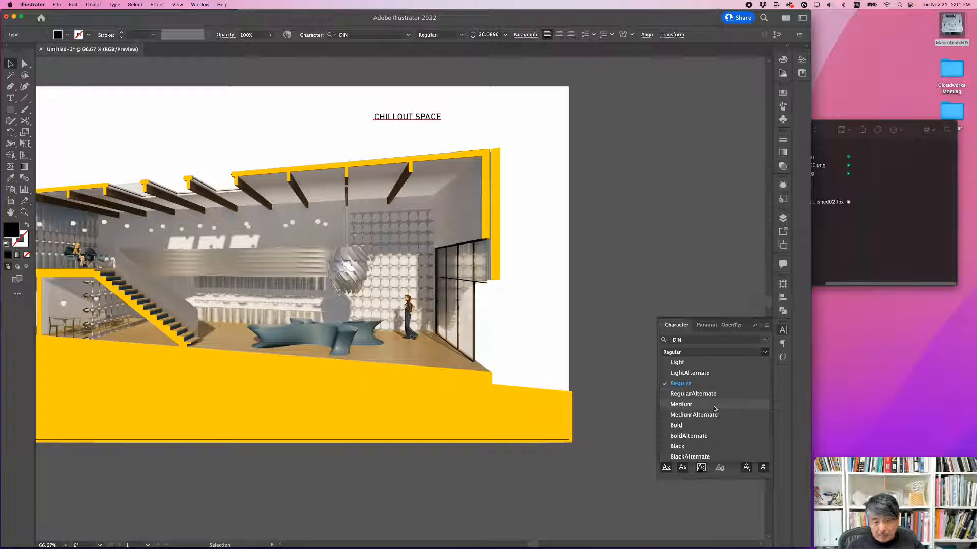
{"action": "left_click", "coordinate": [681, 404]}
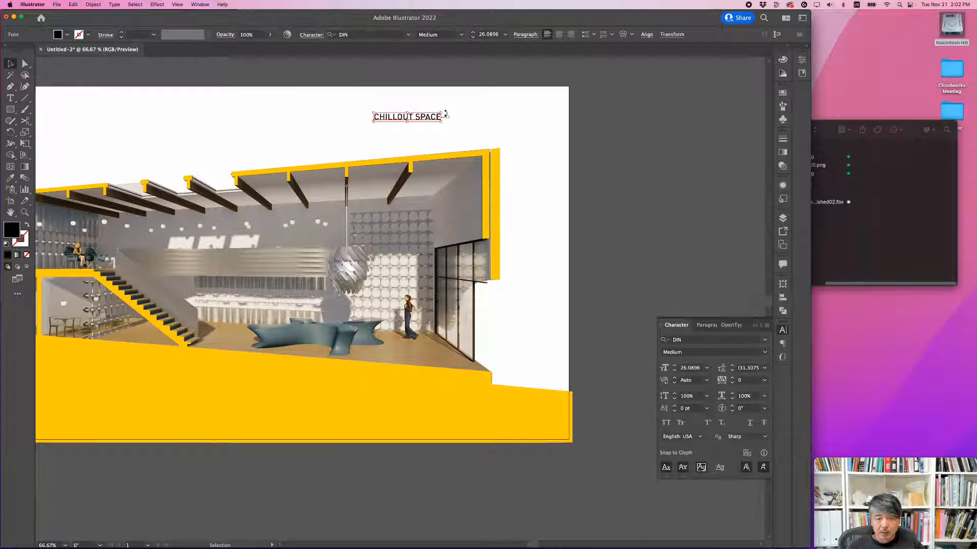
Step: Enlarge the CHILLOUT SPACE label to about 36 pt and place a copy to its left reading PRODUCT DISPLAY
{"action": "left_click_drag", "start_coordinate": [443, 112], "coordinate": [378, 121]}
{"action": "scroll", "coordinate": [513, 129], "scroll_direction": "left", "scroll_amount": 4}
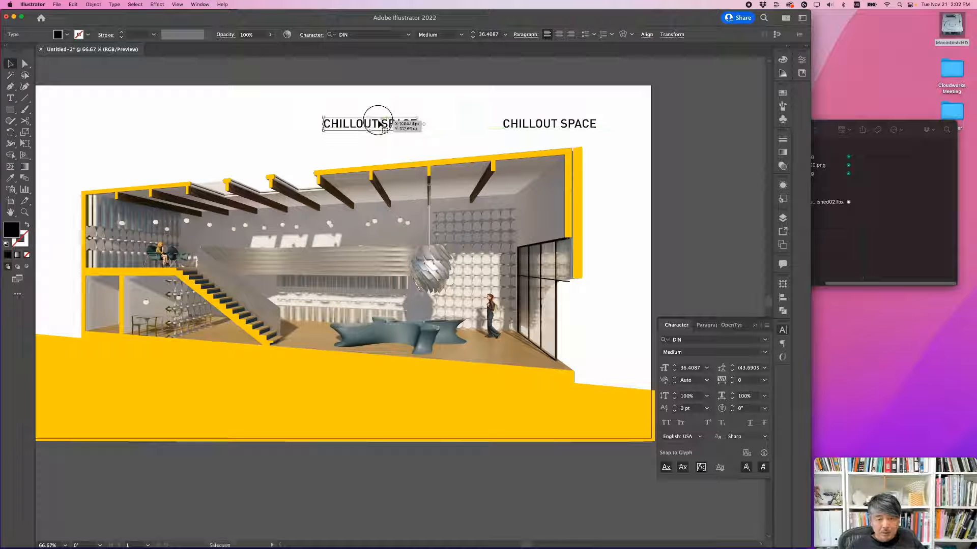
{"action": "triple_click", "coordinate": [378, 121]}
{"action": "type", "text": "PROD"}
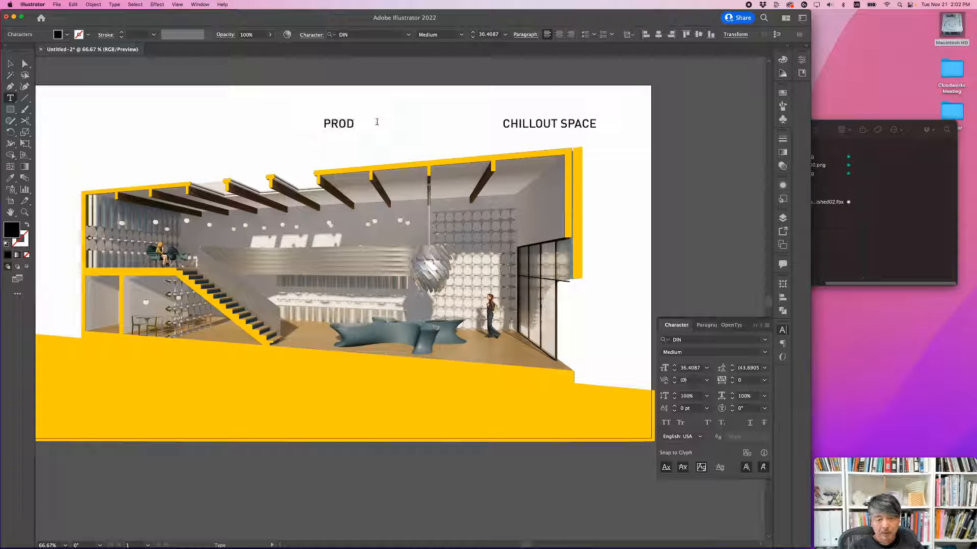
{"action": "type", "text": "UCT DISP"}
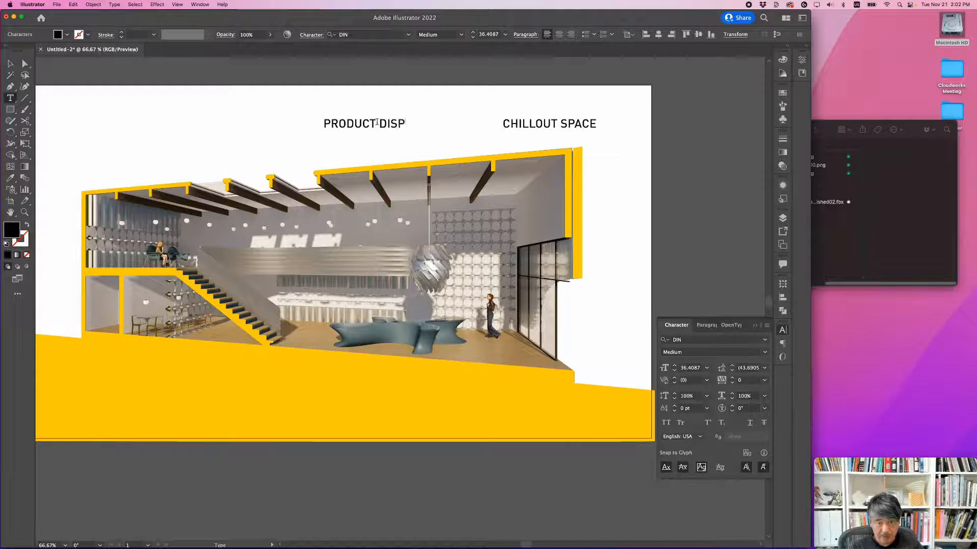
{"action": "type", "text": "LAY"}
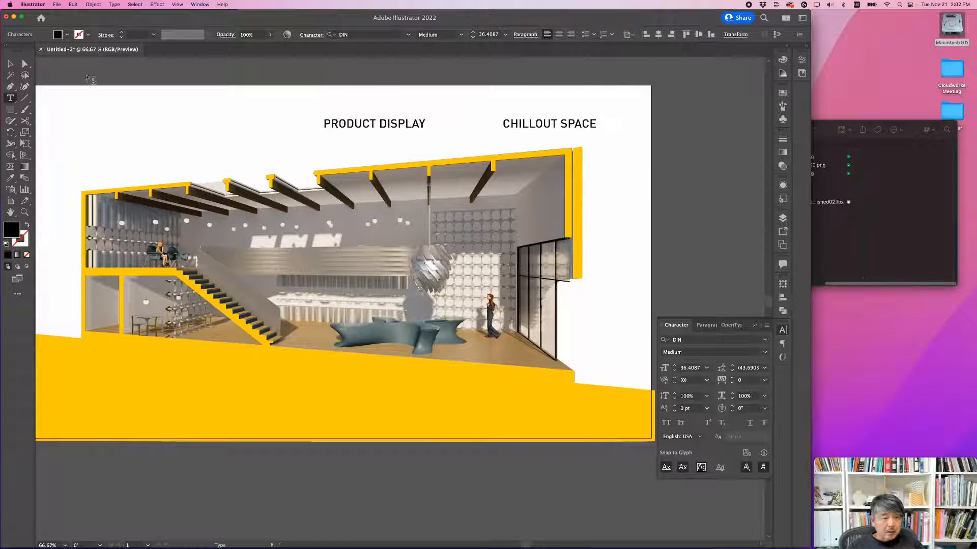
Step: Copy the PRODUCT DISPLAY label to above the mezzanine end of the building and change its text to UPPER LOUNGE
{"action": "left_click", "coordinate": [10, 63]}
{"action": "left_click_drag", "start_coordinate": [331, 124], "coordinate": [127, 131], "text": "alt"}
{"action": "triple_click", "coordinate": [143, 129]}
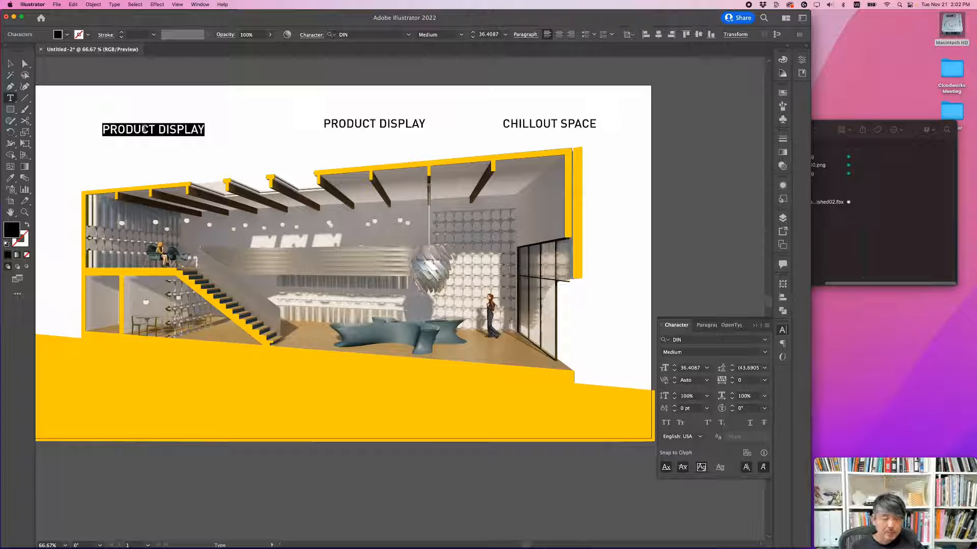
{"action": "type", "text": "UPPER LOUNGE"}
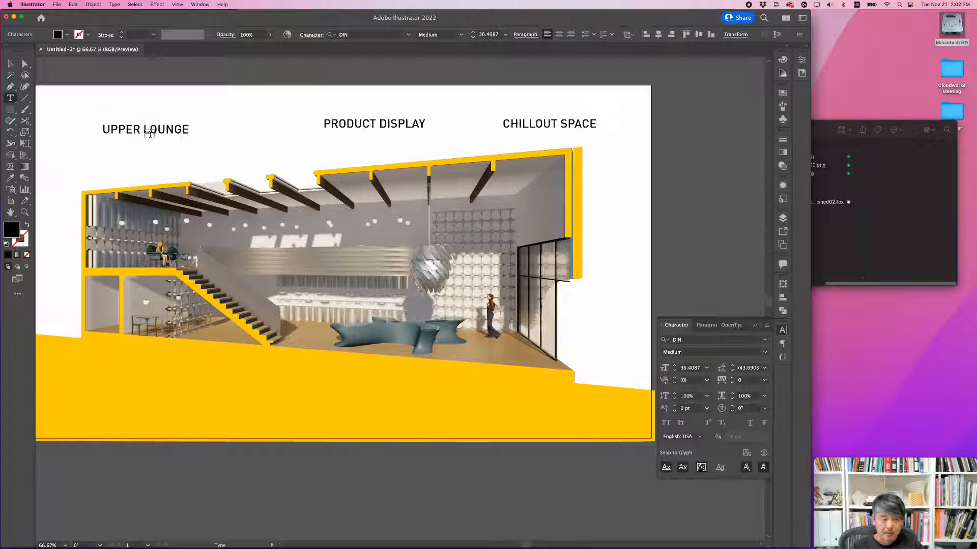
{"action": "left_click", "coordinate": [12, 68]}
Step: Duplicate the UPPER LOUNGE label beside the original and change the copy's wording to LOWER LOUNGE
{"action": "scroll", "coordinate": [227, 136], "scroll_direction": "left", "scroll_amount": 3}
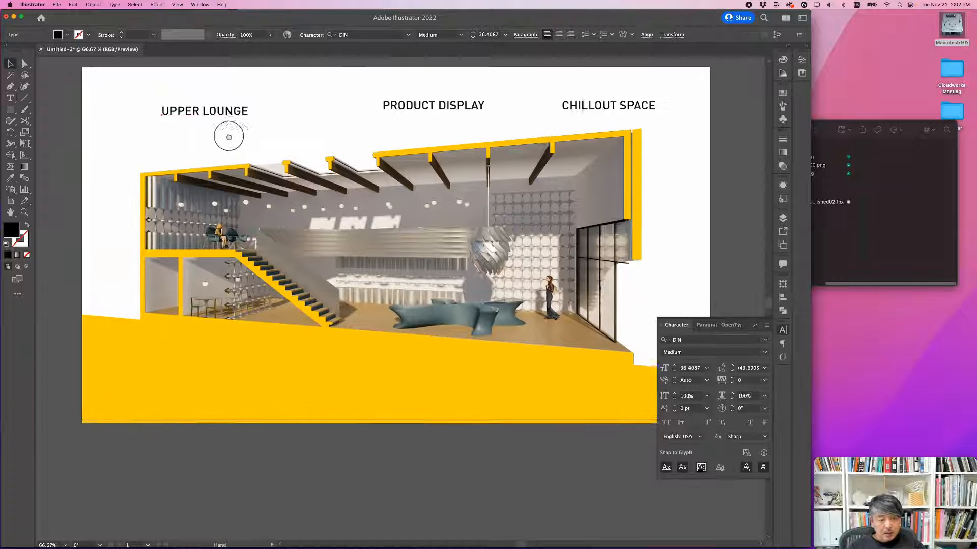
{"action": "left_click_drag", "start_coordinate": [228, 109], "coordinate": [179, 128]}
{"action": "key", "text": "t"}
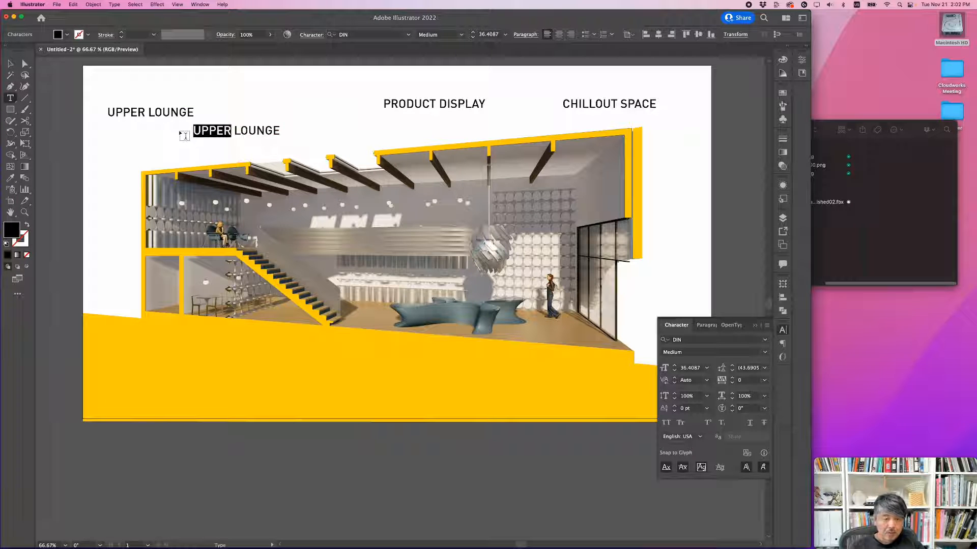
{"action": "type", "text": "LOWER"}
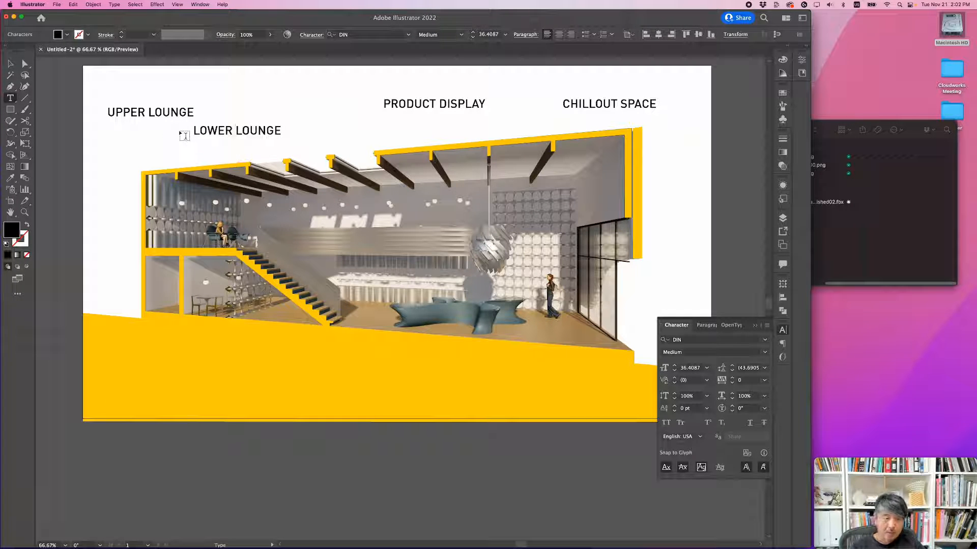
Step: Break the LOWER LOUNGE, UPPER LOUNGE, PRODUCT DISPLAY and CHILLOUT SPACE labels into two lines, one word per line
{"action": "key", "text": "Return"}
{"action": "key", "text": "Delete"}
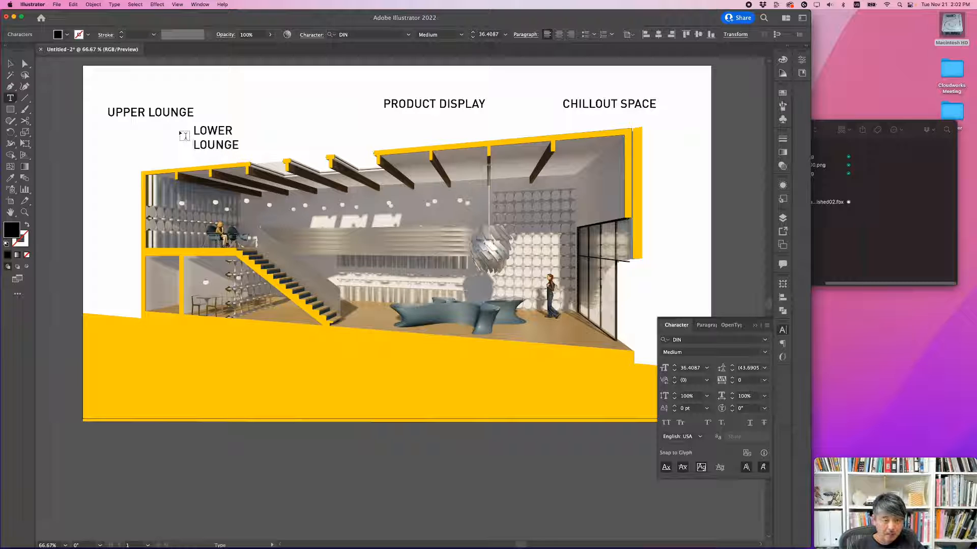
{"action": "left_click", "coordinate": [148, 112]}
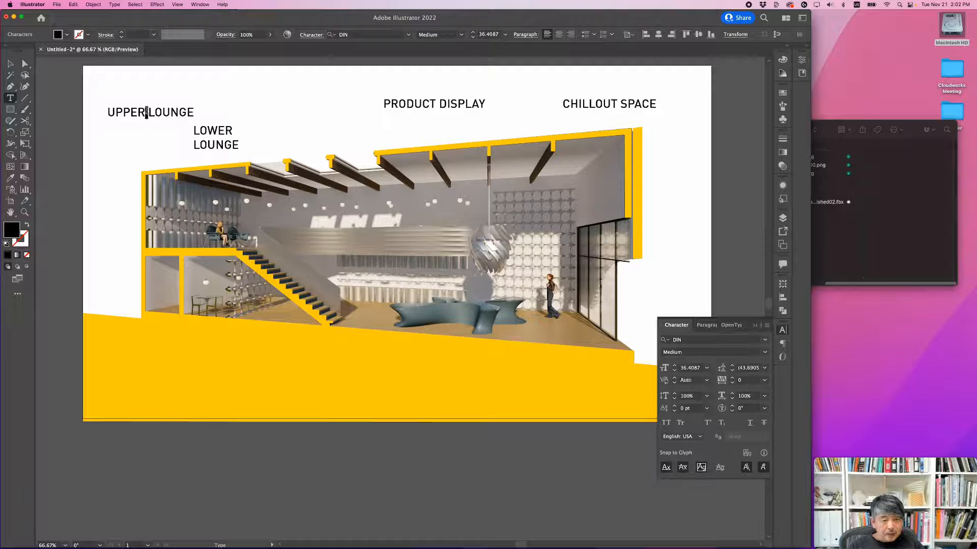
{"action": "key", "text": "Return"}
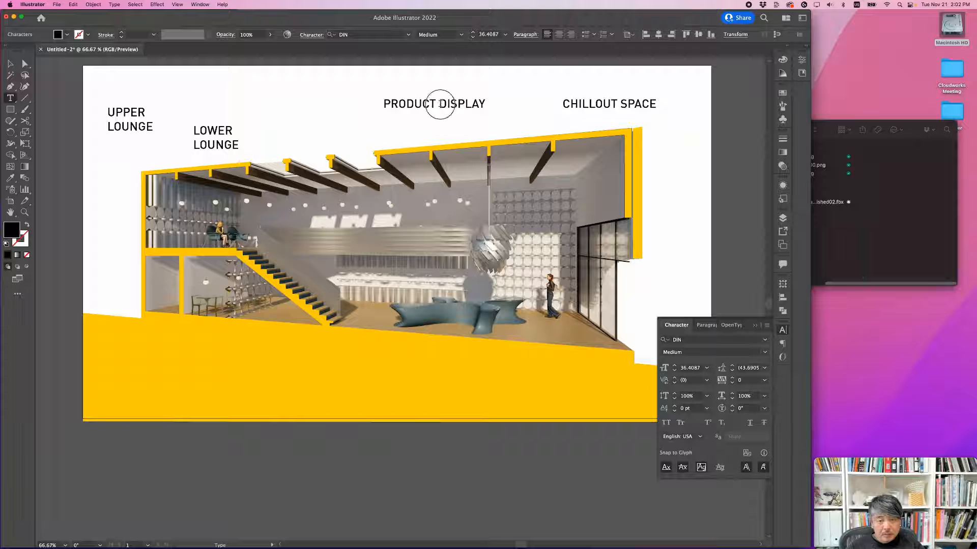
{"action": "left_click", "coordinate": [440, 104]}
{"action": "key", "text": "Return"}
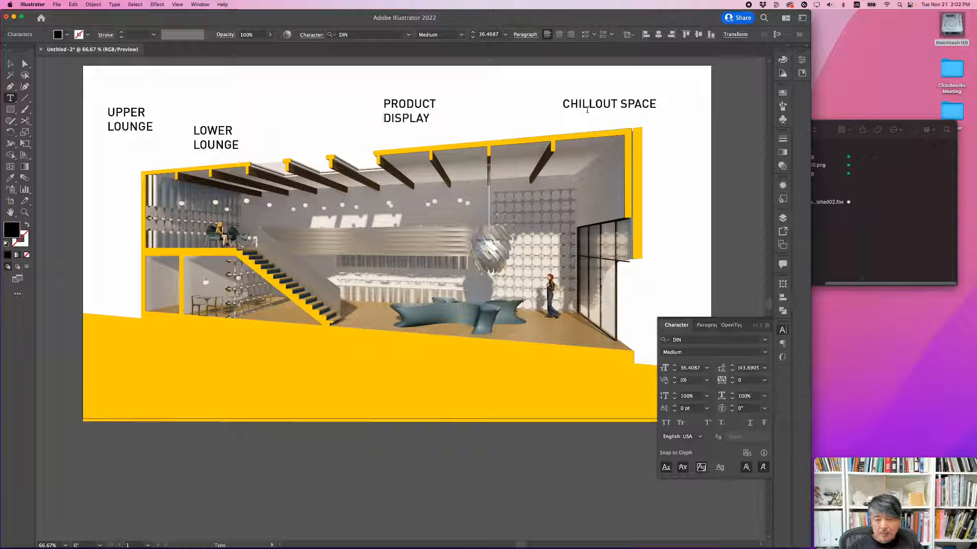
{"action": "left_click", "coordinate": [622, 102]}
{"action": "key", "text": "Return"}
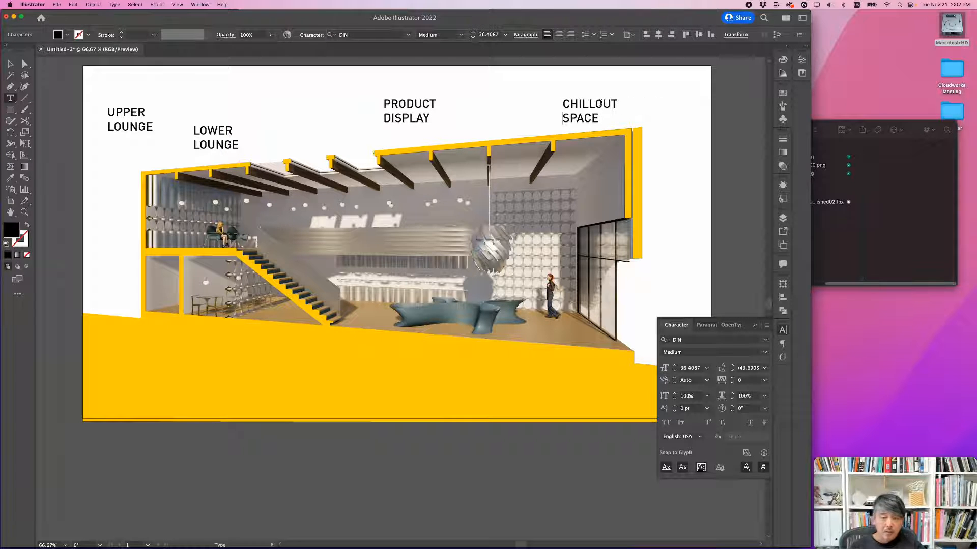
Step: Arrange the four labels in one level row above the roof, each over the area it names, and deselect them
{"action": "left_click", "coordinate": [8, 63]}
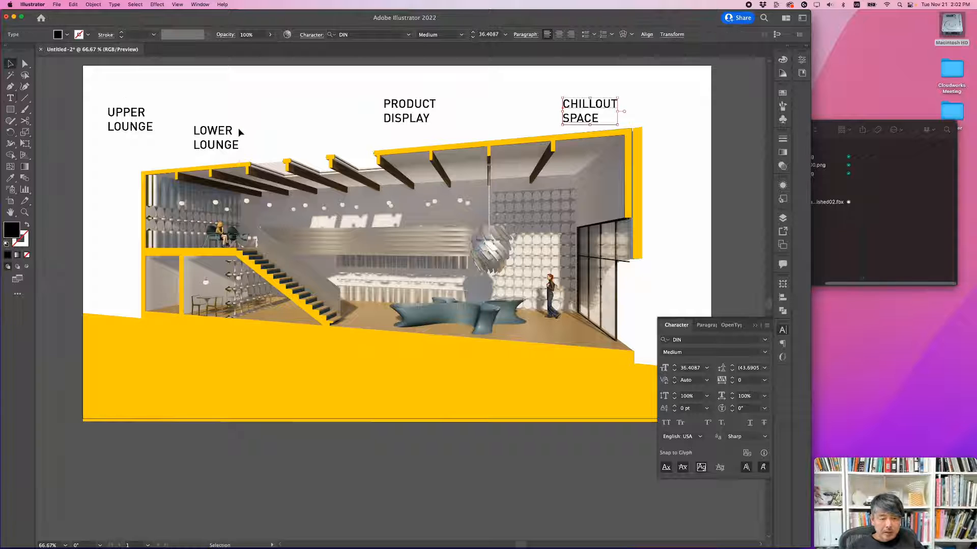
{"action": "left_click_drag", "start_coordinate": [238, 129], "coordinate": [278, 116]}
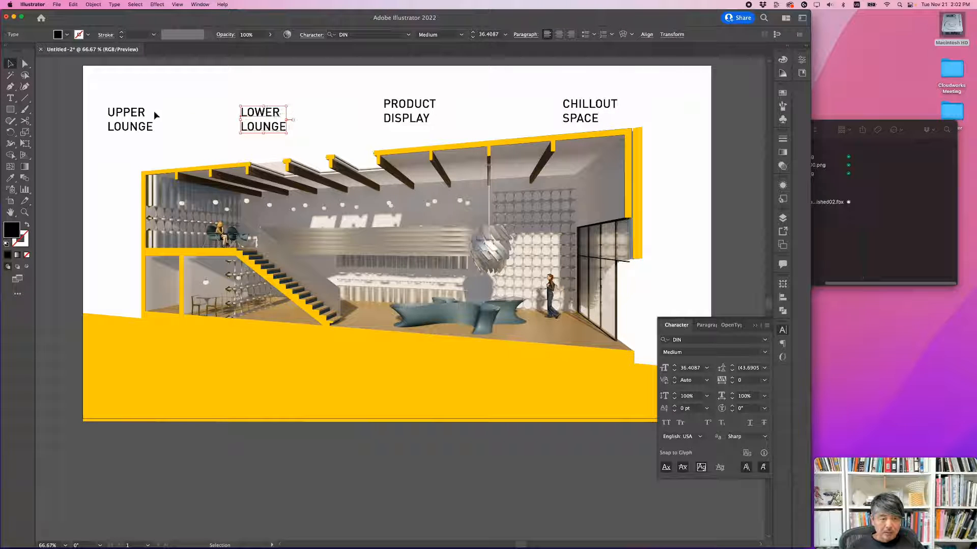
{"action": "left_click_drag", "start_coordinate": [150, 118], "coordinate": [206, 118]}
{"action": "left_click_drag", "start_coordinate": [379, 104], "coordinate": [345, 113]}
{"action": "left_click_drag", "start_coordinate": [597, 102], "coordinate": [577, 94]}
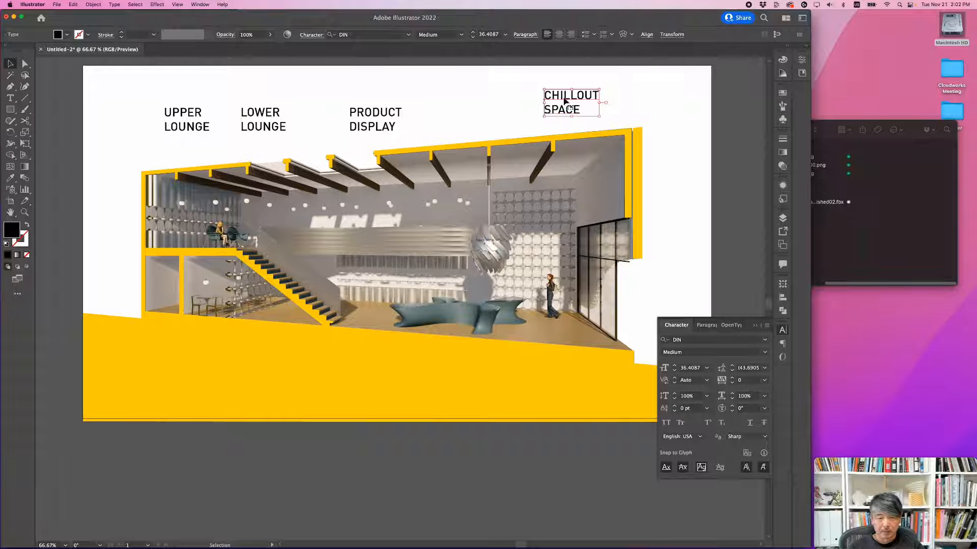
{"action": "left_click_drag", "start_coordinate": [370, 120], "coordinate": [402, 102]}
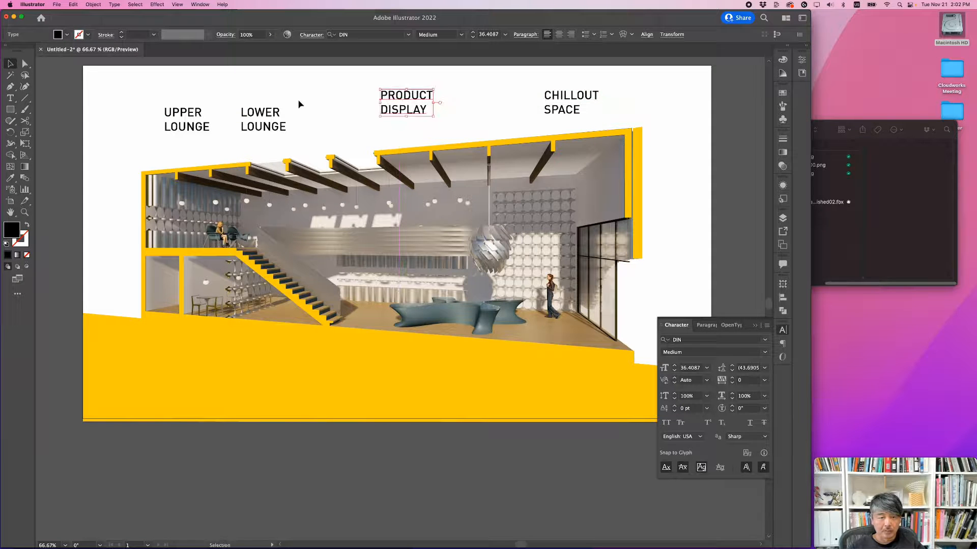
{"action": "mouse_move", "coordinate": [279, 121]}
{"action": "left_mouse_down"}
{"action": "mouse_move", "coordinate": [267, 105]}
{"action": "mouse_move", "coordinate": [279, 103]}
{"action": "left_mouse_up"}
{"action": "left_click_drag", "start_coordinate": [201, 118], "coordinate": [202, 100]}
{"action": "left_click", "coordinate": [219, 125]}
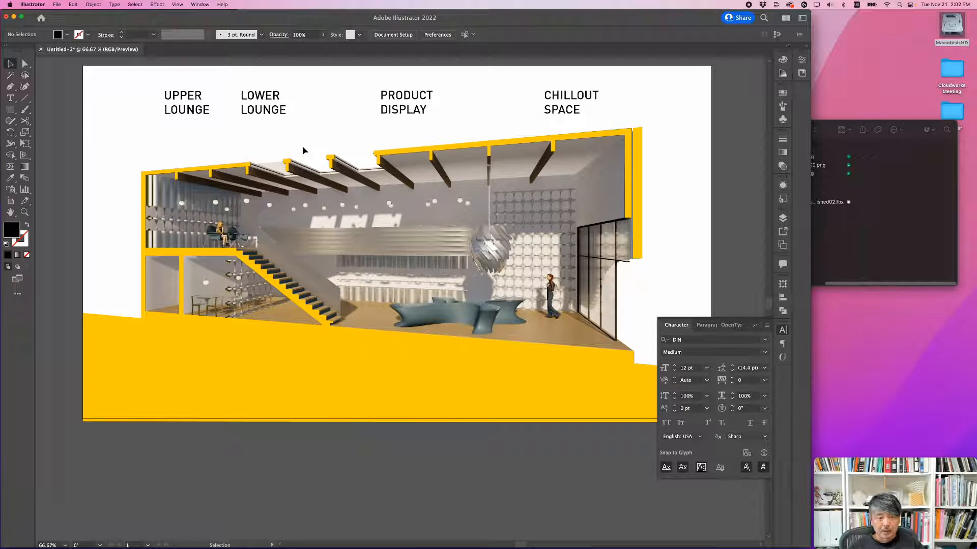
Step: Draw a vertical leader line from below CHILLOUT SPACE down to near the standing figure, with a black stroke and no fill
{"action": "left_click", "coordinate": [10, 88]}
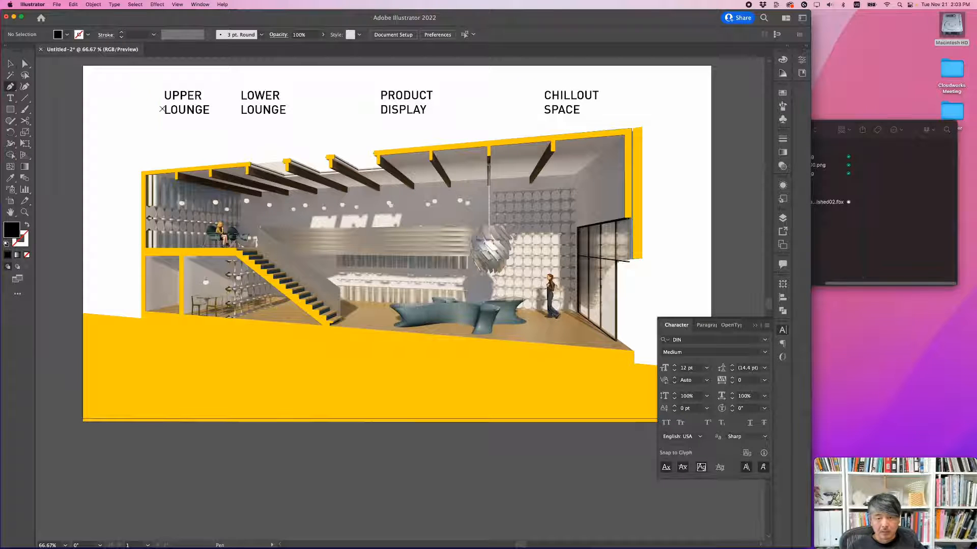
{"action": "left_click", "coordinate": [562, 123]}
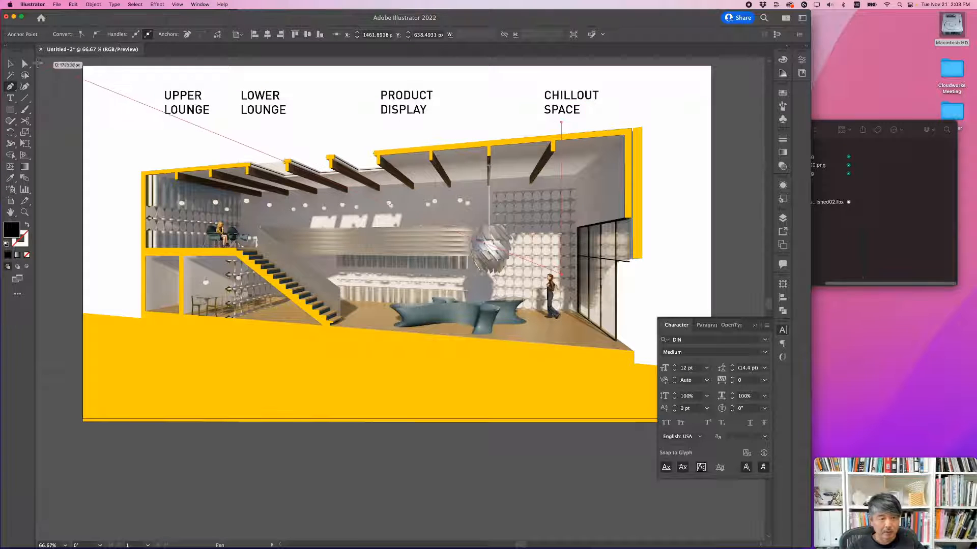
{"action": "left_click", "coordinate": [10, 64]}
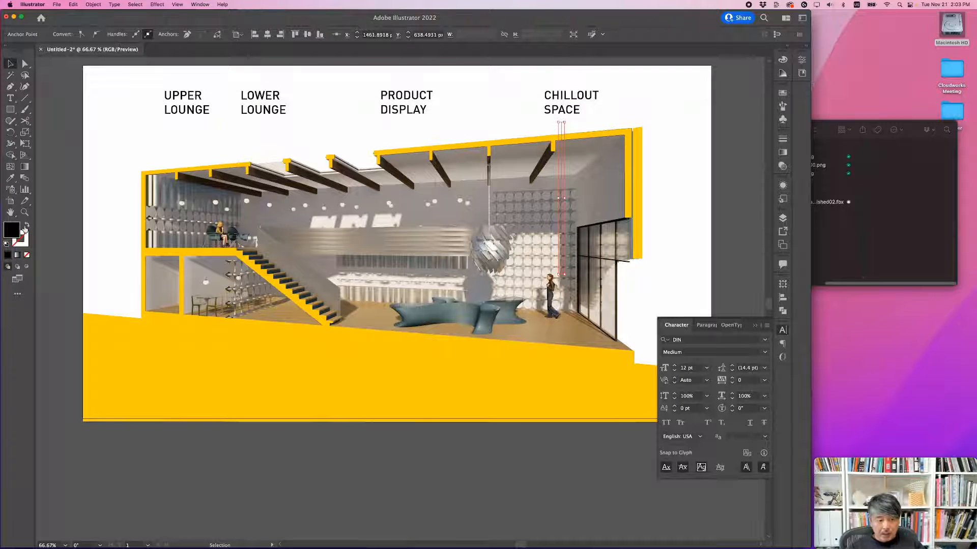
{"action": "left_click", "coordinate": [27, 225]}
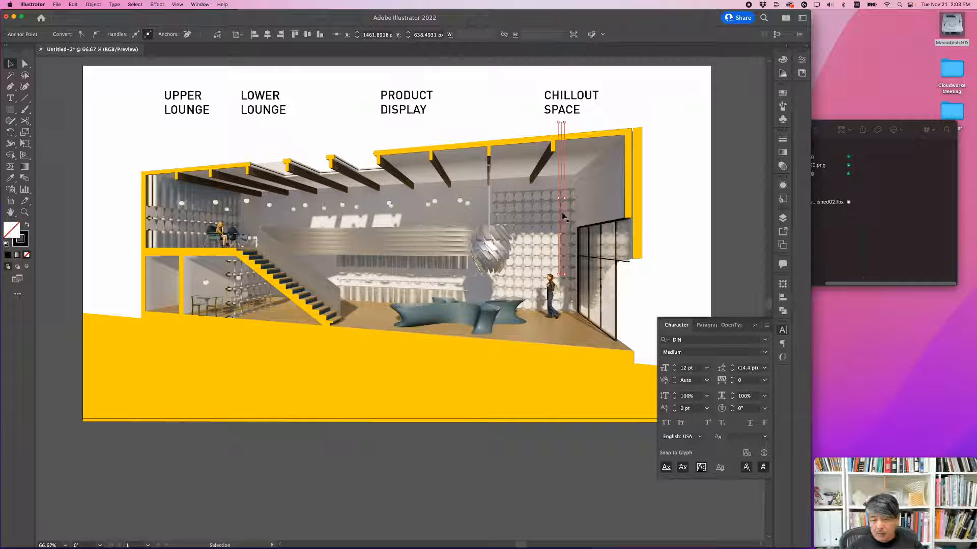
Step: Set the CHILLOUT SPACE leader line's stroke weight to 0.5 pt and deselect it
{"action": "left_click", "coordinate": [784, 138]}
{"action": "left_click", "coordinate": [732, 149]}
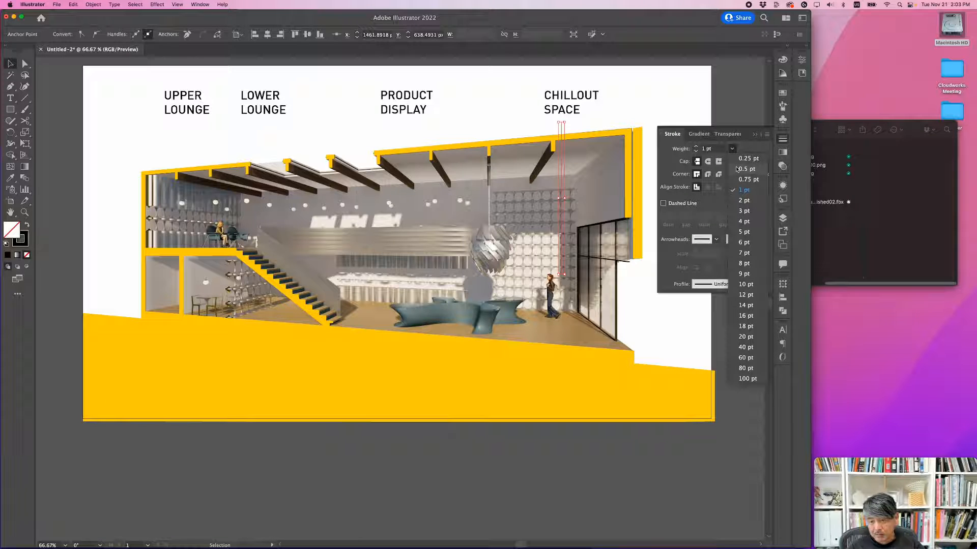
{"action": "left_click", "coordinate": [736, 169]}
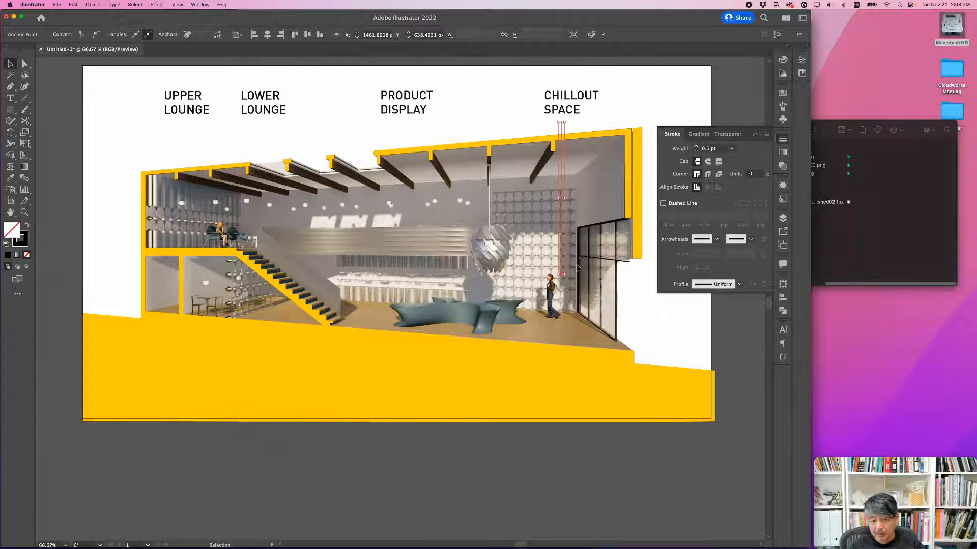
{"action": "scroll", "coordinate": [651, 217], "scroll_direction": "up", "scroll_amount": 2, "text": "alt"}
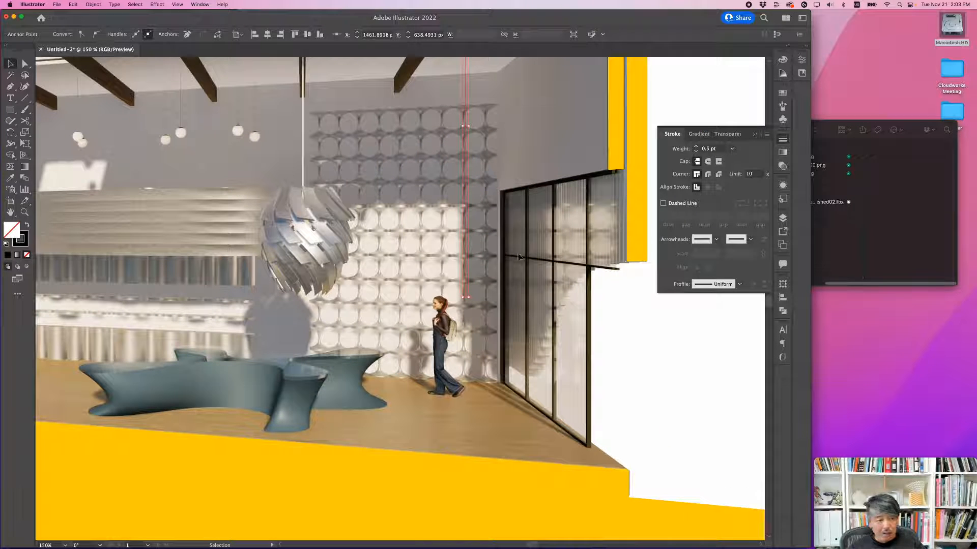
{"action": "left_click", "coordinate": [25, 245]}
{"action": "left_click", "coordinate": [698, 207]}
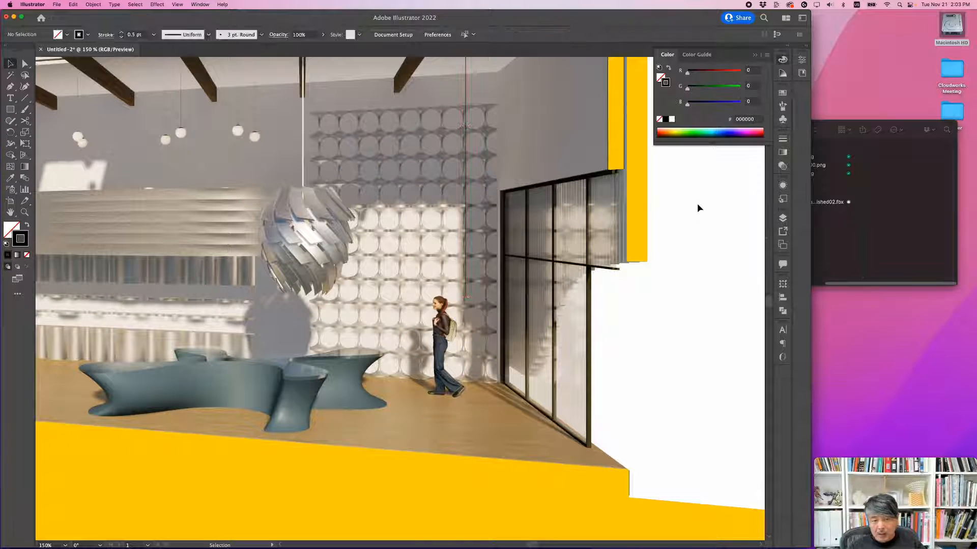
Step: Give the CHILLOUT SPACE leader line an open-circle end using the Arrow 24 arrowhead
{"action": "left_click", "coordinate": [465, 102]}
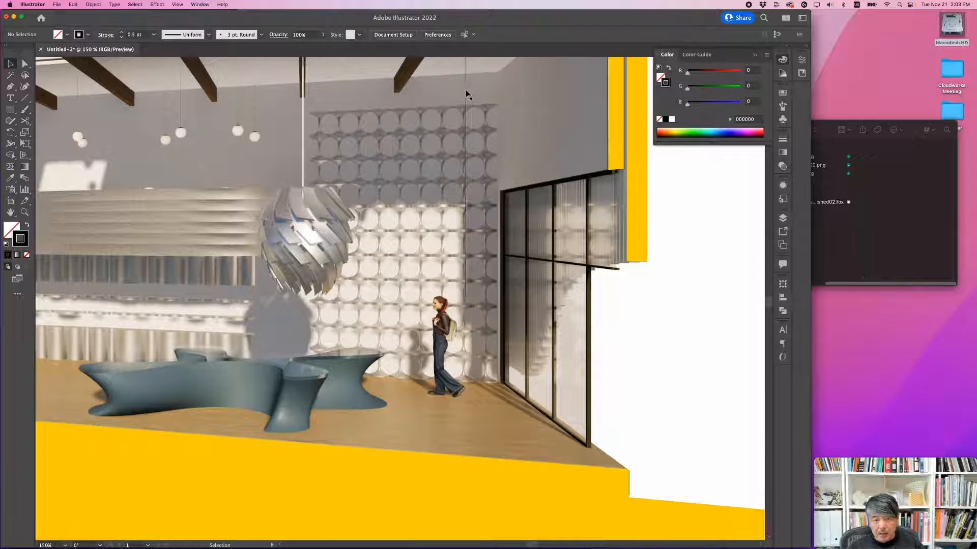
{"action": "left_click", "coordinate": [783, 139]}
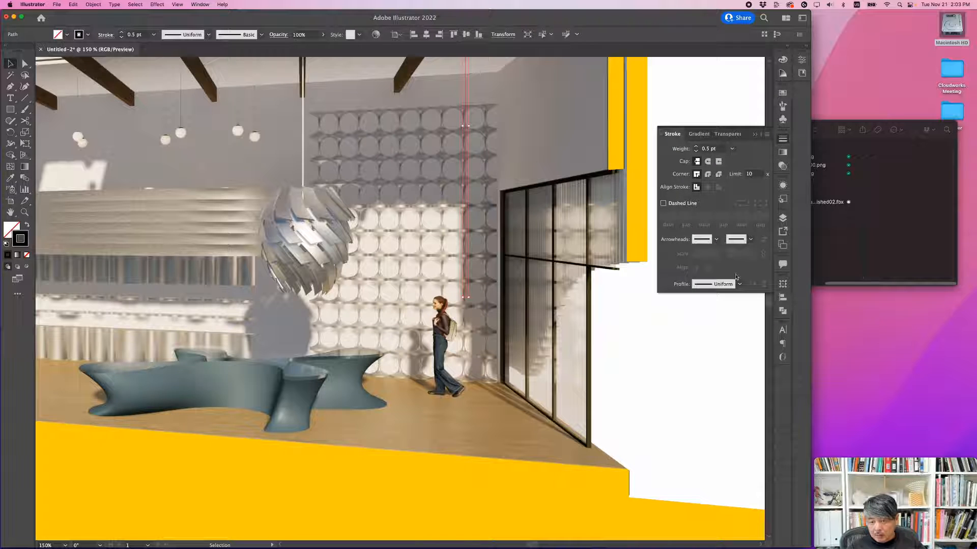
{"action": "left_click", "coordinate": [751, 239]}
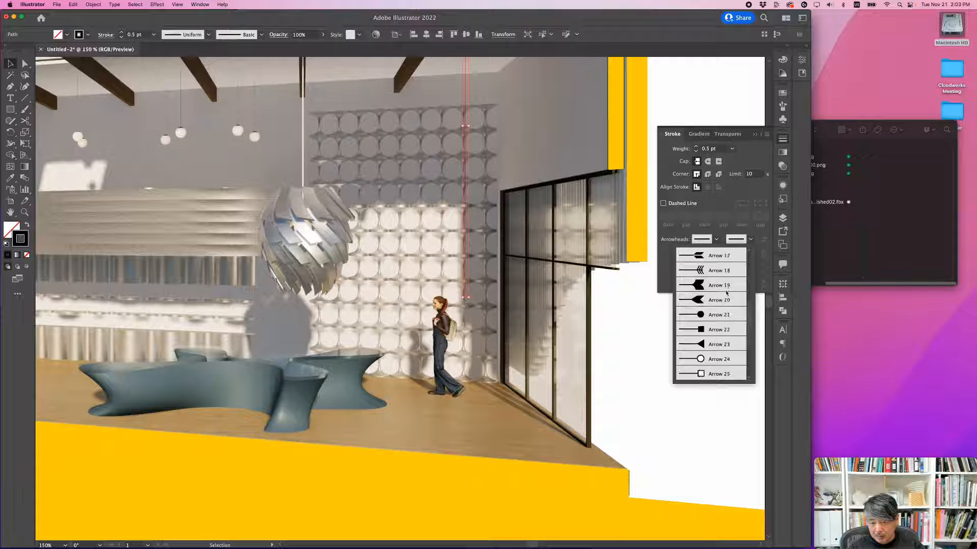
{"action": "scroll", "coordinate": [725, 305], "scroll_direction": "down", "scroll_amount": 5}
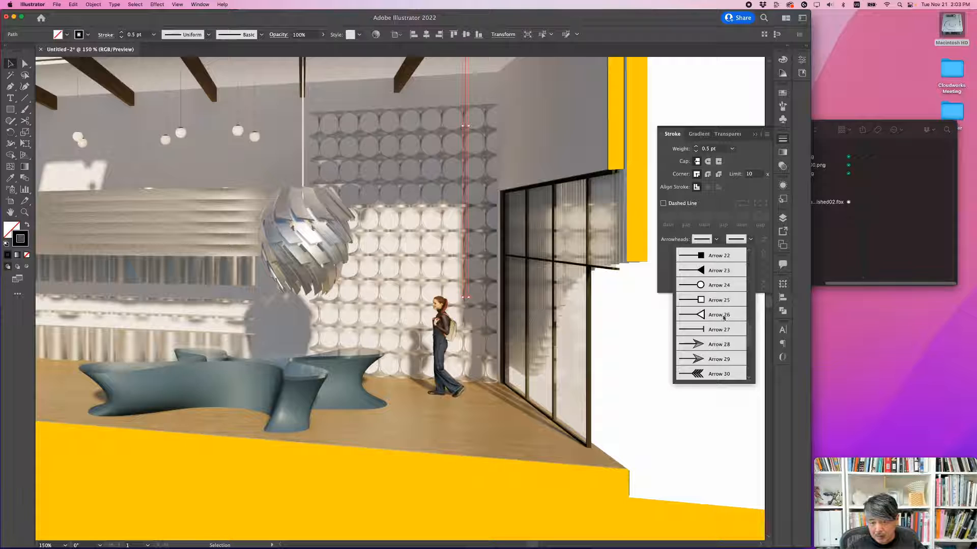
{"action": "left_click", "coordinate": [715, 286]}
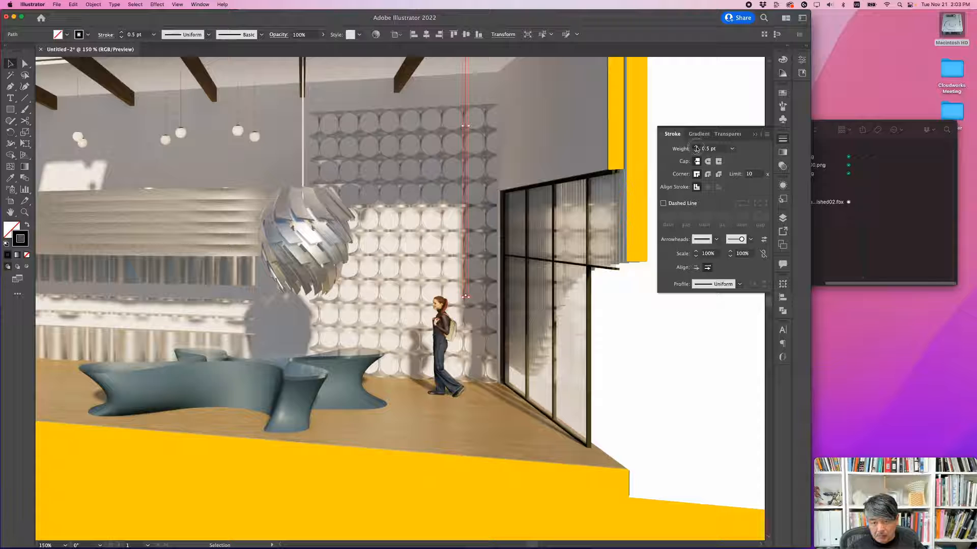
Step: Set the leader line's stroke weight to 0.75 pt and its end arrowhead scale to 200%, and deselect it
{"action": "left_click", "coordinate": [695, 146]}
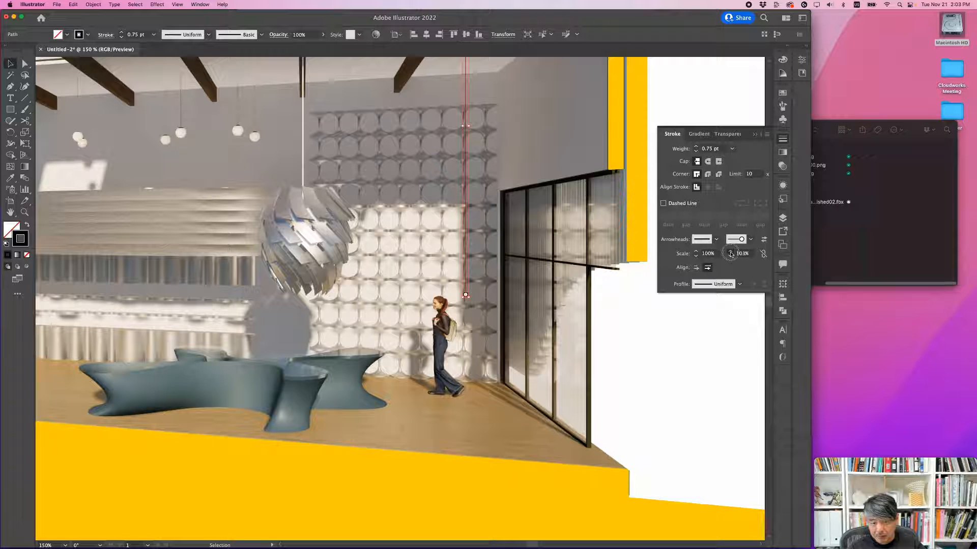
{"action": "left_click", "coordinate": [744, 254]}
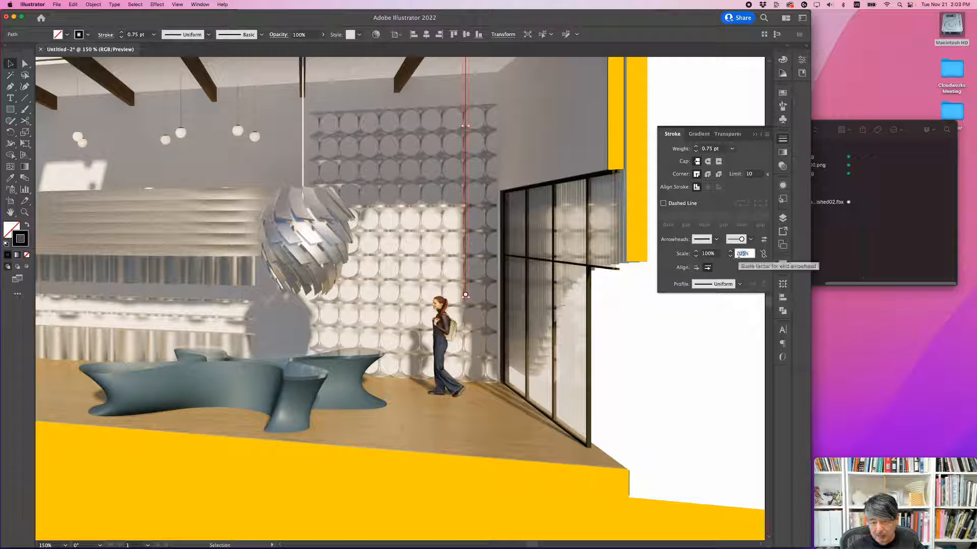
{"action": "type", "text": "20"}
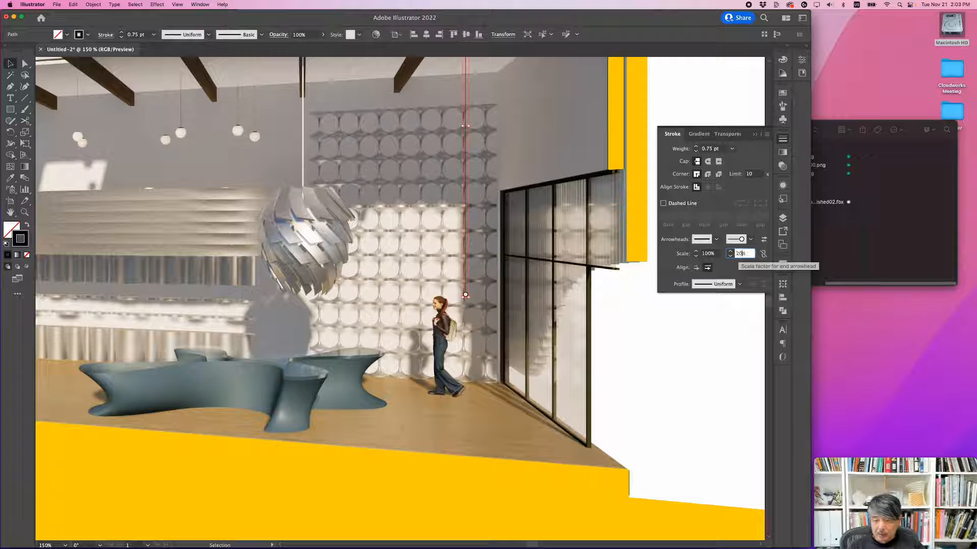
{"action": "type", "text": "0"}
{"action": "key", "text": "Return"}
{"action": "left_click", "coordinate": [611, 302]}
Step: Shorten the CHILLOUT SPACE leader line so its circle ends on the patterned wall, clear above the standing figure's head
{"action": "scroll", "coordinate": [587, 292], "scroll_direction": "down", "scroll_amount": 2, "text": "alt"}
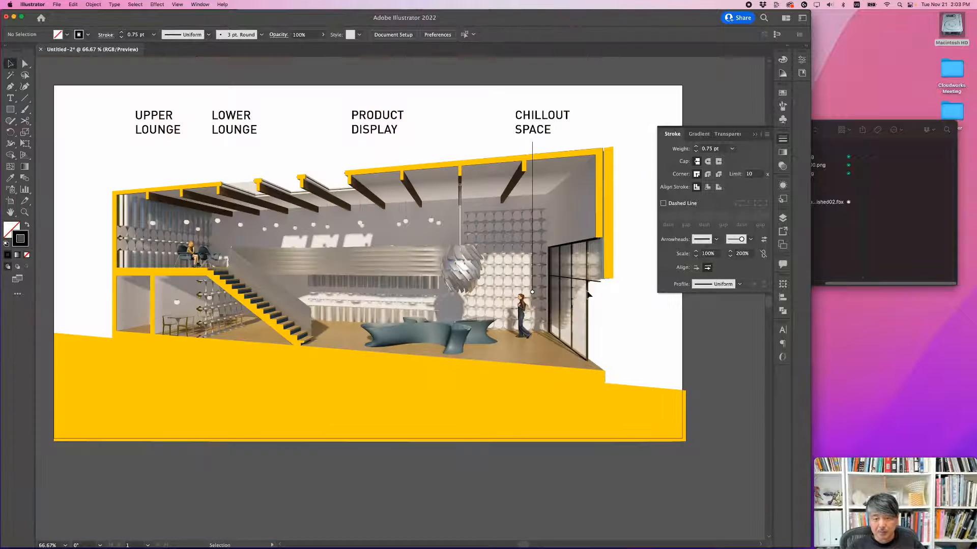
{"action": "mouse_move", "coordinate": [534, 295]}
{"action": "left_mouse_down"}
{"action": "mouse_move", "coordinate": [537, 327]}
{"action": "mouse_move", "coordinate": [534, 300]}
{"action": "left_mouse_up"}
{"action": "key", "text": "a"}
{"action": "key", "text": "v"}
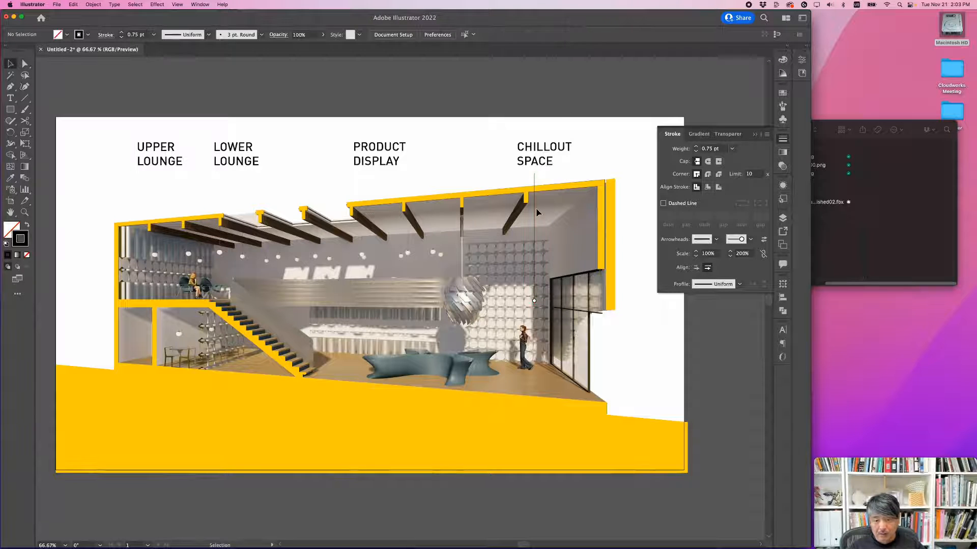
Step: Duplicate the leader line level beneath PRODUCT DISPLAY and extend the copy's lower end down to the white display counter
{"action": "left_click_drag", "start_coordinate": [535, 210], "coordinate": [377, 209], "text": "alt+shift"}
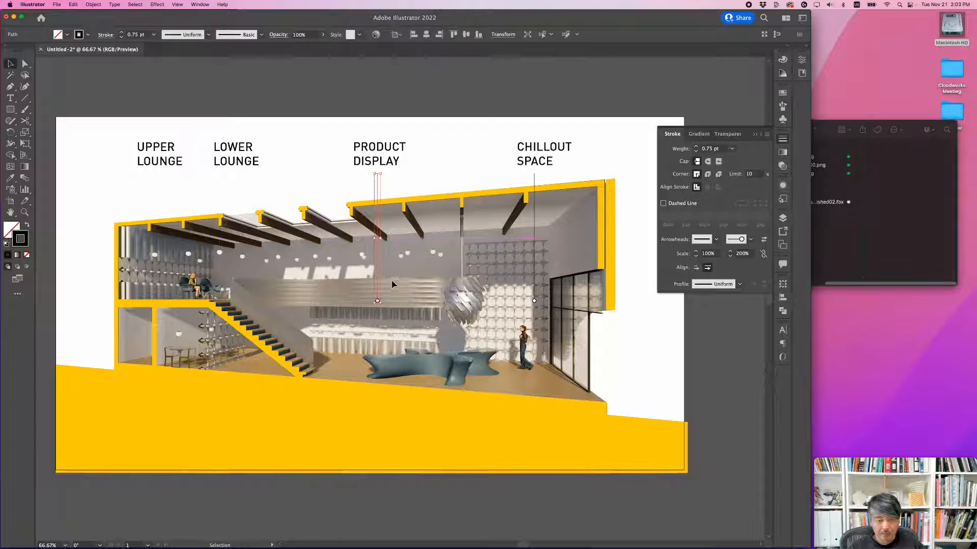
{"action": "key", "text": "a"}
{"action": "left_click_drag", "start_coordinate": [377, 301], "coordinate": [377, 326]}
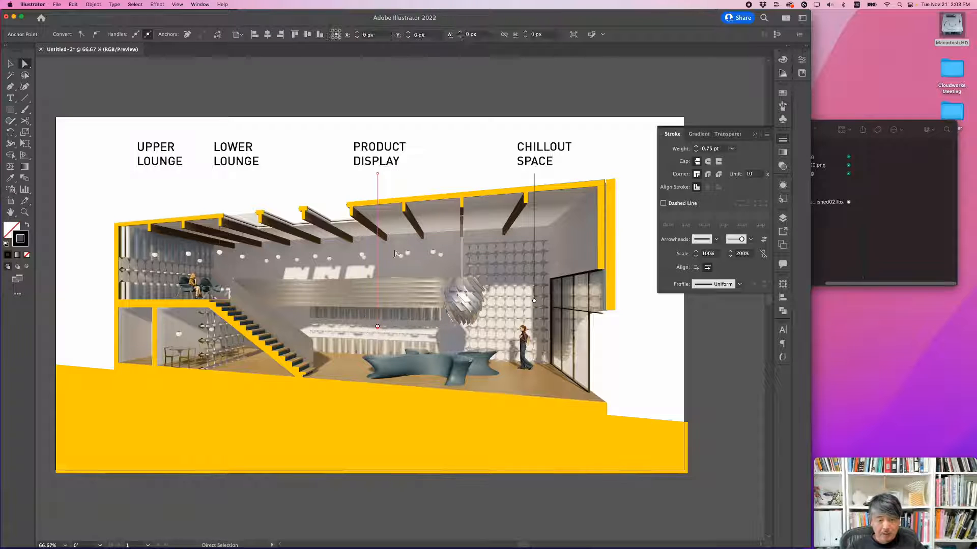
{"action": "key", "text": "super+shift+a"}
{"action": "key", "text": "v"}
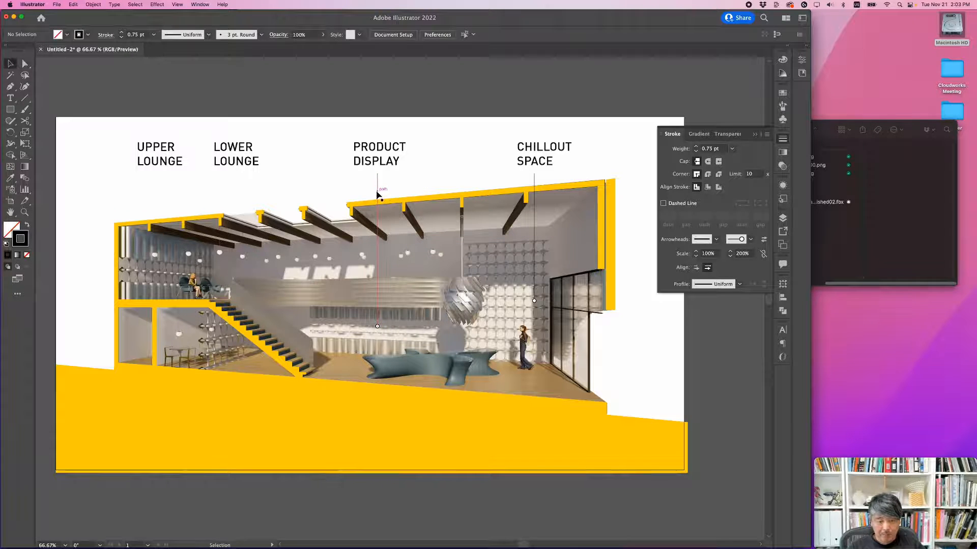
Step: Duplicate the leader line beneath LOWER LOUNGE and extend the copy's circle end down into the room beside the stairs
{"action": "left_click_drag", "start_coordinate": [378, 194], "coordinate": [232, 195], "text": "alt+shift"}
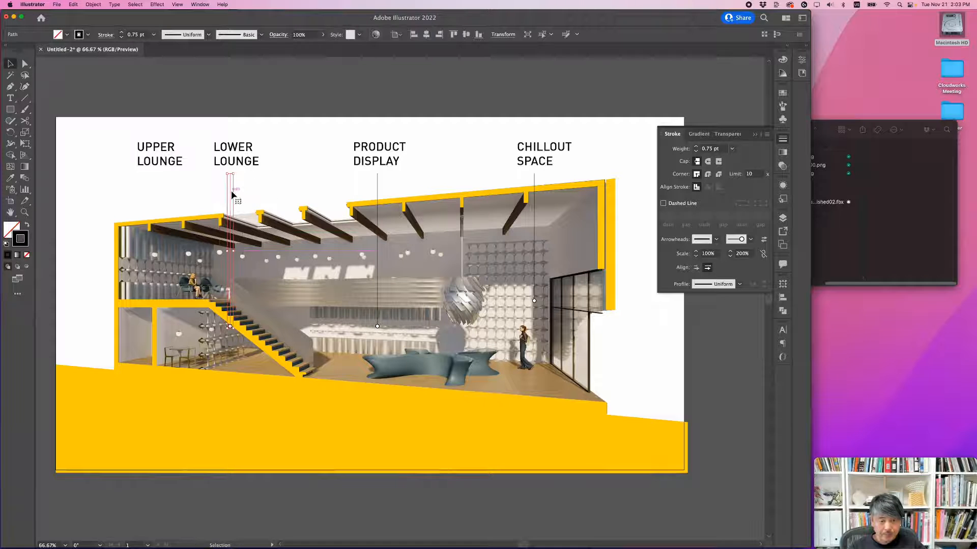
{"action": "key", "text": "super+shift+a"}
{"action": "key", "text": "a"}
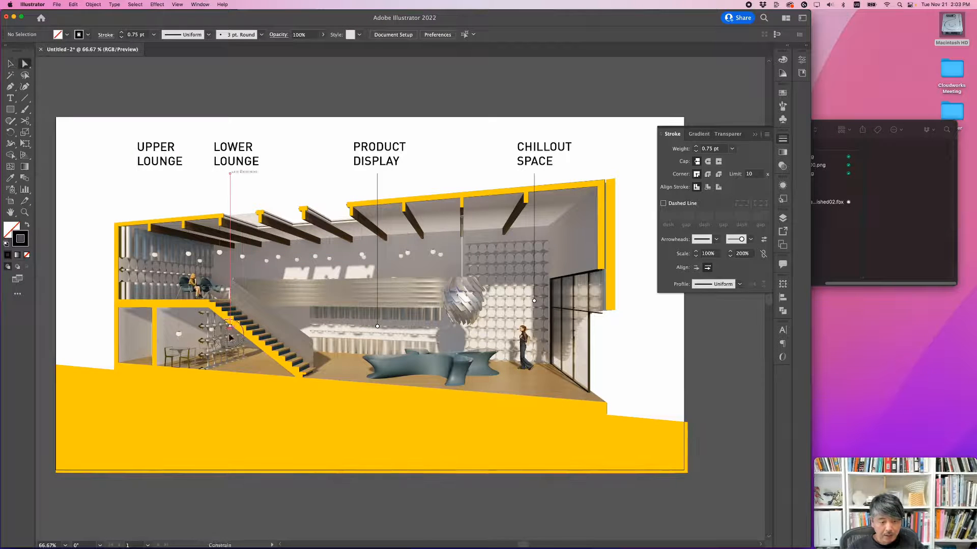
{"action": "left_click_drag", "start_coordinate": [230, 337], "coordinate": [230, 359]}
{"action": "key", "text": "super+shift+a"}
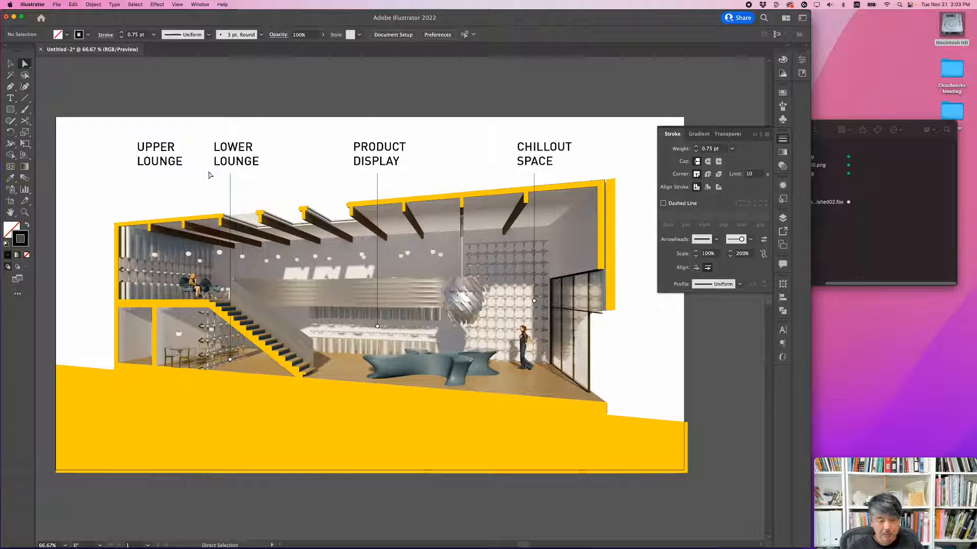
Step: Duplicate the leader line beneath UPPER LOUNGE and shorten the copy vertically so its circle ends inside the upper lounge
{"action": "key", "text": "v"}
{"action": "left_click_drag", "start_coordinate": [234, 186], "coordinate": [161, 182], "text": "alt+shift"}
{"action": "key", "text": "a"}
{"action": "left_click", "coordinate": [156, 361]}
{"action": "left_click_drag", "start_coordinate": [157, 360], "coordinate": [154, 313]}
{"action": "key", "text": "super+z"}
{"action": "left_click", "coordinate": [157, 265]}
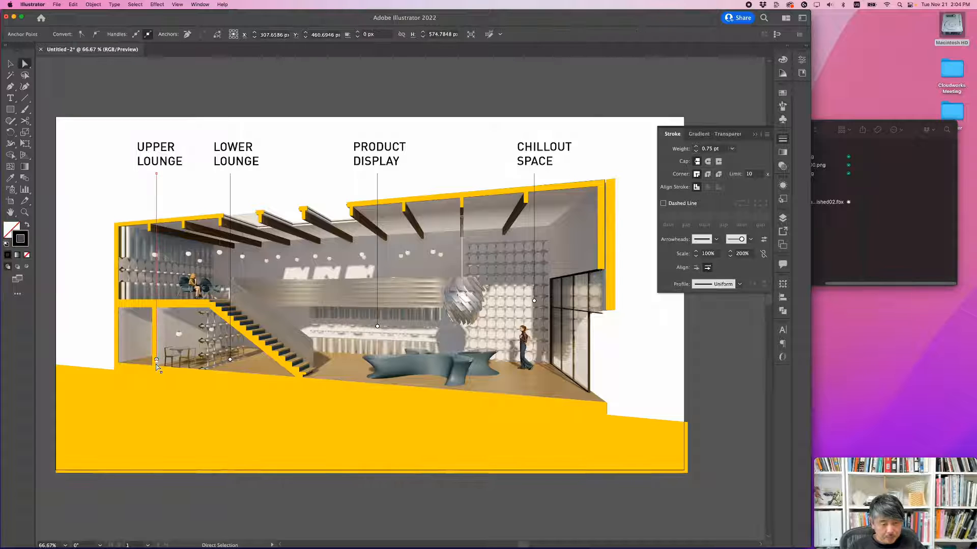
{"action": "left_click_drag", "start_coordinate": [156, 361], "coordinate": [156, 278]}
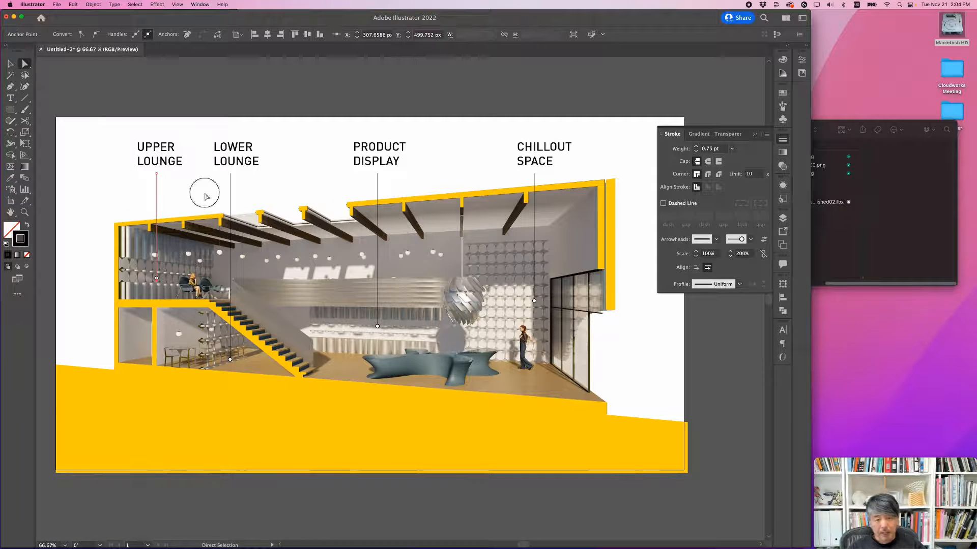
{"action": "left_click", "coordinate": [205, 196]}
Step: Add a second artboard to the document for the exploded floor renders beside the section perspective
{"action": "key", "text": "super+minus"}
{"action": "left_click_drag", "start_coordinate": [514, 336], "coordinate": [500, 288]}
{"action": "left_click_drag", "start_coordinate": [577, 279], "coordinate": [560, 309]}
{"action": "left_click_drag", "start_coordinate": [621, 304], "coordinate": [388, 305]}
{"action": "scroll", "coordinate": [566, 303], "scroll_direction": "down", "scroll_amount": 2, "text": "alt"}
{"action": "left_click_drag", "start_coordinate": [521, 305], "coordinate": [390, 305]}
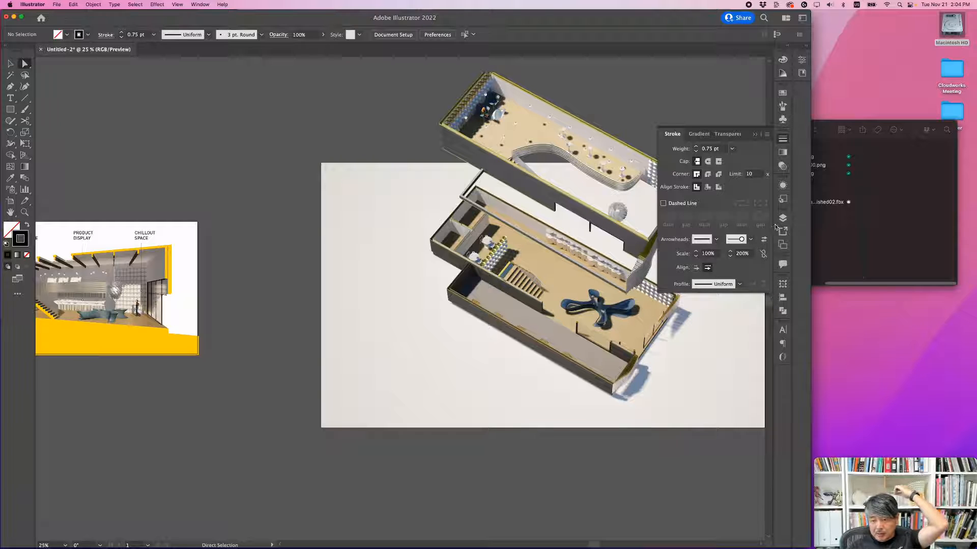
{"action": "left_click", "coordinate": [784, 312]}
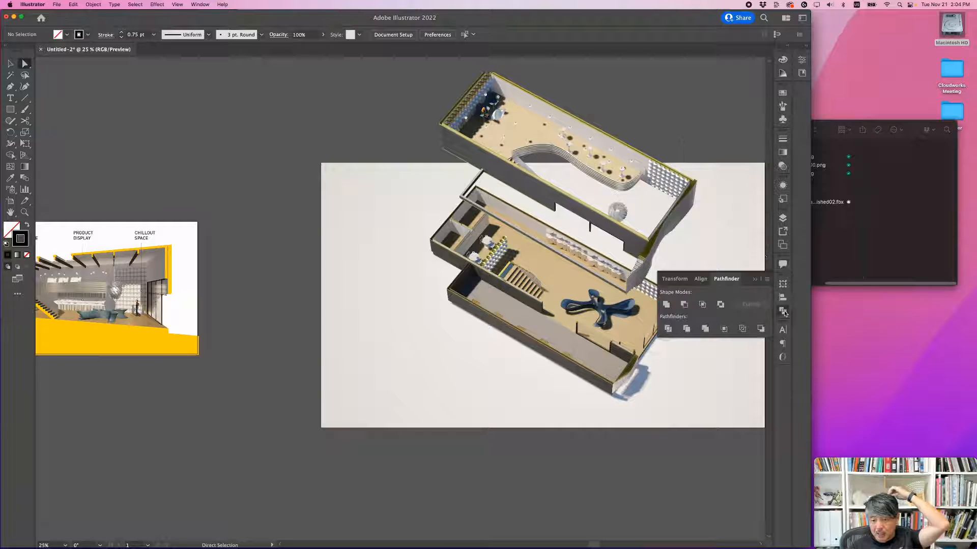
{"action": "left_click", "coordinate": [786, 248]}
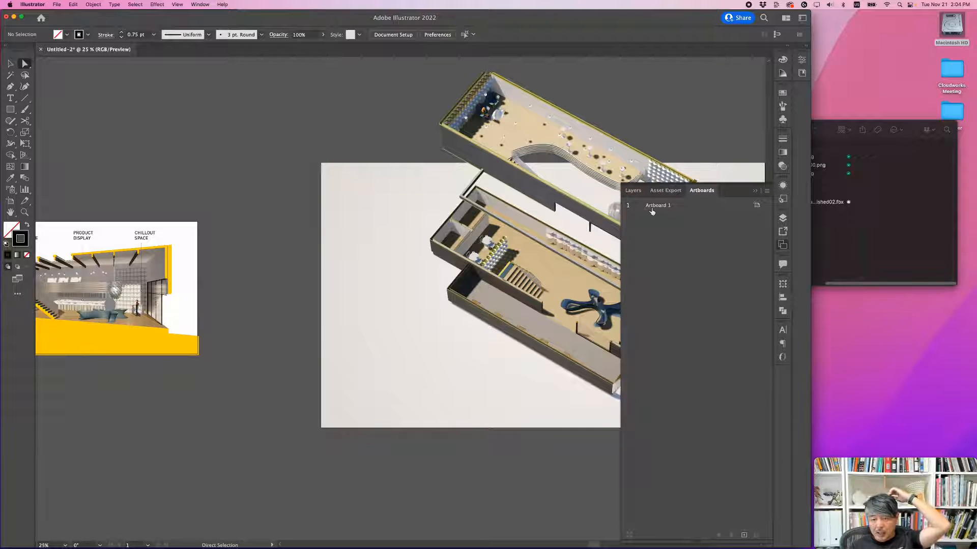
{"action": "left_click", "coordinate": [744, 535]}
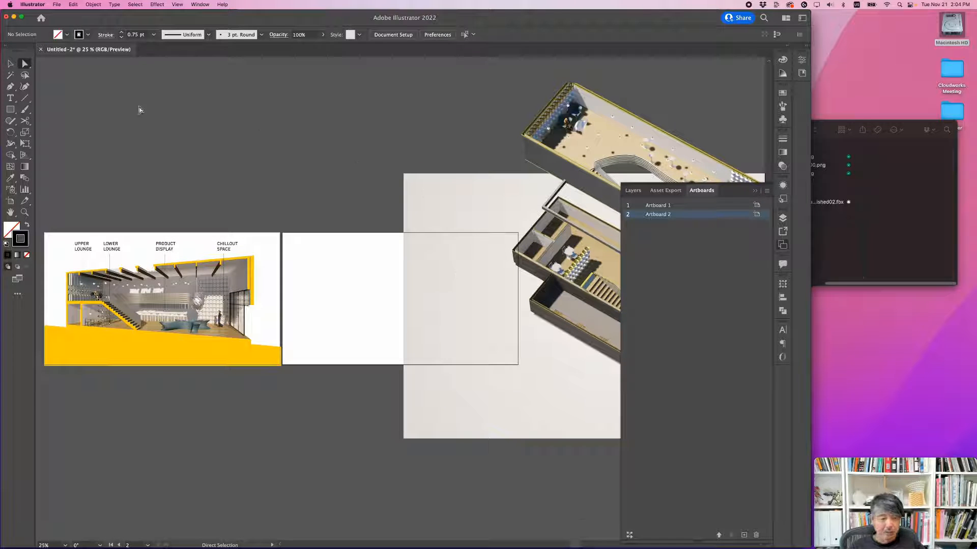
Step: Unlock the BG layer, select both exploded floor images and move them so their lower-left corner sits at the new artboard's edge
{"action": "left_click", "coordinate": [10, 64]}
{"action": "scroll", "coordinate": [414, 208], "scroll_direction": "down", "scroll_amount": 1, "text": "alt"}
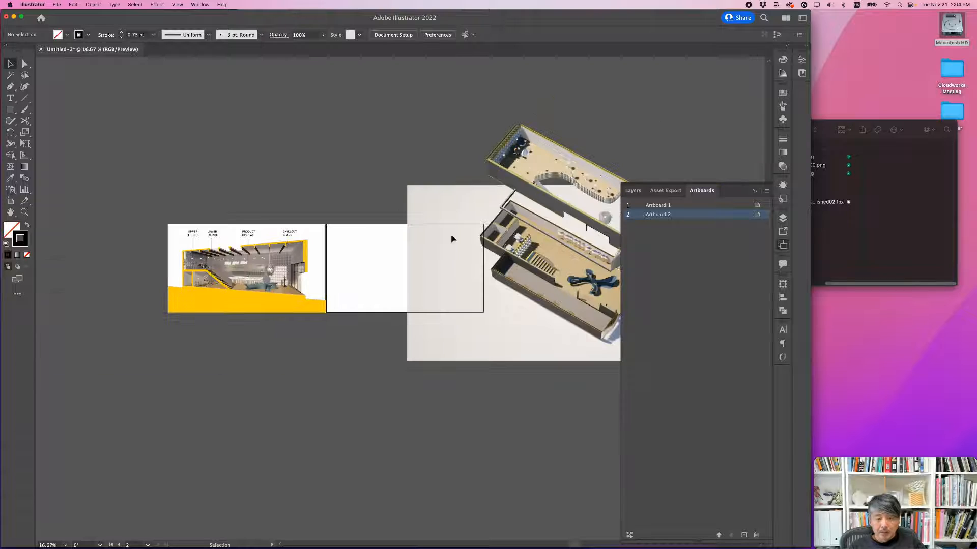
{"action": "left_click_drag", "start_coordinate": [480, 255], "coordinate": [407, 246]}
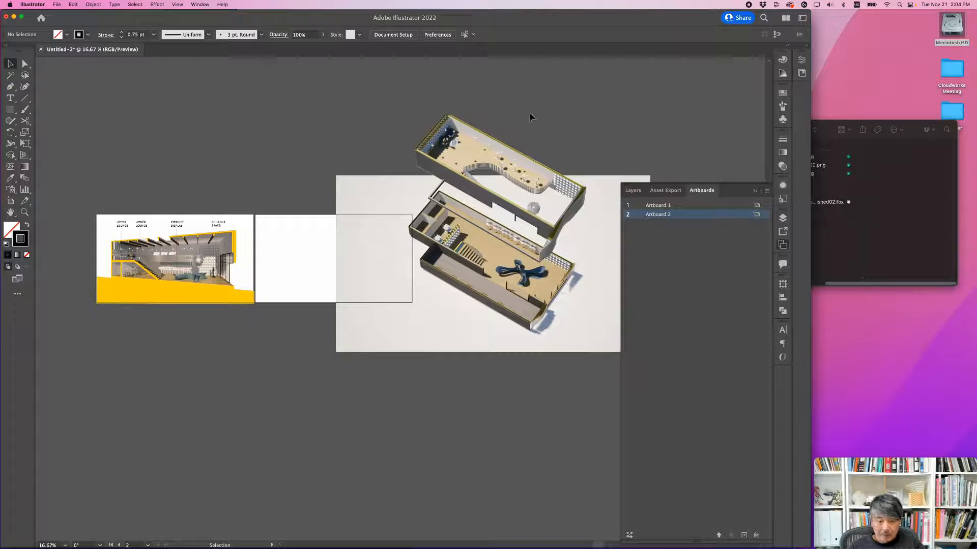
{"action": "left_click", "coordinate": [782, 220]}
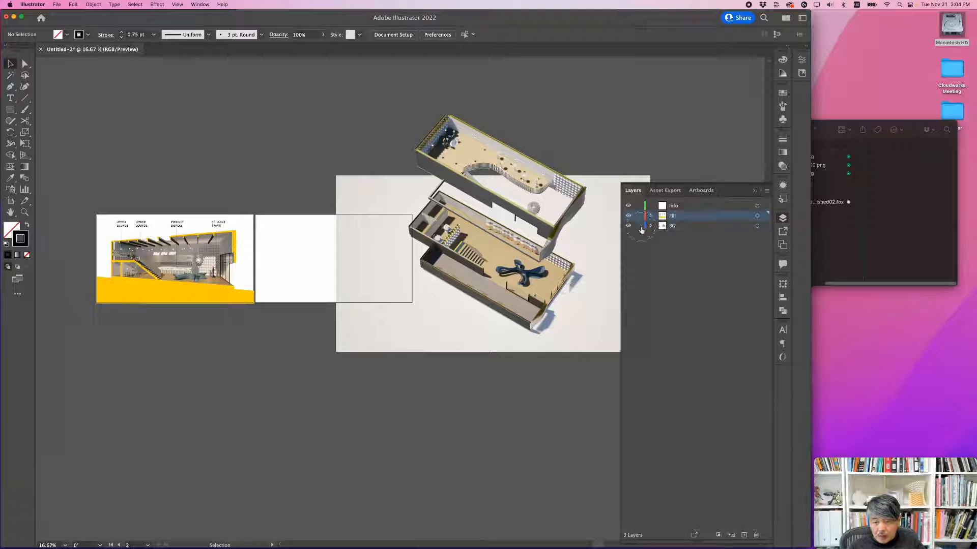
{"action": "left_click", "coordinate": [610, 142]}
{"action": "left_click_drag", "start_coordinate": [555, 234], "coordinate": [487, 214]}
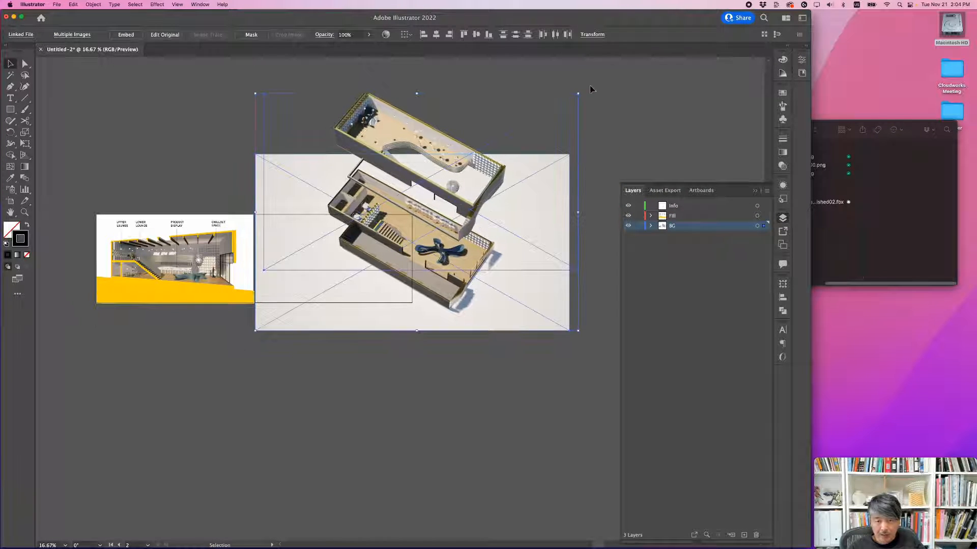
Step: Scale both exploded floor images down together and place them against the second artboard's lower right corner
{"action": "left_click_drag", "start_coordinate": [579, 94], "coordinate": [371, 210], "text": "shift"}
{"action": "scroll", "coordinate": [375, 283], "scroll_direction": "up", "scroll_amount": 2, "text": "alt"}
{"action": "left_click_drag", "start_coordinate": [381, 279], "coordinate": [445, 270]}
{"action": "left_click_drag", "start_coordinate": [445, 265], "coordinate": [444, 265]}
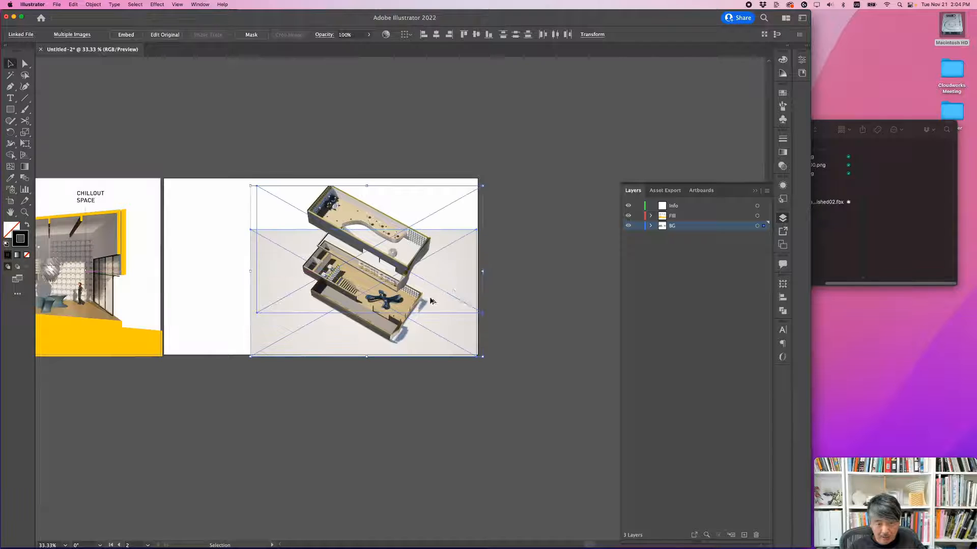
Step: Move the upper floor image straight up so its top meets the second artboard's upper edge
{"action": "scroll", "coordinate": [431, 300], "scroll_direction": "up", "scroll_amount": 1, "text": "alt"}
{"action": "left_click", "coordinate": [553, 269]}
{"action": "left_click_drag", "start_coordinate": [404, 207], "coordinate": [404, 196]}
{"action": "left_click", "coordinate": [530, 264]}
{"action": "scroll", "coordinate": [352, 272], "scroll_direction": "up", "scroll_amount": 1, "text": "alt"}
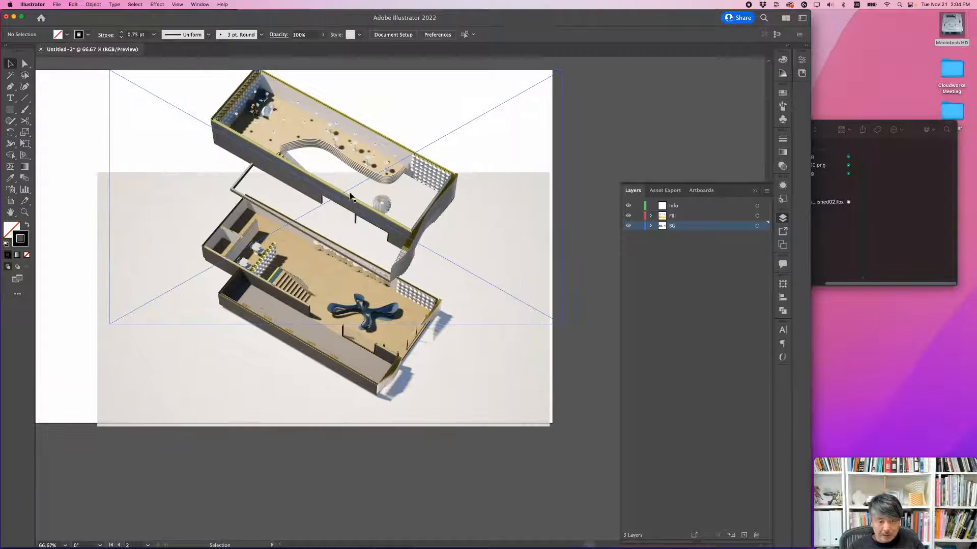
Step: Fine-tune the upper floor image near the artboard's upper edge and move the lower floor image down, widening the gap between floors
{"action": "scroll", "coordinate": [339, 189], "scroll_direction": "up", "scroll_amount": 3}
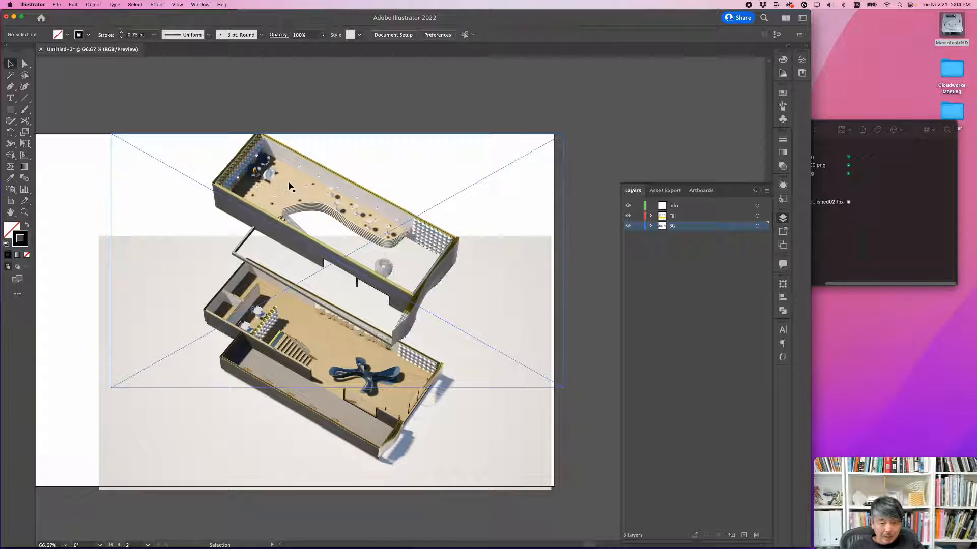
{"action": "left_click_drag", "start_coordinate": [288, 184], "coordinate": [281, 162]}
{"action": "left_click_drag", "start_coordinate": [447, 443], "coordinate": [446, 459]}
{"action": "left_click", "coordinate": [605, 279]}
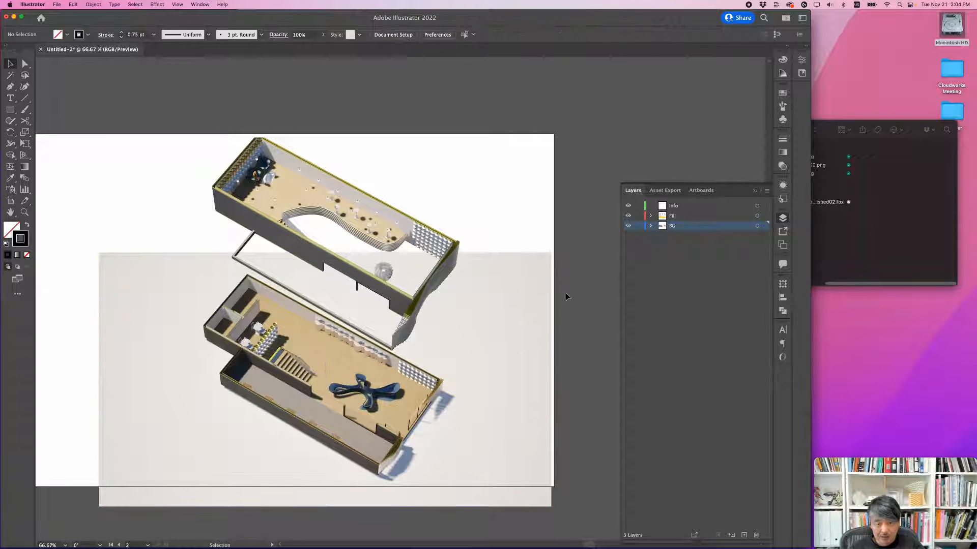
{"action": "key", "text": "space"}
{"action": "left_click_drag", "start_coordinate": [526, 320], "coordinate": [555, 260]}
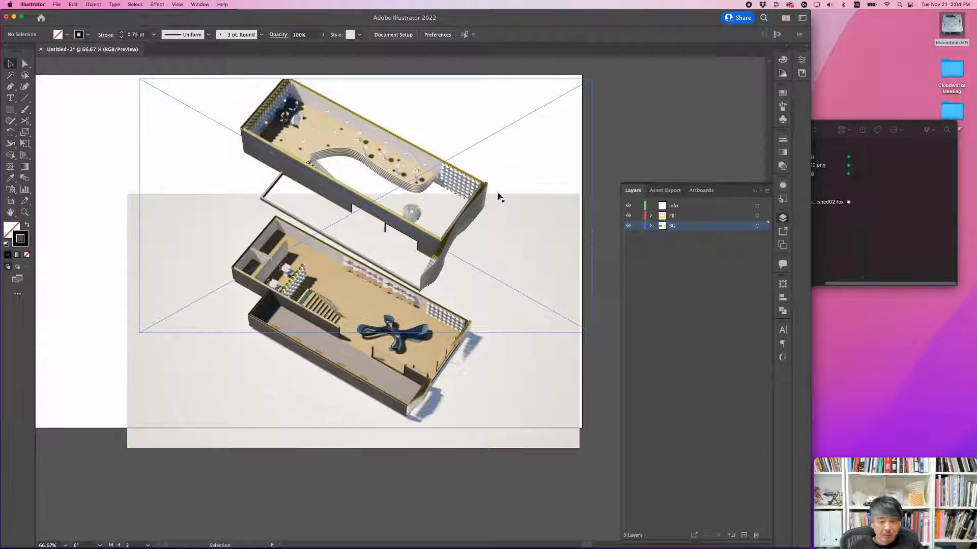
Step: Move the upper floor image left until its sides line up with the lower floor image, and nudge it slightly up
{"action": "left_click_drag", "start_coordinate": [547, 155], "coordinate": [534, 157]}
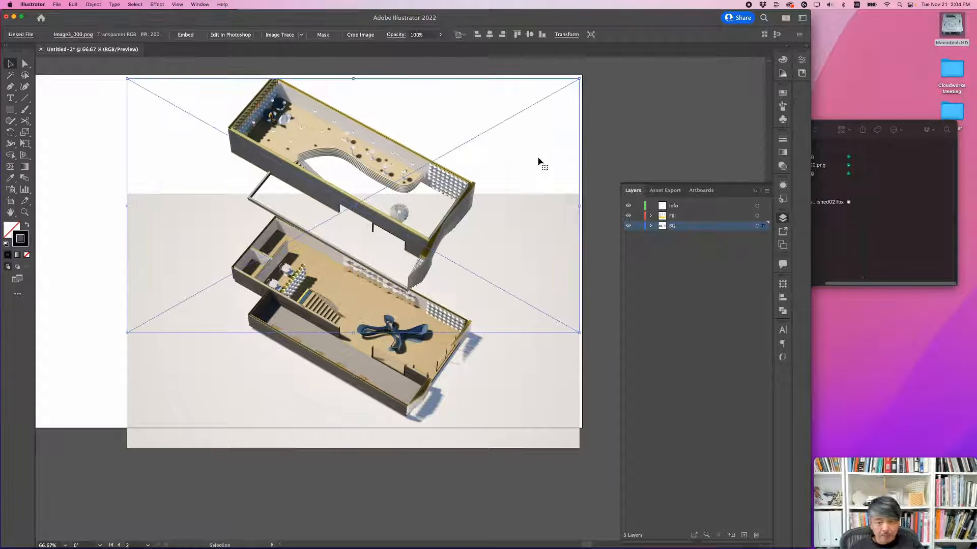
{"action": "left_click", "coordinate": [604, 477]}
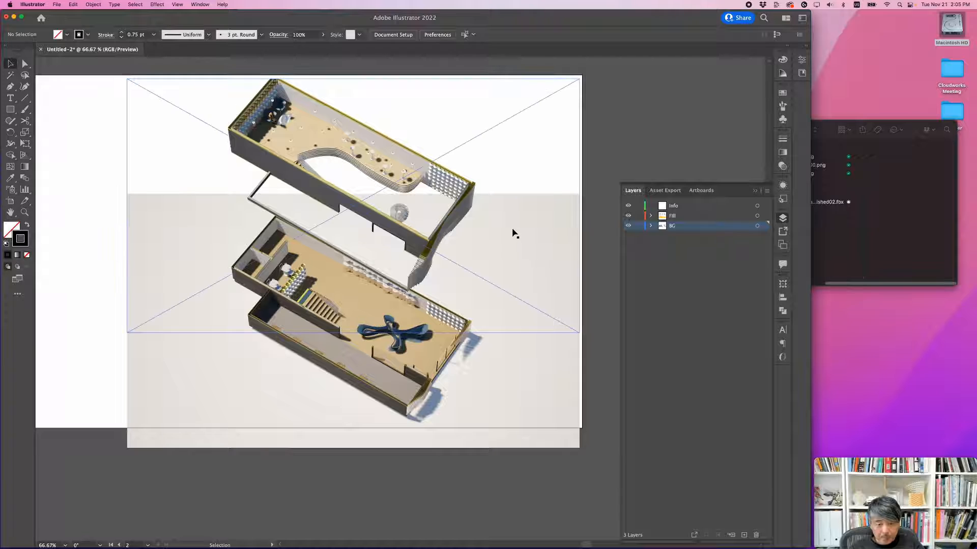
{"action": "mouse_move", "coordinate": [514, 233]}
{"action": "left_mouse_down"}
{"action": "mouse_move", "coordinate": [512, 218]}
{"action": "mouse_move", "coordinate": [513, 226]}
{"action": "left_mouse_up"}
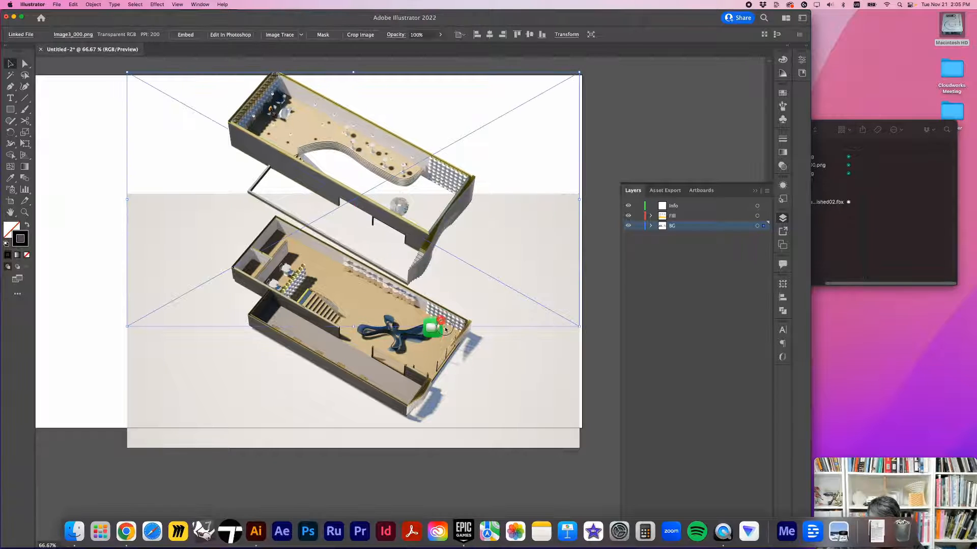
{"action": "left_click", "coordinate": [542, 482]}
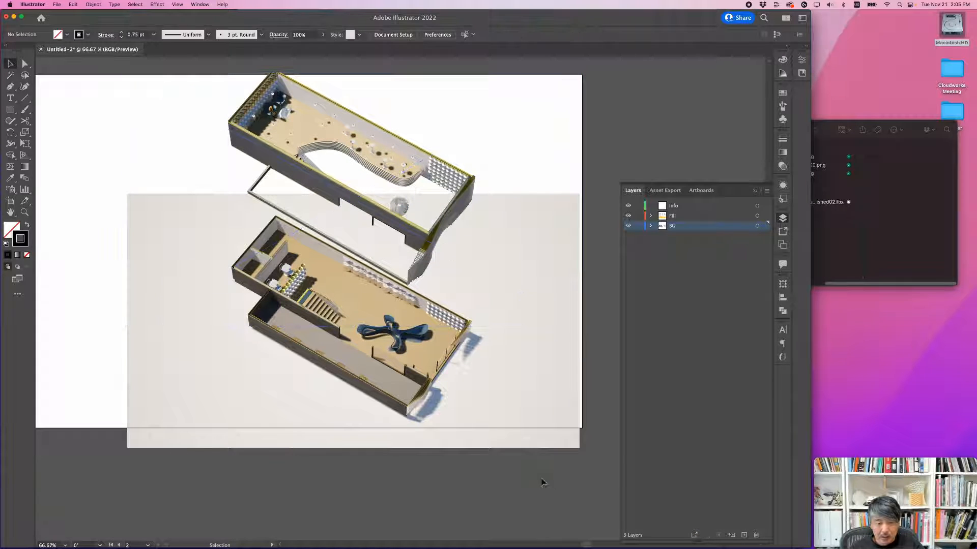
Step: Select both floor images, scale them down together, and move them to fit inside the second artboard's right side
{"action": "left_click", "coordinate": [425, 246]}
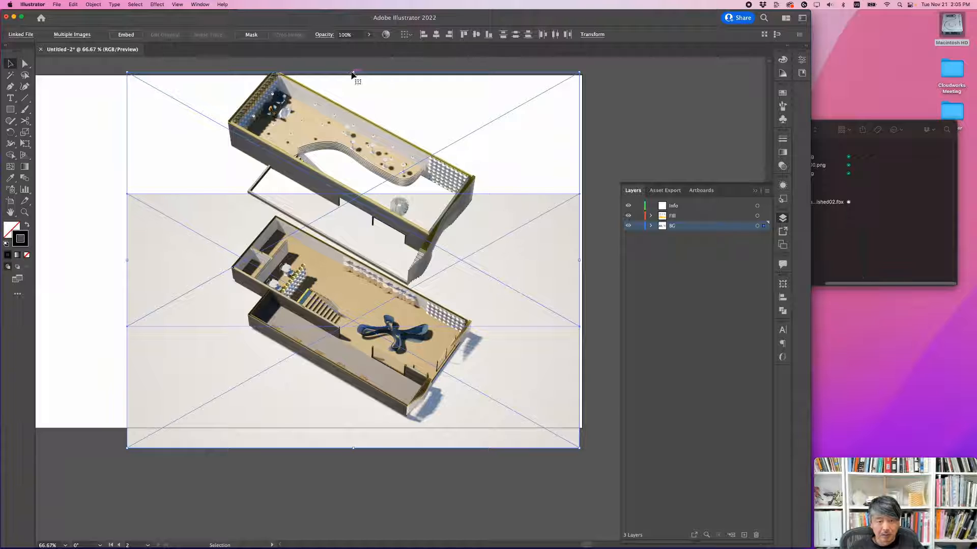
{"action": "left_click_drag", "start_coordinate": [352, 75], "coordinate": [353, 91]}
{"action": "left_click_drag", "start_coordinate": [477, 222], "coordinate": [497, 219]}
{"action": "left_click", "coordinate": [596, 170]}
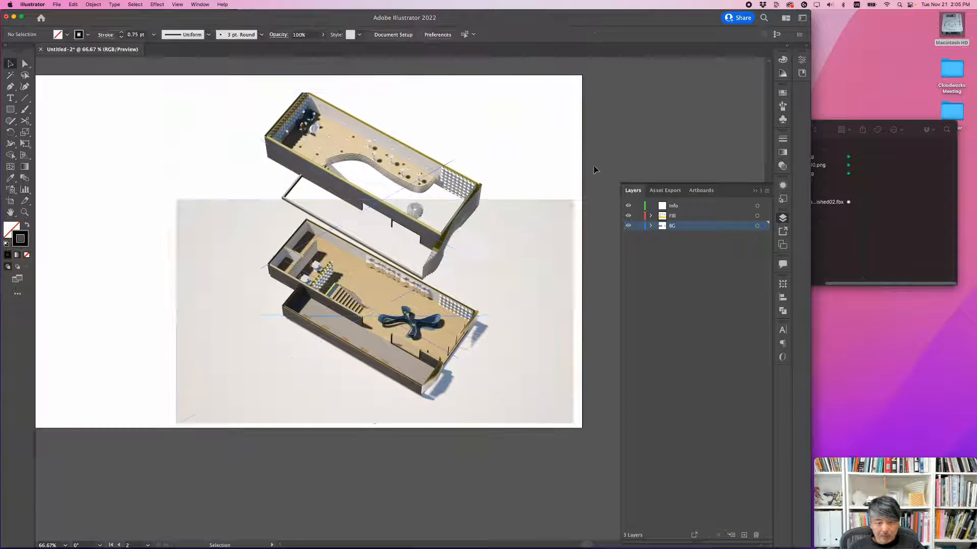
Step: Enlarge both floor images slightly and shift them down so they just overhang the artboard's right and bottom edges
{"action": "left_click", "coordinate": [483, 290]}
{"action": "left_click", "coordinate": [471, 451]}
{"action": "left_click", "coordinate": [373, 101]}
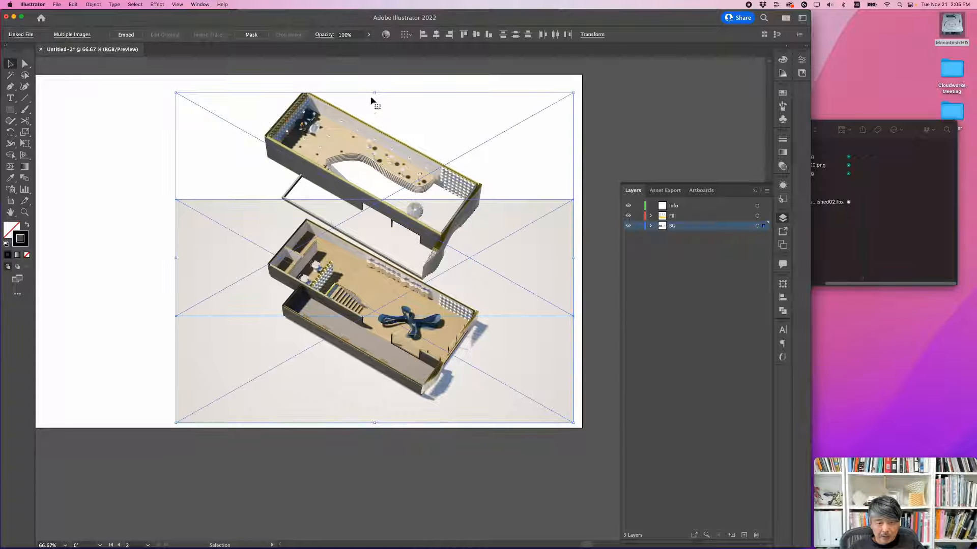
{"action": "left_click_drag", "start_coordinate": [374, 94], "coordinate": [376, 92]}
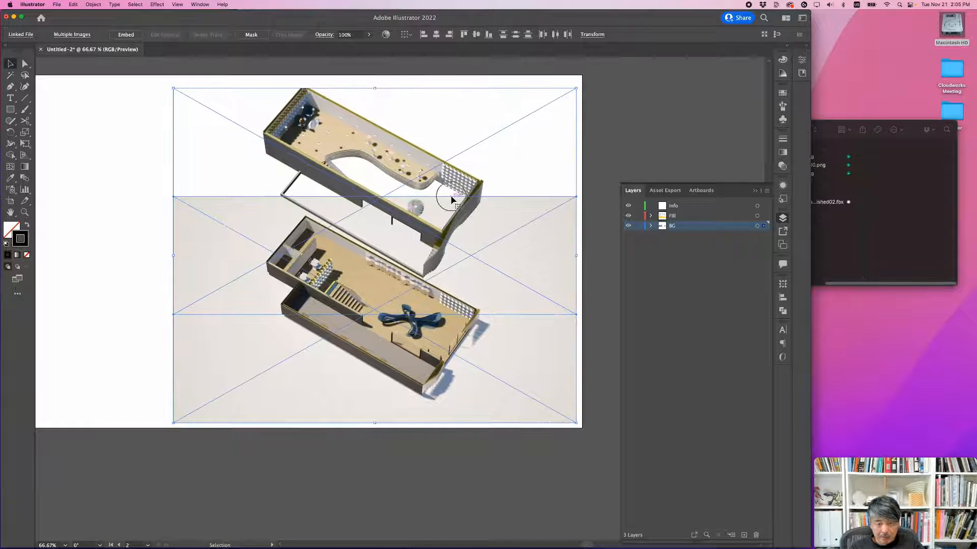
{"action": "left_click_drag", "start_coordinate": [451, 200], "coordinate": [452, 209]}
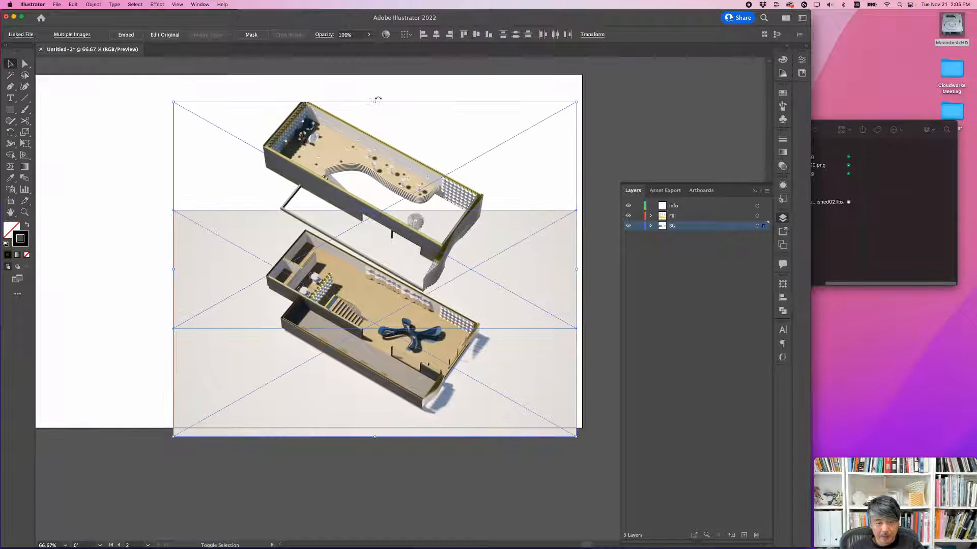
{"action": "left_click_drag", "start_coordinate": [375, 102], "coordinate": [375, 88], "text": "shift"}
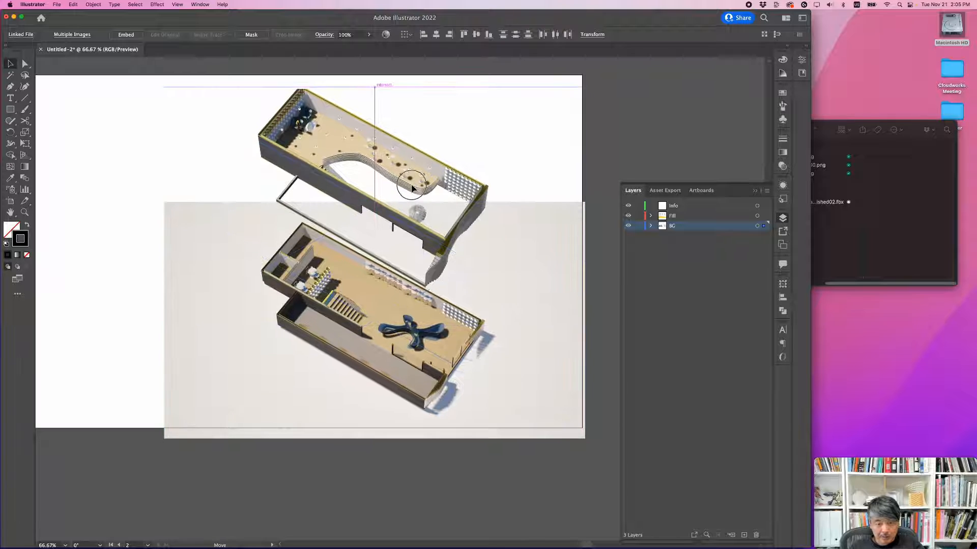
{"action": "left_click", "coordinate": [610, 153]}
Step: Draw a rectangle covering the whole second artboard and fill it with the beige sampled from the lower floor image's background
{"action": "scroll", "coordinate": [512, 197], "scroll_direction": "down", "scroll_amount": 1, "text": "alt"}
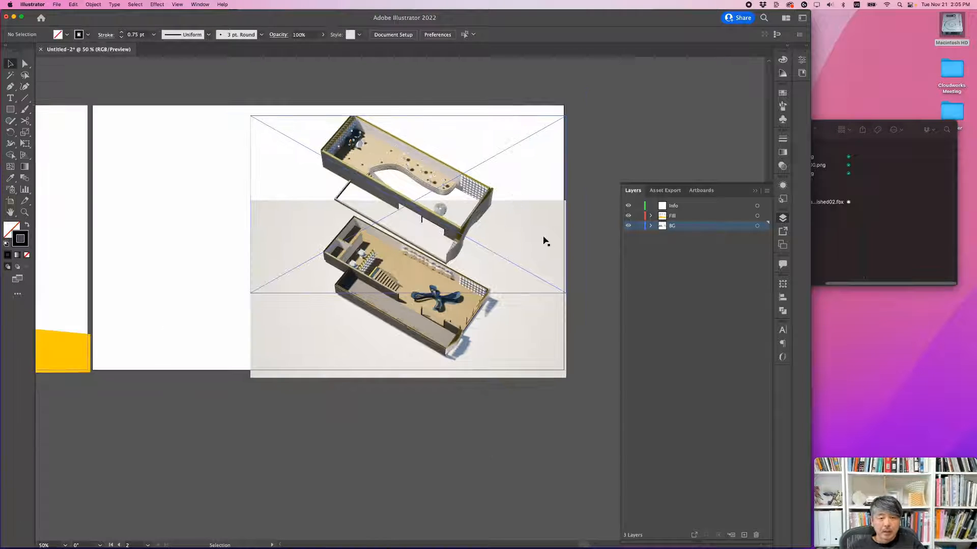
{"action": "left_click", "coordinate": [14, 110]}
{"action": "left_click_drag", "start_coordinate": [93, 107], "coordinate": [563, 370]}
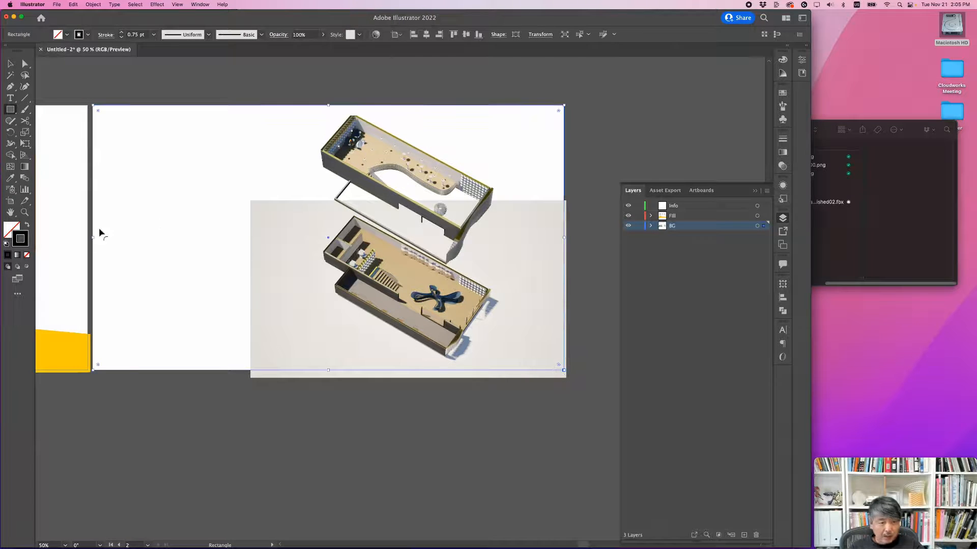
{"action": "left_click", "coordinate": [10, 178]}
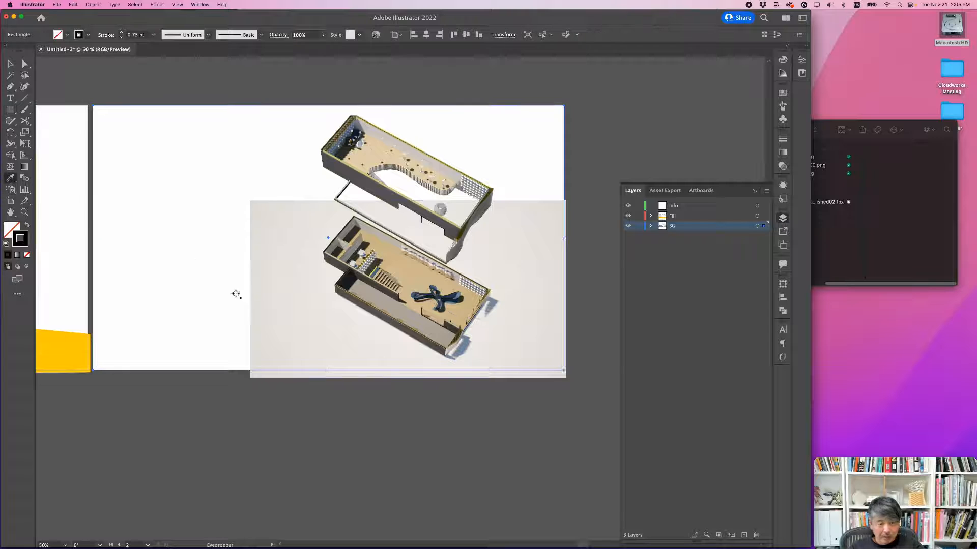
{"action": "left_click", "coordinate": [263, 318]}
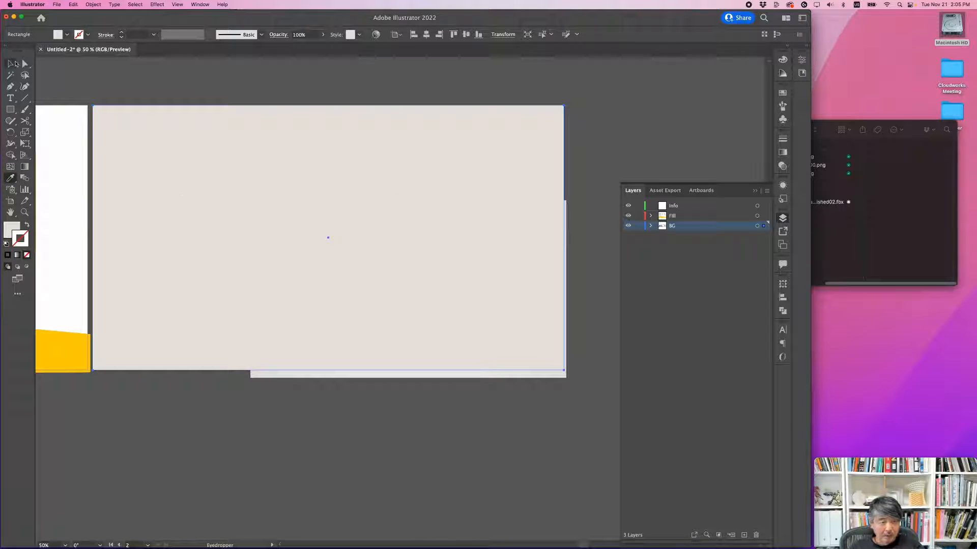
Step: Send the beige rectangle behind both floor images and lock the BG layer
{"action": "left_click", "coordinate": [16, 63]}
{"action": "key", "text": "super"}
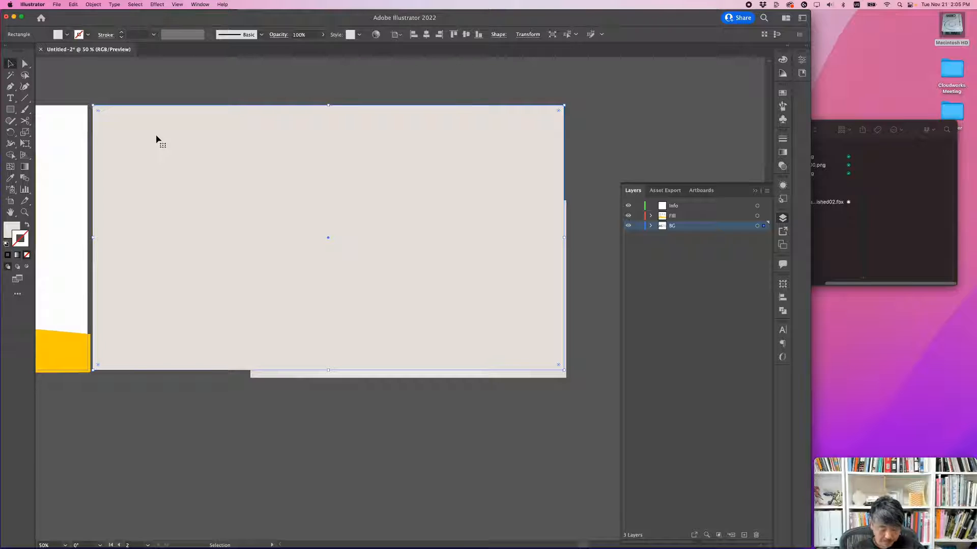
{"action": "right_click", "coordinate": [168, 147]}
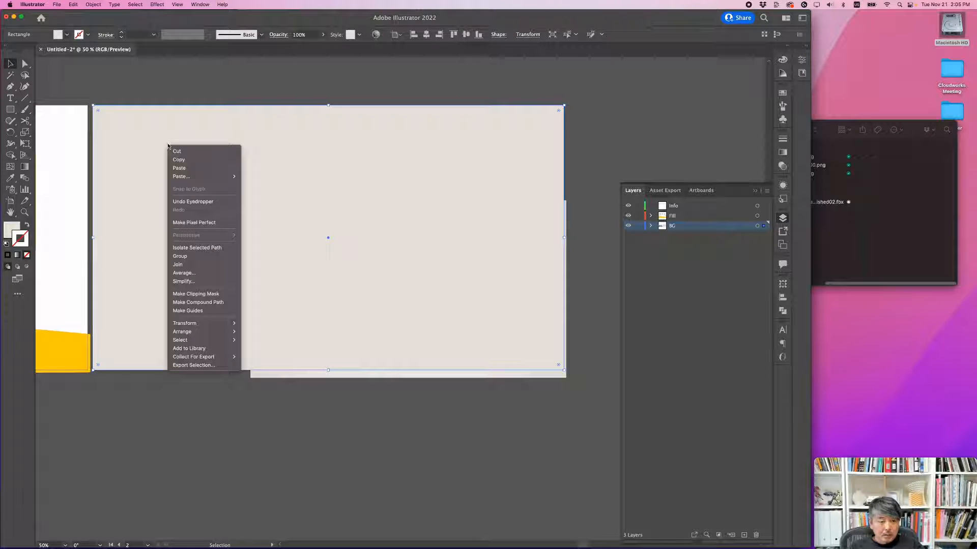
{"action": "mouse_move", "coordinate": [204, 331]}
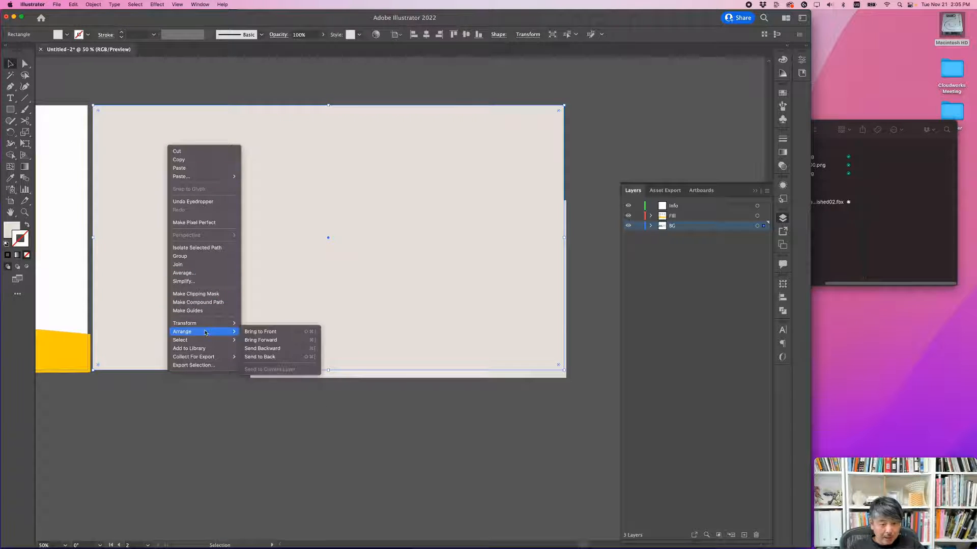
{"action": "left_click", "coordinate": [264, 356]}
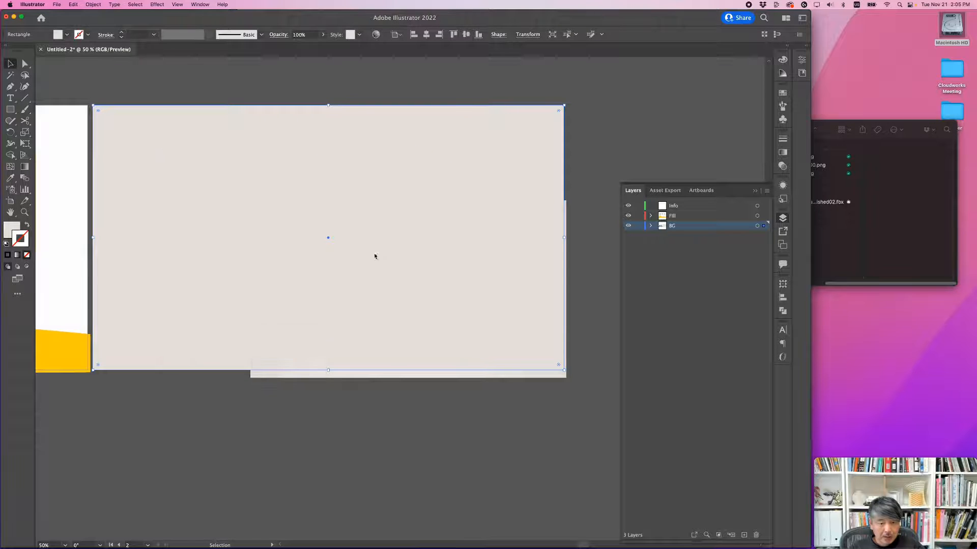
{"action": "left_click", "coordinate": [632, 146]}
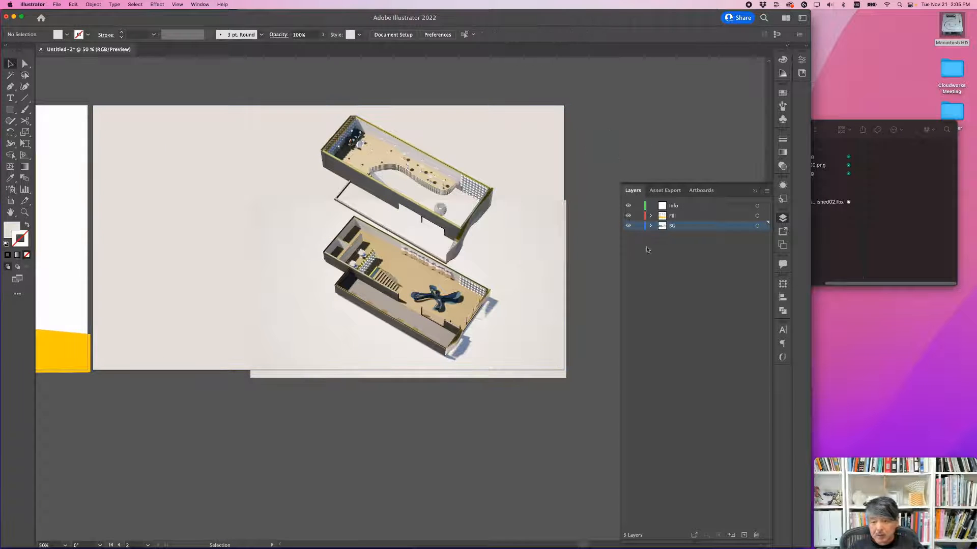
{"action": "left_click", "coordinate": [638, 227]}
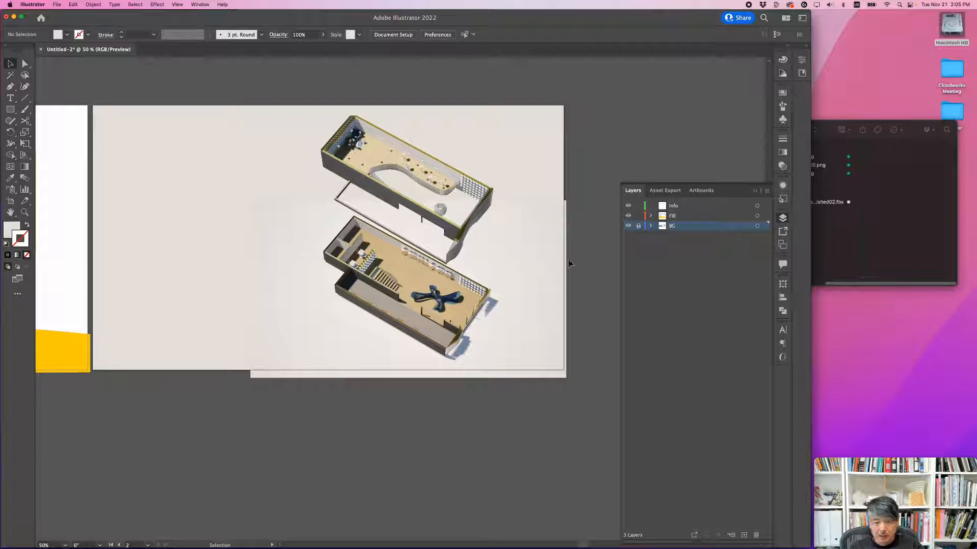
Step: Examine how the beige background blends with the floor images' edges around the exploded floors
{"action": "scroll", "coordinate": [374, 233], "scroll_direction": "up", "scroll_amount": 1, "text": "alt"}
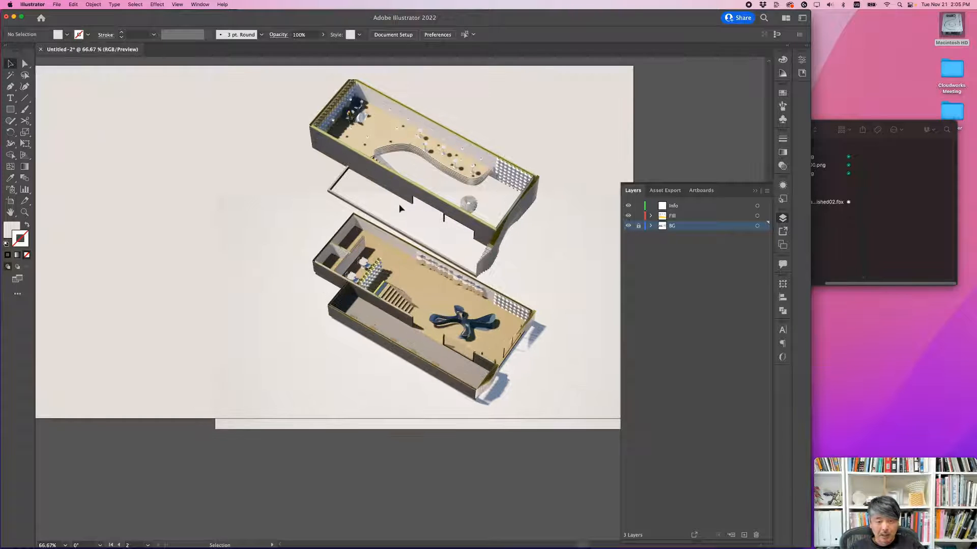
{"action": "scroll", "coordinate": [399, 206], "scroll_direction": "up", "scroll_amount": 1, "text": "alt"}
{"action": "scroll", "coordinate": [249, 185], "scroll_direction": "down", "scroll_amount": 2, "text": "alt"}
{"action": "scroll", "coordinate": [281, 199], "scroll_direction": "up", "scroll_amount": 2, "text": "alt"}
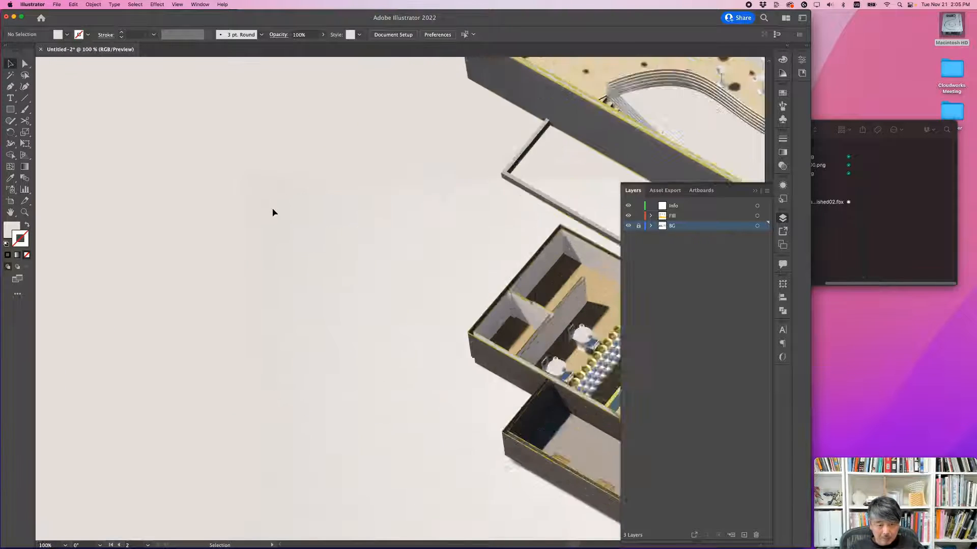
{"action": "scroll", "coordinate": [274, 212], "scroll_direction": "up", "scroll_amount": 2, "text": "alt"}
{"action": "scroll", "coordinate": [402, 218], "scroll_direction": "down", "scroll_amount": 4, "text": "alt"}
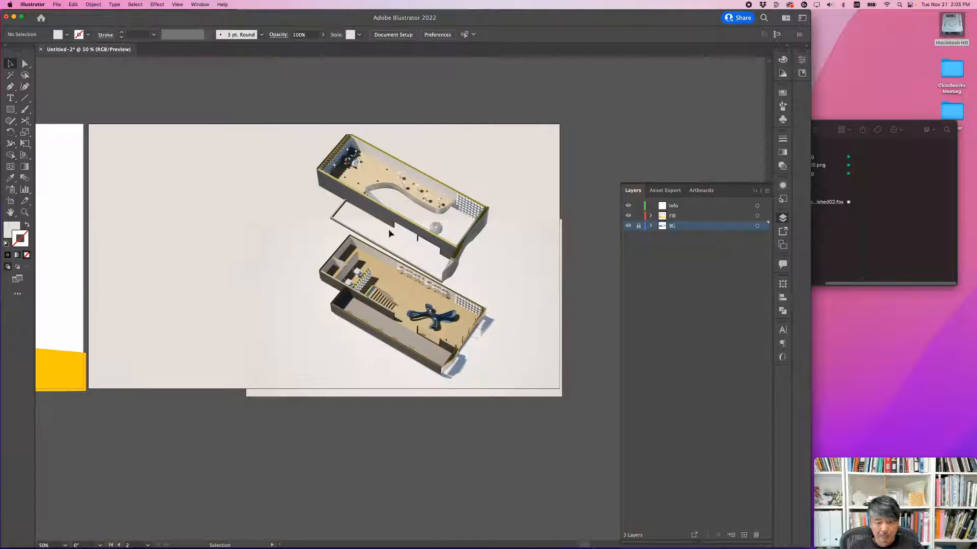
{"action": "left_click_drag", "start_coordinate": [357, 237], "coordinate": [393, 230]}
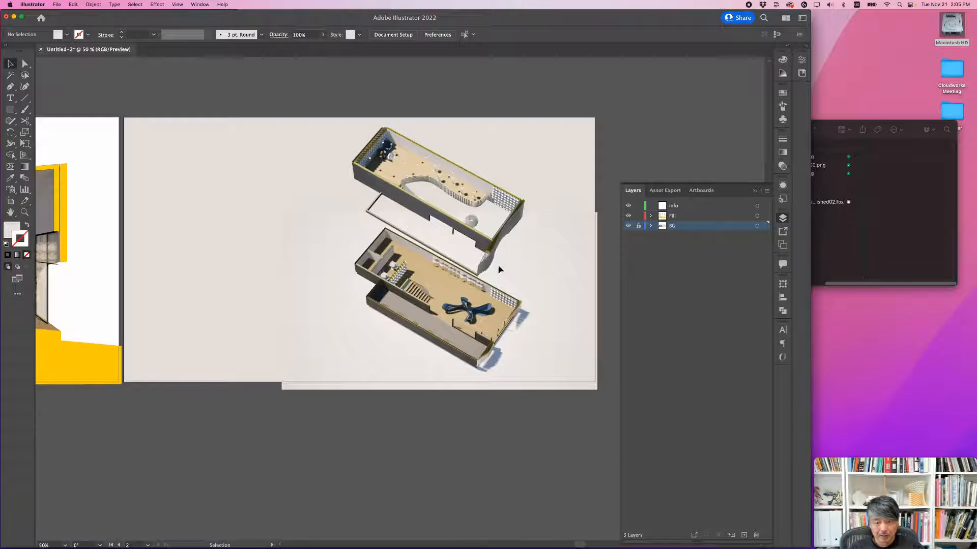
Step: On the Fill layer, draw a straight vertical line from the upper floor's right corner down to the lower floor's matching corner
{"action": "scroll", "coordinate": [498, 269], "scroll_direction": "up", "scroll_amount": 1, "text": "alt"}
{"action": "left_click_drag", "start_coordinate": [515, 262], "coordinate": [473, 255]}
{"action": "scroll", "coordinate": [476, 257], "scroll_direction": "up", "scroll_amount": 2, "text": "alt"}
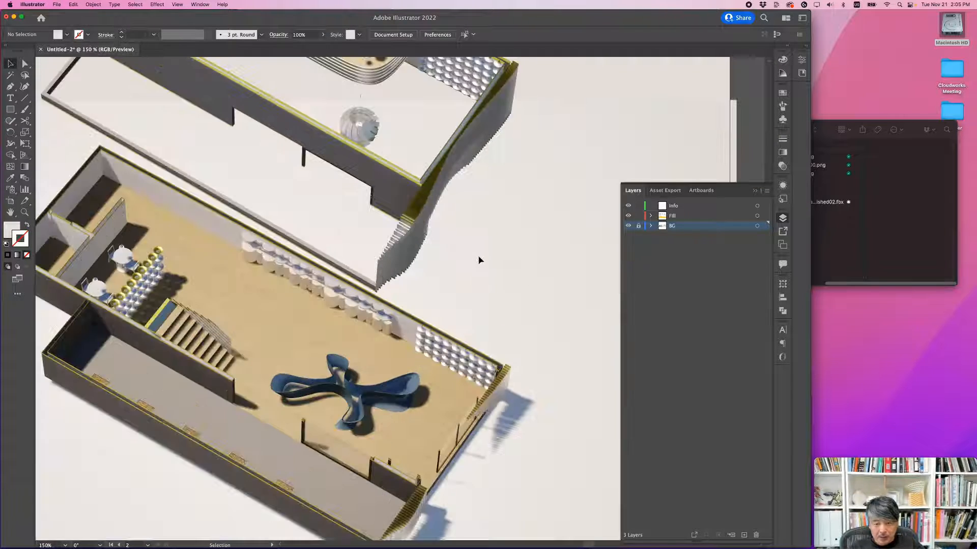
{"action": "left_click", "coordinate": [8, 87]}
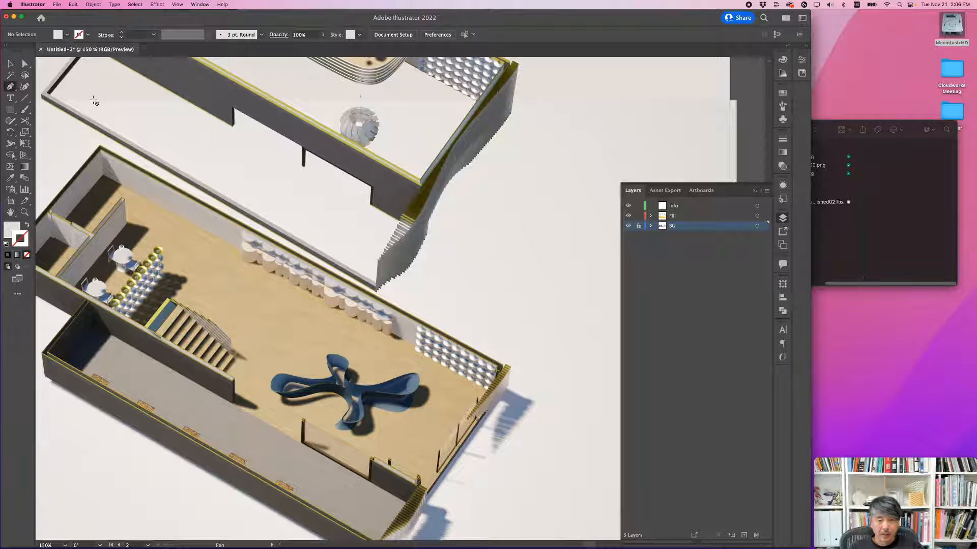
{"action": "left_click", "coordinate": [691, 218]}
{"action": "left_click", "coordinate": [510, 116]}
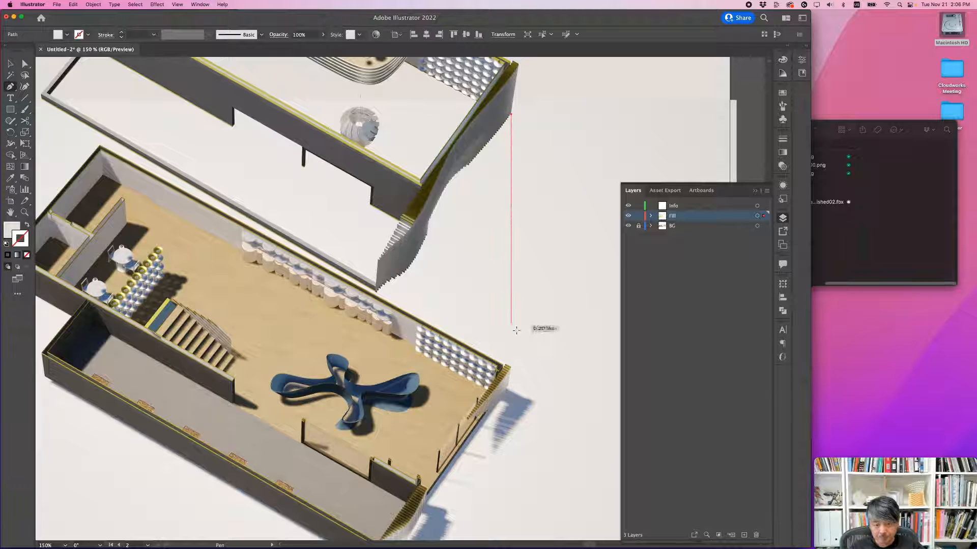
{"action": "left_click", "coordinate": [512, 366]}
{"action": "key", "text": "v"}
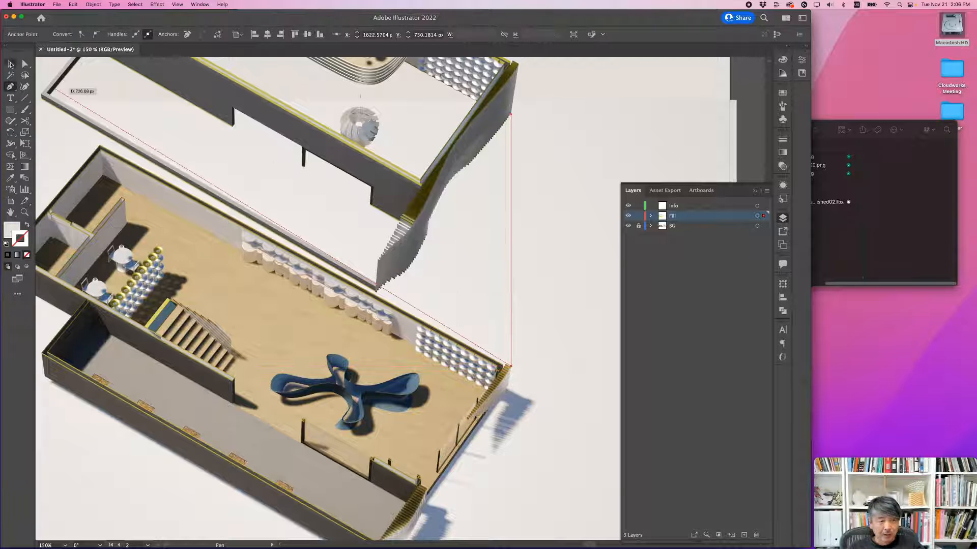
Step: Swap the vertical line's fill and stroke and set its stroke color to black (000000)
{"action": "left_click", "coordinate": [783, 141]}
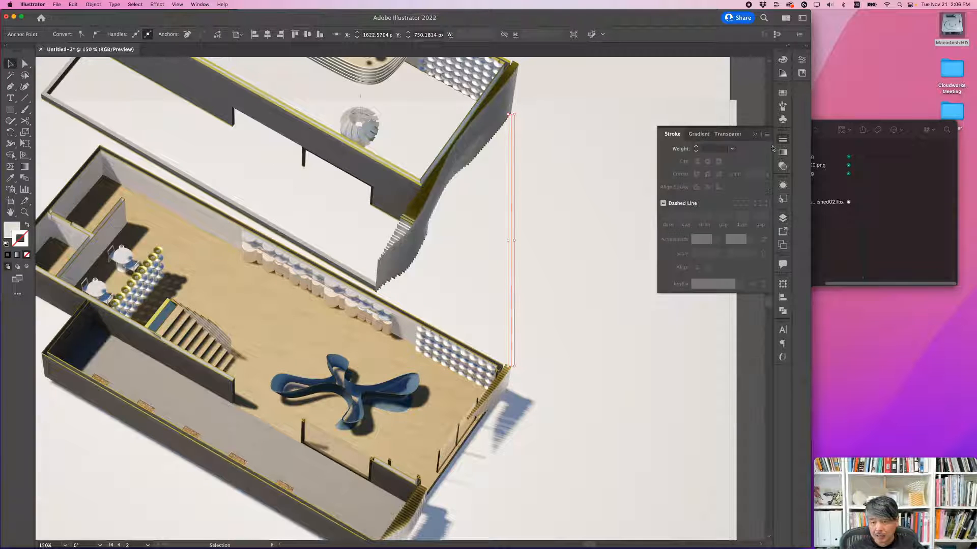
{"action": "left_click", "coordinate": [24, 228]}
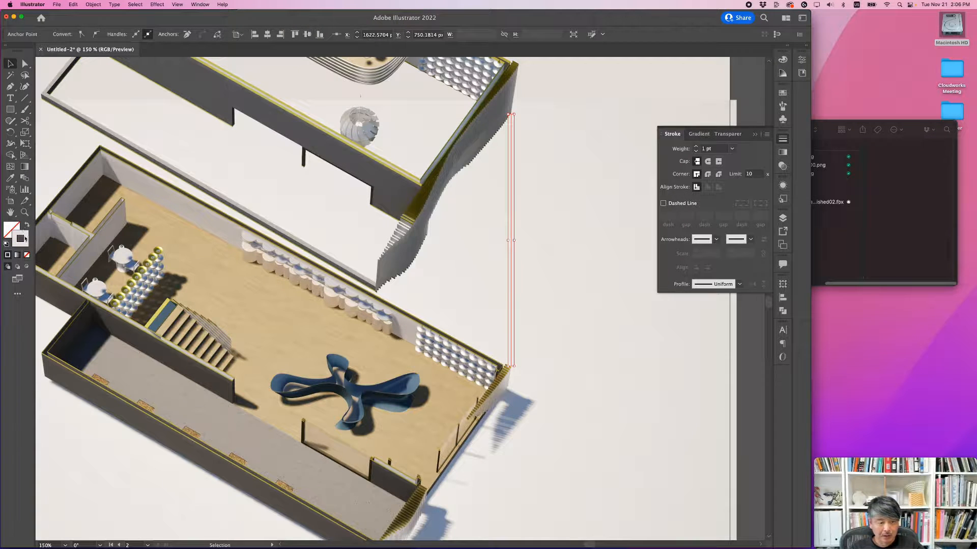
{"action": "double_click", "coordinate": [24, 238]}
{"action": "left_click", "coordinate": [480, 242]}
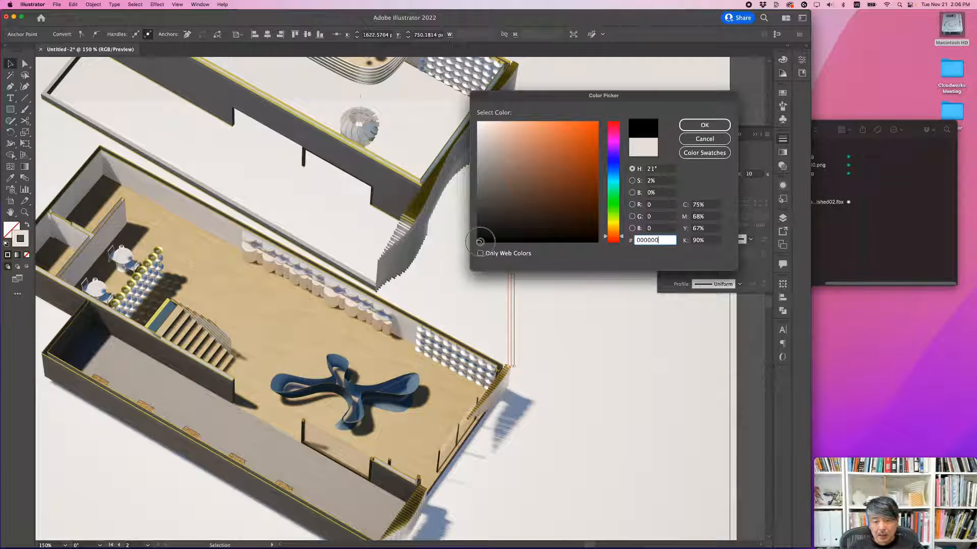
{"action": "left_click", "coordinate": [712, 126]}
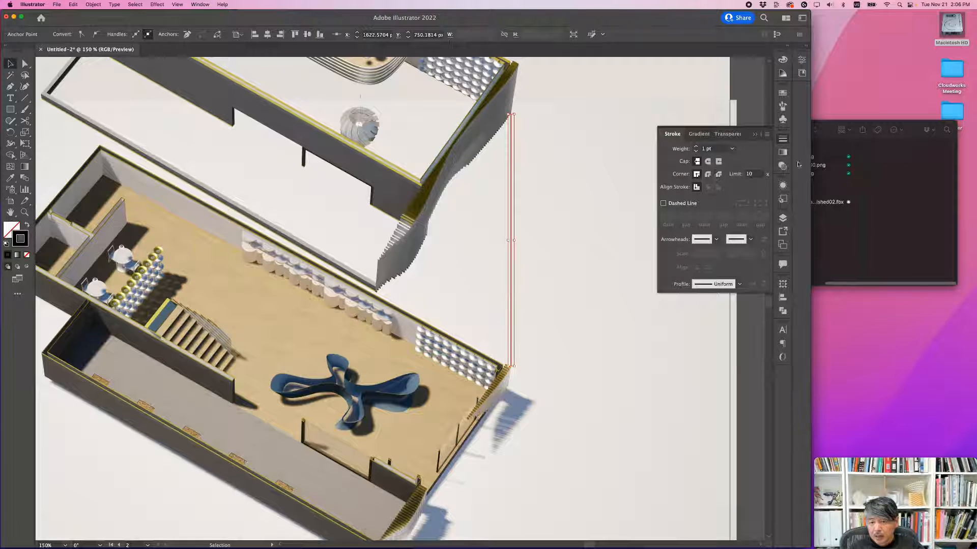
Step: Set the vertical line's stroke weight to 0.5 pt and make it dashed with an 8 pt dash
{"action": "left_click", "coordinate": [731, 149]}
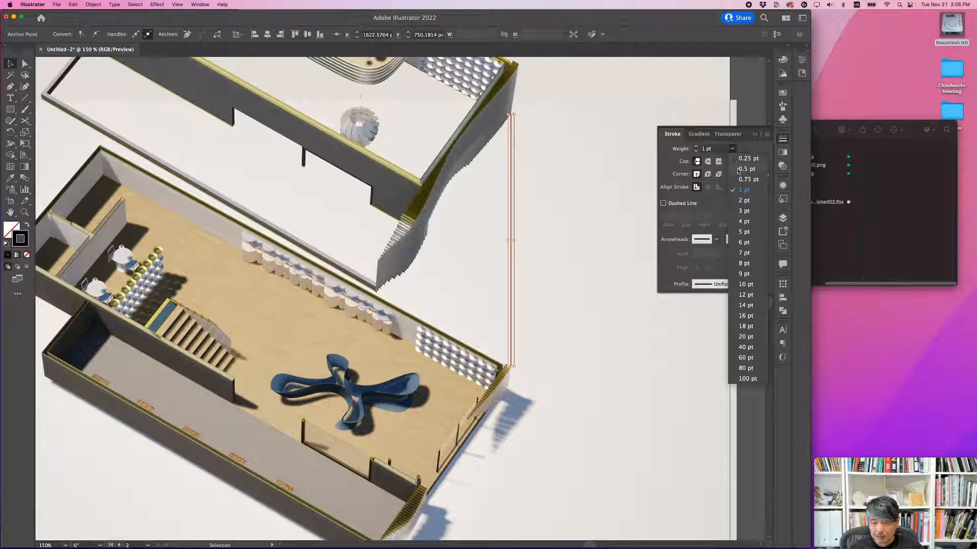
{"action": "left_click", "coordinate": [744, 169]}
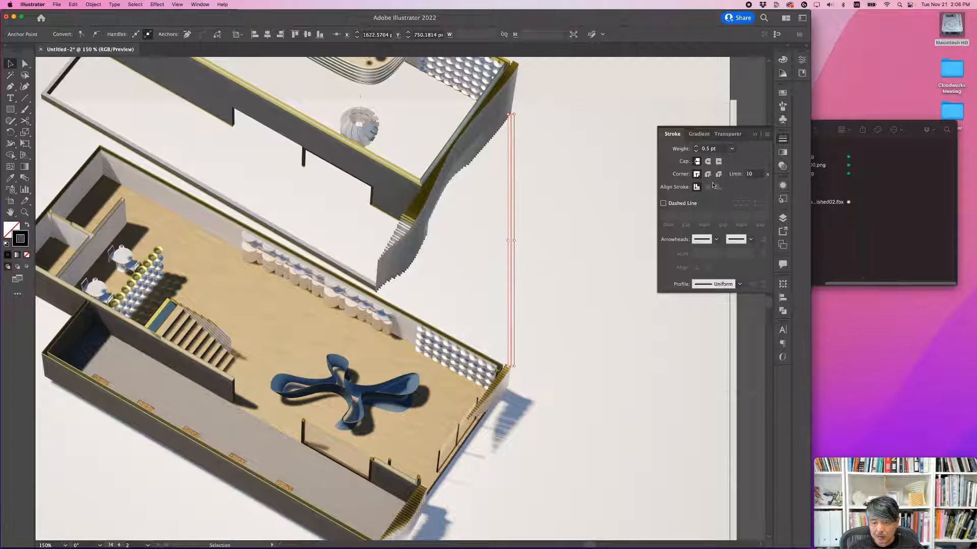
{"action": "left_click", "coordinate": [674, 204]}
{"action": "type", "text": "8"}
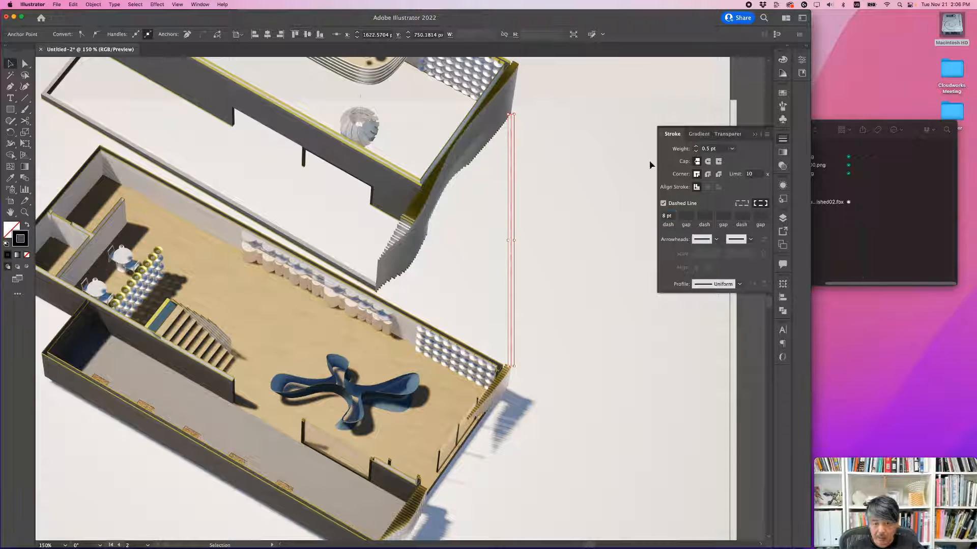
Step: Copy the dashed vertical line to the floors' left corner and front corner so it links both levels there
{"action": "left_click", "coordinate": [602, 152]}
{"action": "key", "text": "super+1"}
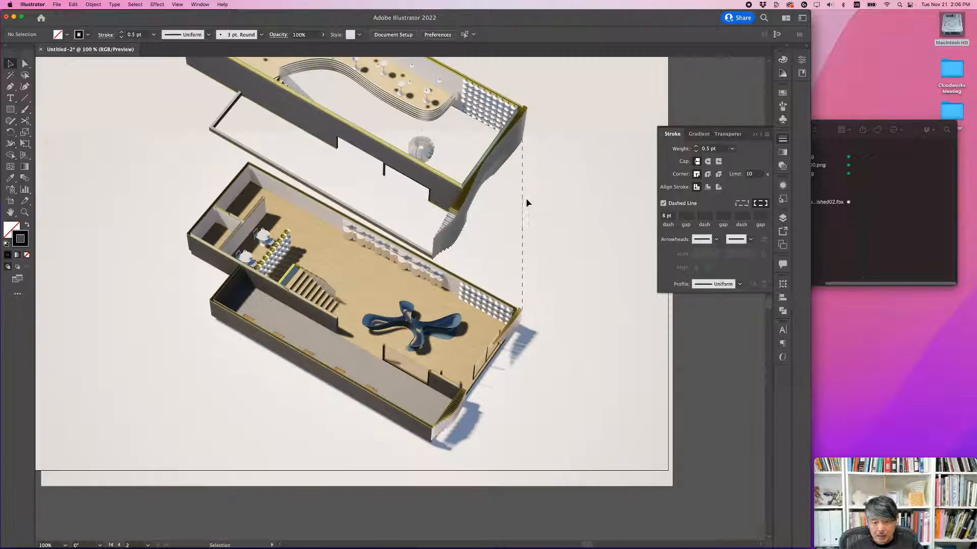
{"action": "left_click_drag", "start_coordinate": [524, 200], "coordinate": [188, 133]}
{"action": "left_click", "coordinate": [318, 217]}
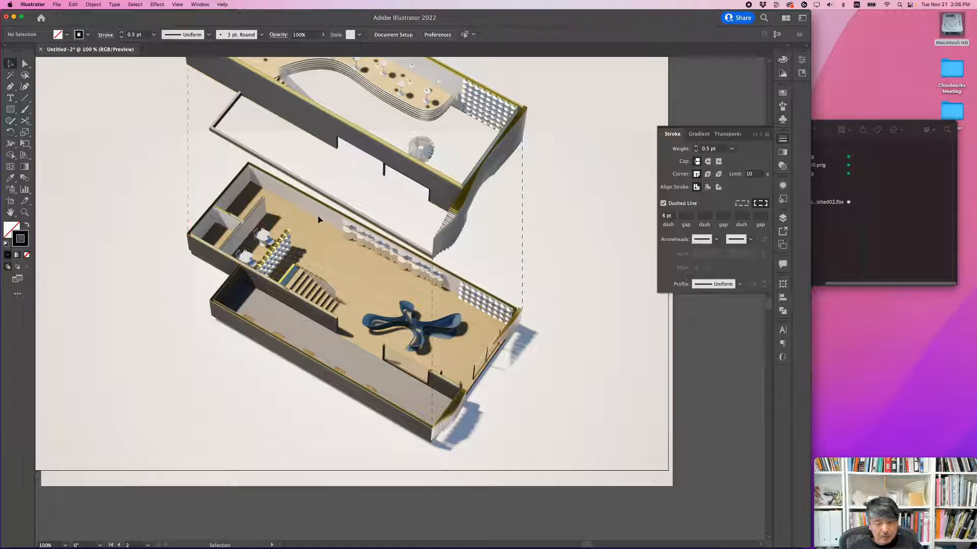
{"action": "scroll", "coordinate": [328, 210], "scroll_direction": "down", "scroll_amount": 1, "text": "alt"}
{"action": "left_click_drag", "start_coordinate": [314, 206], "coordinate": [320, 234]}
{"action": "scroll", "coordinate": [277, 186], "scroll_direction": "up", "scroll_amount": 2, "text": "alt"}
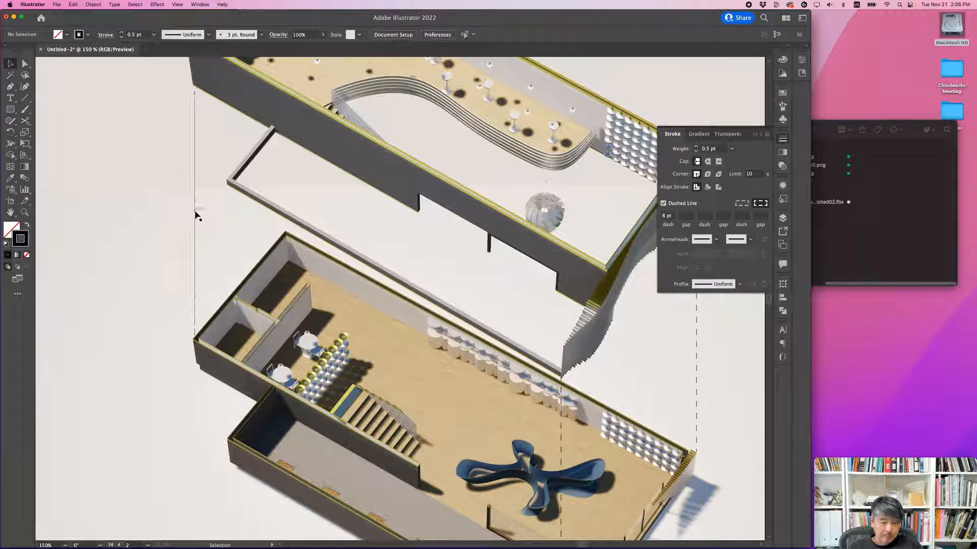
Step: Copy the left dashed line to the lower floor's back corner and shorten its upper end to below the upper floor
{"action": "left_click_drag", "start_coordinate": [196, 215], "coordinate": [286, 105]}
{"action": "scroll", "coordinate": [331, 264], "scroll_direction": "up", "scroll_amount": 5}
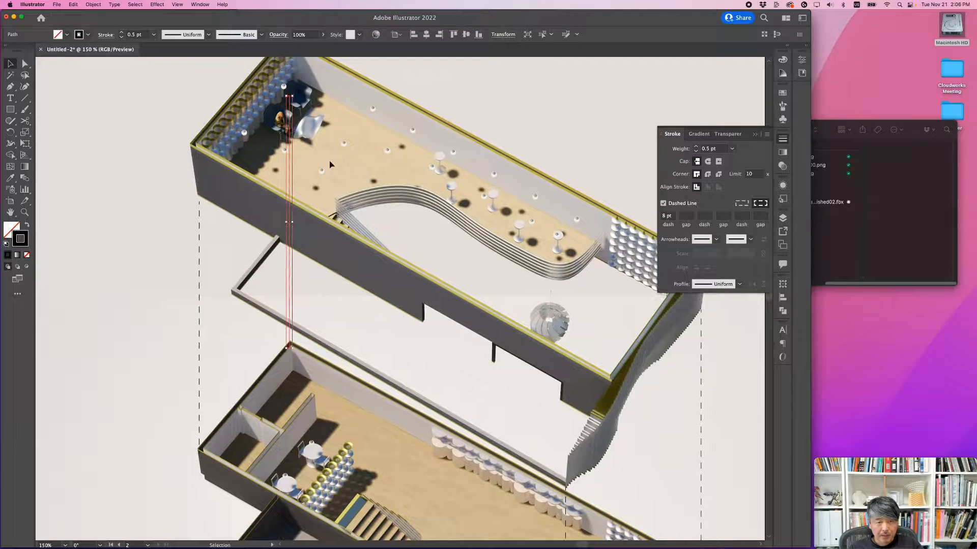
{"action": "left_click", "coordinate": [330, 165]}
{"action": "key", "text": "a"}
{"action": "left_click_drag", "start_coordinate": [289, 97], "coordinate": [289, 239]}
{"action": "left_click", "coordinate": [331, 298]}
Step: Copy the UPPER LOUNGE, LOWER LOUNGE, PRODUCT DISPLAY and CHILLOUT SPACE labels from the section onto the second artboard, stacked beside the floors
{"action": "key", "text": "super+minus"}
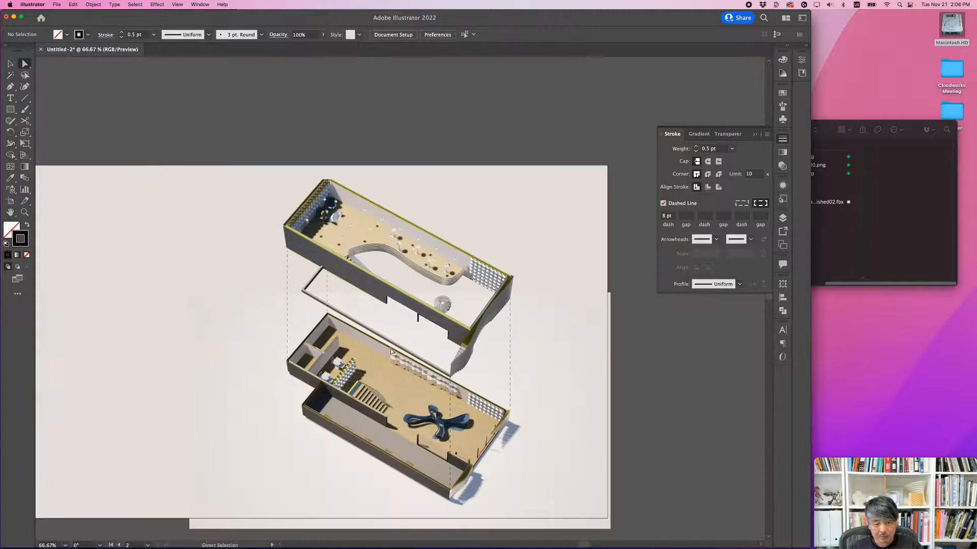
{"action": "key", "text": "super+minus"}
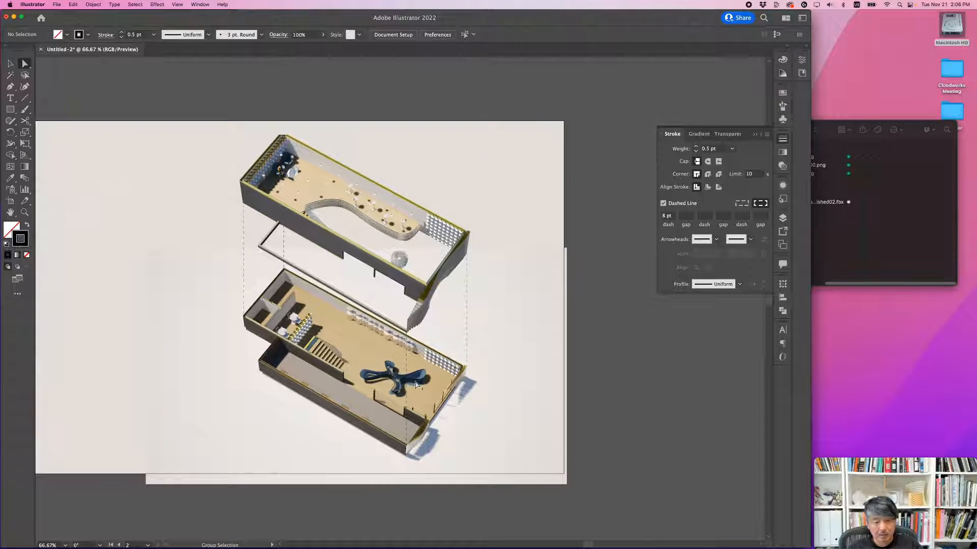
{"action": "scroll", "coordinate": [416, 385], "scroll_direction": "up", "scroll_amount": 1, "text": "alt"}
{"action": "scroll", "coordinate": [418, 357], "scroll_direction": "down", "scroll_amount": 1, "text": "alt"}
{"action": "scroll", "coordinate": [447, 341], "scroll_direction": "up", "scroll_amount": 1, "text": "alt"}
{"action": "scroll", "coordinate": [447, 342], "scroll_direction": "down", "scroll_amount": 1, "text": "alt"}
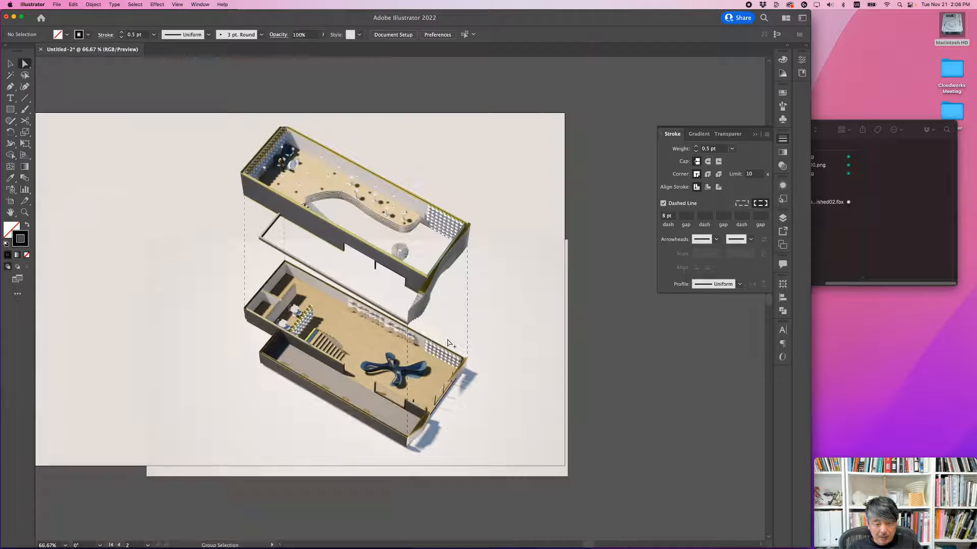
{"action": "scroll", "coordinate": [473, 333], "scroll_direction": "left", "scroll_amount": 5}
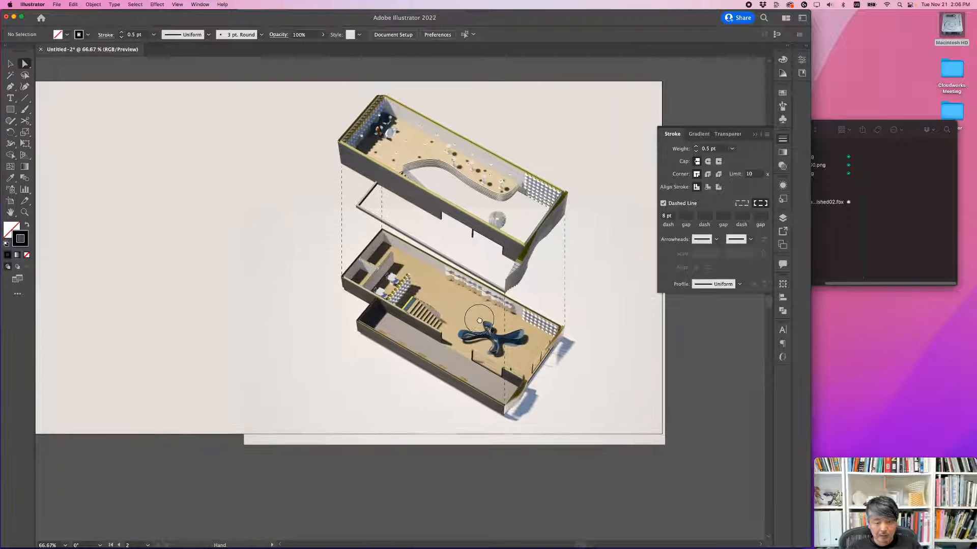
{"action": "scroll", "coordinate": [501, 320], "scroll_direction": "down", "scroll_amount": 1, "text": "alt"}
{"action": "scroll", "coordinate": [222, 301], "scroll_direction": "left", "scroll_amount": 3}
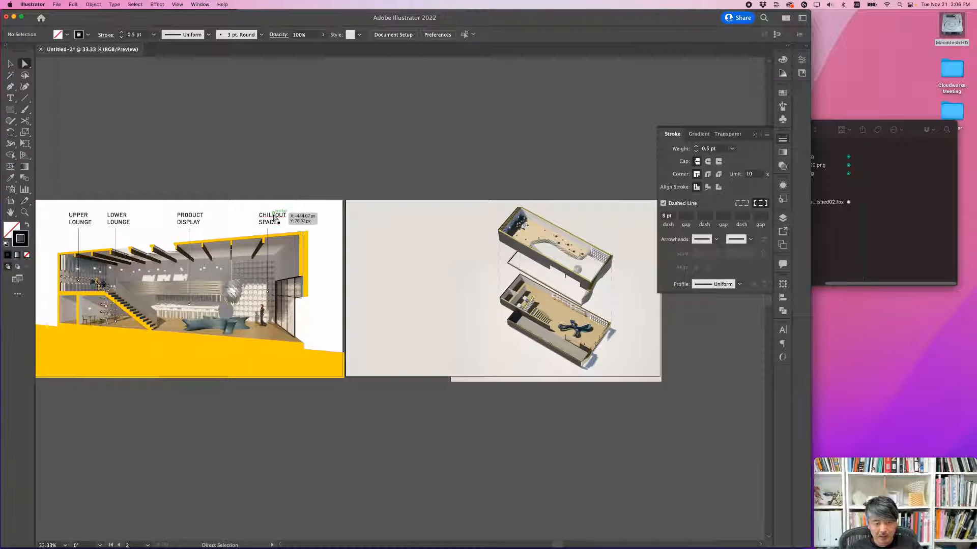
{"action": "left_click_drag", "start_coordinate": [275, 224], "coordinate": [462, 348]}
{"action": "left_click_drag", "start_coordinate": [214, 218], "coordinate": [468, 313], "text": "alt"}
{"action": "left_click_drag", "start_coordinate": [122, 220], "coordinate": [459, 283], "text": "alt"}
{"action": "left_click_drag", "start_coordinate": [81, 220], "coordinate": [459, 249]}
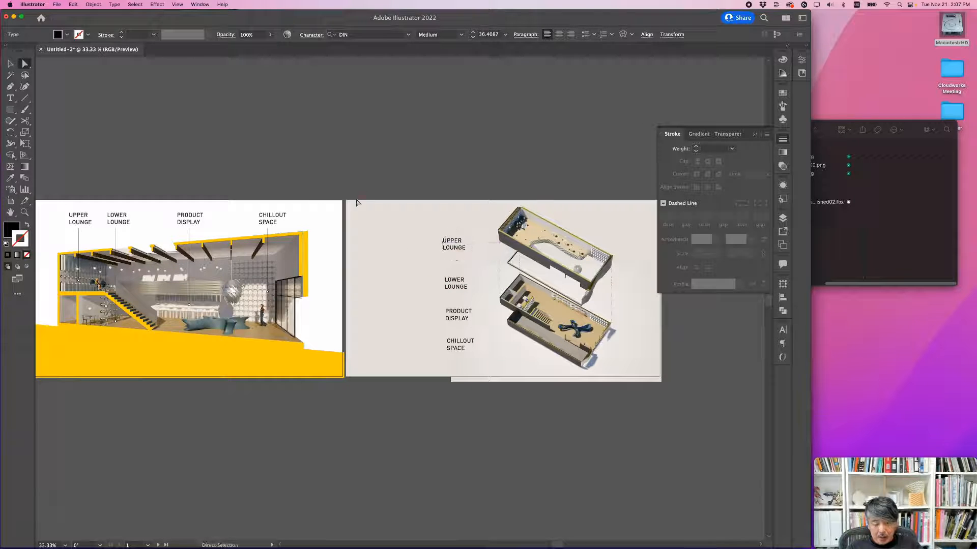
Step: Move the four copied labels together to the second artboard's right edge and unlock the BG layer
{"action": "left_click", "coordinate": [382, 172]}
{"action": "left_click_drag", "start_coordinate": [436, 205], "coordinate": [470, 351]}
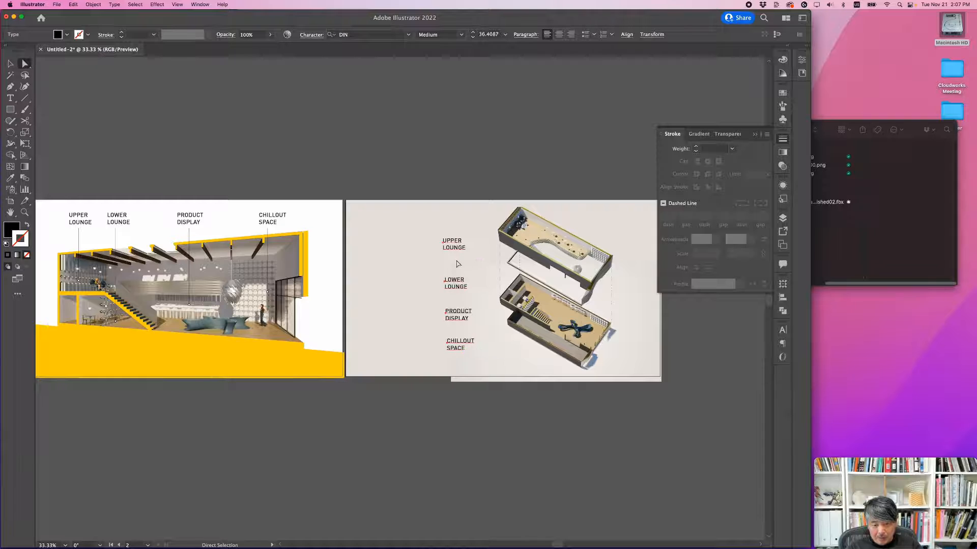
{"action": "scroll", "coordinate": [478, 260], "scroll_direction": "right", "scroll_amount": 4}
{"action": "left_click_drag", "start_coordinate": [366, 254], "coordinate": [582, 247]}
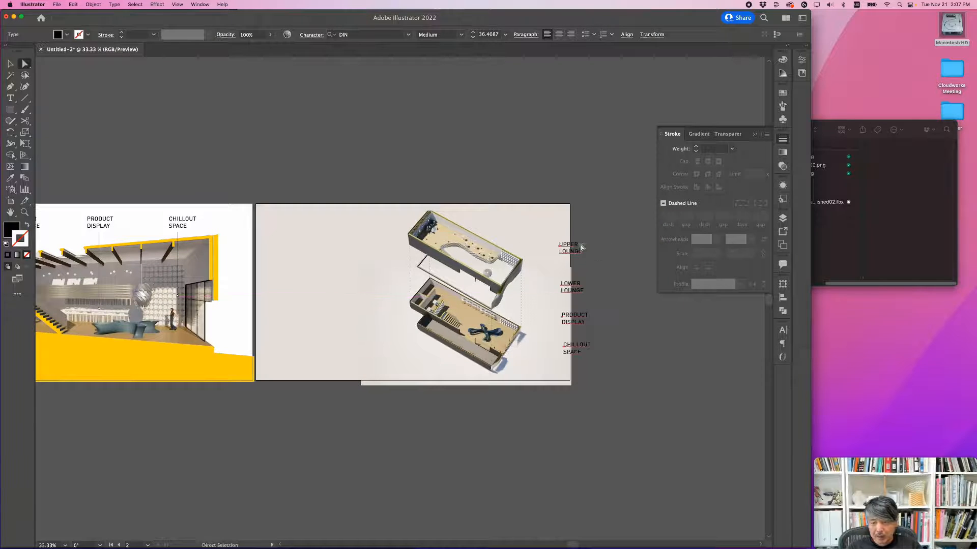
{"action": "left_click", "coordinate": [782, 218]}
{"action": "left_click", "coordinate": [640, 228]}
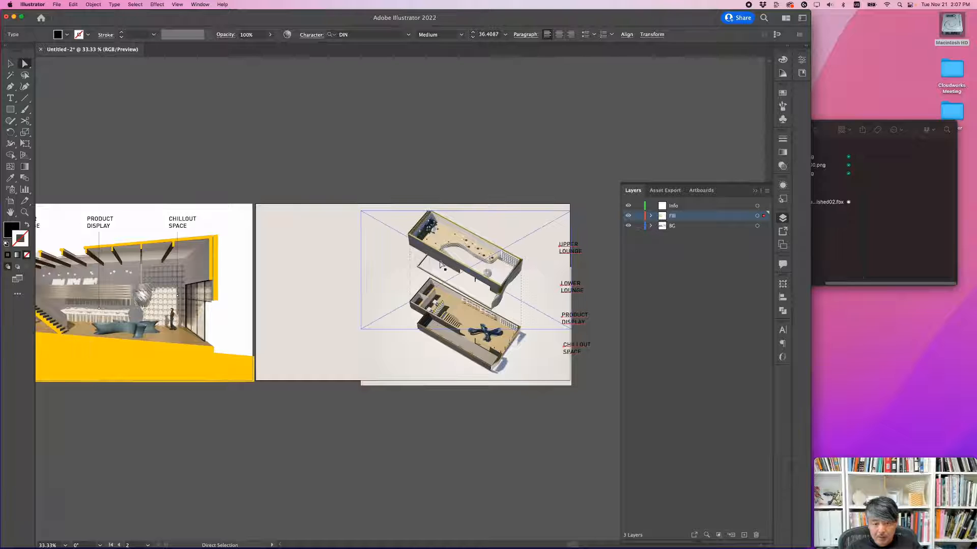
Step: Try to move the floor images and dashed lines toward the artboard's left side, and undo the move
{"action": "left_click", "coordinate": [457, 295]}
{"action": "left_click_drag", "start_coordinate": [457, 295], "coordinate": [376, 285]}
{"action": "left_click", "coordinate": [558, 218]}
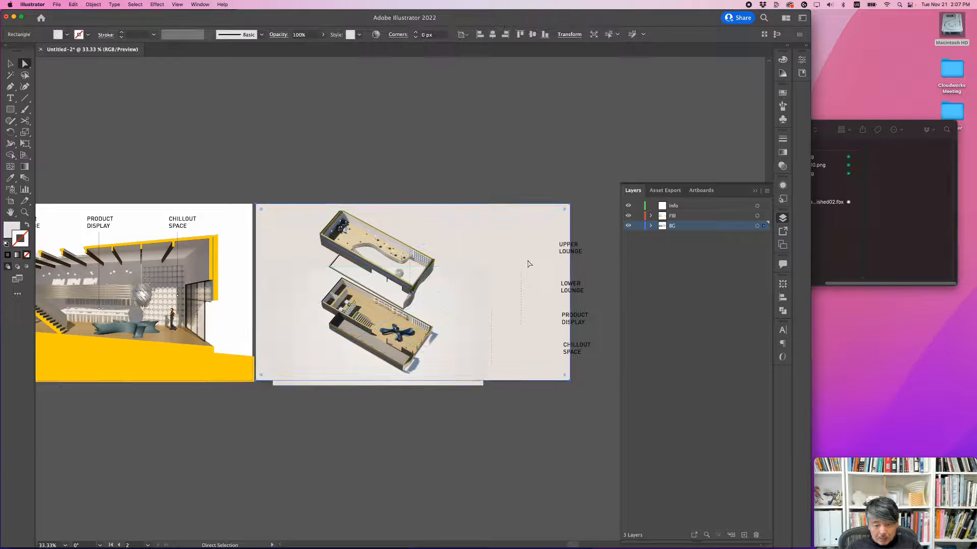
{"action": "key", "text": "super+z"}
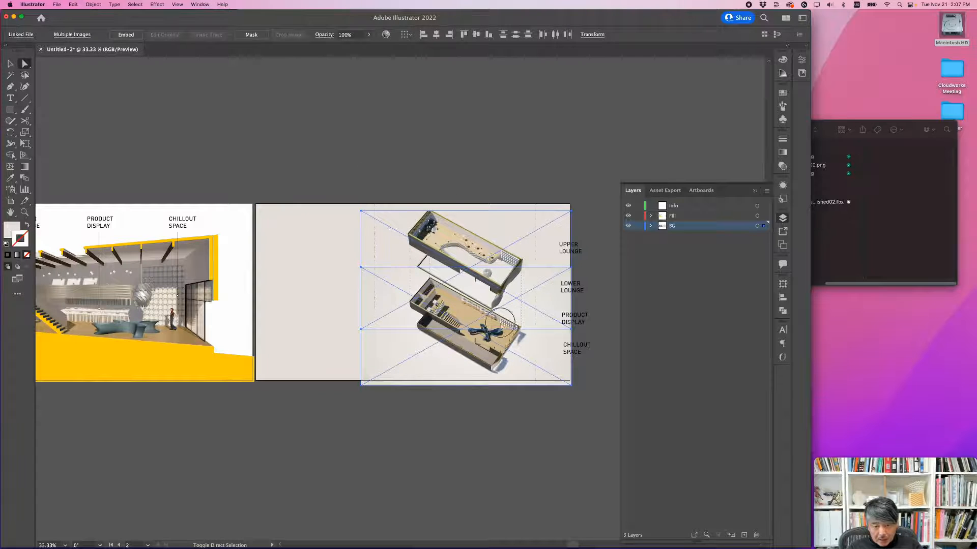
Step: Select both floor images with all dashed lines, without the background, and move them together to the artboard's left side
{"action": "left_click", "coordinate": [348, 349]}
{"action": "left_click", "coordinate": [479, 304]}
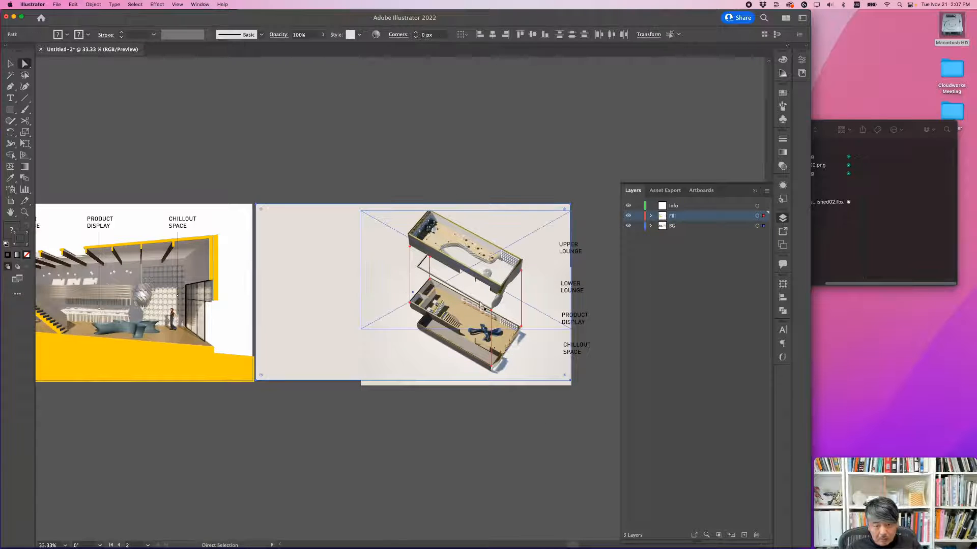
{"action": "left_click", "coordinate": [65, 87]}
{"action": "left_click", "coordinate": [10, 63]}
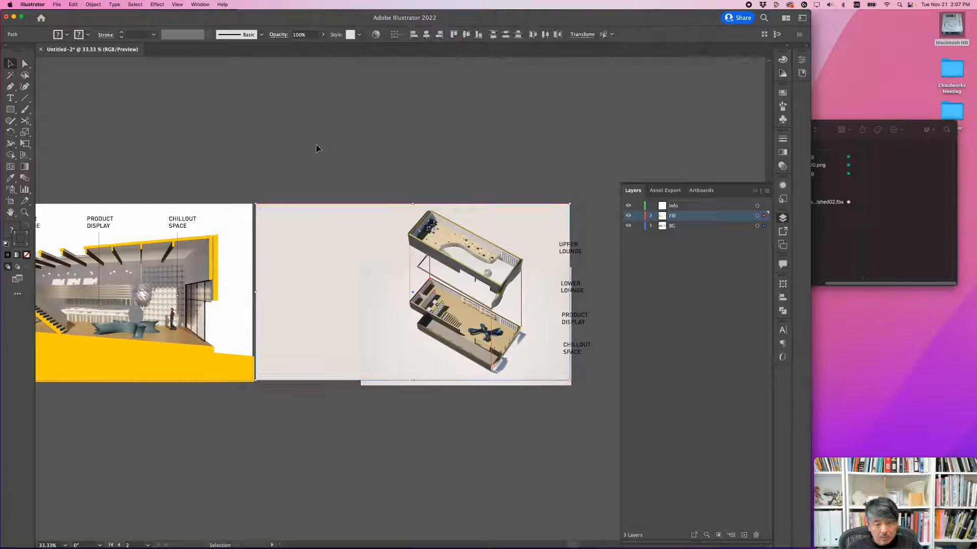
{"action": "left_click_drag", "start_coordinate": [541, 398], "coordinate": [316, 303]}
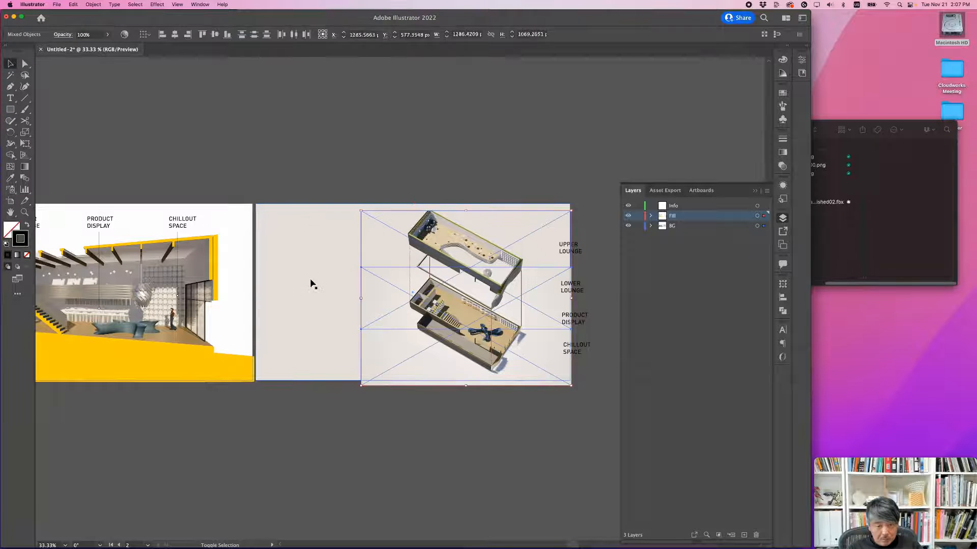
{"action": "left_click_drag", "start_coordinate": [483, 268], "coordinate": [381, 273]}
{"action": "left_click", "coordinate": [425, 181]}
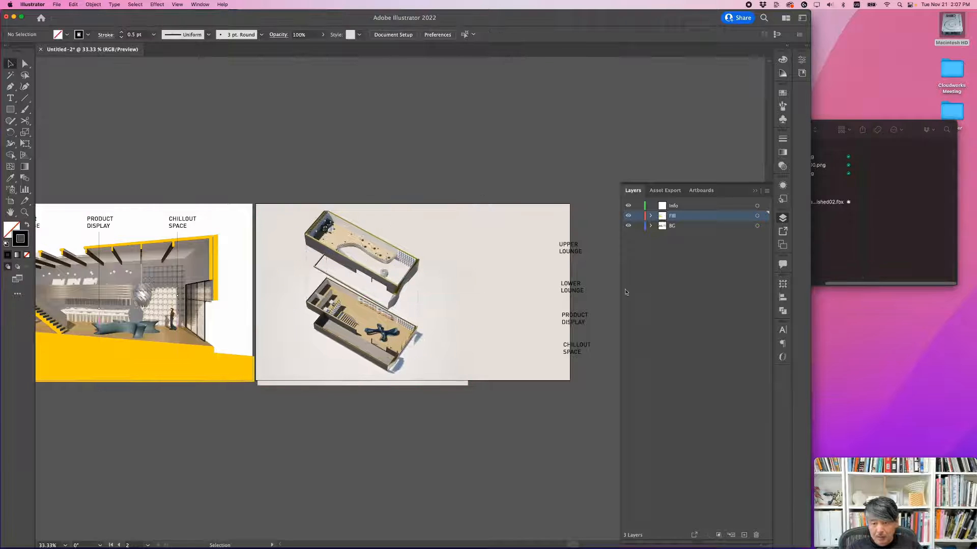
Step: Left-align the four room labels with each other and move them inside the artboard, beside the floors
{"action": "left_click", "coordinate": [574, 350]}
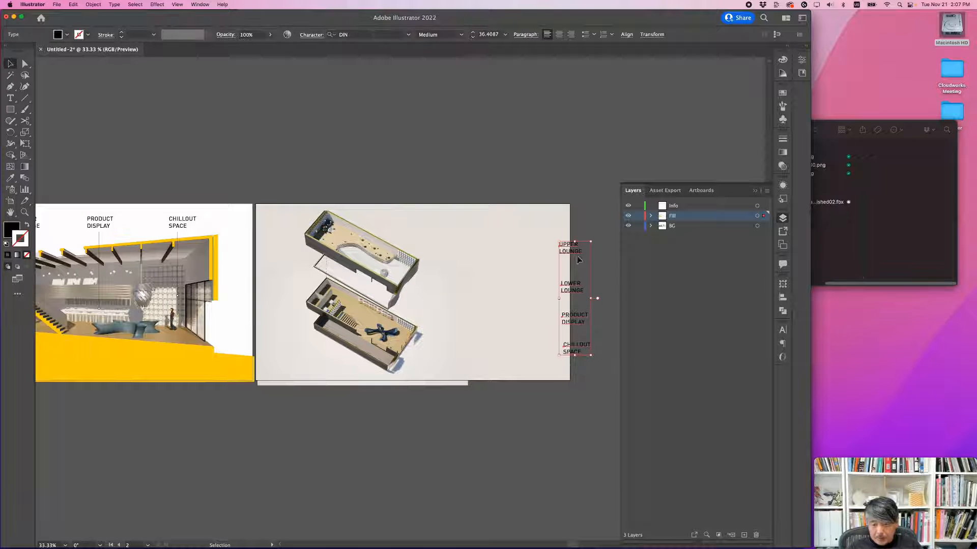
{"action": "left_click", "coordinate": [783, 300]}
{"action": "left_click", "coordinate": [664, 305]}
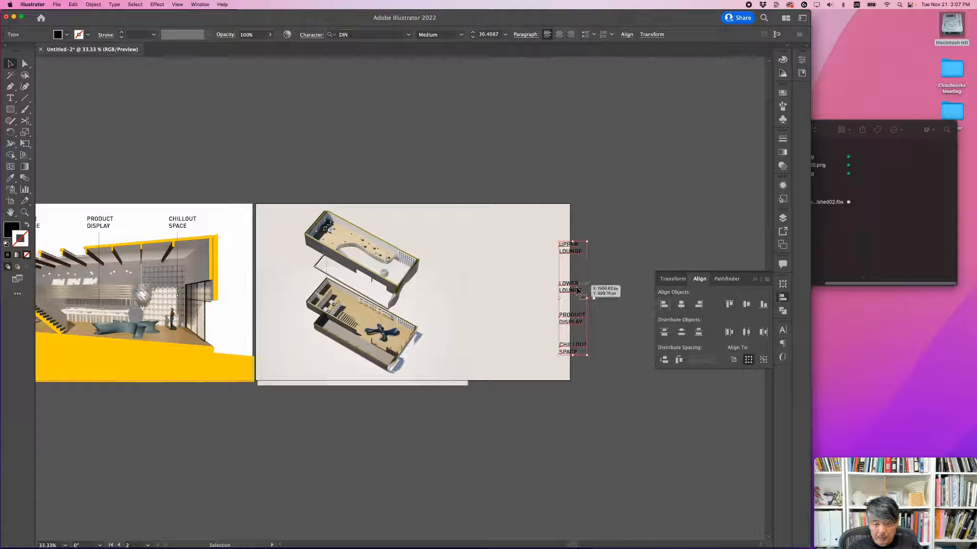
{"action": "left_click_drag", "start_coordinate": [571, 291], "coordinate": [494, 292]}
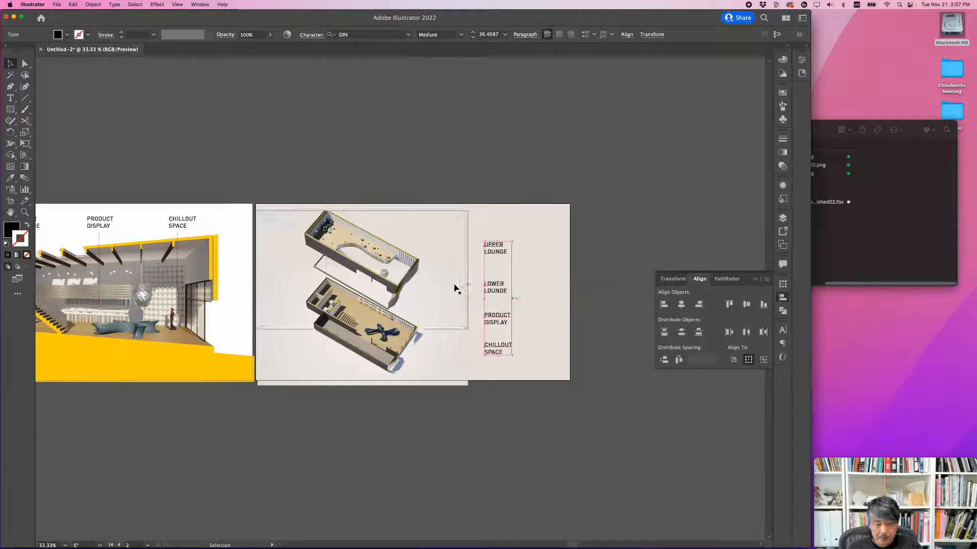
Step: Copy a leader line from the section, turn it horizontal, point it at the upper floor and place UPPER LOUNGE at its end
{"action": "scroll", "coordinate": [441, 286], "scroll_direction": "up", "scroll_amount": 1, "text": "alt"}
{"action": "left_click", "coordinate": [479, 132]}
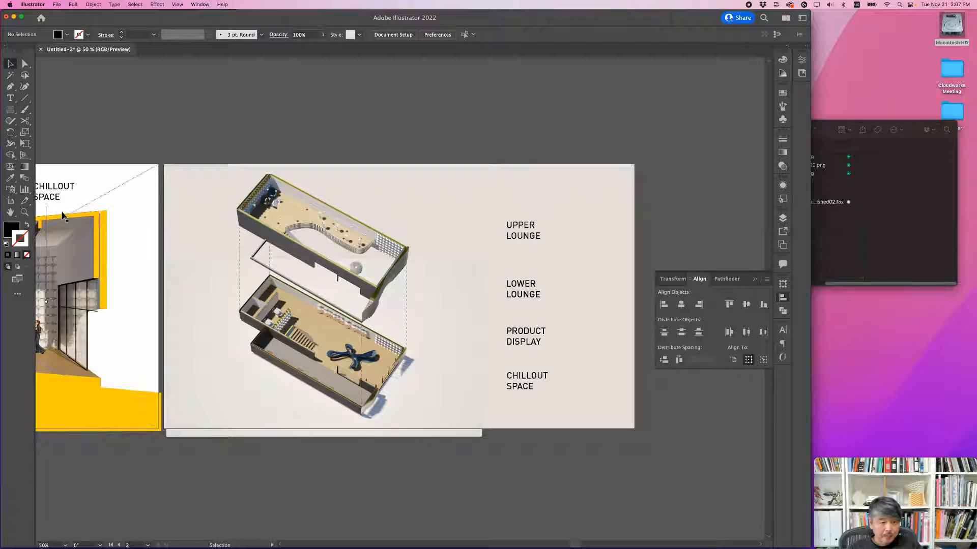
{"action": "left_click", "coordinate": [418, 176]}
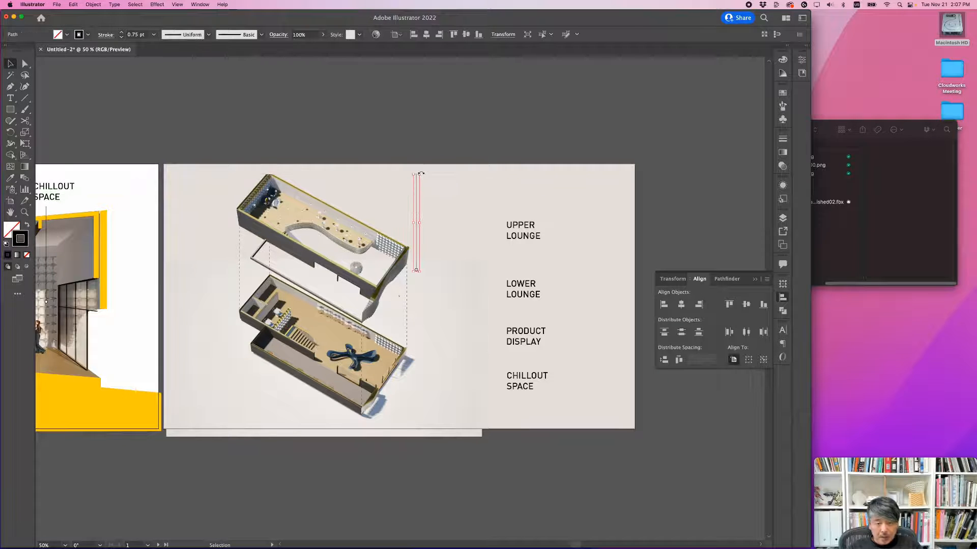
{"action": "left_click_drag", "start_coordinate": [421, 173], "coordinate": [444, 206]}
{"action": "left_click", "coordinate": [498, 150]}
{"action": "key", "text": "a"}
{"action": "left_click", "coordinate": [510, 148]}
Step: Copy the leader line to the lower floor, extend it to the lounge tables and place LOWER LOUNGE at its end
{"action": "left_click_drag", "start_coordinate": [507, 227], "coordinate": [415, 324]}
{"action": "left_click", "coordinate": [305, 328]}
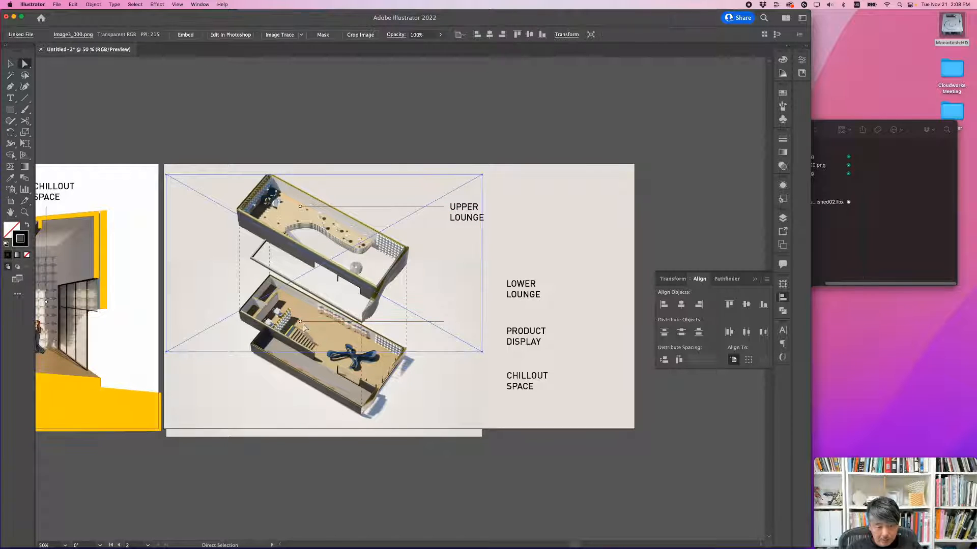
{"action": "left_click_drag", "start_coordinate": [300, 322], "coordinate": [277, 322]}
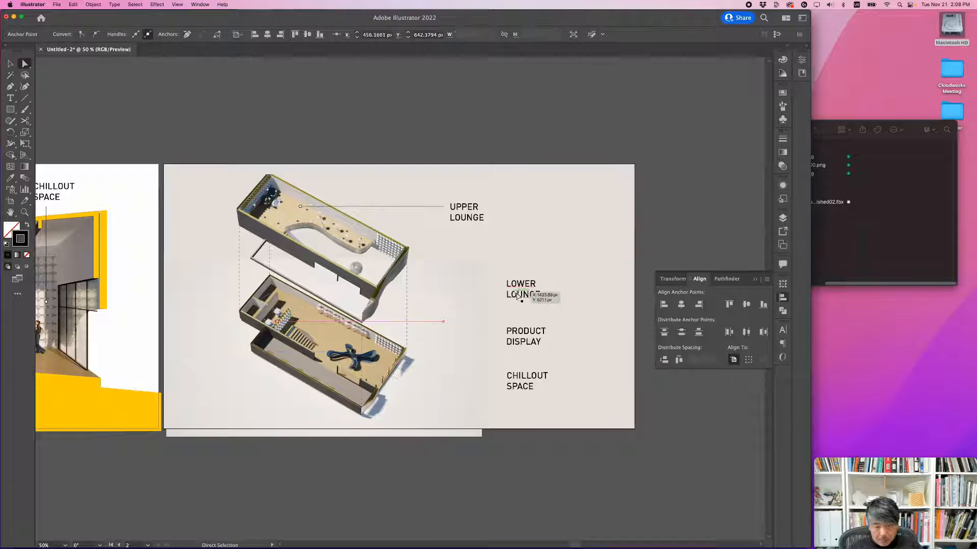
{"action": "left_click_drag", "start_coordinate": [515, 292], "coordinate": [459, 328]}
{"action": "left_click_drag", "start_coordinate": [461, 328], "coordinate": [466, 325]}
Step: Stack PRODUCT DISPLAY and CHILLOUT SPACE under LOWER LOUNGE and copy the leader line to each of them
{"action": "scroll", "coordinate": [469, 322], "scroll_direction": "up", "scroll_amount": 2, "text": "alt"}
{"action": "scroll", "coordinate": [530, 264], "scroll_direction": "down", "scroll_amount": 1, "text": "alt"}
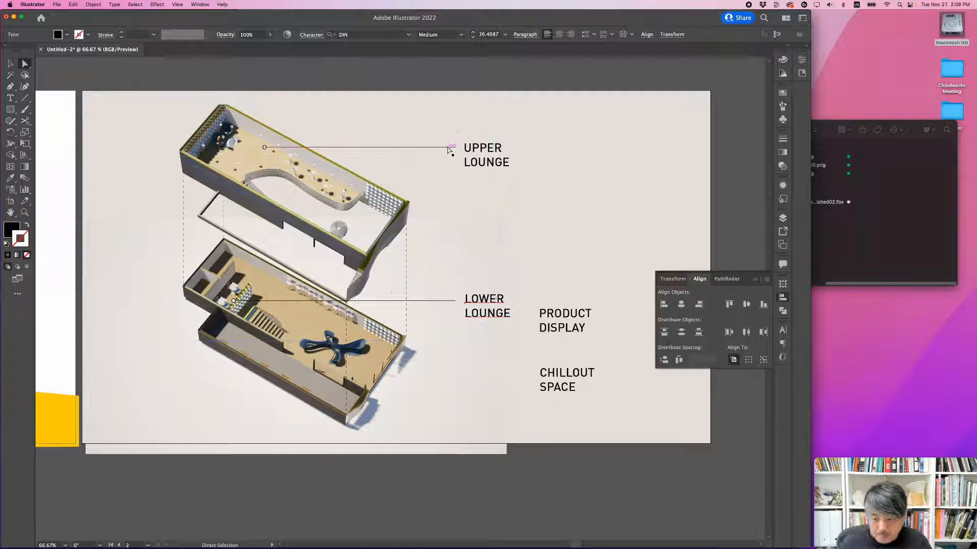
{"action": "left_click_drag", "start_coordinate": [560, 330], "coordinate": [488, 364]}
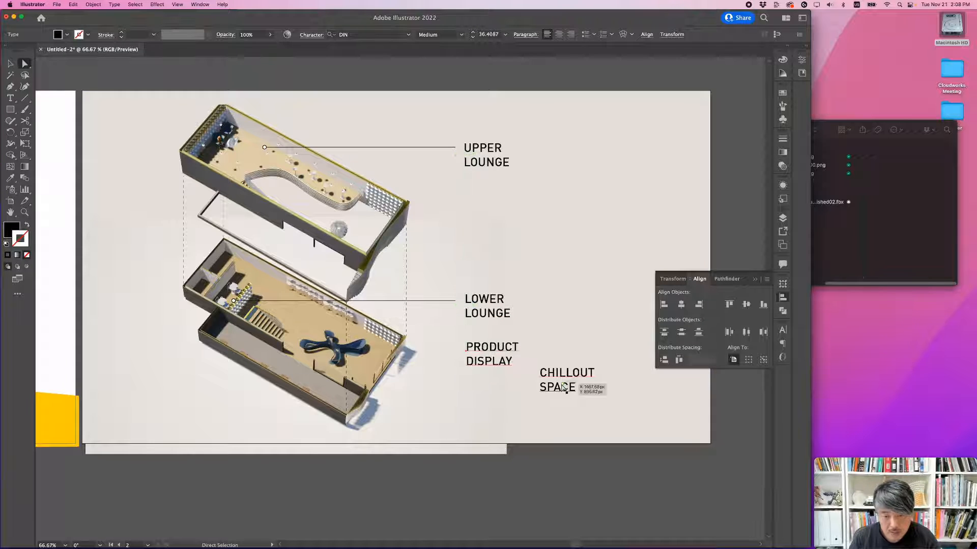
{"action": "left_click_drag", "start_coordinate": [565, 387], "coordinate": [489, 401]}
{"action": "left_click_drag", "start_coordinate": [436, 300], "coordinate": [435, 346]}
{"action": "left_click_drag", "start_coordinate": [435, 347], "coordinate": [436, 390], "text": "alt"}
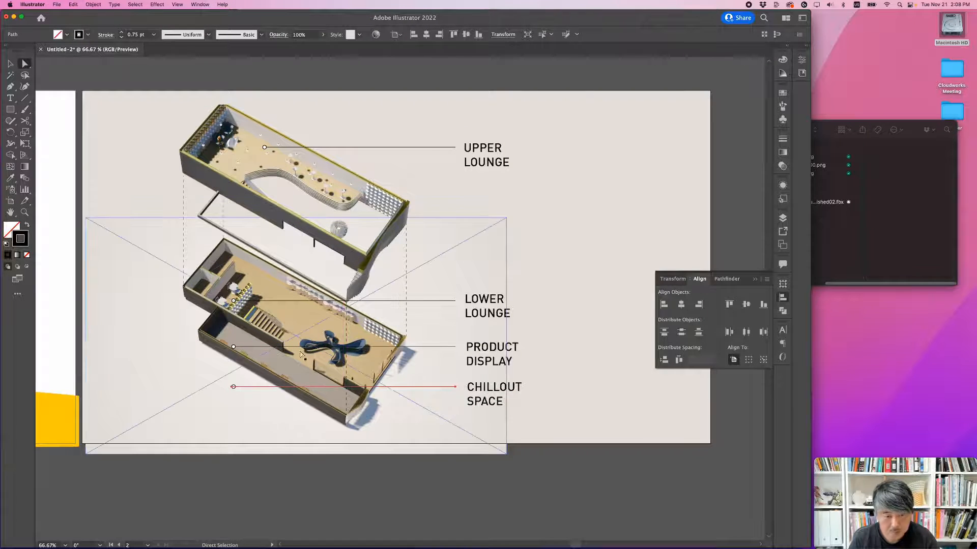
Step: Raise the LOWER LOUNGE label and its leader line so the line's circle sits on the lounge tables
{"action": "left_click", "coordinate": [493, 304]}
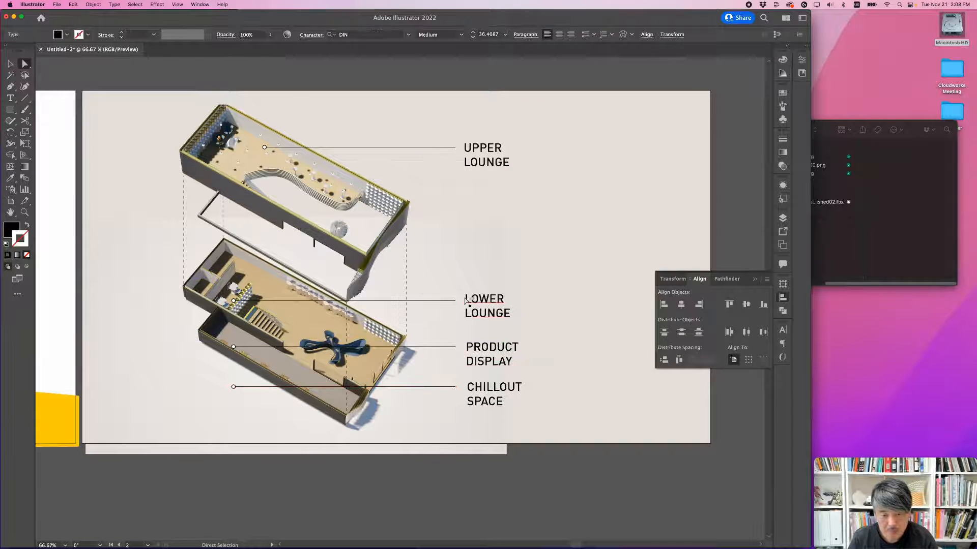
{"action": "left_click", "coordinate": [450, 300], "text": "shift"}
{"action": "left_click_drag", "start_coordinate": [484, 301], "coordinate": [494, 281]}
Step: Raise the PRODUCT DISPLAY label and leader line, and shorten the line to end at the display along the back wall
{"action": "left_click_drag", "start_coordinate": [492, 351], "coordinate": [510, 323]}
{"action": "left_click_drag", "start_coordinate": [446, 348], "coordinate": [449, 321]}
{"action": "left_click_drag", "start_coordinate": [232, 322], "coordinate": [352, 323], "text": "shift"}
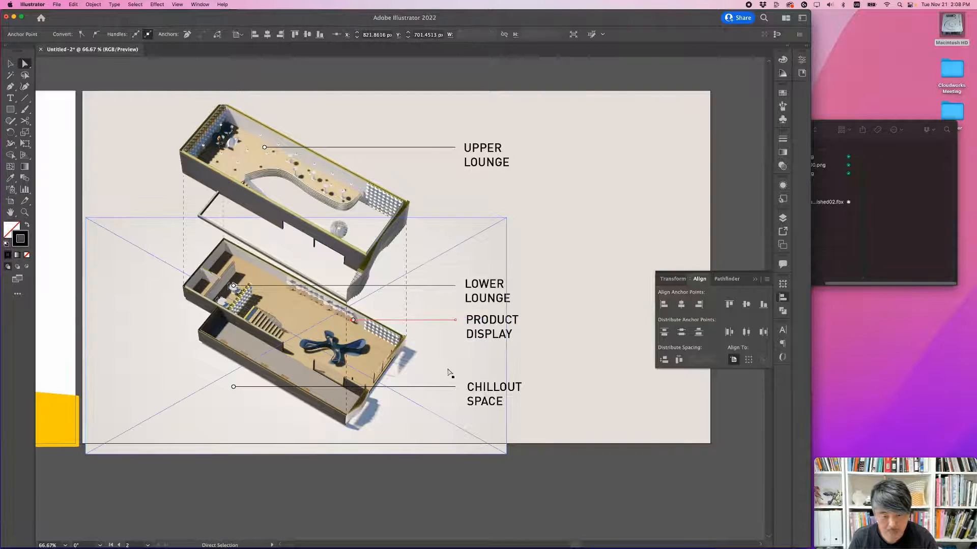
Step: Raise the CHILLOUT SPACE label and leader line, and shorten the line to end on the floor near the blue seating
{"action": "left_click_drag", "start_coordinate": [477, 391], "coordinate": [452, 370], "text": "shift"}
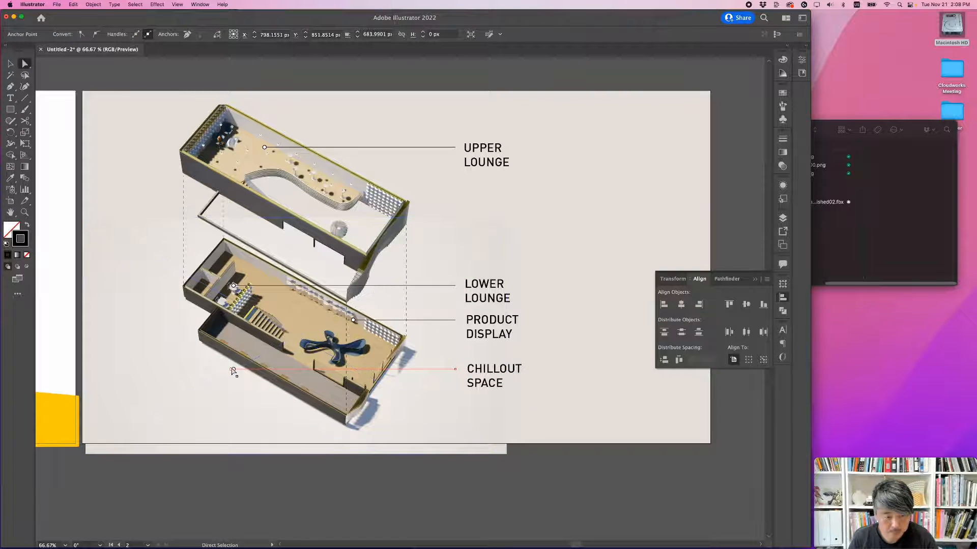
{"action": "left_click_drag", "start_coordinate": [233, 369], "coordinate": [370, 369], "text": "shift"}
{"action": "left_click", "coordinate": [563, 314]}
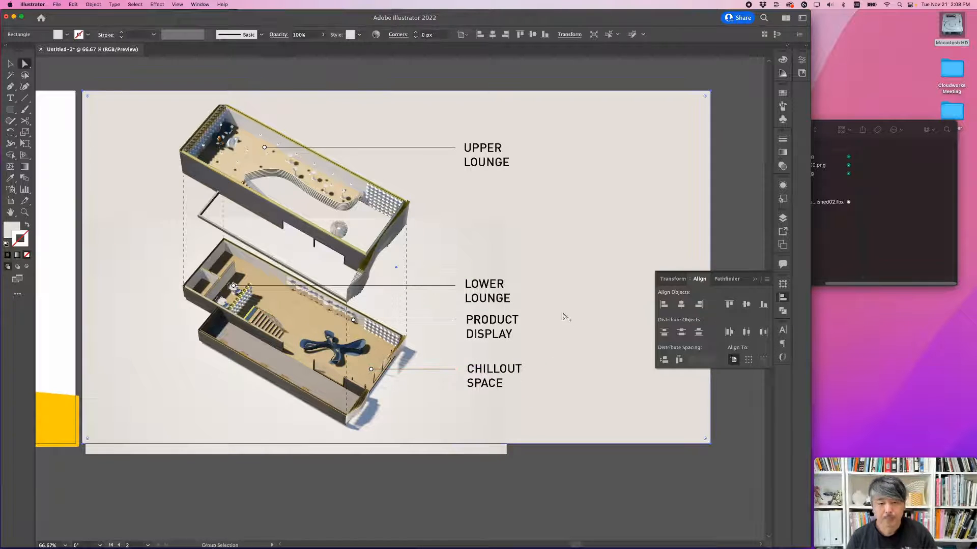
{"action": "scroll", "coordinate": [557, 307], "scroll_direction": "down", "scroll_amount": 1, "text": "alt"}
{"action": "left_click_drag", "start_coordinate": [509, 311], "coordinate": [575, 271]}
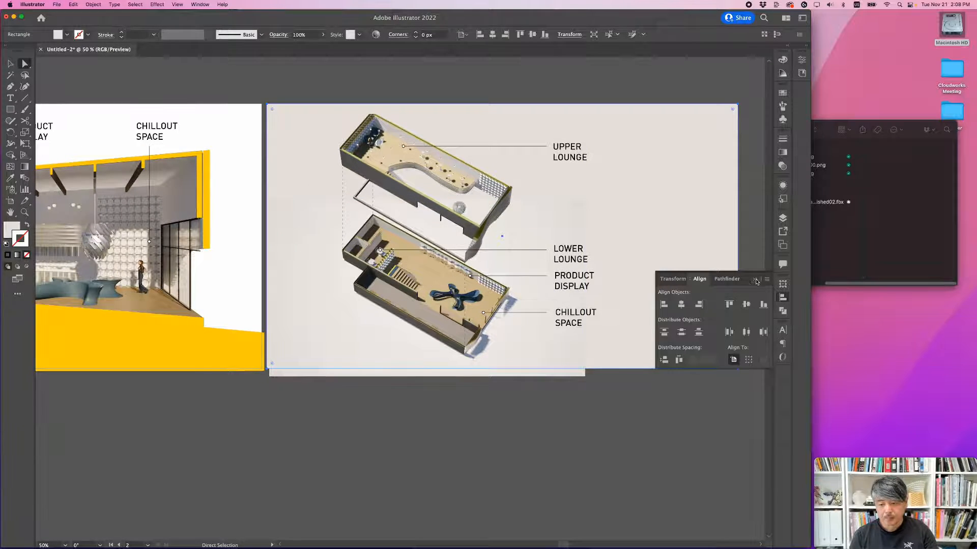
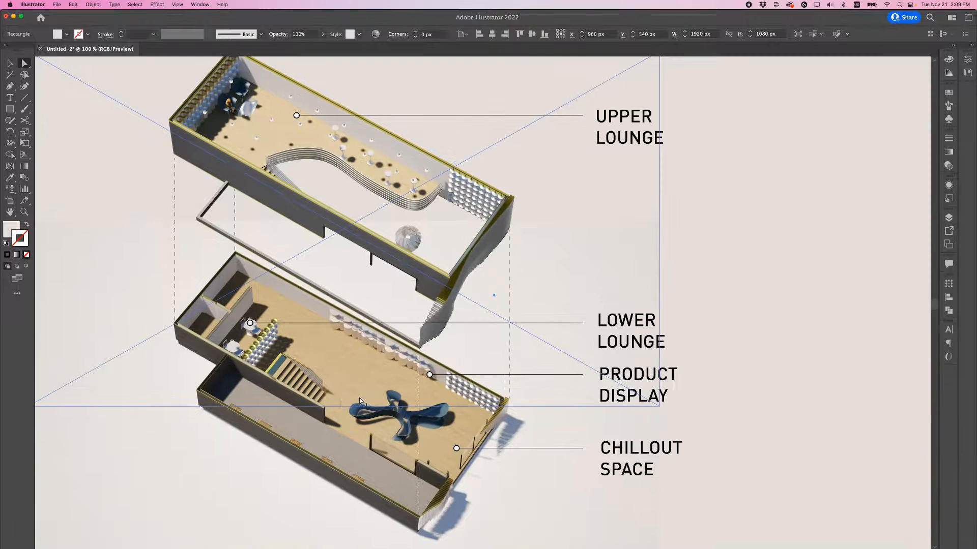
Step: Draw an open pen path along the lower floor's wall tops, from the stair-side wall end around the back corners to the far end
{"action": "scroll", "coordinate": [332, 390], "scroll_direction": "up", "scroll_amount": 3, "text": "alt"}
{"action": "scroll", "coordinate": [331, 390], "scroll_direction": "down", "scroll_amount": 2}
{"action": "scroll", "coordinate": [331, 390], "scroll_direction": "left", "scroll_amount": 3}
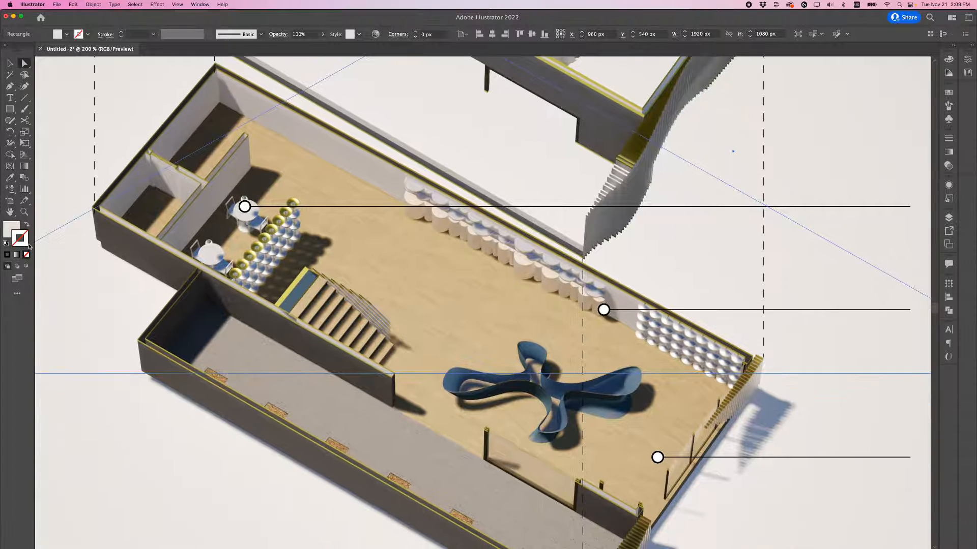
{"action": "left_click", "coordinate": [10, 87]}
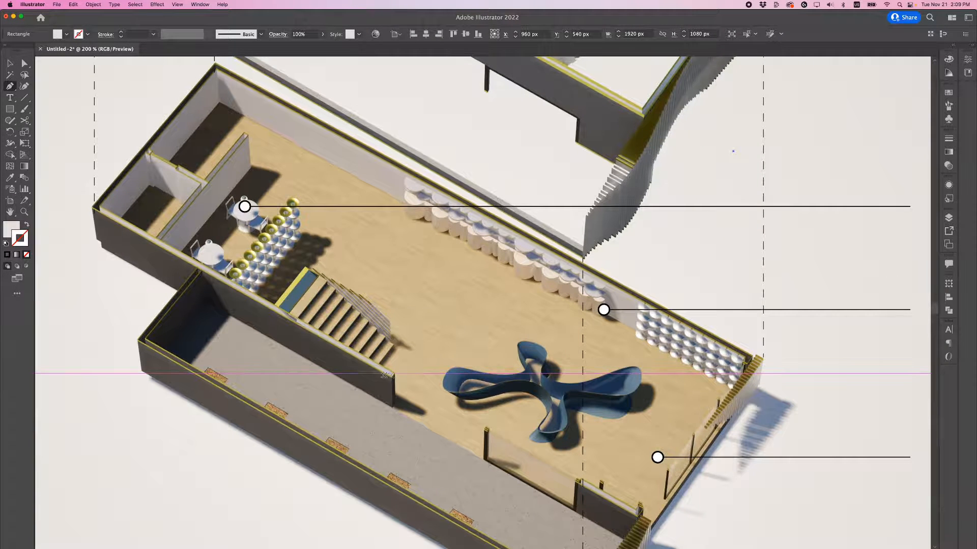
{"action": "left_click", "coordinate": [393, 376]}
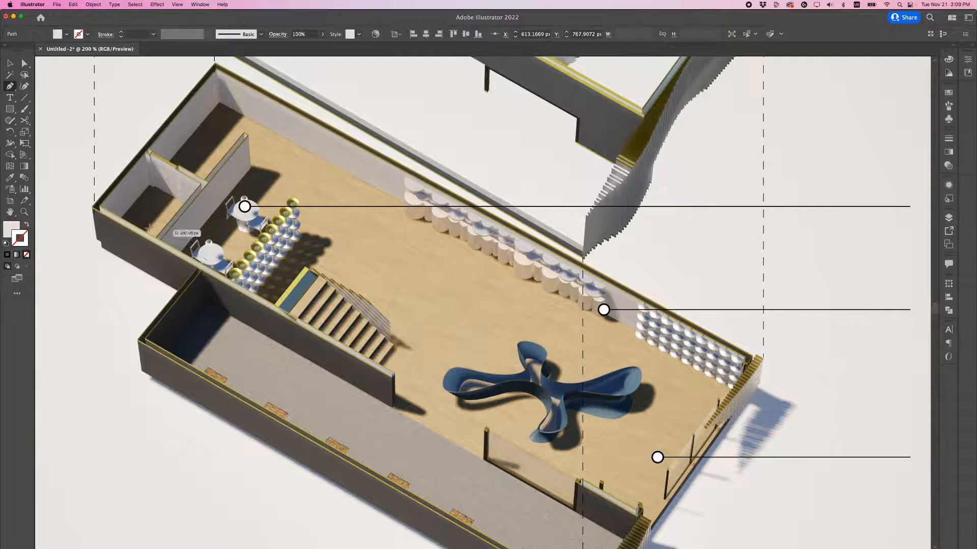
{"action": "left_click", "coordinate": [96, 207]}
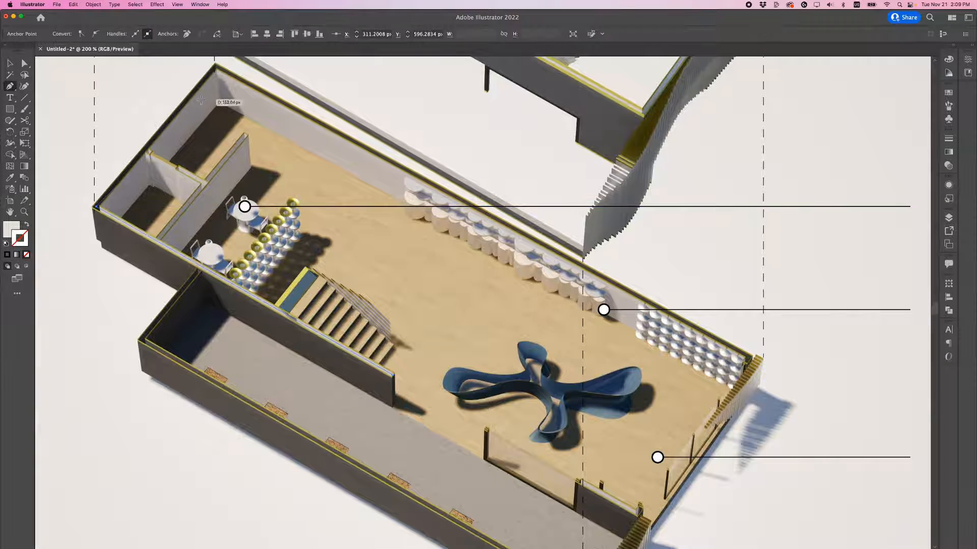
{"action": "left_click", "coordinate": [215, 65]}
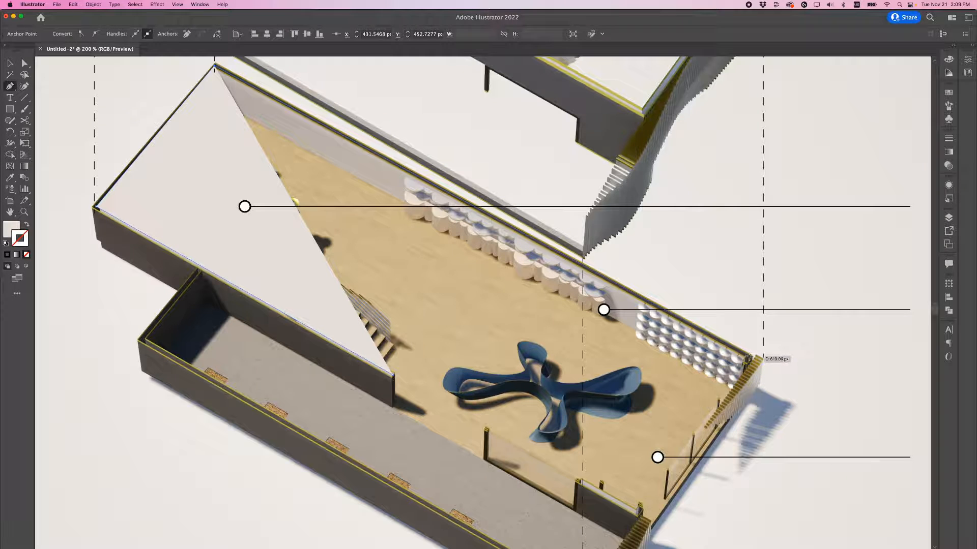
{"action": "left_click", "coordinate": [747, 358]}
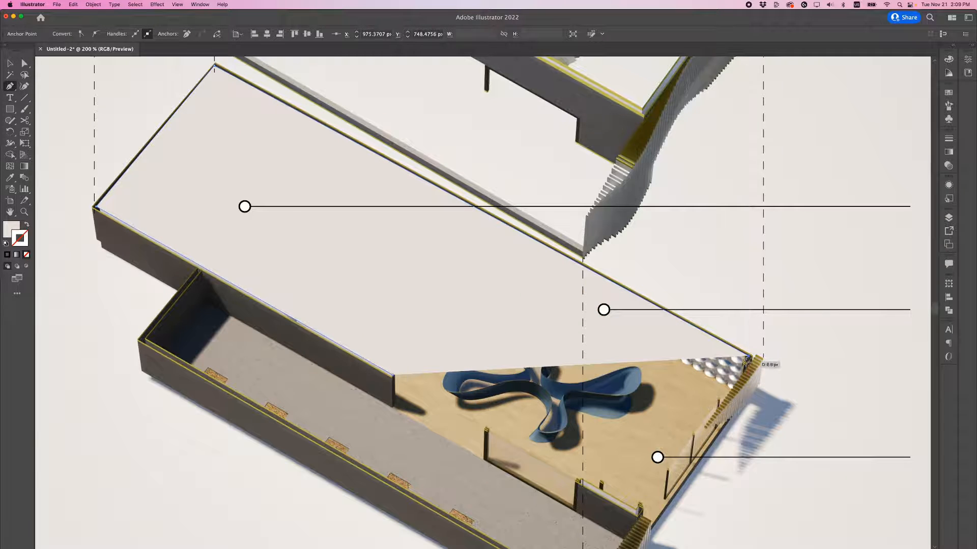
Step: Fill the new lower-floor path with the yellow sampled from the section drawing on the first artboard
{"action": "key", "text": "super+minus"}
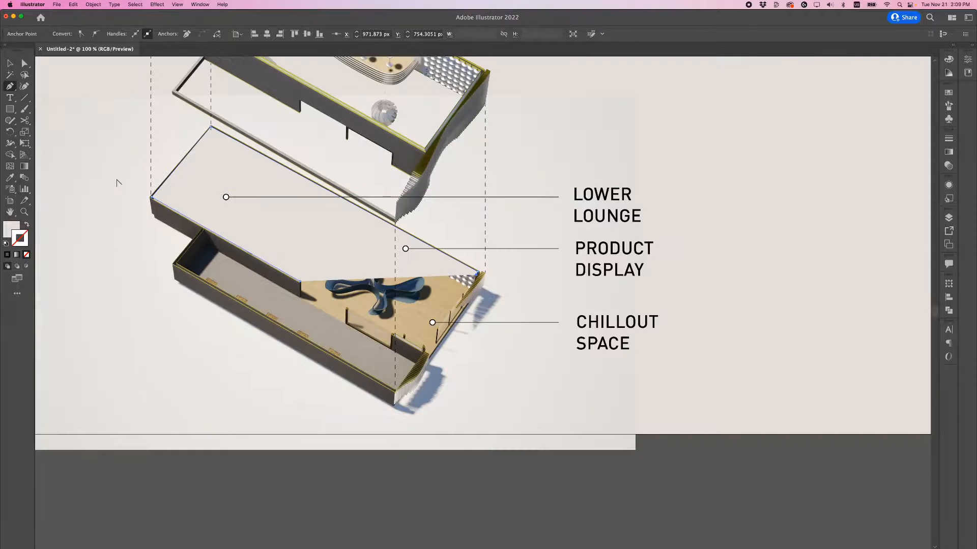
{"action": "scroll", "coordinate": [117, 182], "scroll_direction": "down", "scroll_amount": 4, "text": "alt"}
{"action": "key", "text": "i"}
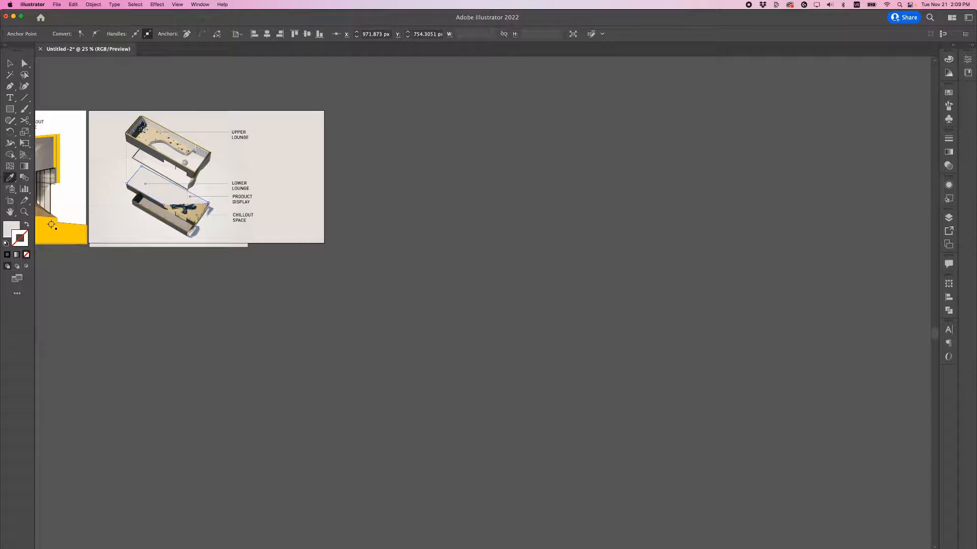
{"action": "left_click", "coordinate": [52, 225]}
{"action": "key", "text": "v"}
{"action": "scroll", "coordinate": [122, 183], "scroll_direction": "up", "scroll_amount": 2, "text": "alt"}
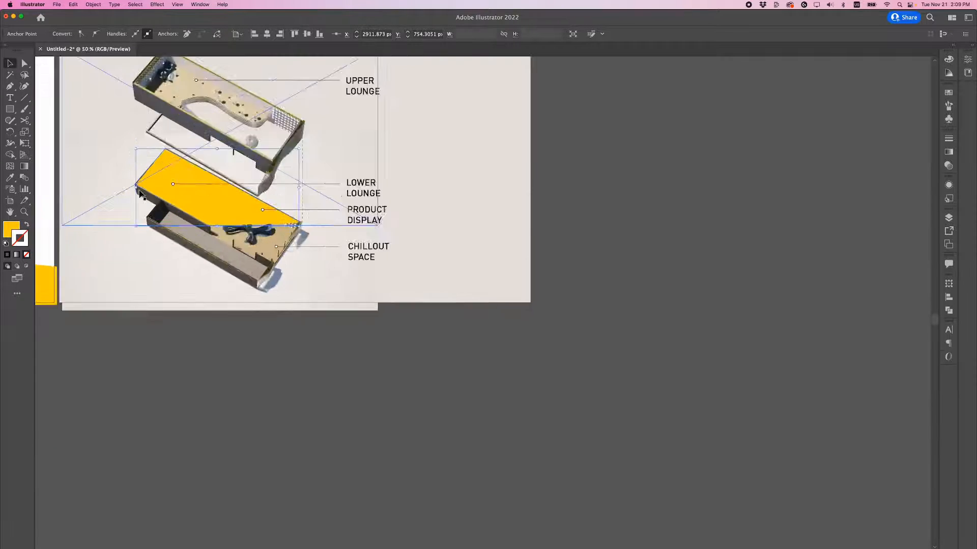
{"action": "scroll", "coordinate": [141, 193], "scroll_direction": "up", "scroll_amount": 2, "text": "alt"}
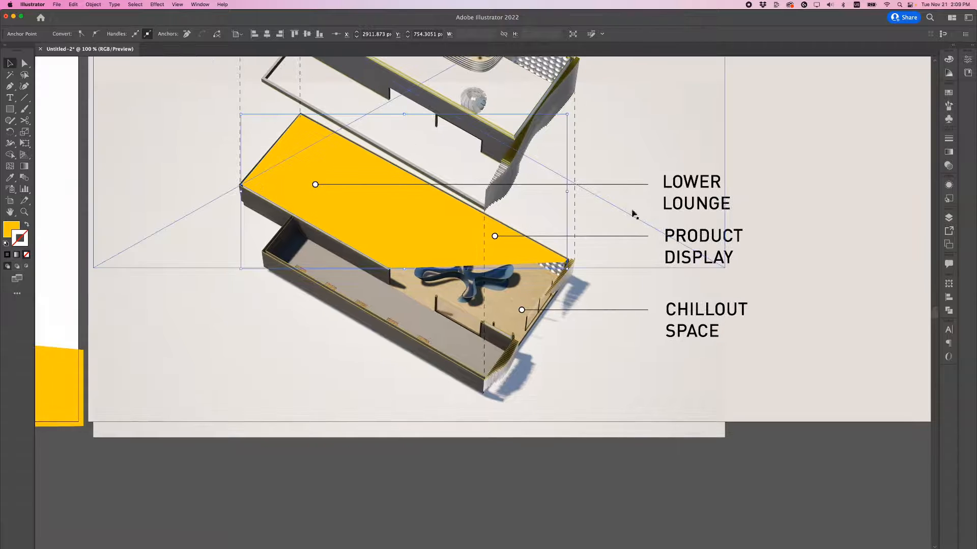
Step: Swap the path's yellow fill to its stroke, set the stroke weight to 7 pt and deselect the path
{"action": "left_click", "coordinate": [949, 138]}
{"action": "left_click", "coordinate": [949, 60]}
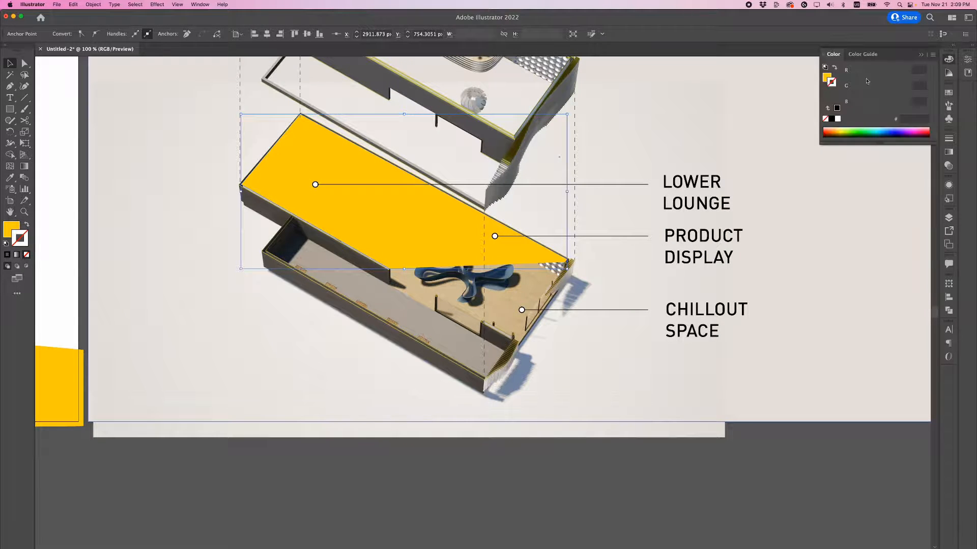
{"action": "left_click", "coordinate": [835, 69]}
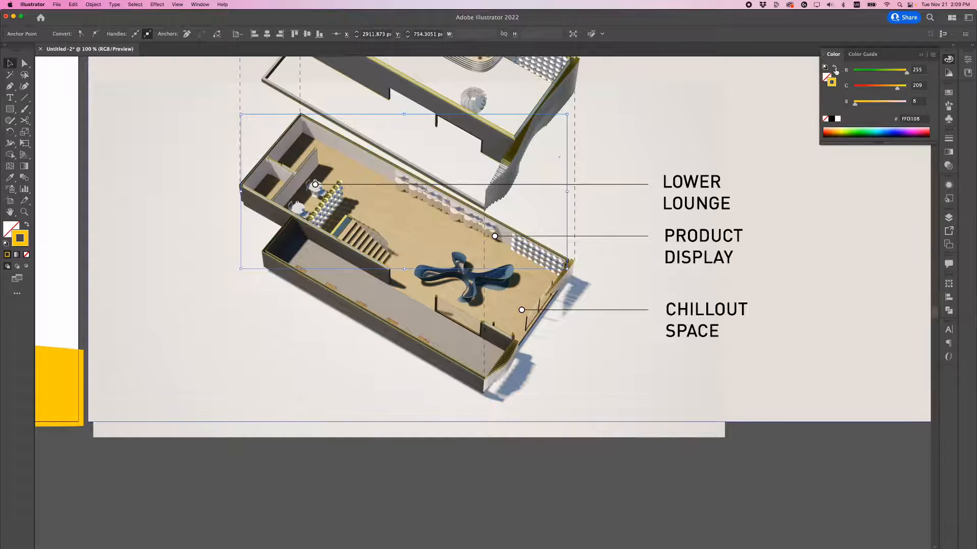
{"action": "left_click", "coordinate": [949, 140]}
{"action": "left_click", "coordinate": [862, 147]}
{"action": "left_click", "coordinate": [861, 147]}
{"action": "left_click", "coordinate": [861, 147]}
{"action": "left_click", "coordinate": [862, 147]}
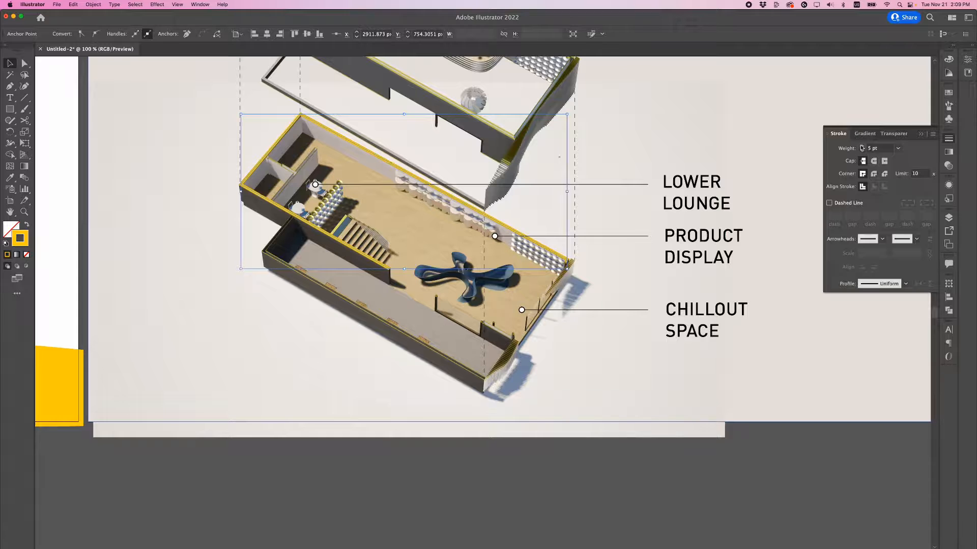
{"action": "left_click", "coordinate": [862, 147]}
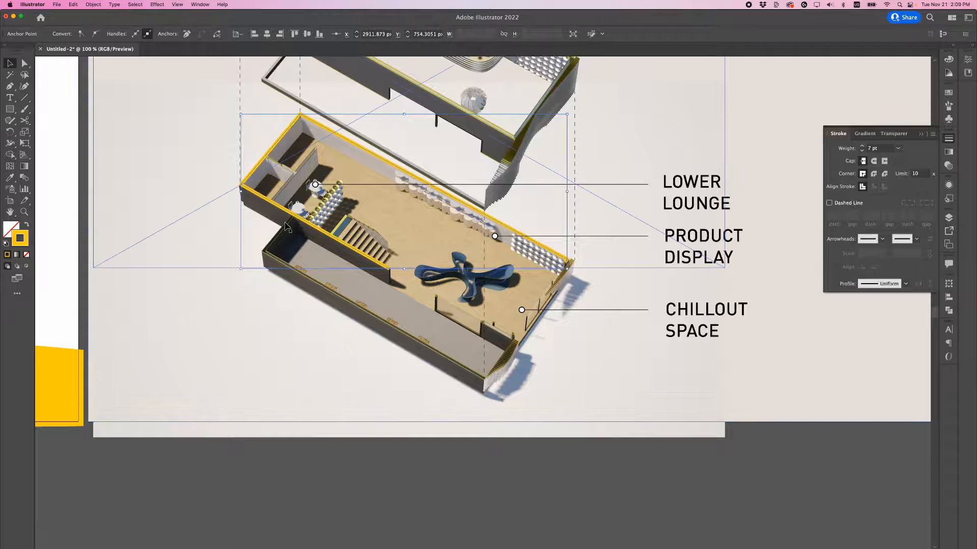
{"action": "left_click", "coordinate": [300, 306]}
{"action": "left_click", "coordinate": [346, 445]}
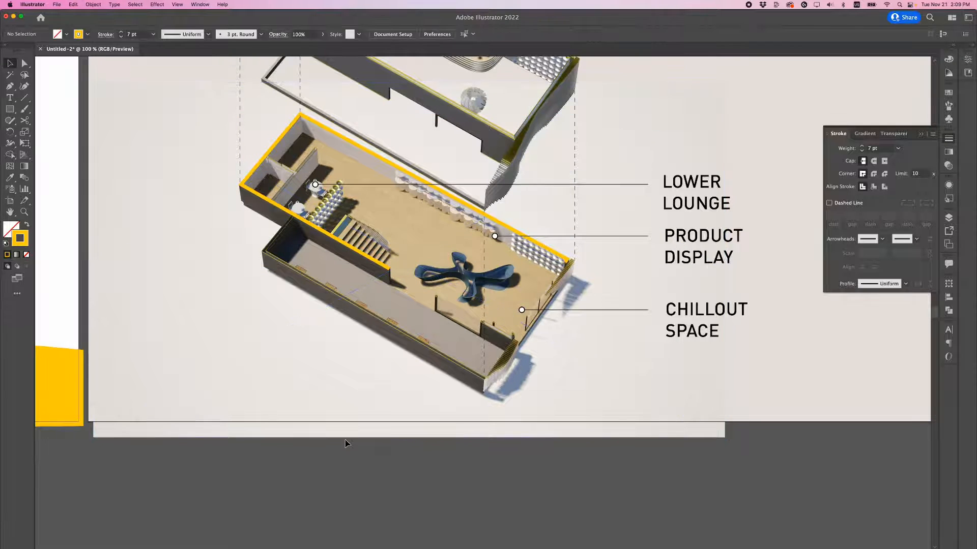
Step: Draw a yellow pen path along the lower floor's projecting front volume, from the wall junction around its outer corner to the front corner
{"action": "scroll", "coordinate": [364, 400], "scroll_direction": "up", "scroll_amount": 4, "text": "alt"}
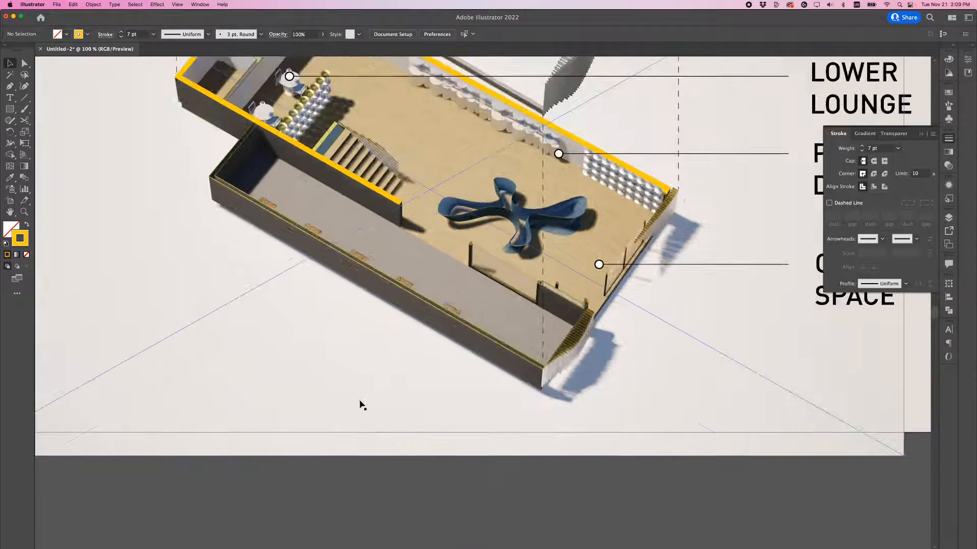
{"action": "scroll", "coordinate": [308, 275], "scroll_direction": "up", "scroll_amount": 4}
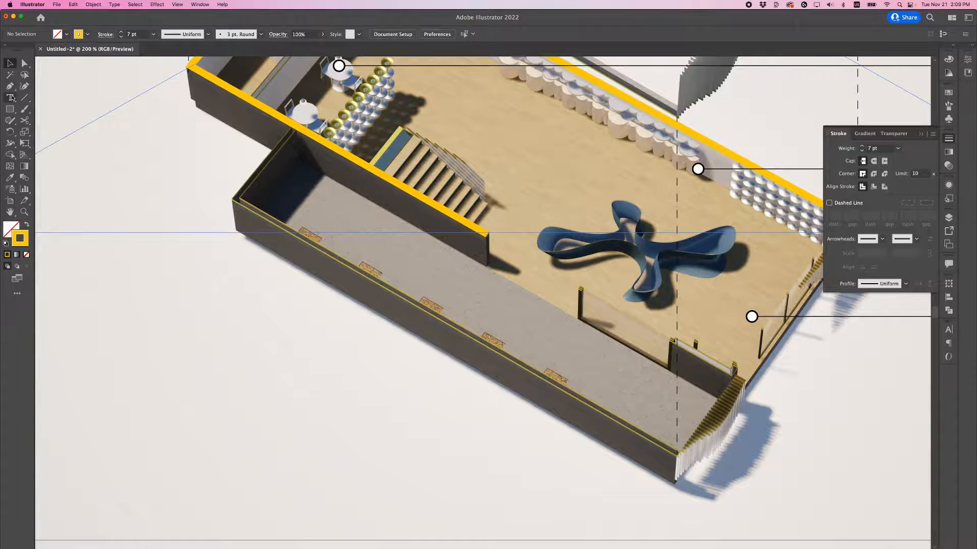
{"action": "left_click", "coordinate": [9, 86]}
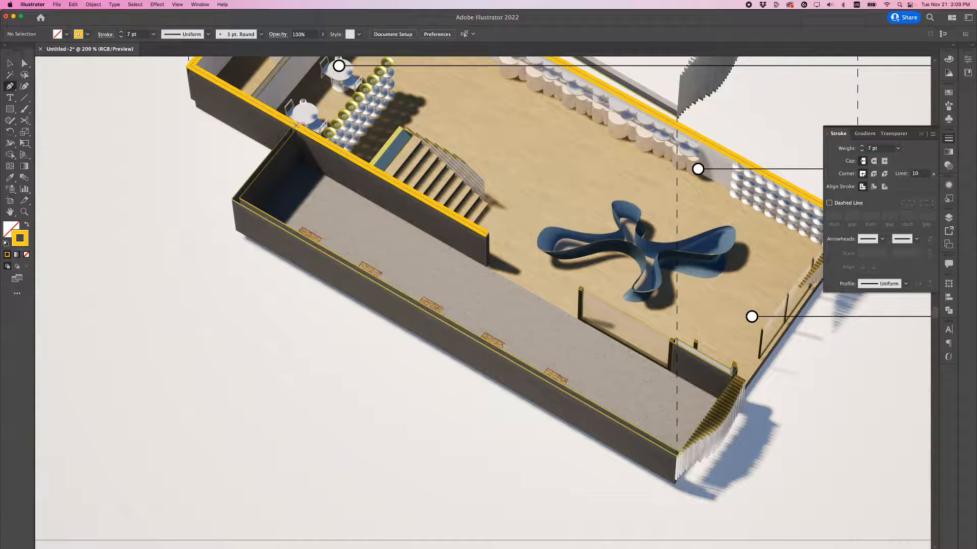
{"action": "left_click", "coordinate": [295, 124]}
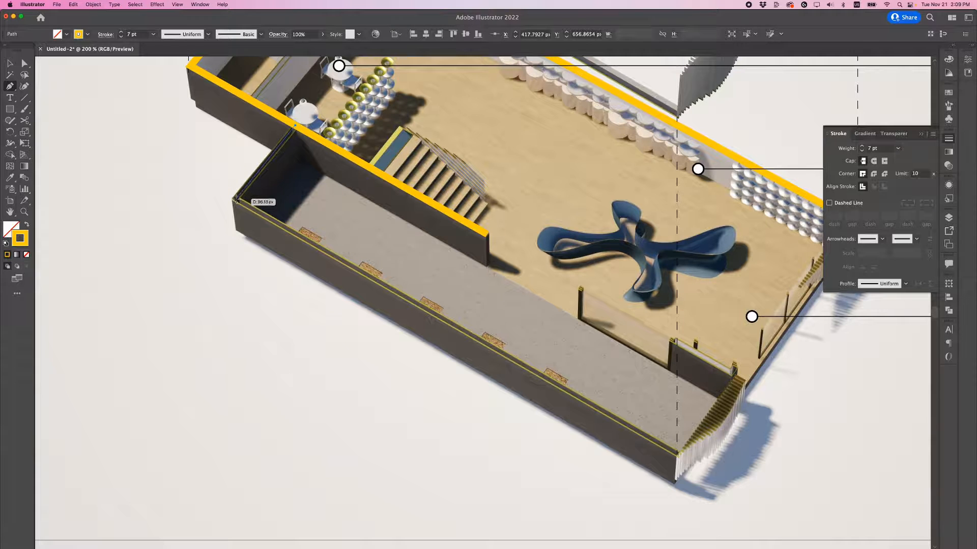
{"action": "left_click", "coordinate": [236, 200]}
{"action": "left_click", "coordinate": [676, 454]}
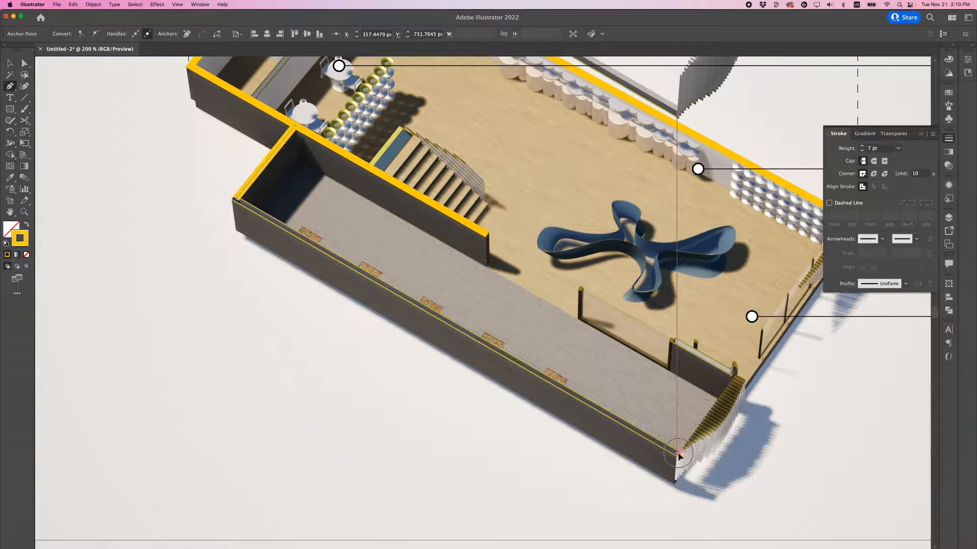
Step: Undo and redraw the path's last segment, and move its end anchor onto the front corner of the wall
{"action": "key", "text": "super+z"}
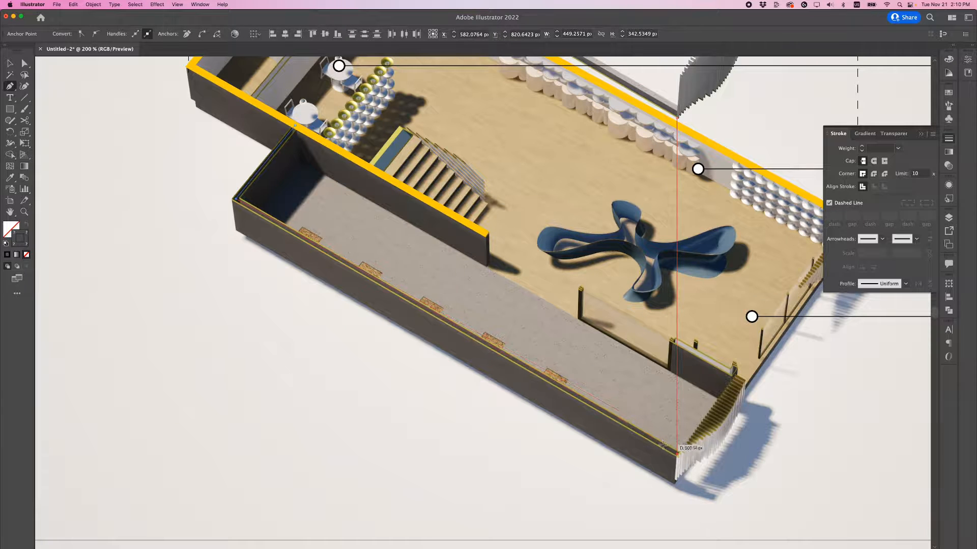
{"action": "left_click", "coordinate": [663, 446]}
{"action": "key", "text": "a"}
{"action": "left_click_drag", "start_coordinate": [667, 451], "coordinate": [677, 454]}
{"action": "key", "text": "super+z"}
{"action": "left_click", "coordinate": [665, 451]}
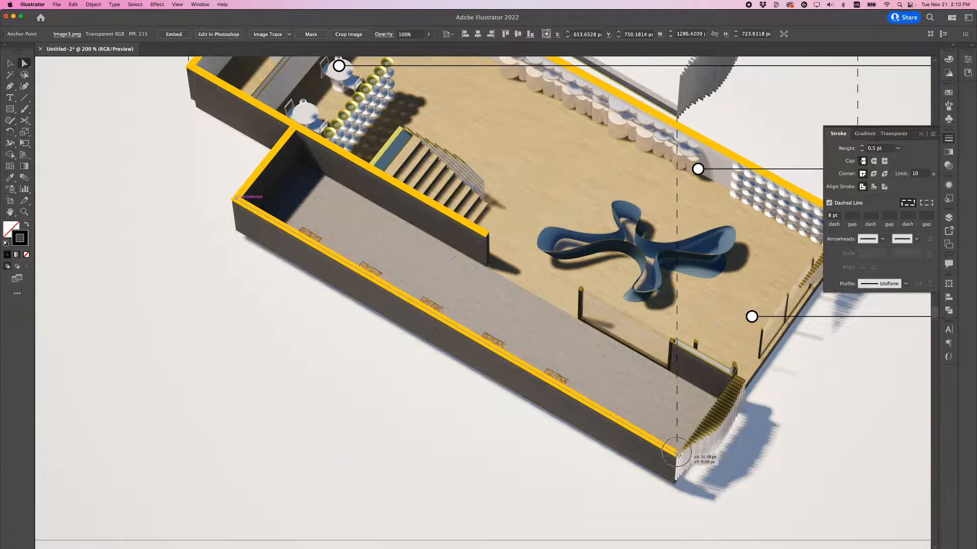
{"action": "left_click", "coordinate": [703, 438]}
Step: Draw a closed yellow 7 pt outline along the tops of all four walls of the upper floor
{"action": "scroll", "coordinate": [727, 418], "scroll_direction": "down", "scroll_amount": 2, "text": "alt"}
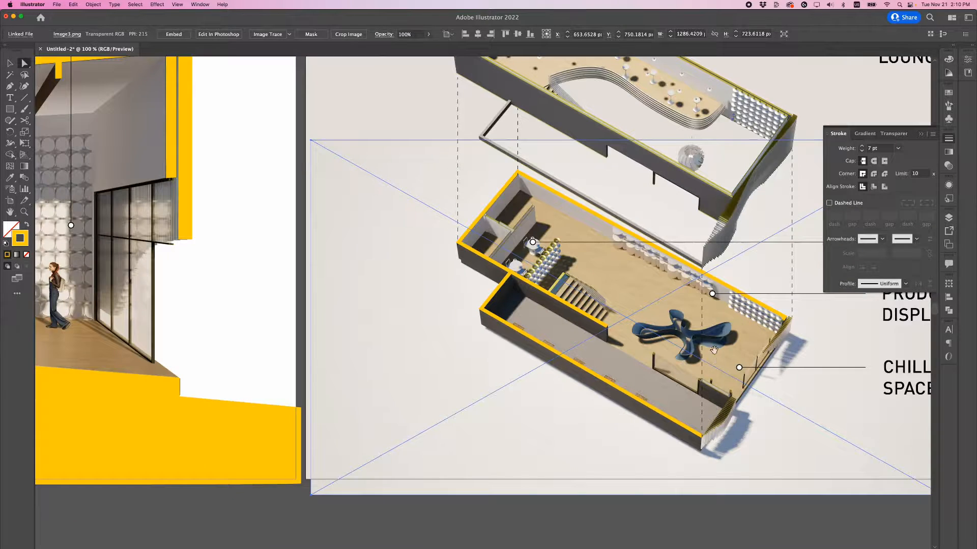
{"action": "left_click_drag", "start_coordinate": [714, 350], "coordinate": [616, 422]}
{"action": "left_click_drag", "start_coordinate": [581, 280], "coordinate": [530, 335]}
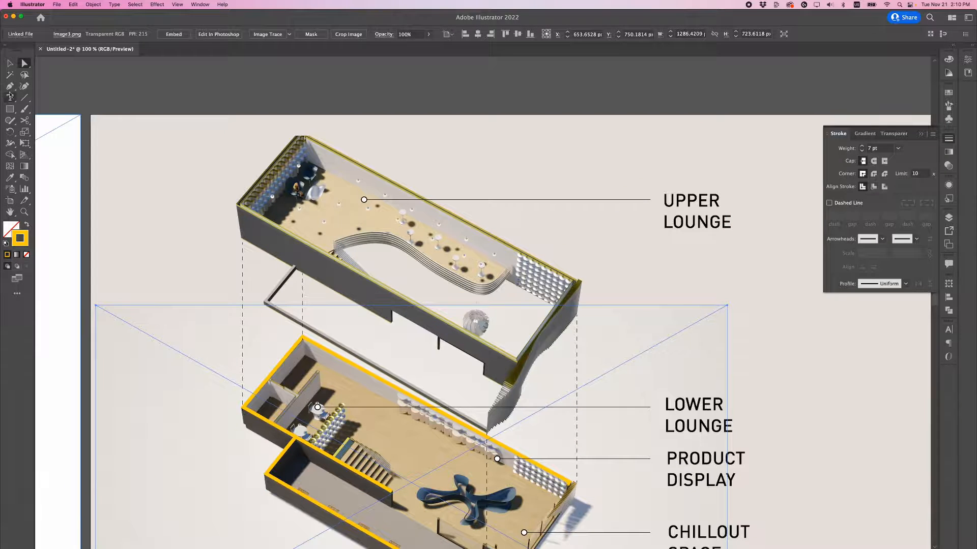
{"action": "scroll", "coordinate": [577, 275], "scroll_direction": "up", "scroll_amount": 2, "text": "alt"}
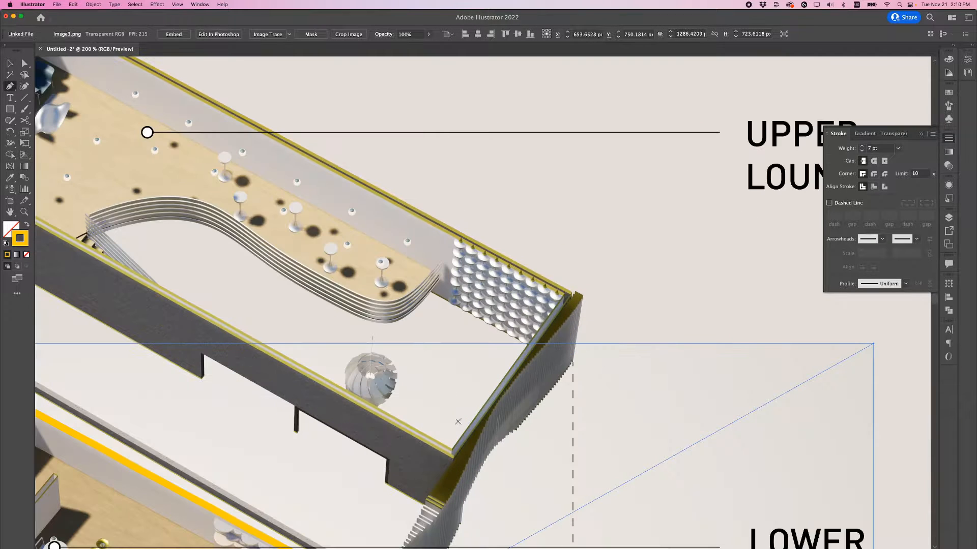
{"action": "left_click", "coordinate": [453, 452]}
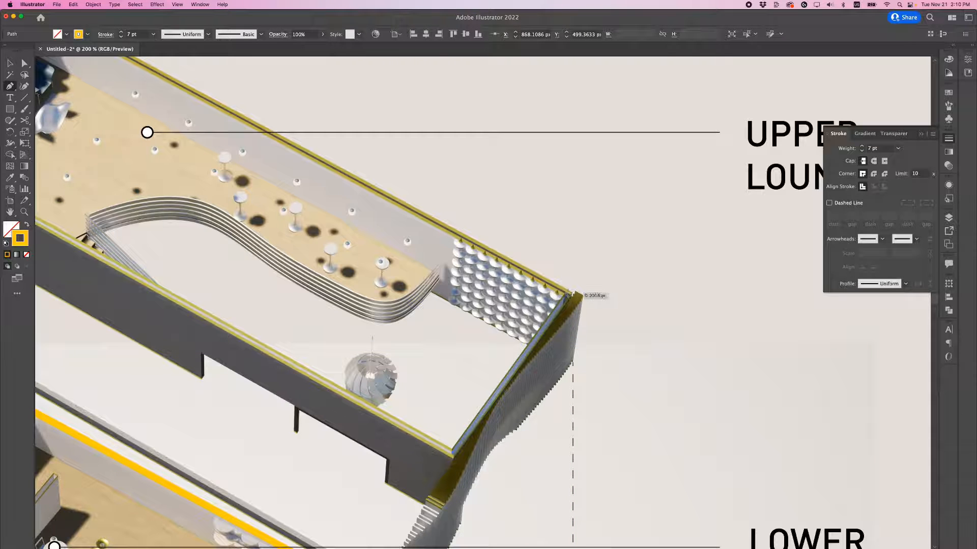
{"action": "left_click", "coordinate": [568, 293]}
{"action": "scroll", "coordinate": [448, 229], "scroll_direction": "up", "scroll_amount": 3}
{"action": "scroll", "coordinate": [448, 229], "scroll_direction": "left", "scroll_amount": 5}
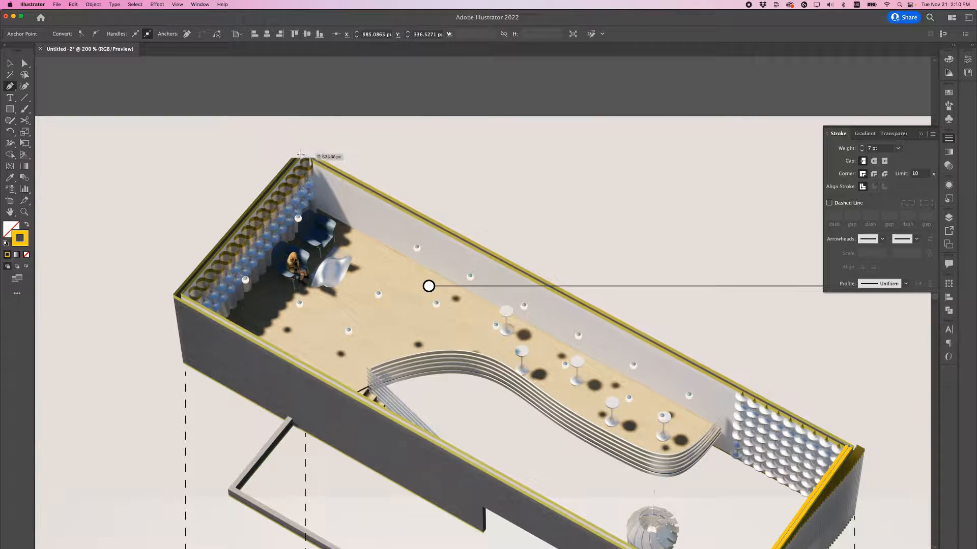
{"action": "left_click", "coordinate": [300, 151]}
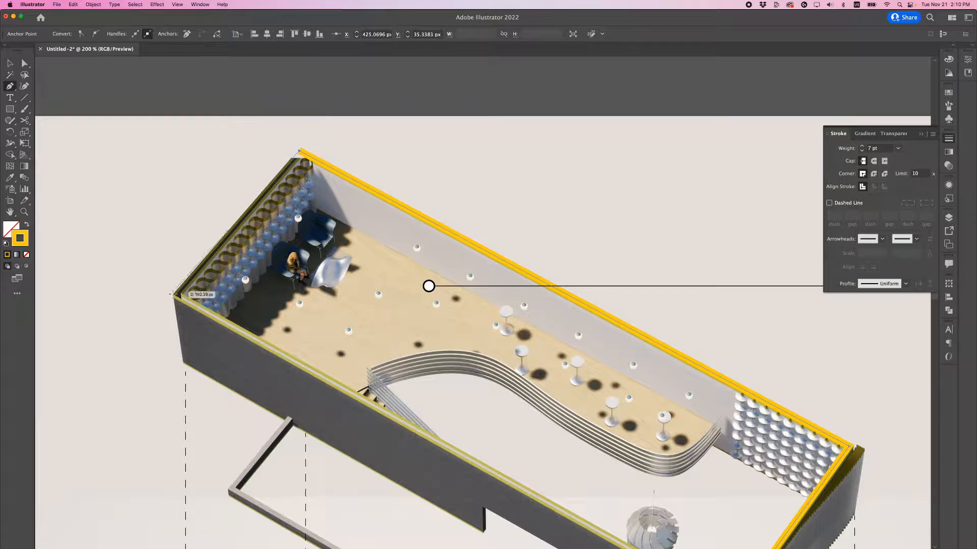
{"action": "left_click", "coordinate": [177, 294]}
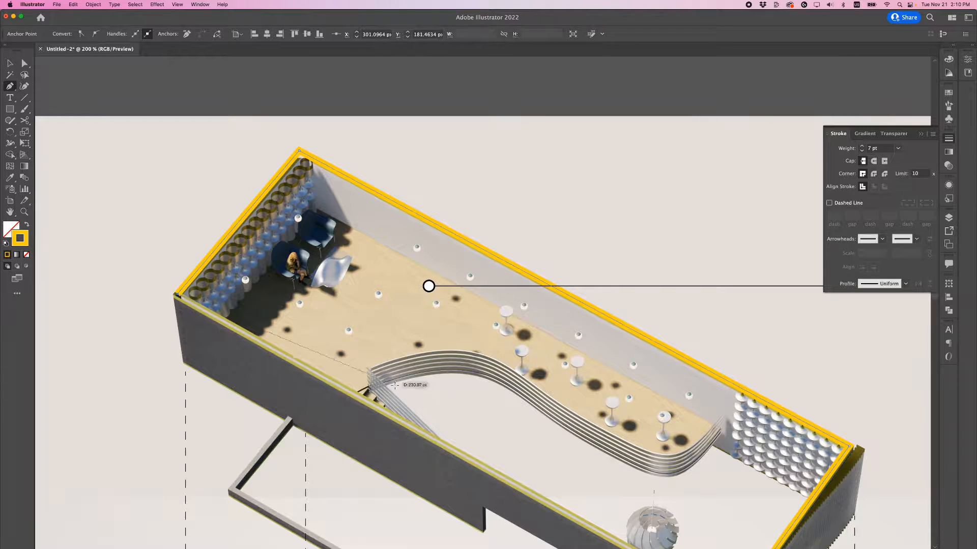
{"action": "scroll", "coordinate": [609, 425], "scroll_direction": "down", "scroll_amount": 5}
{"action": "scroll", "coordinate": [609, 425], "scroll_direction": "right", "scroll_amount": 3}
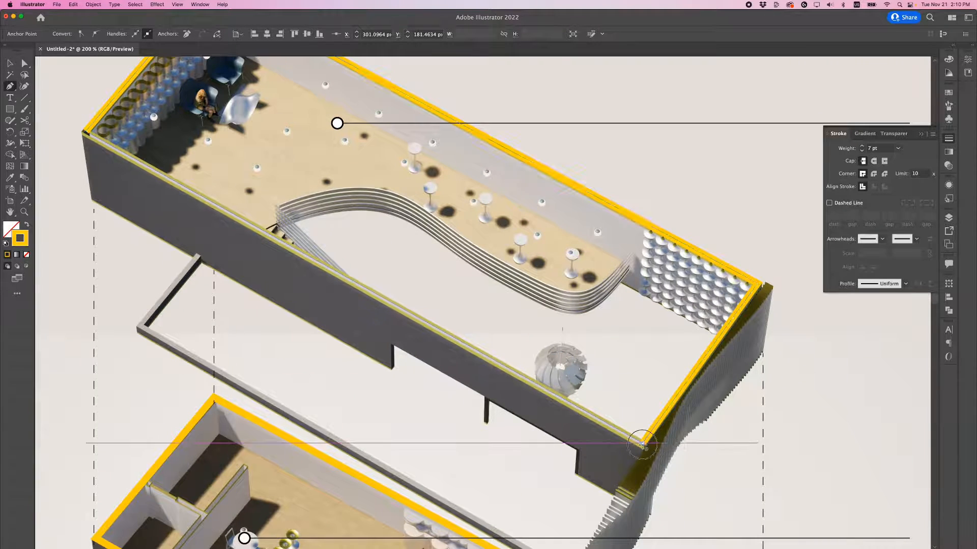
{"action": "left_click", "coordinate": [642, 443]}
Step: Nudge the front corner anchor of the upper floor's outline slightly downward to match the wall corner
{"action": "key", "text": "a"}
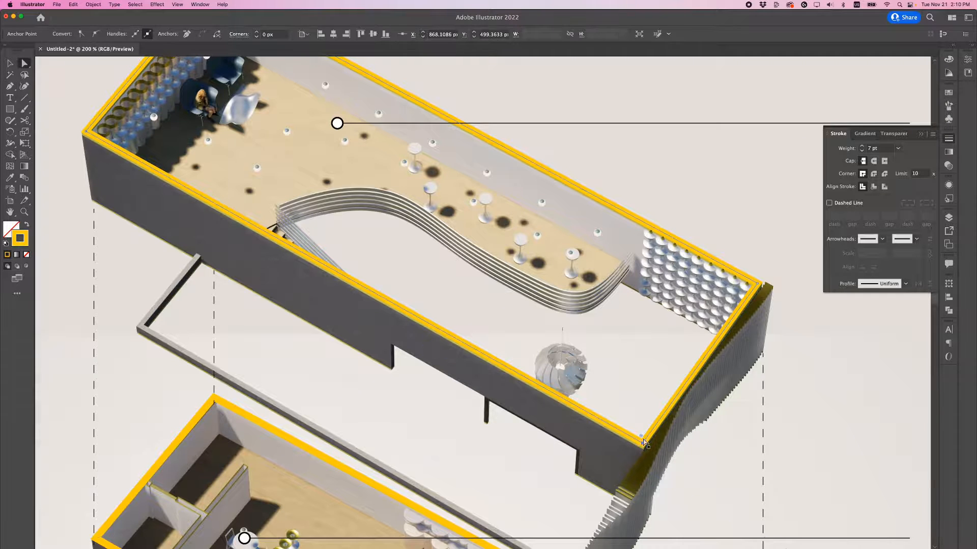
{"action": "scroll", "coordinate": [635, 443], "scroll_direction": "up", "scroll_amount": 2, "text": "alt"}
{"action": "left_click_drag", "start_coordinate": [650, 442], "coordinate": [651, 450]}
{"action": "scroll", "coordinate": [593, 353], "scroll_direction": "down", "scroll_amount": 4, "text": "alt"}
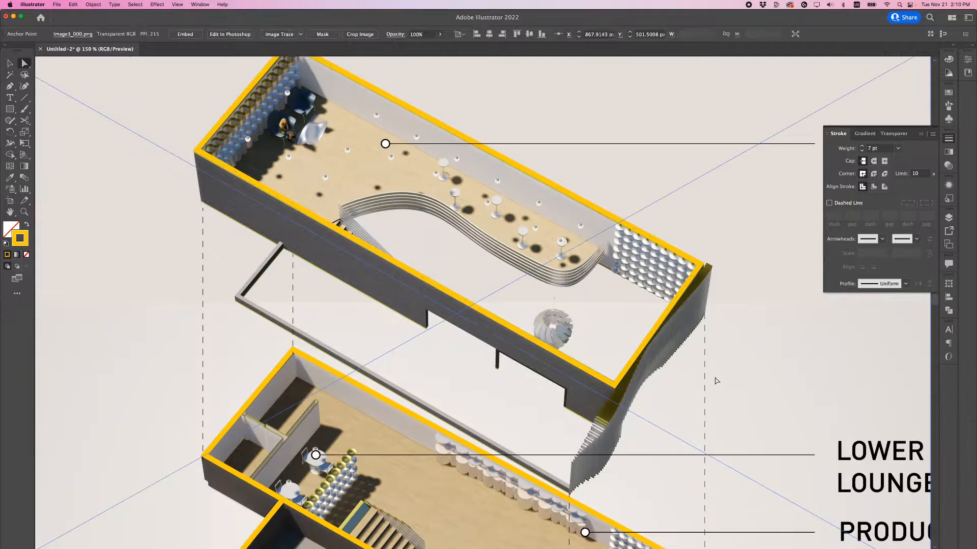
Step: Deselect everything and review the axonometric artboard and the section artboard in Presentation Mode
{"action": "scroll", "coordinate": [715, 381], "scroll_direction": "down", "scroll_amount": 2, "text": "alt"}
{"action": "left_click_drag", "start_coordinate": [602, 334], "coordinate": [547, 289]}
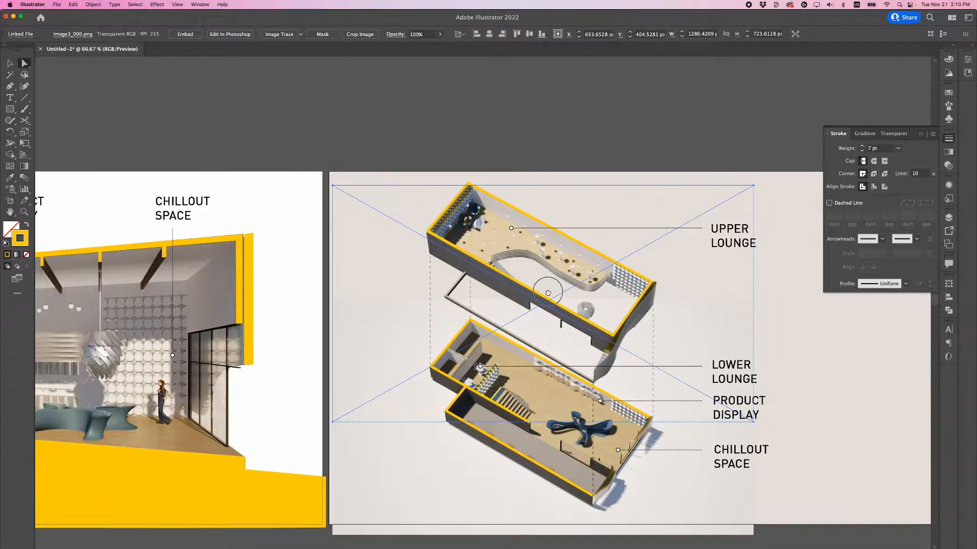
{"action": "scroll", "coordinate": [546, 298], "scroll_direction": "down", "scroll_amount": 1, "text": "alt"}
{"action": "left_click_drag", "start_coordinate": [527, 404], "coordinate": [508, 390]}
{"action": "scroll", "coordinate": [559, 379], "scroll_direction": "up", "scroll_amount": 1, "text": "alt"}
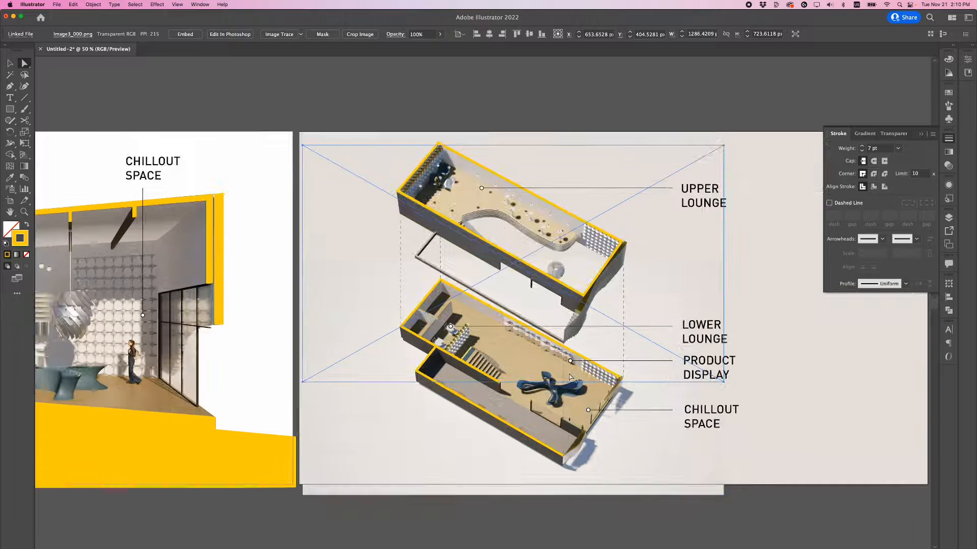
{"action": "left_click", "coordinate": [9, 63]}
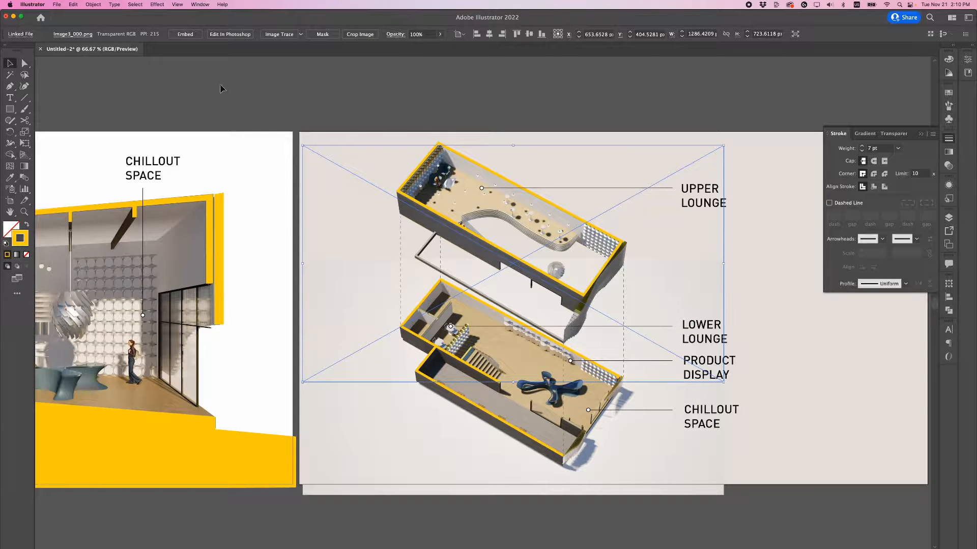
{"action": "left_click", "coordinate": [368, 135]}
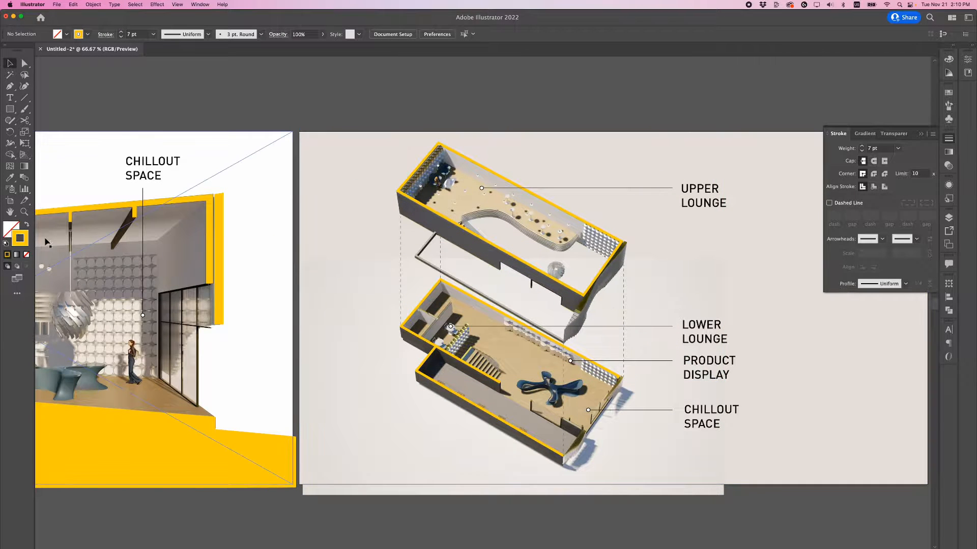
{"action": "left_click", "coordinate": [17, 278]}
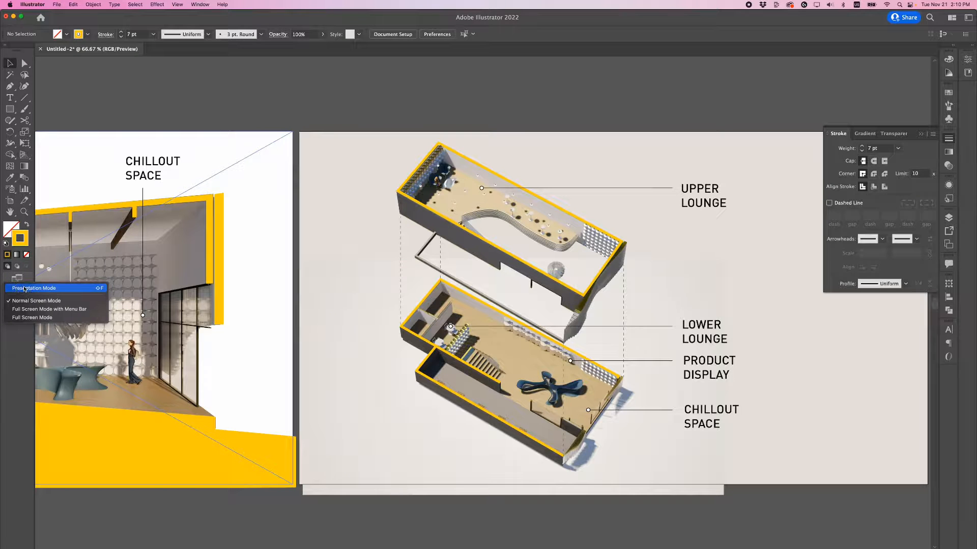
{"action": "left_click", "coordinate": [24, 289]}
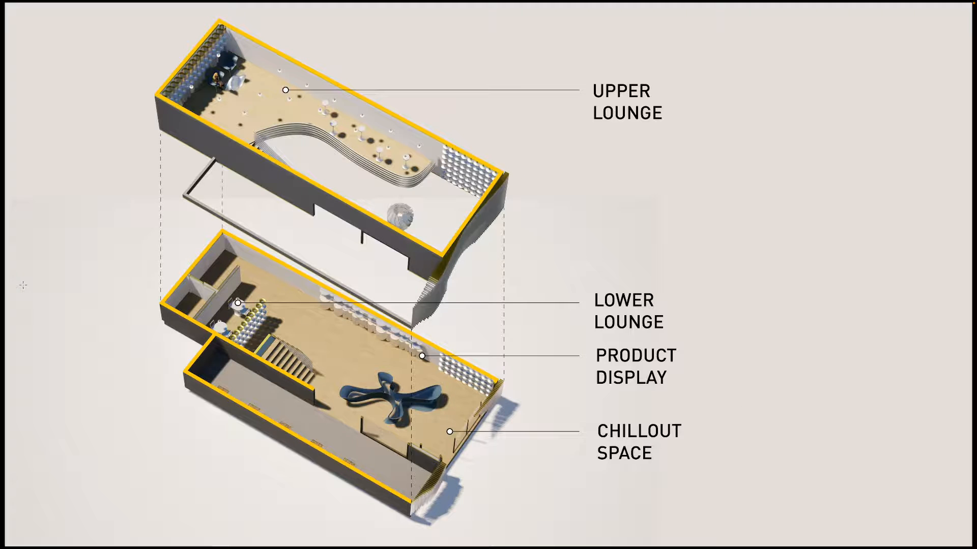
{"action": "key", "text": "Left"}
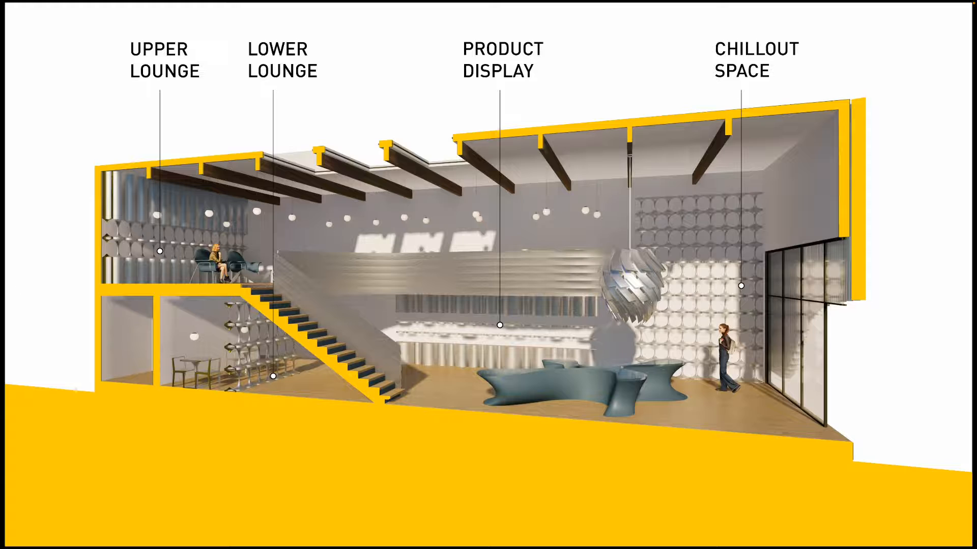